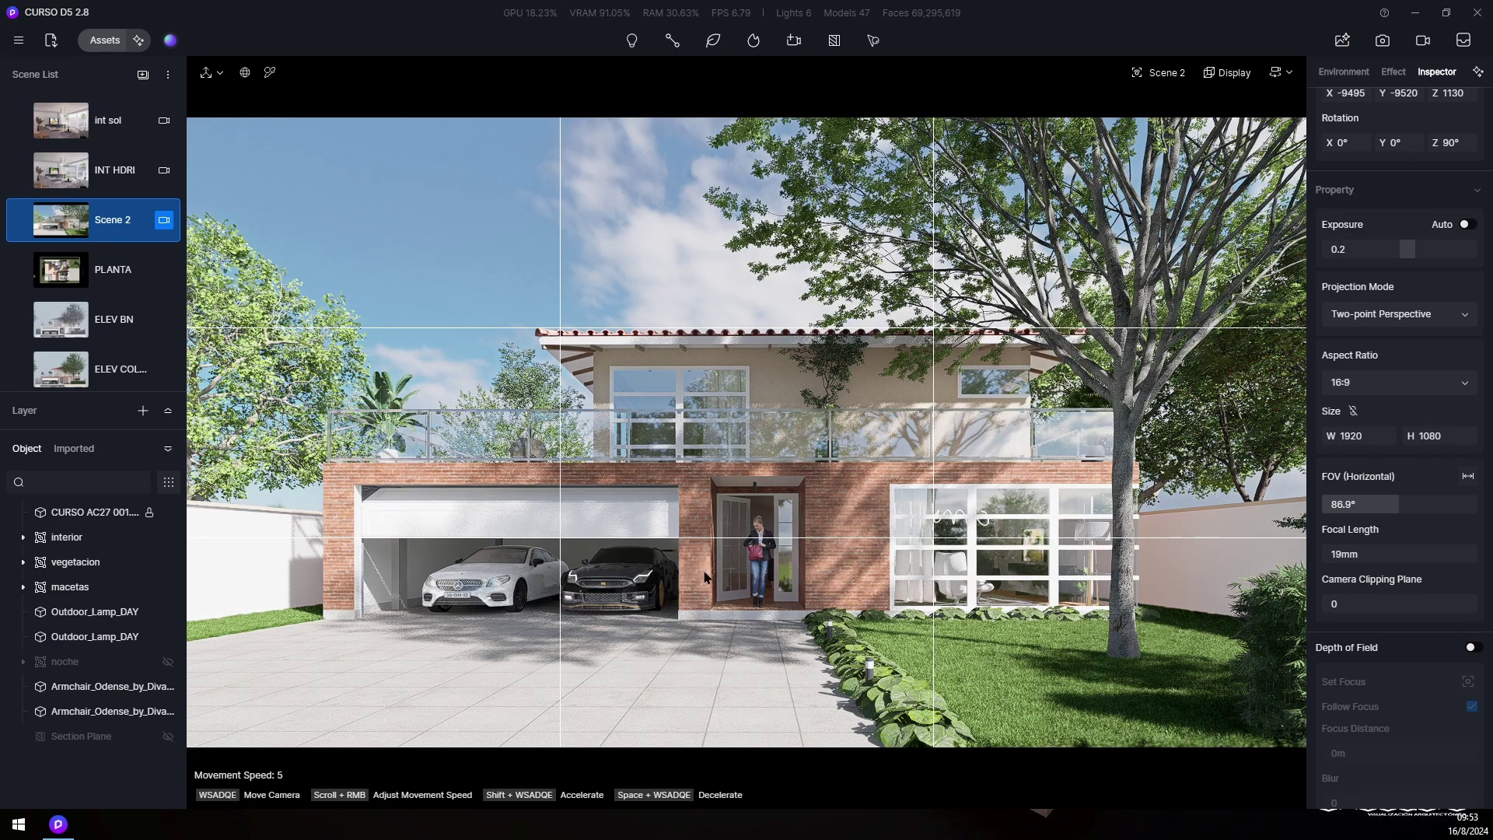
Place the Jerry Walking 01 character on the driveway before the black car and rotate it 180° about Z.
{"action": "left_click", "coordinate": [94, 48]}
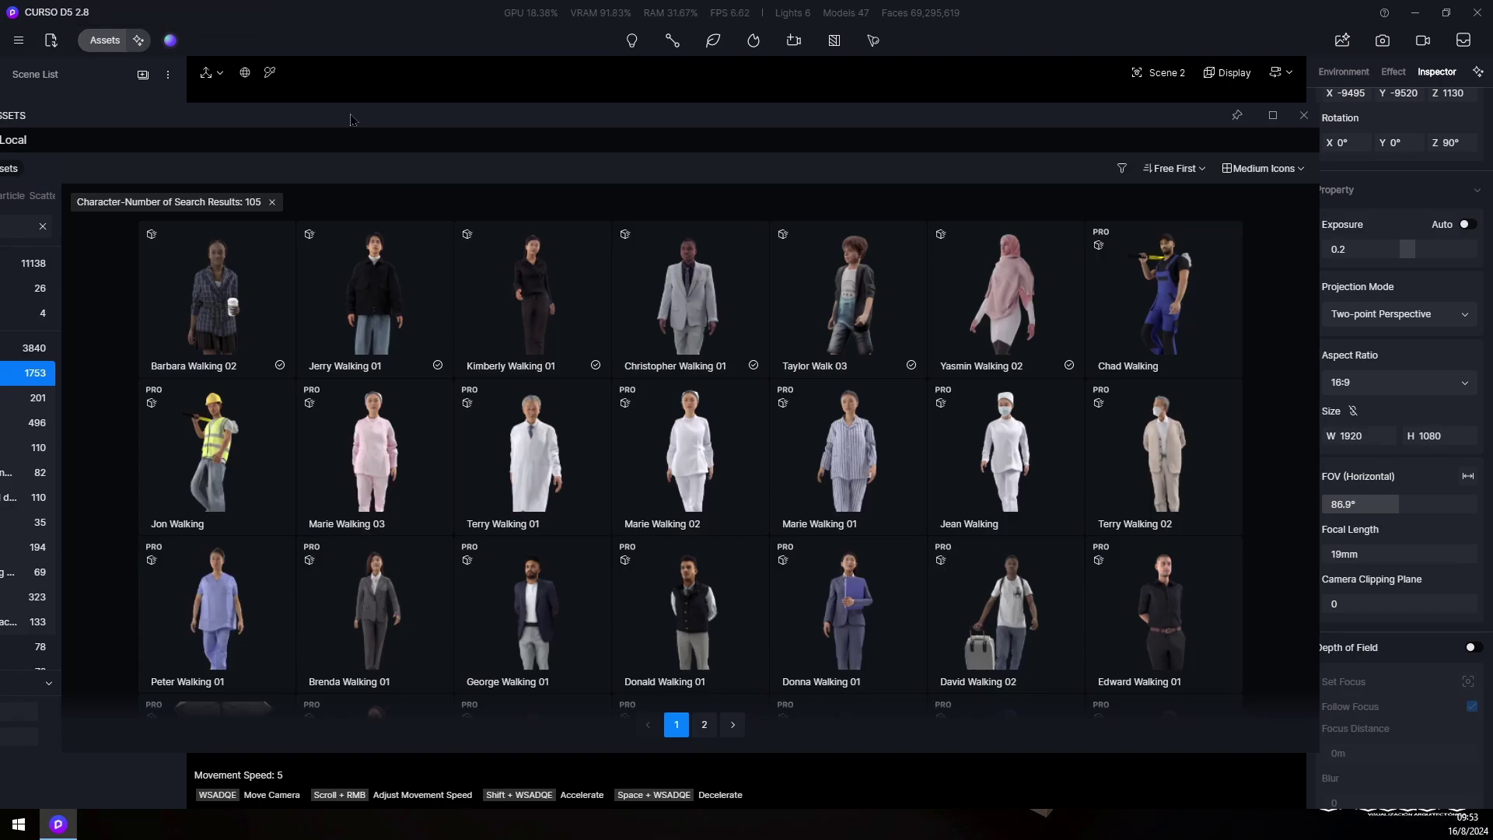
{"action": "left_click_drag", "start_coordinate": [351, 116], "coordinate": [612, 106]}
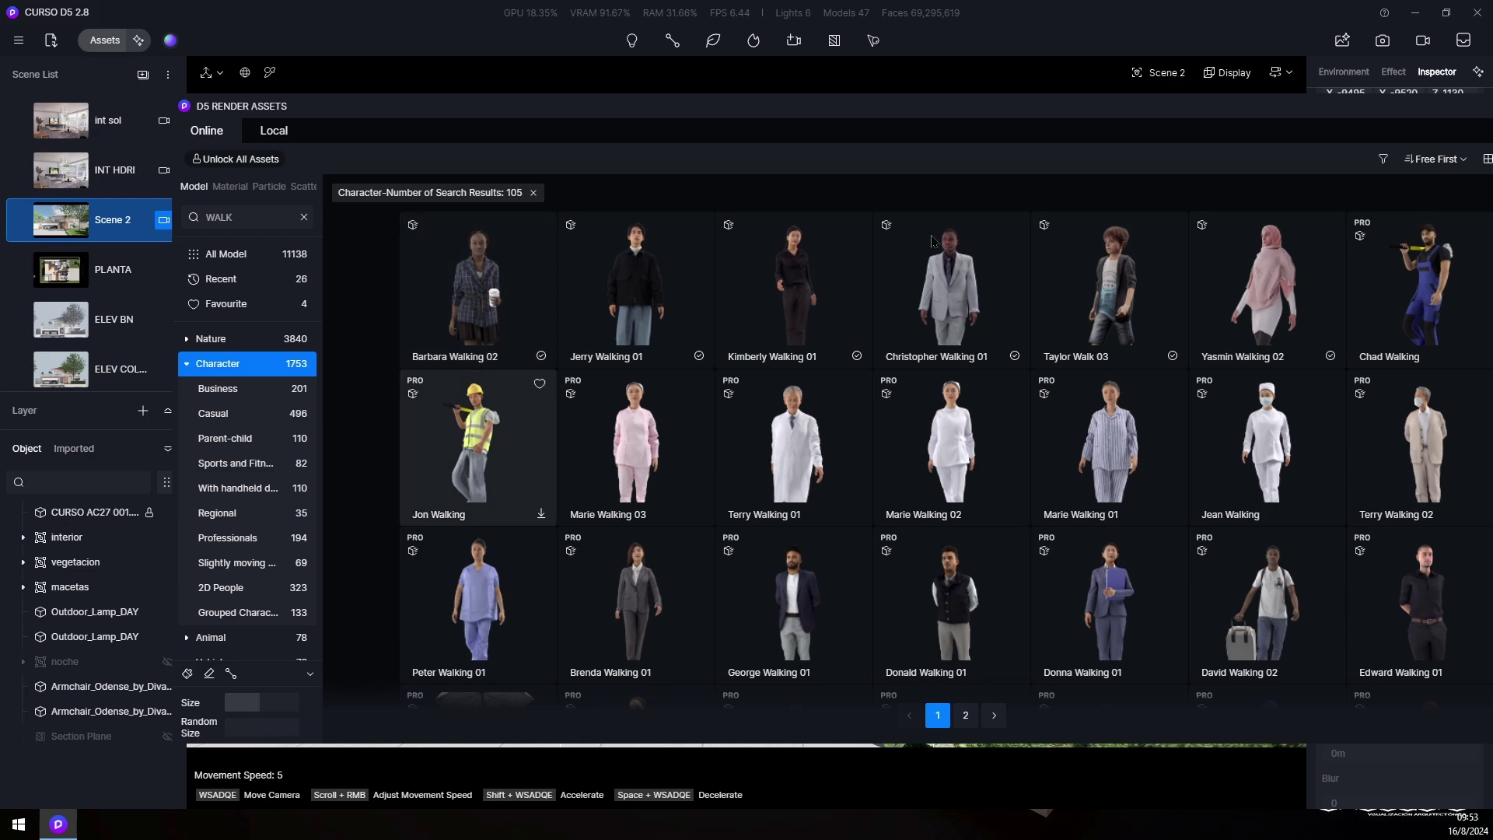
{"action": "left_click_drag", "start_coordinate": [866, 115], "coordinate": [691, 108]}
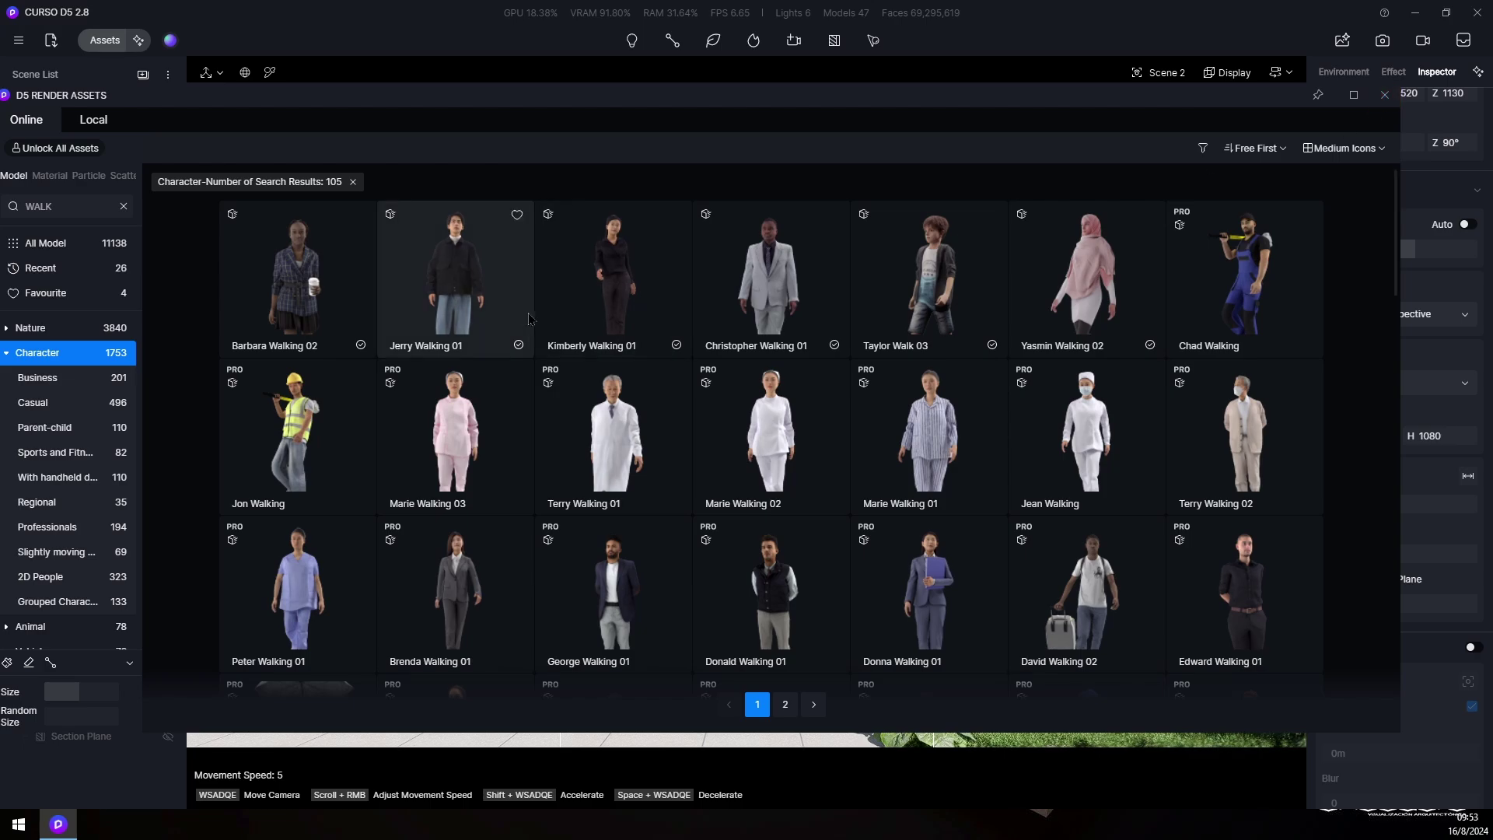
{"action": "left_click", "coordinate": [463, 312]}
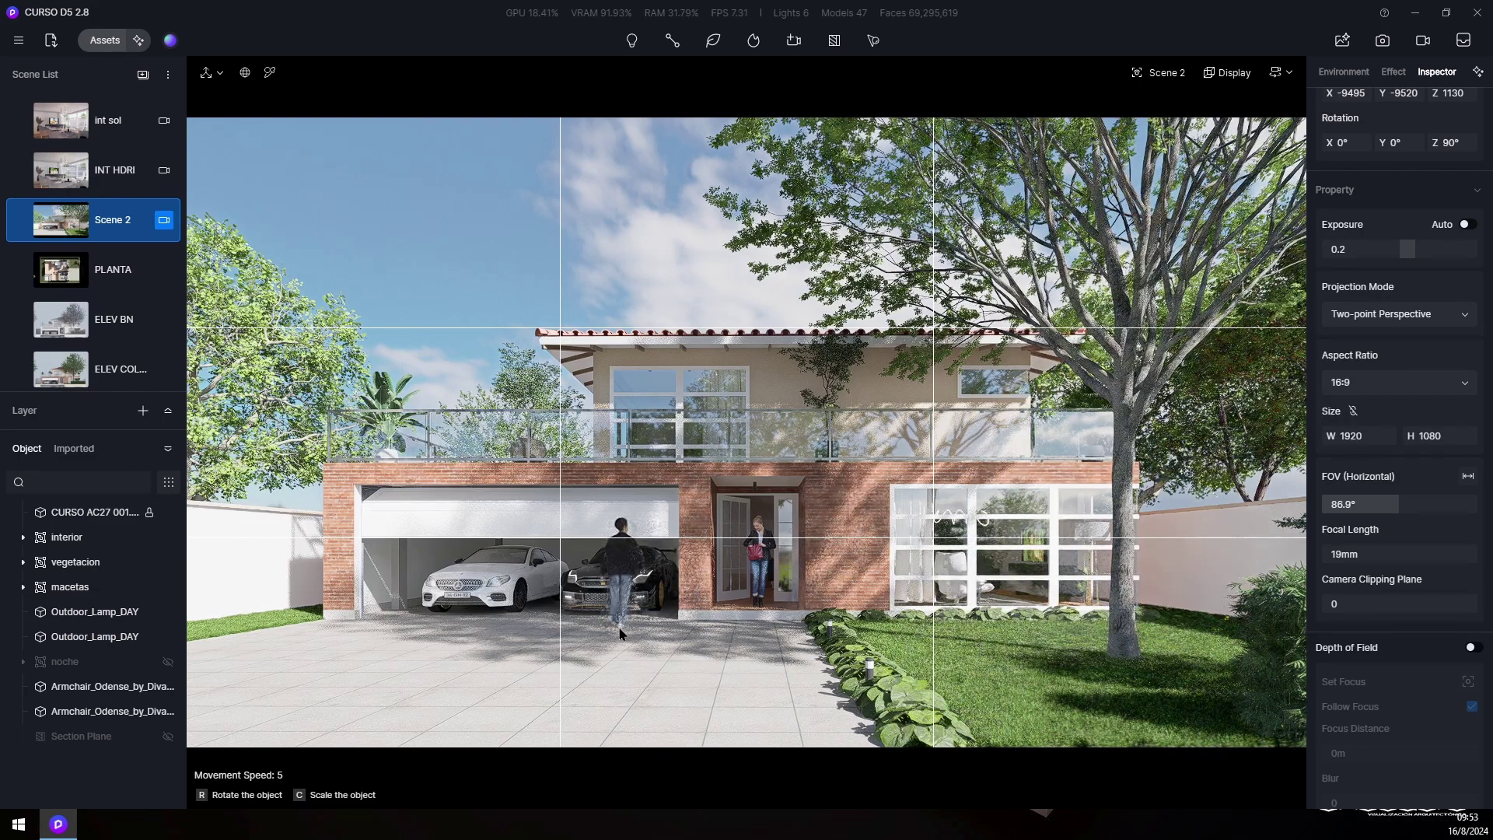
{"action": "left_click", "coordinate": [621, 634]}
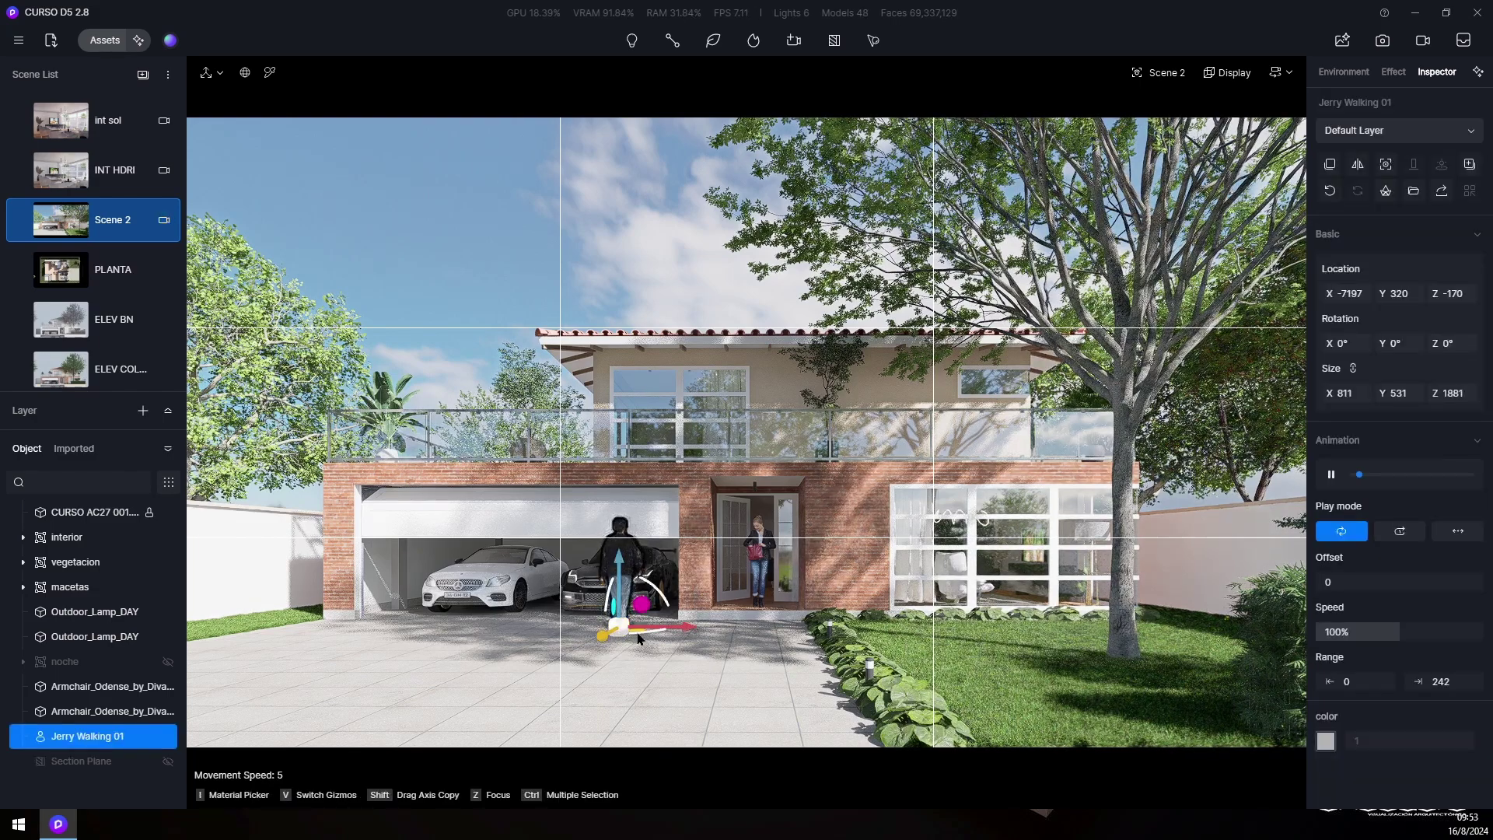
{"action": "left_click_drag", "start_coordinate": [661, 595], "coordinate": [443, 600]}
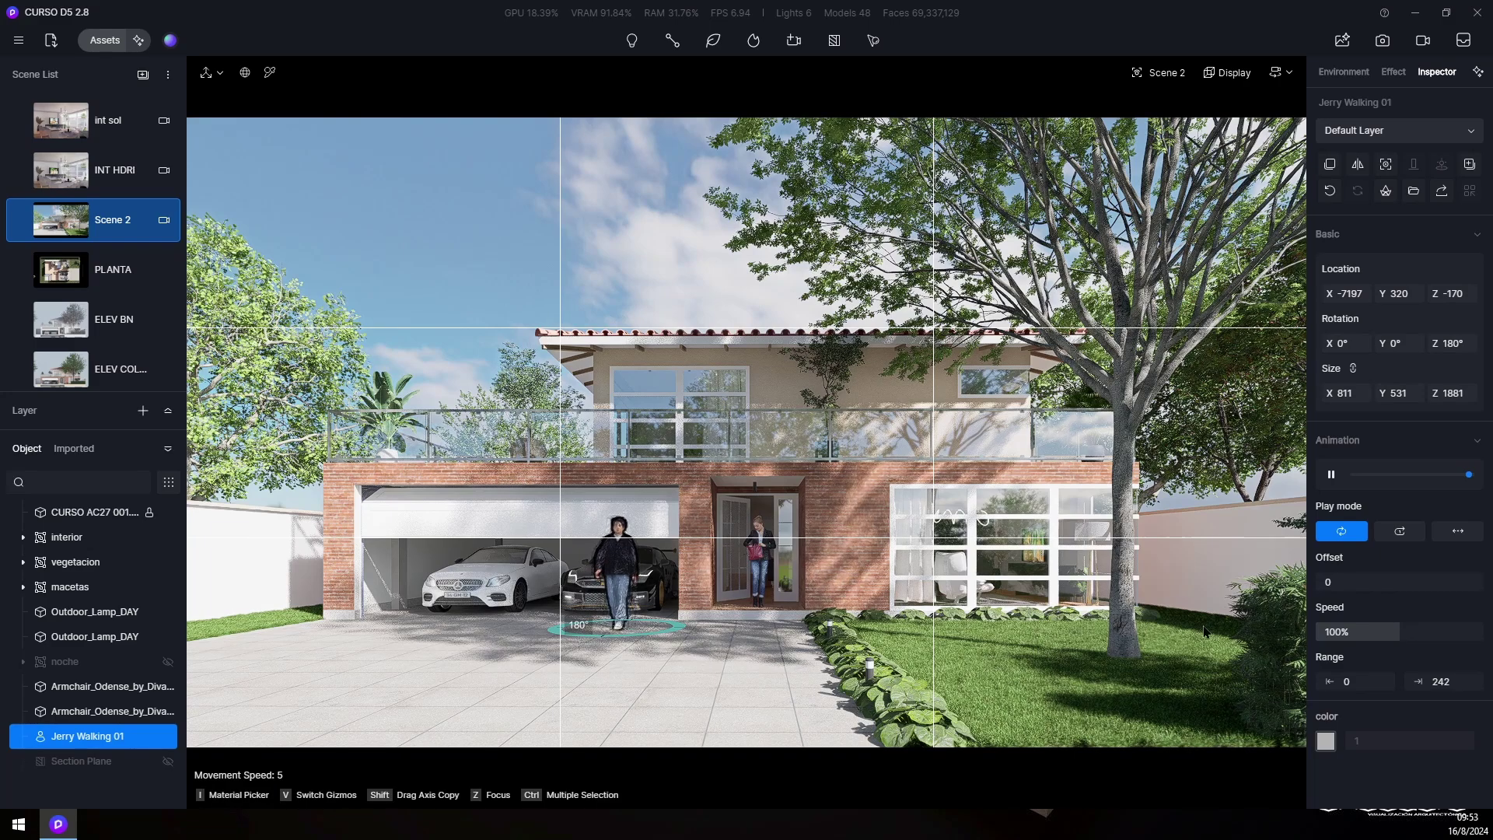
{"action": "key", "text": "v"}
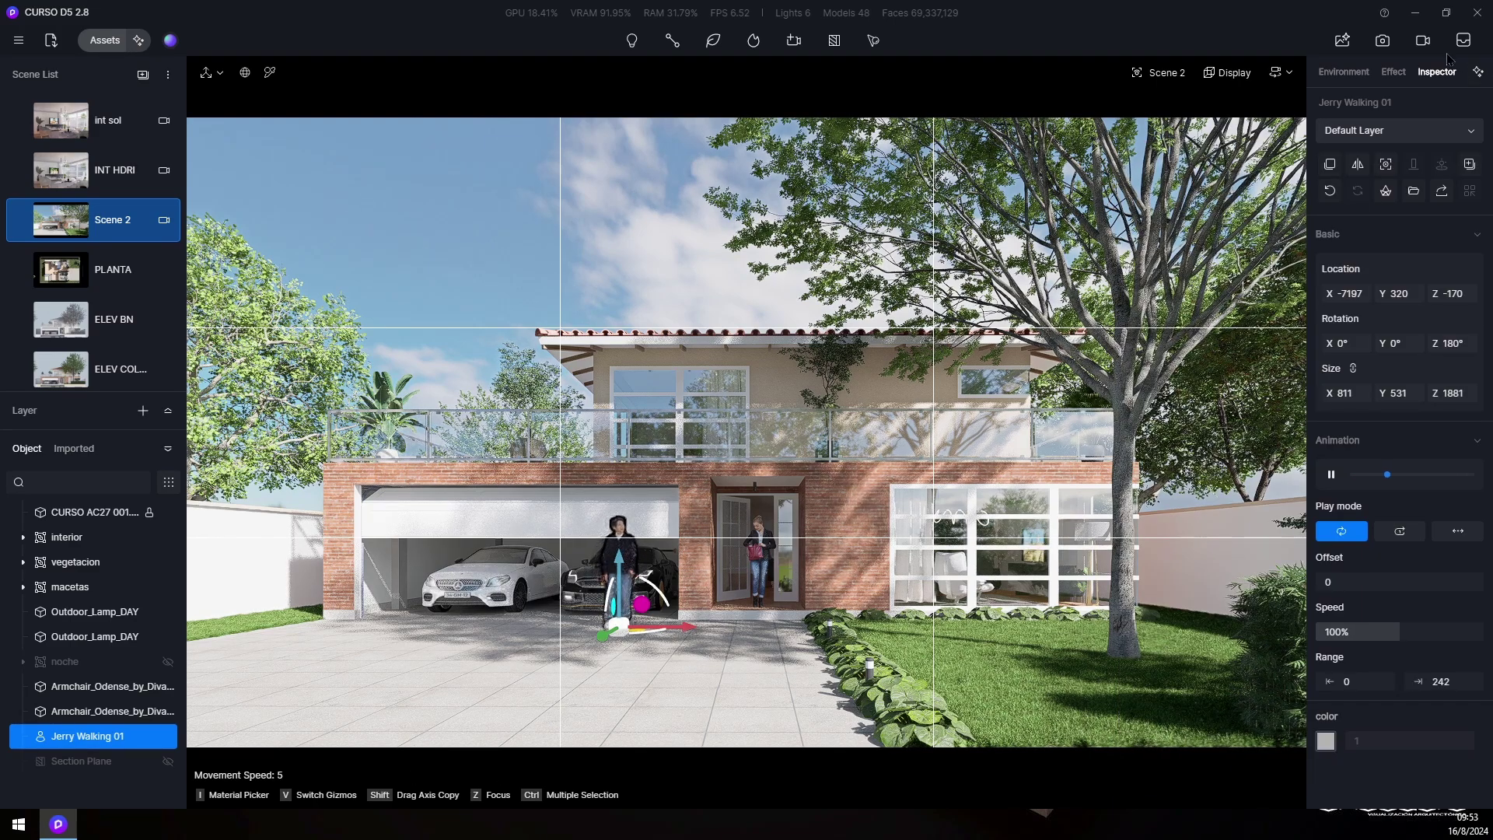
Start a video clip with the current front view of the house as the first view of Shot 1.
{"action": "left_click", "coordinate": [1422, 42]}
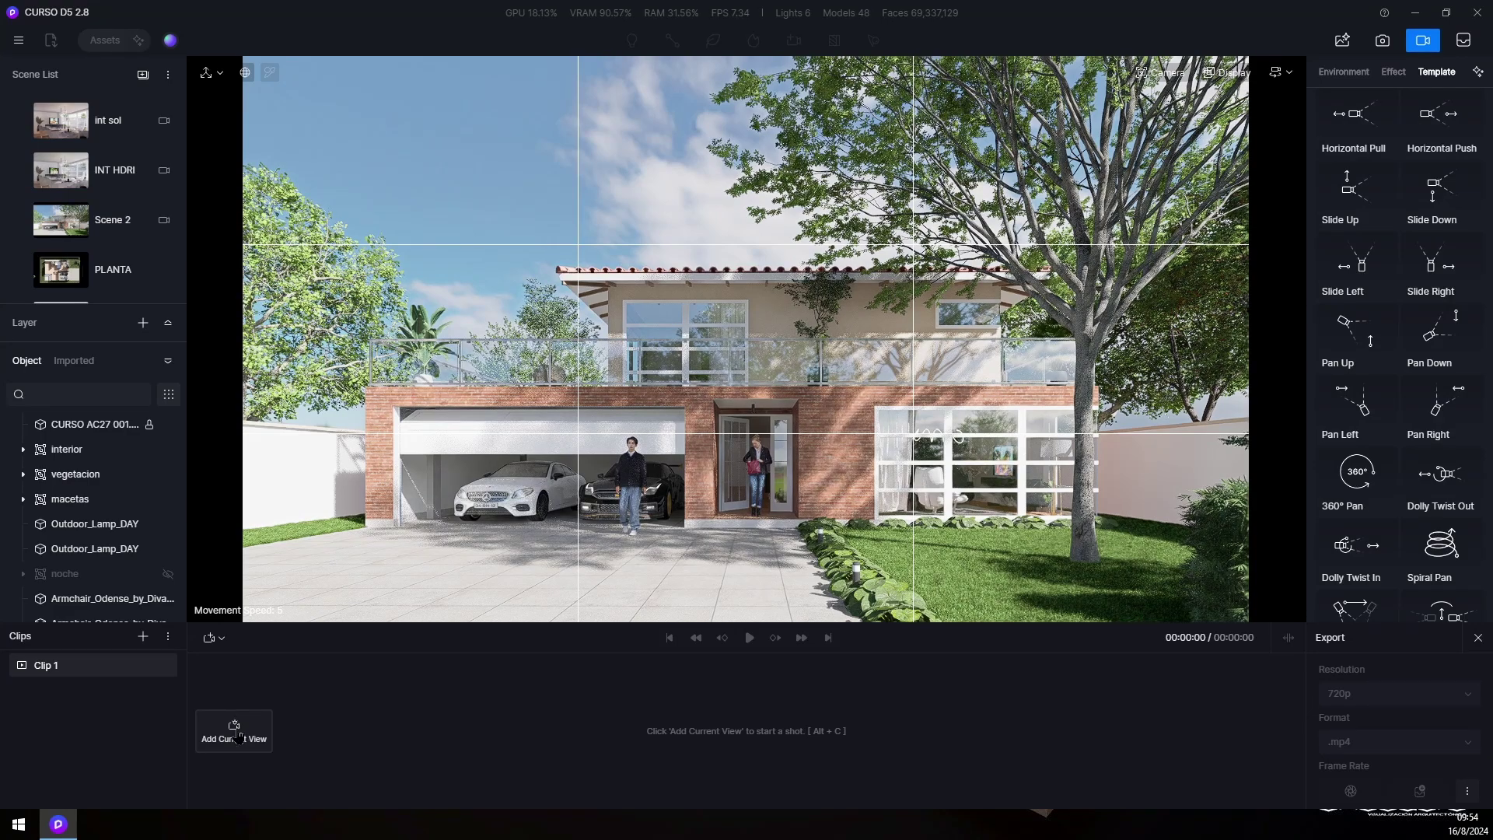
{"action": "left_click", "coordinate": [236, 733]}
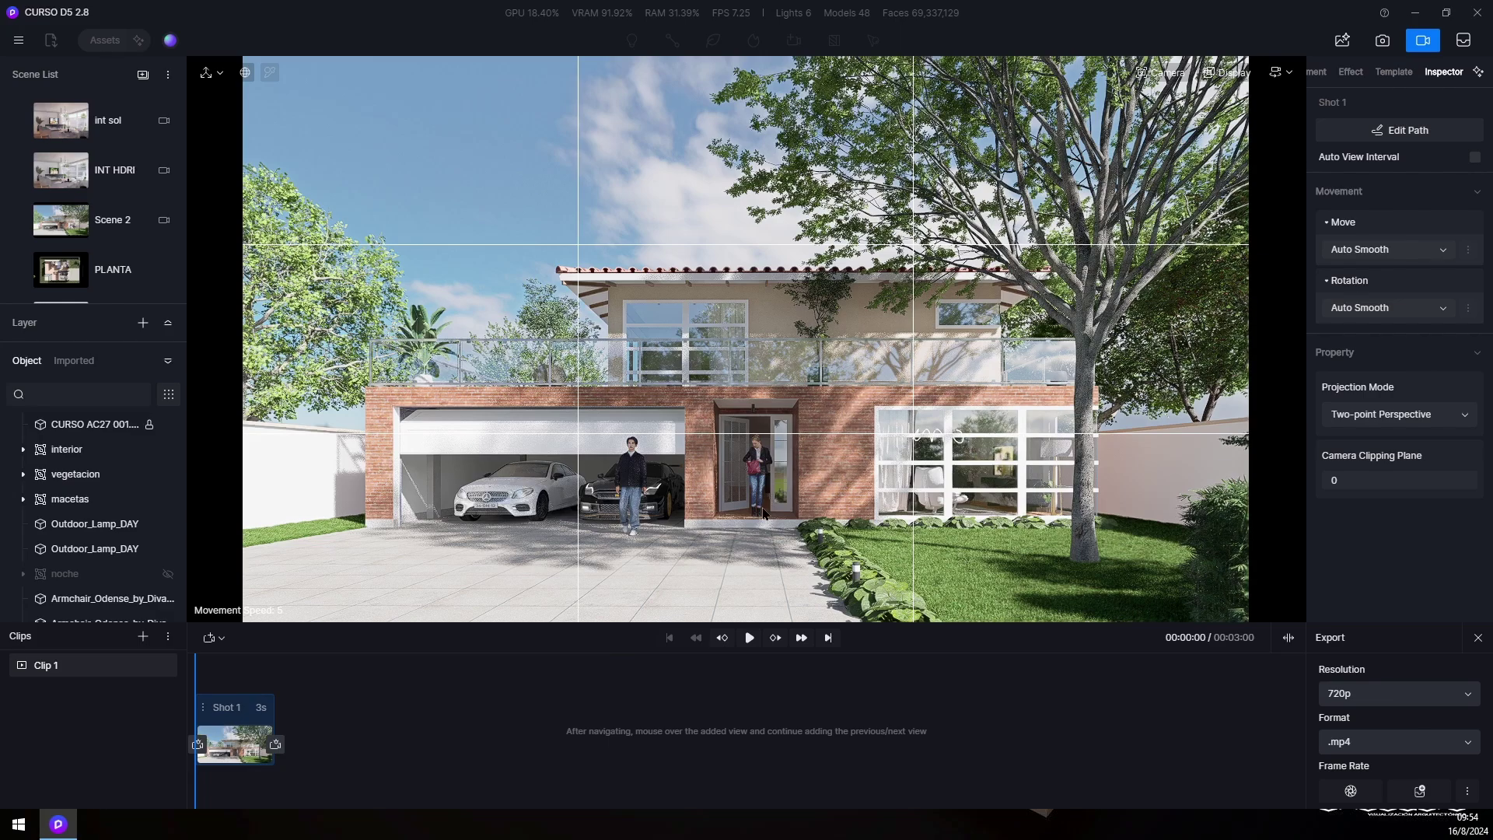
{"action": "scroll", "coordinate": [762, 513], "scroll_direction": "up", "scroll_amount": 4}
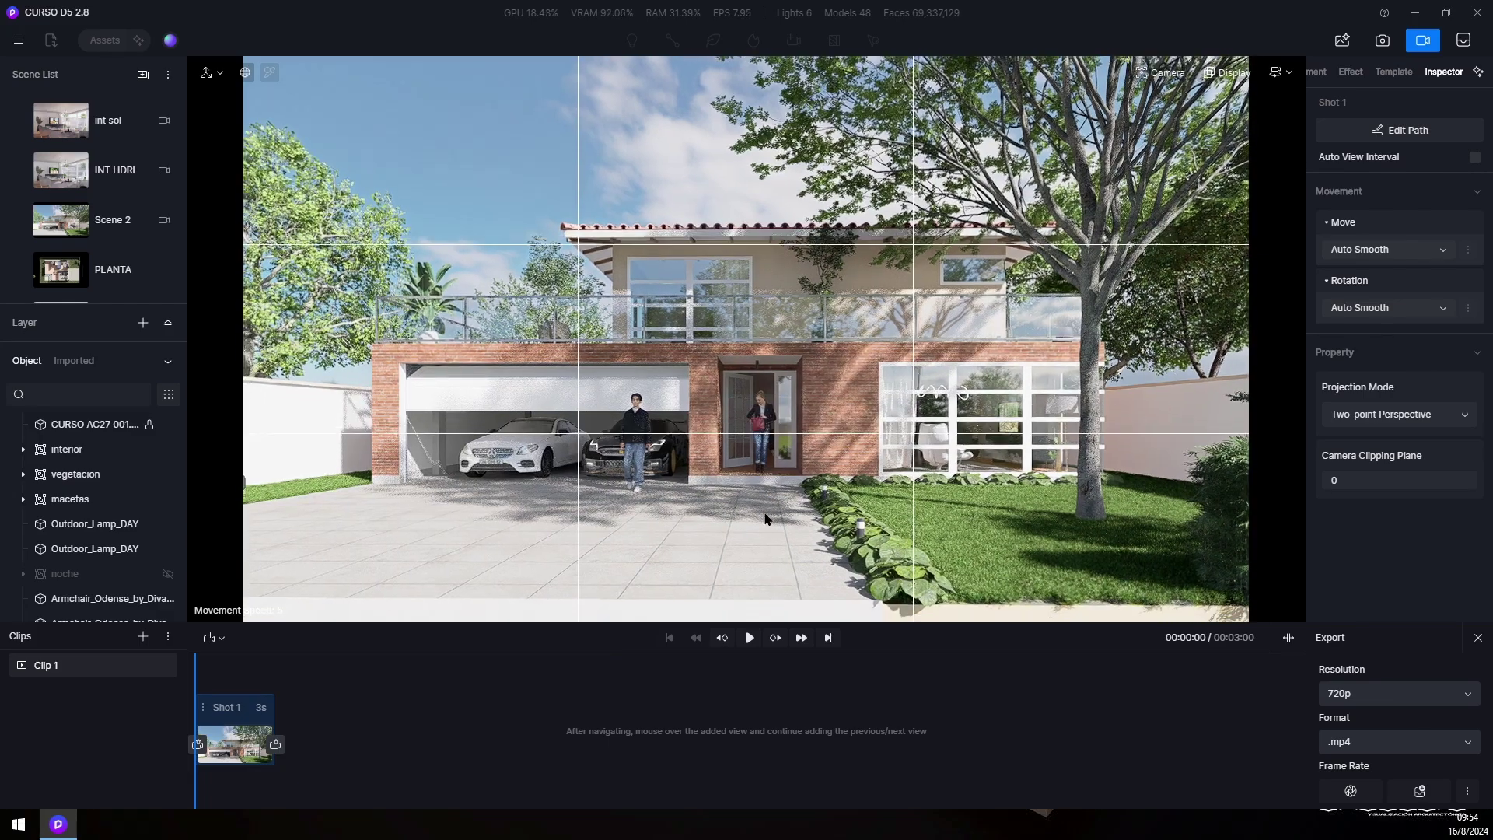
{"action": "scroll", "coordinate": [770, 521], "scroll_direction": "up", "scroll_amount": 4}
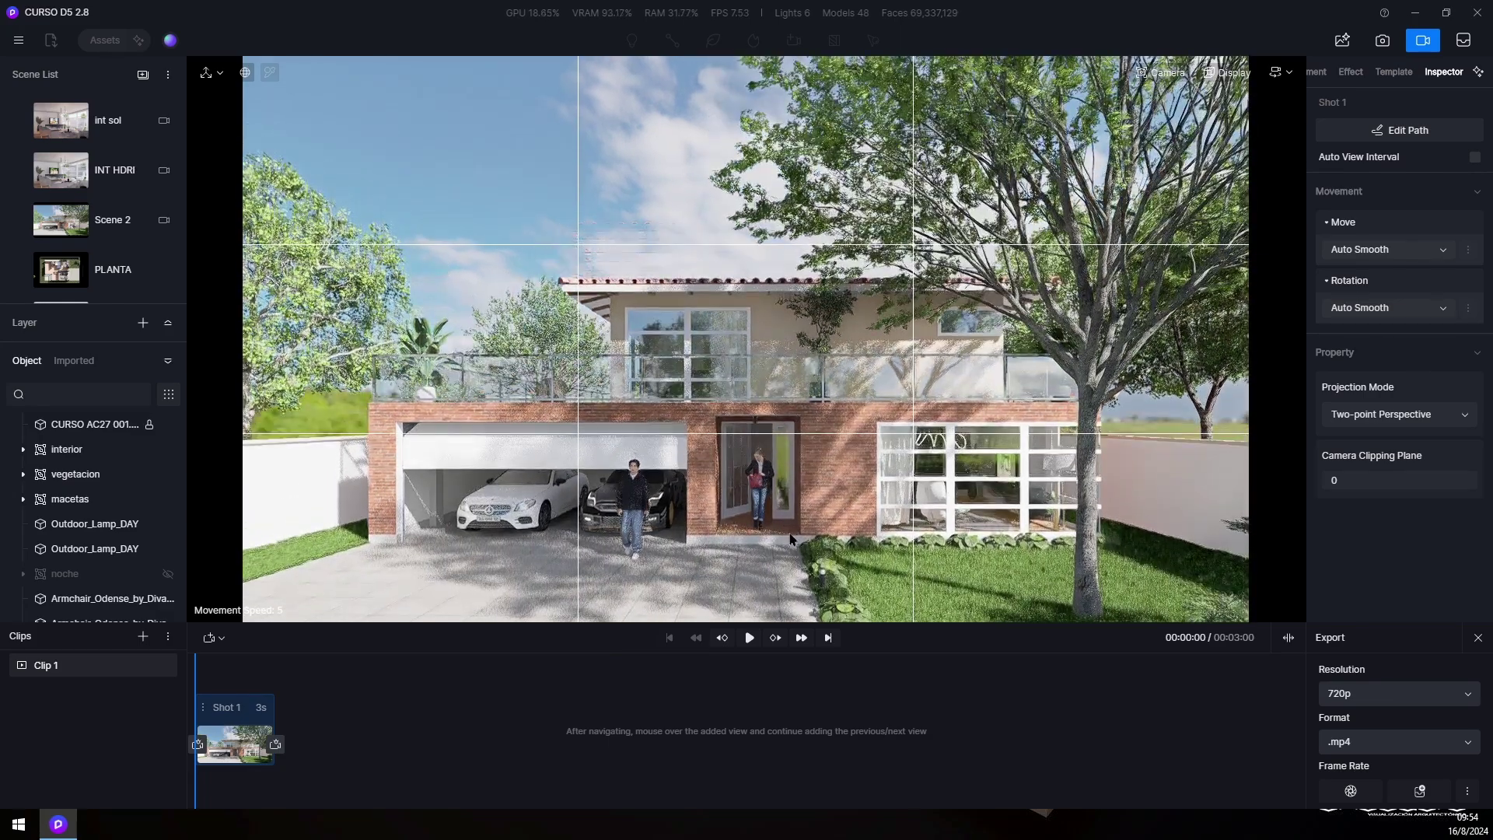
{"action": "right_click_drag", "start_coordinate": [809, 519], "coordinate": [817, 531]}
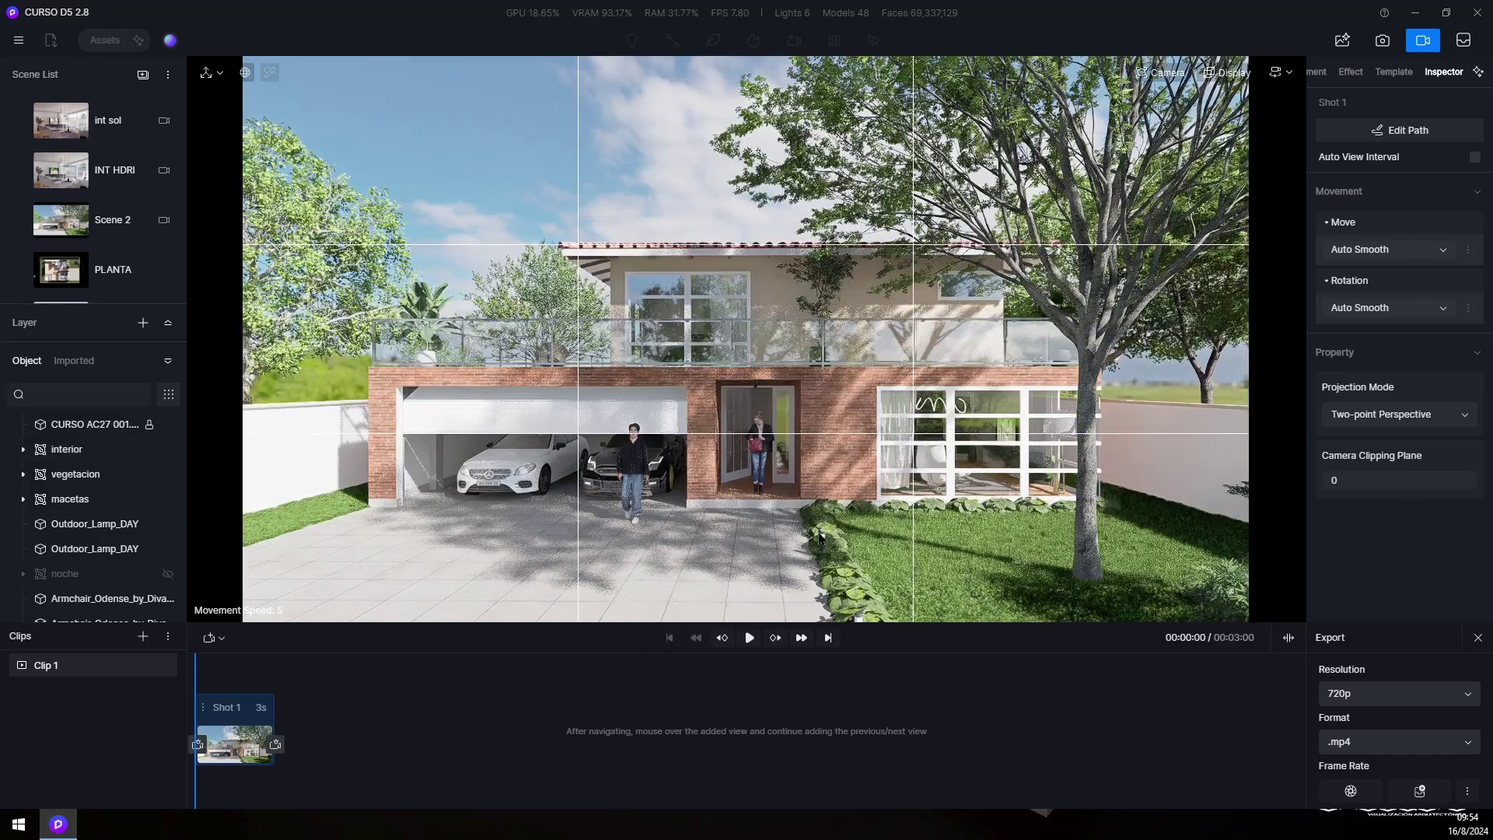
{"action": "left_click", "coordinate": [235, 749]}
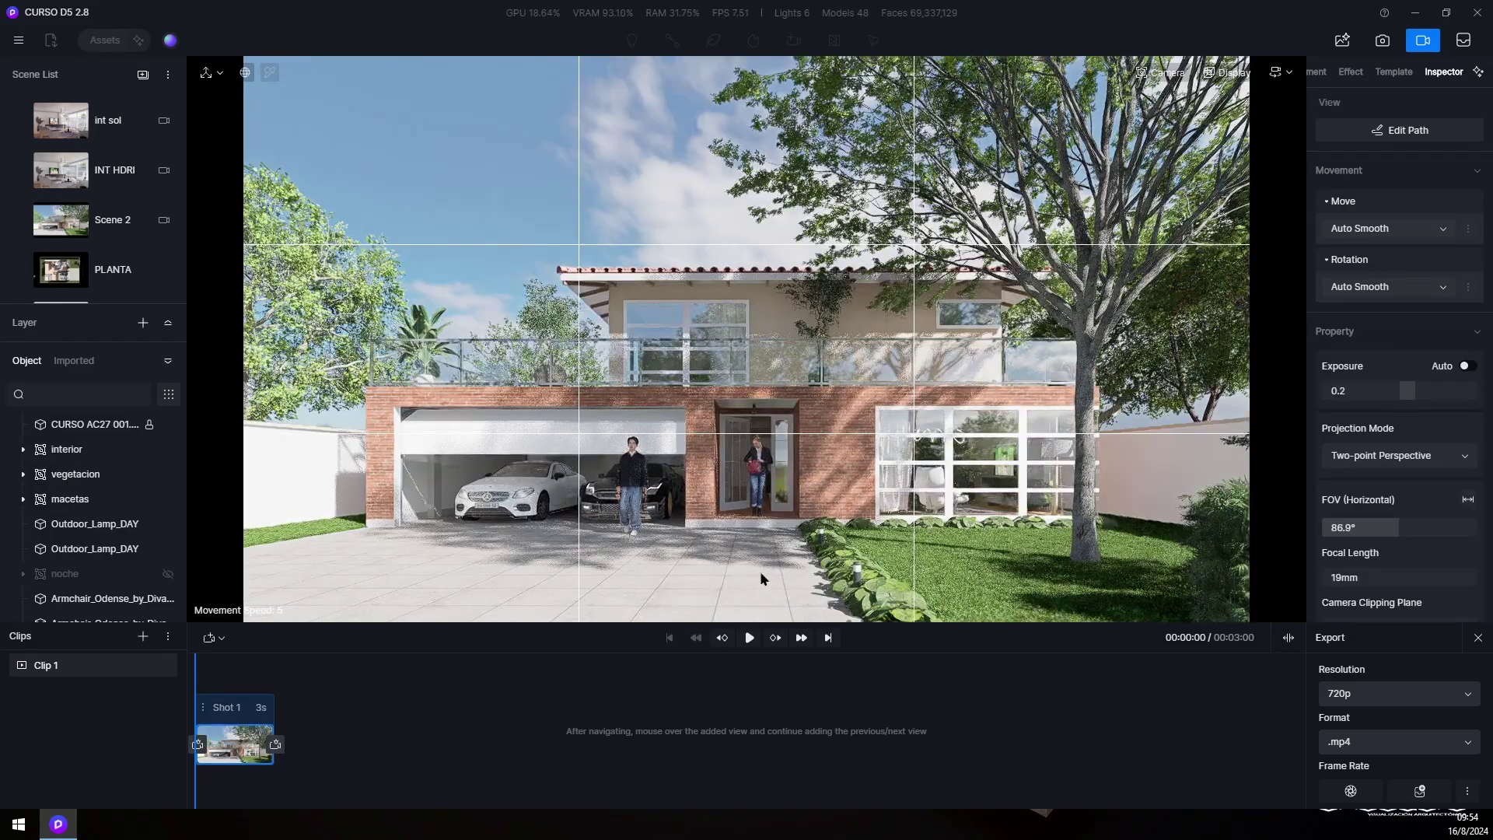
Advance the camera straight toward the house and add that closer view as the second view of Shot 1.
{"action": "key", "text": "w"}
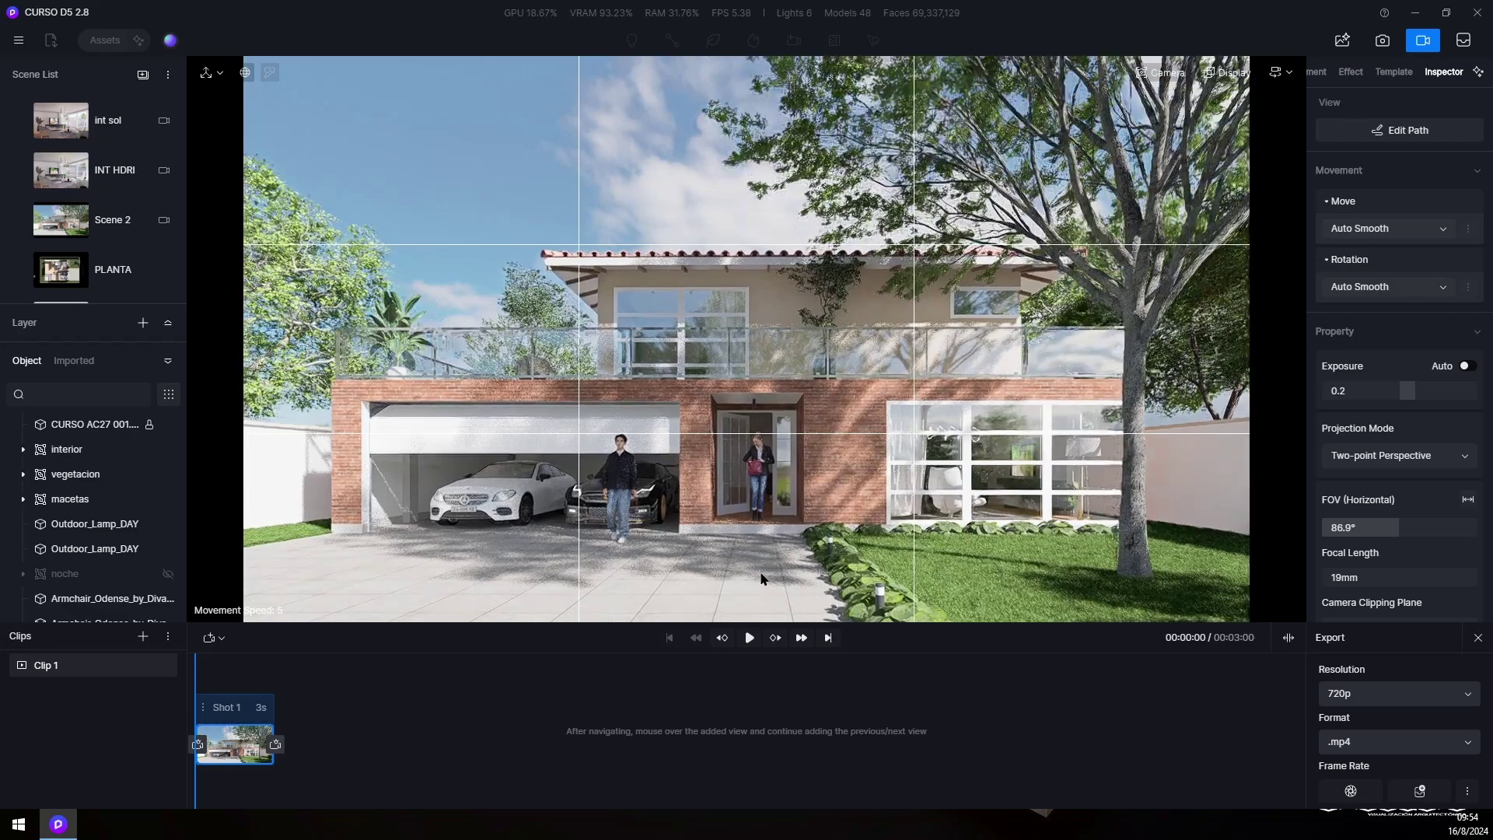
{"action": "key", "text": "w"}
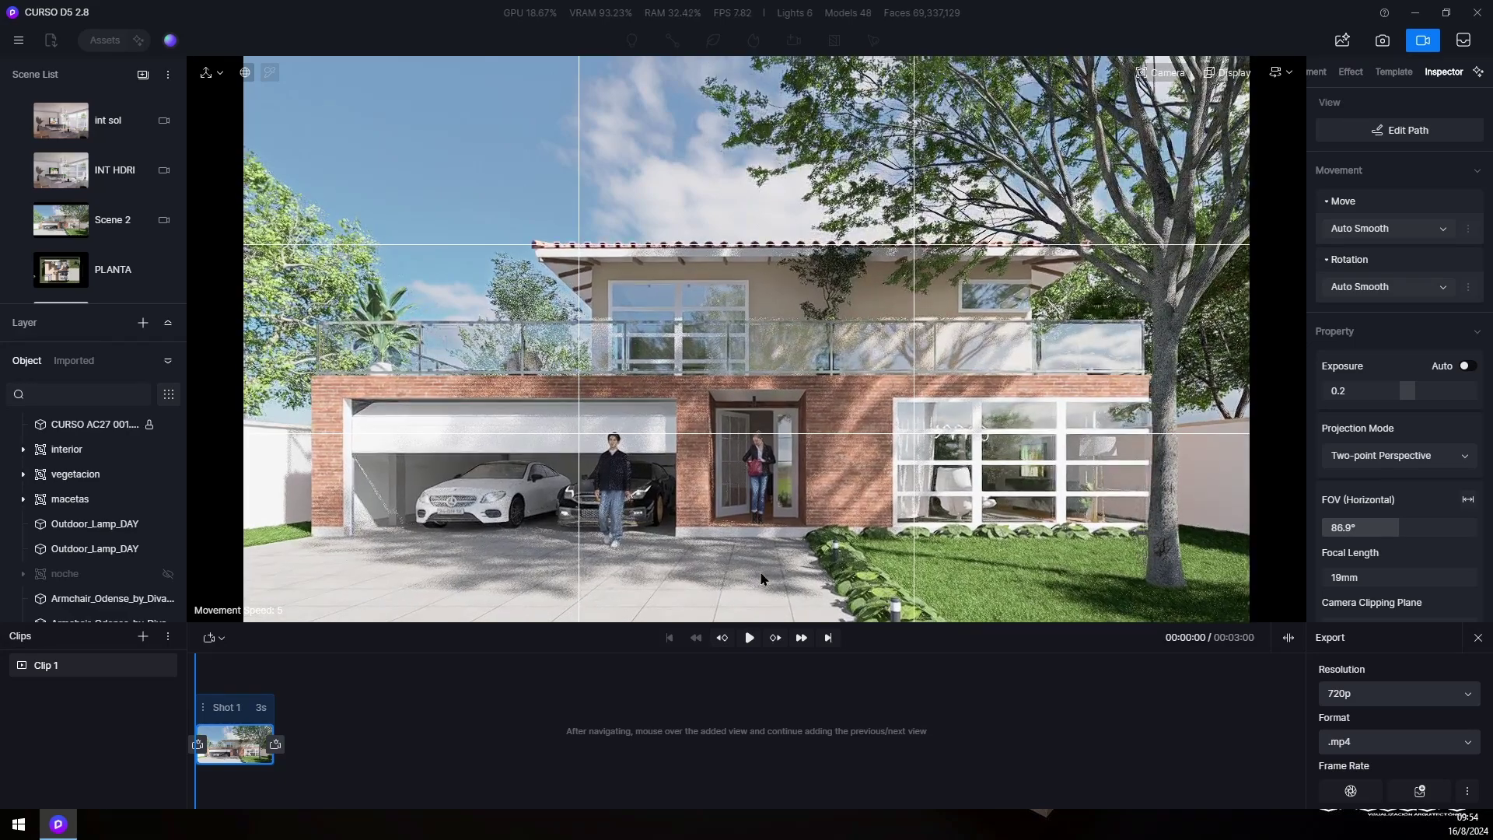
{"action": "key", "text": "w"}
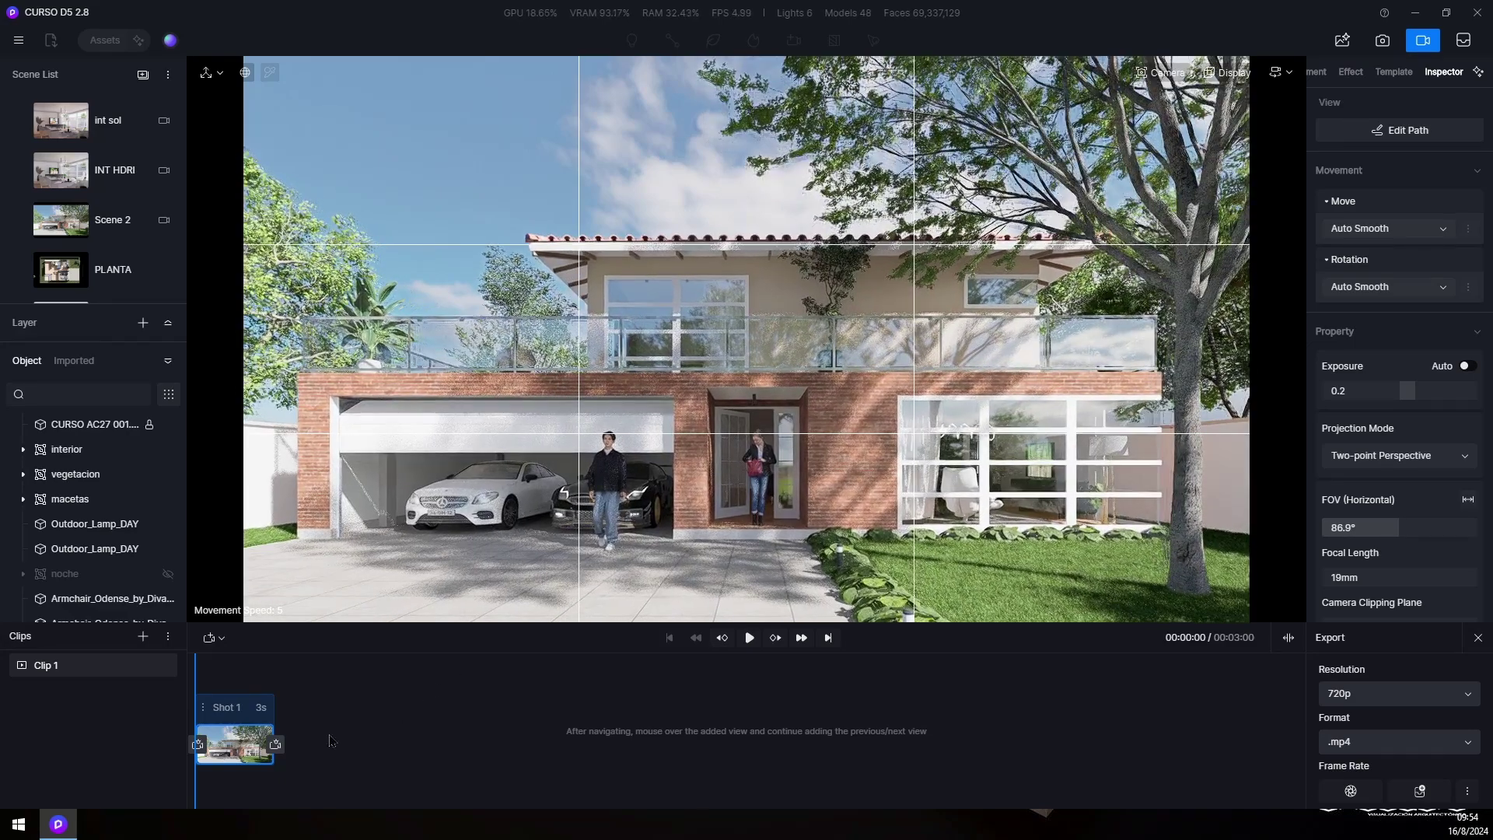
{"action": "mouse_move", "coordinate": [279, 747]}
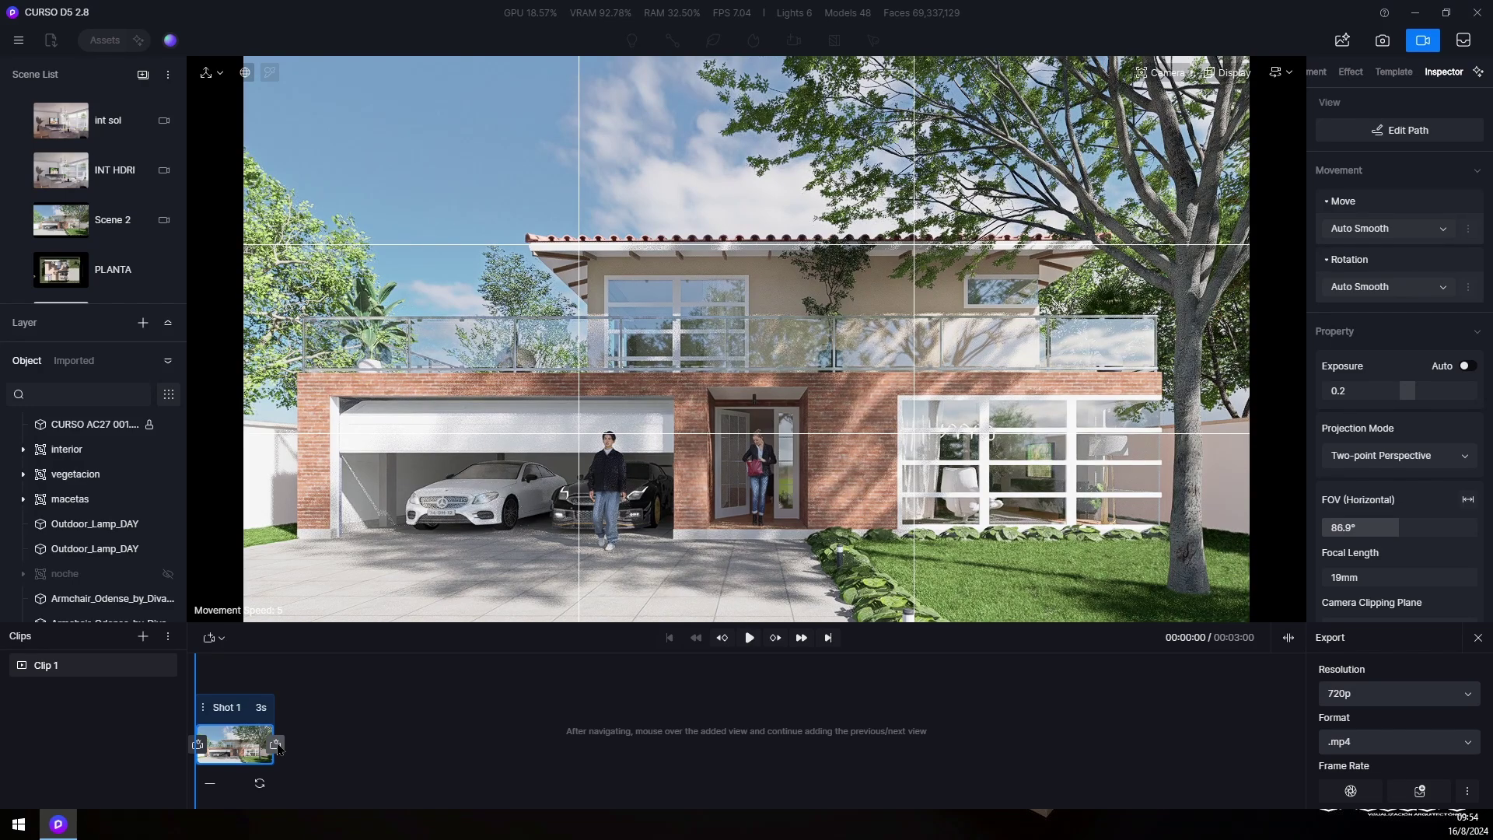
{"action": "left_click", "coordinate": [276, 744]}
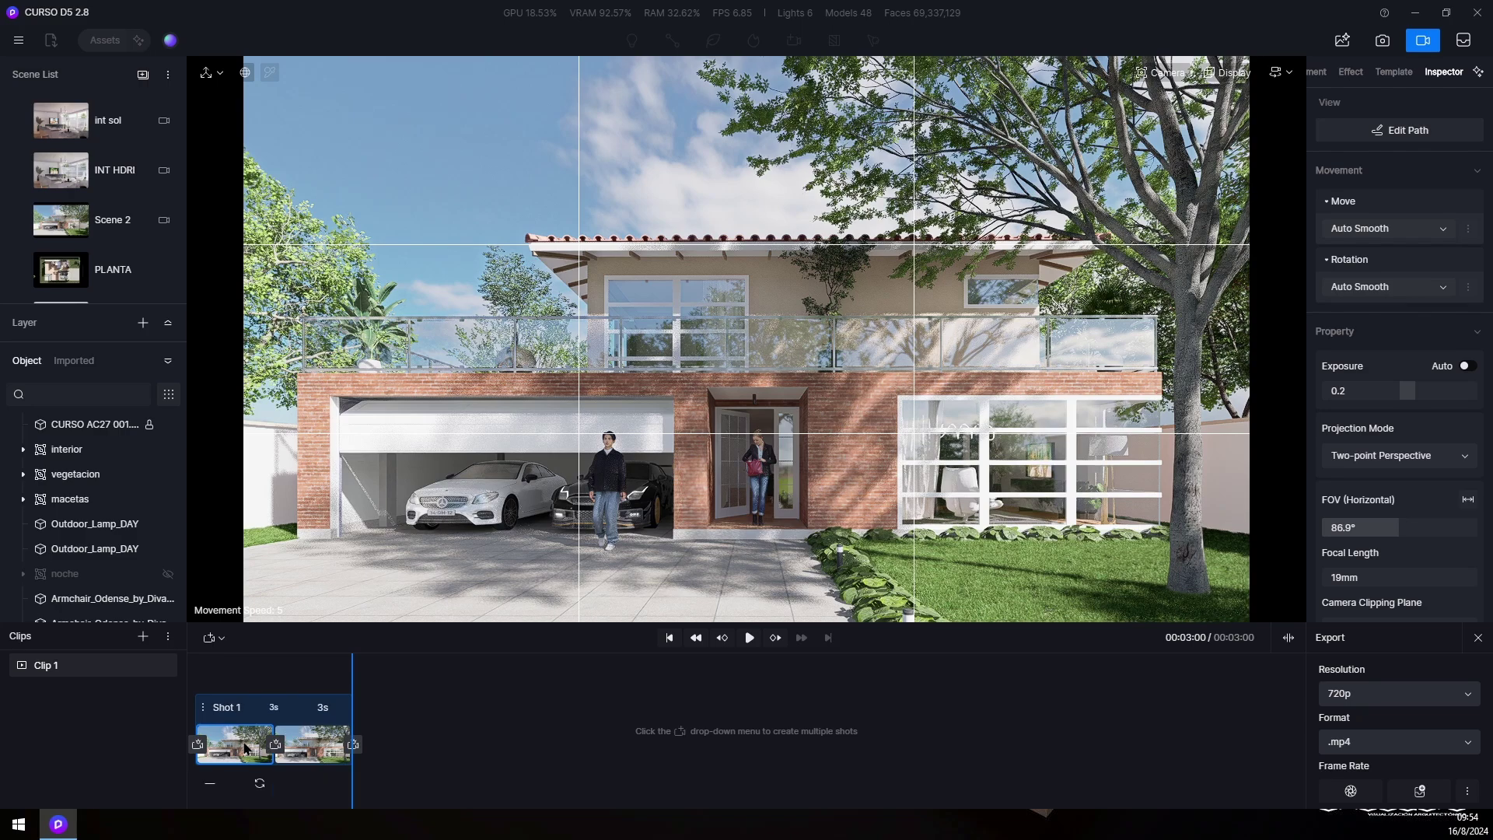
Set the duration between the two views of Shot 1 to 9 seconds.
{"action": "left_click", "coordinate": [301, 748]}
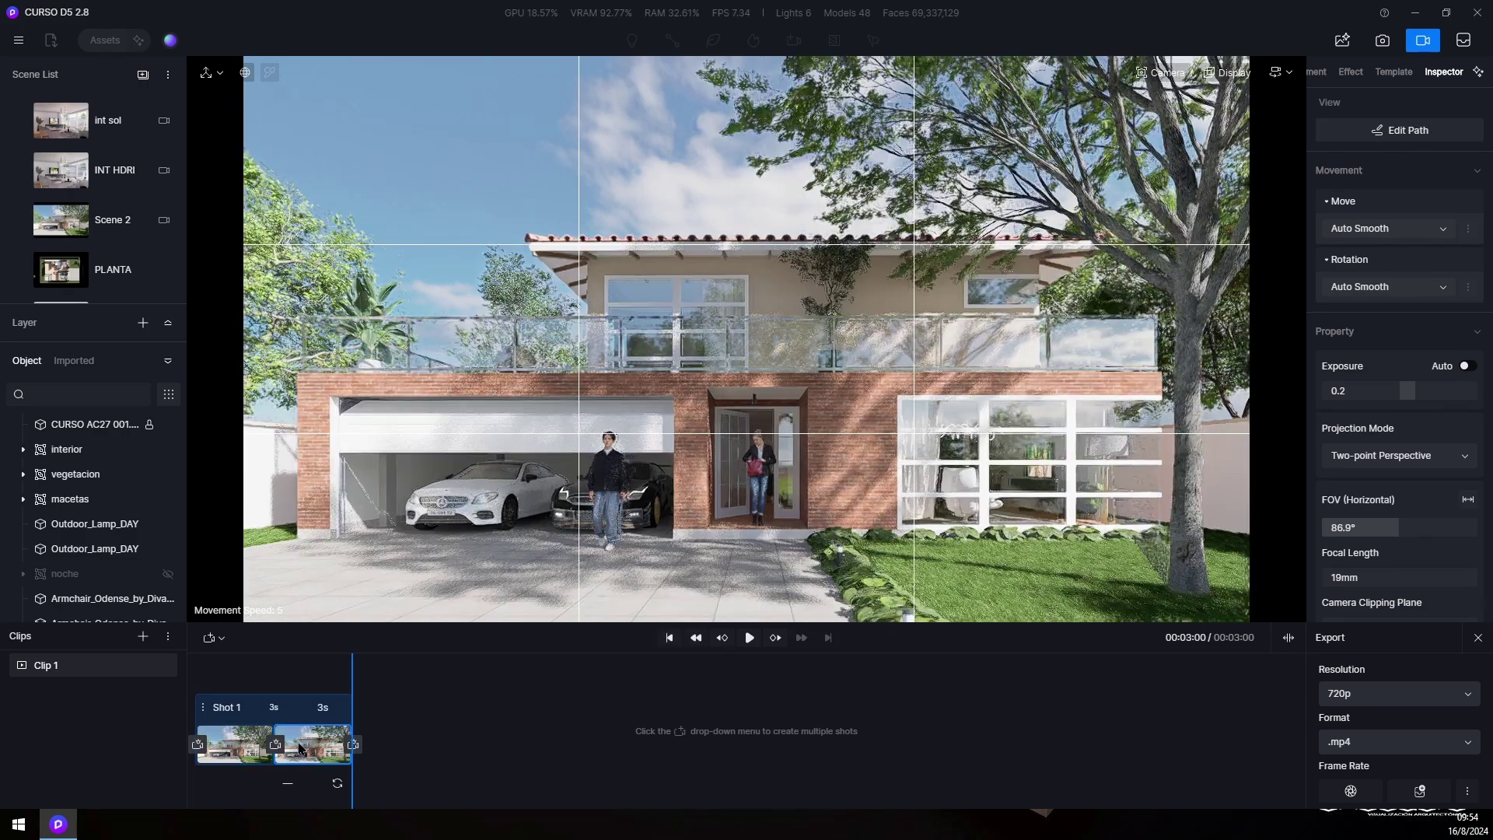
{"action": "left_click", "coordinate": [274, 707]}
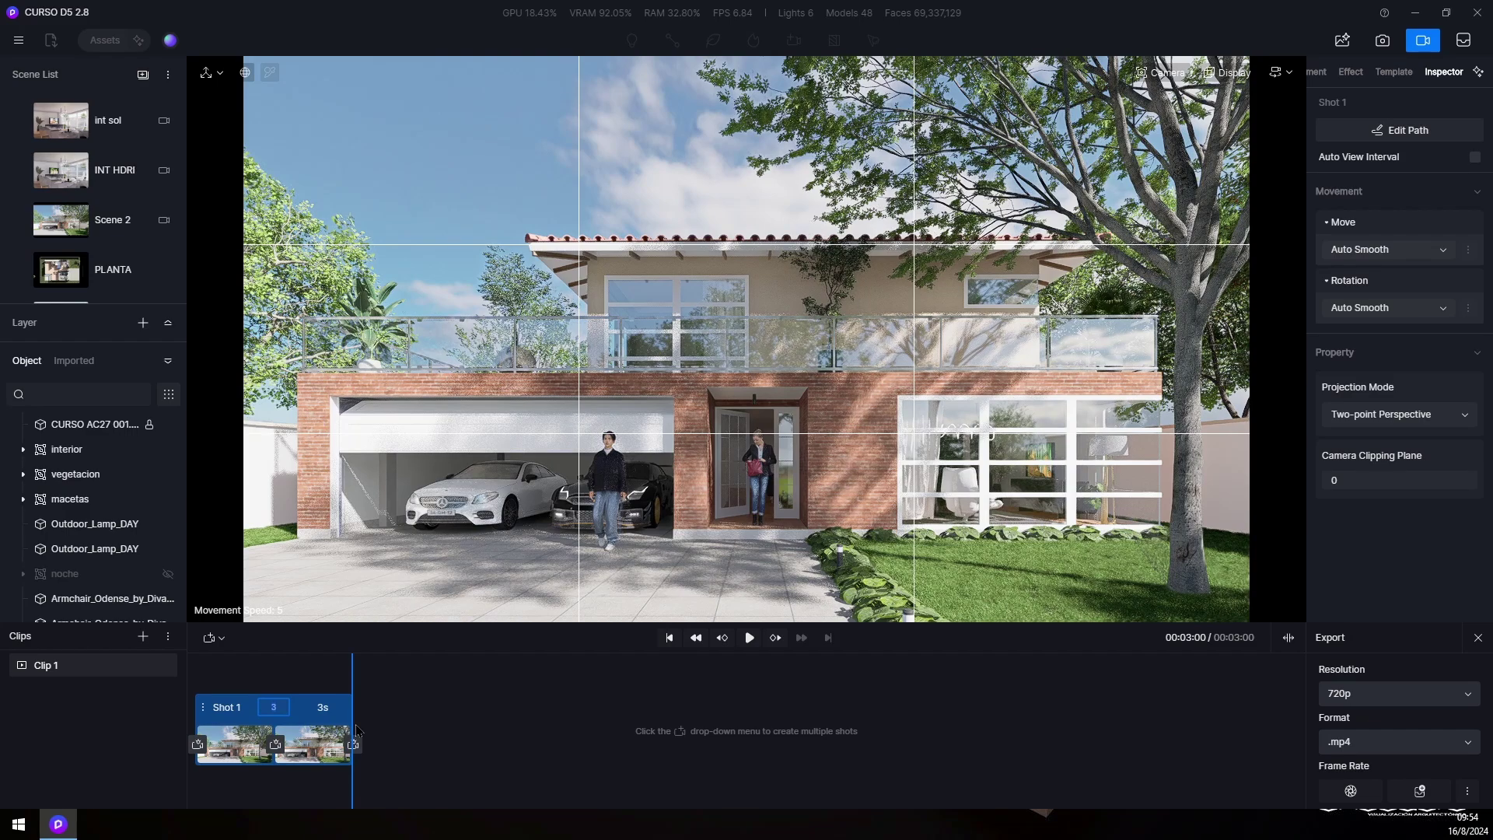
{"action": "type", "text": "5"}
{"action": "key", "text": "Return"}
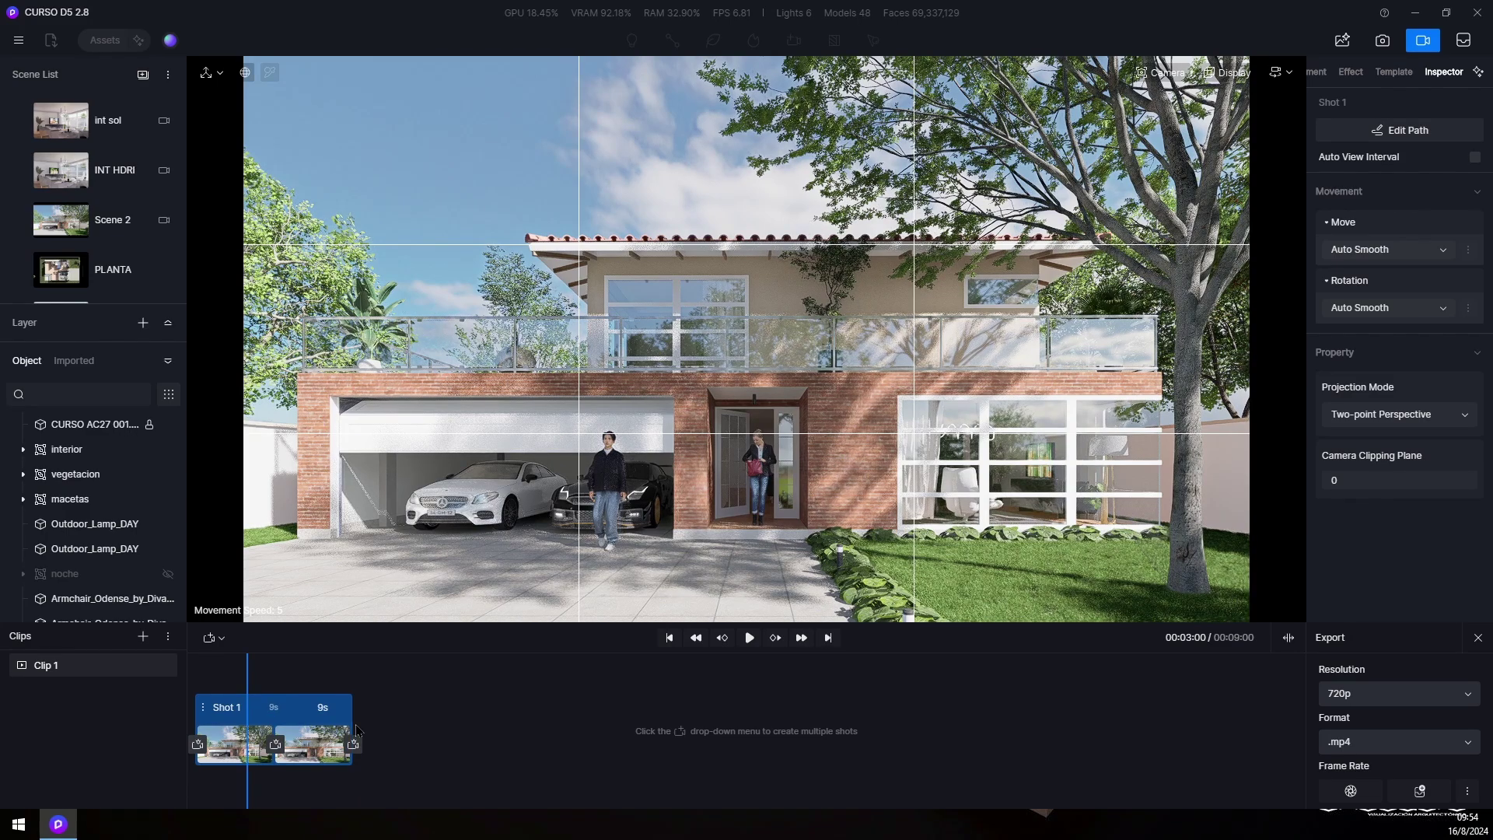
Play Clip 1 from its beginning to check the character's walking animation and exit the video editor.
{"action": "left_click", "coordinate": [254, 675]}
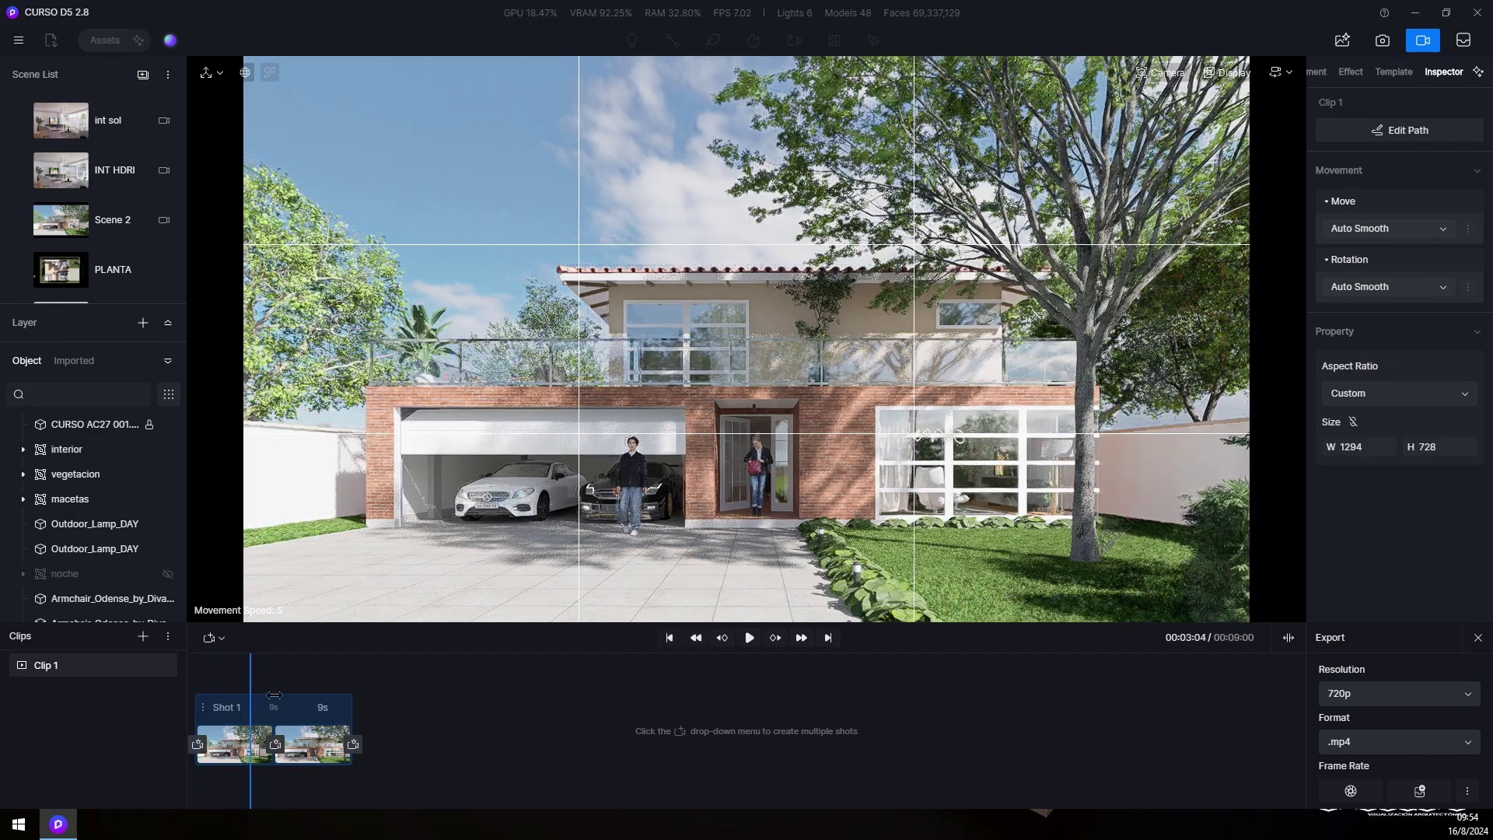
{"action": "left_click_drag", "start_coordinate": [275, 695], "coordinate": [85, 716]}
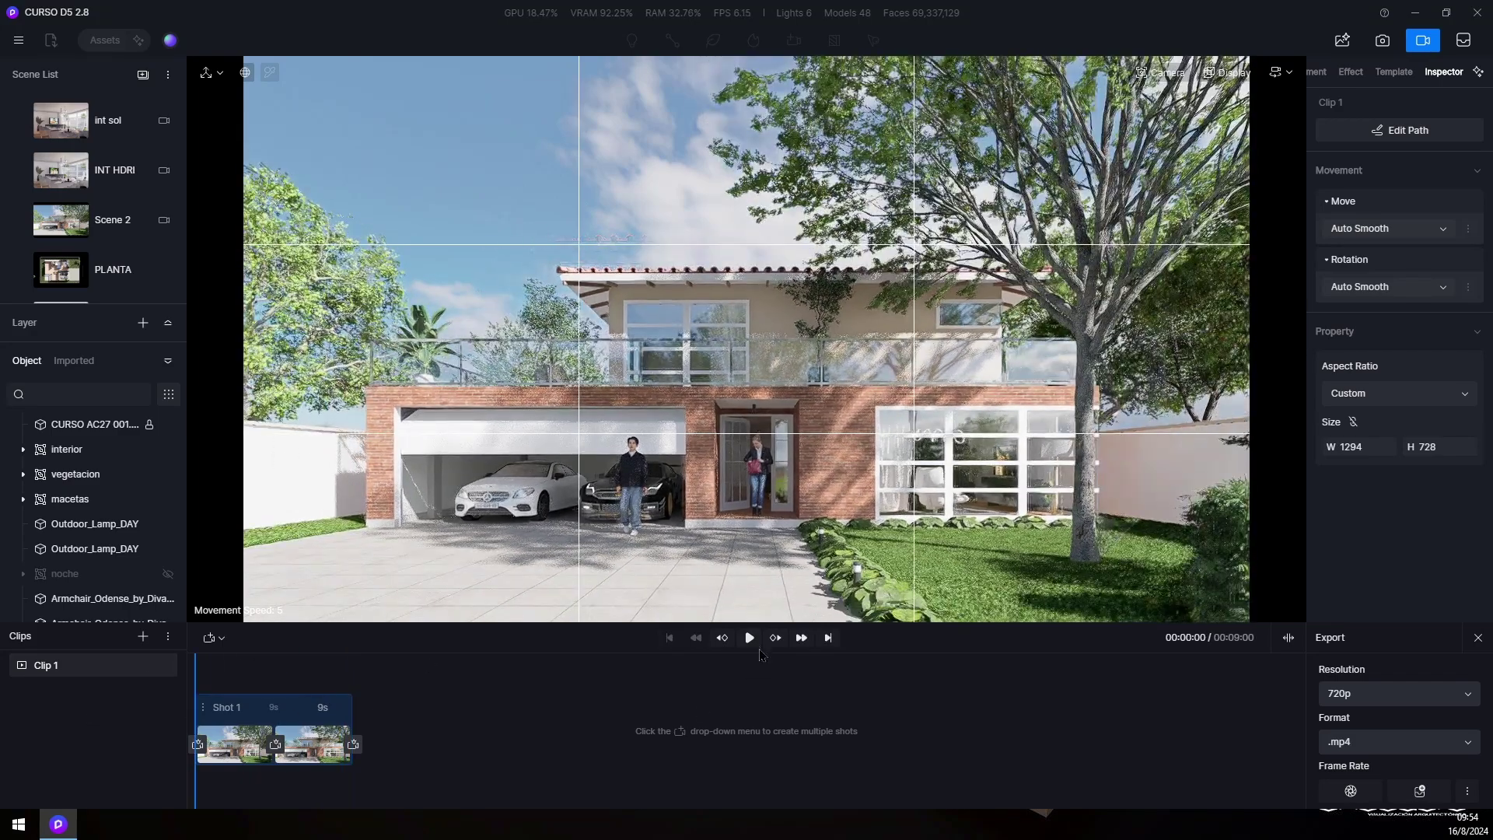
{"action": "left_click", "coordinate": [749, 638]}
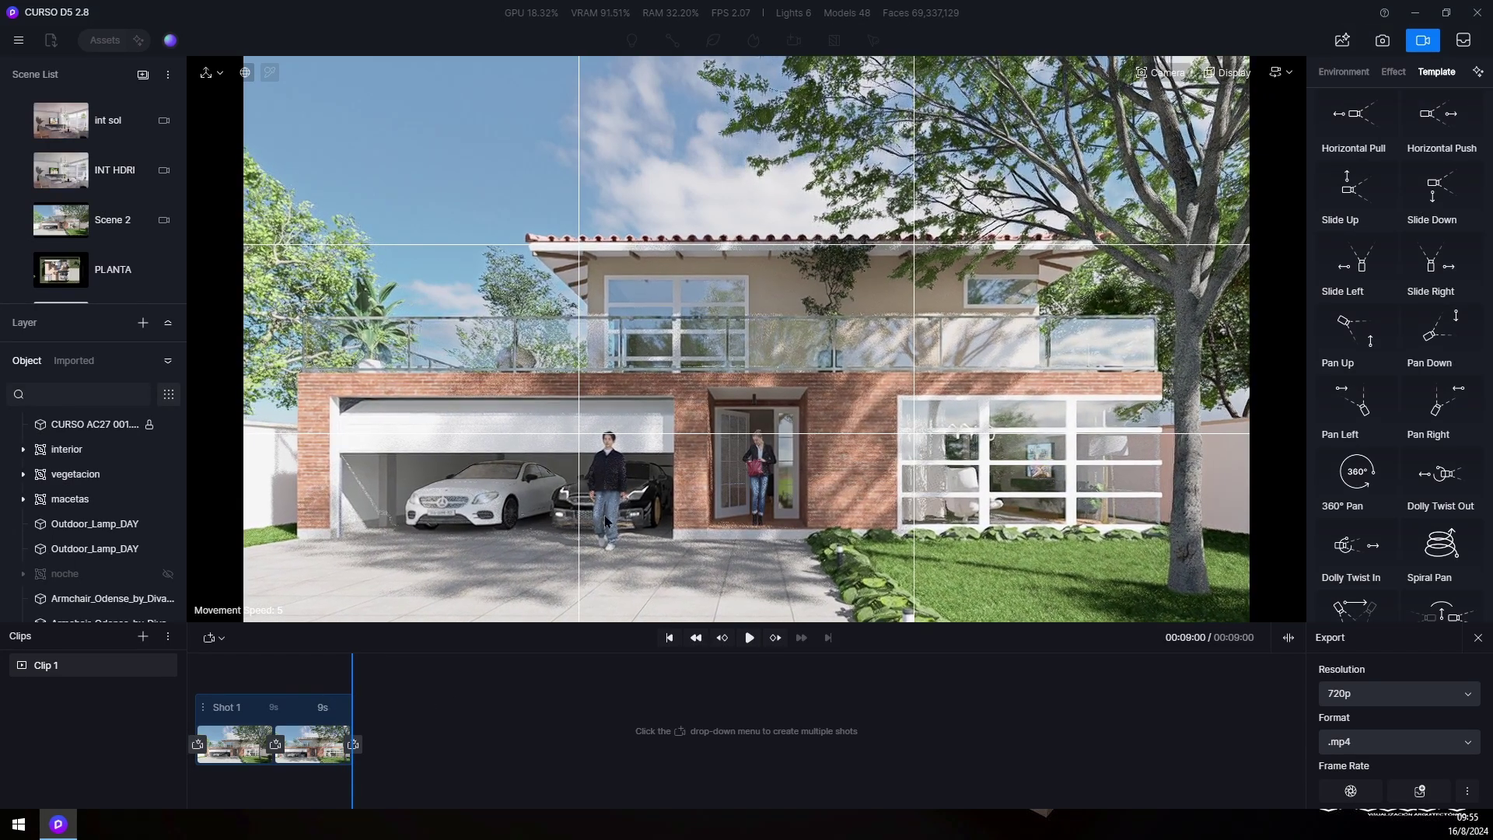
{"action": "left_click_drag", "start_coordinate": [351, 674], "coordinate": [177, 697]}
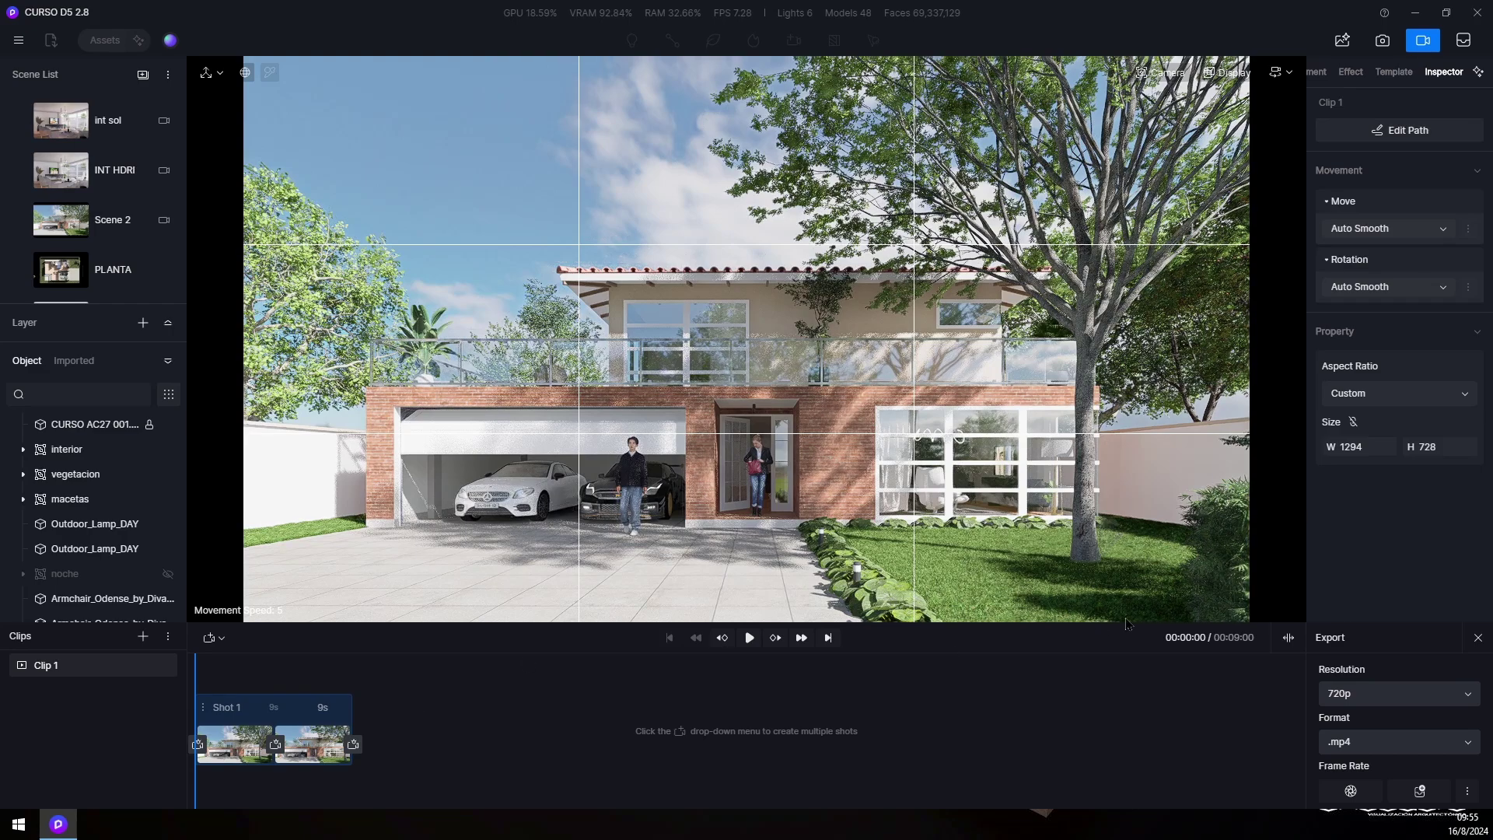
{"action": "left_click", "coordinate": [1479, 638]}
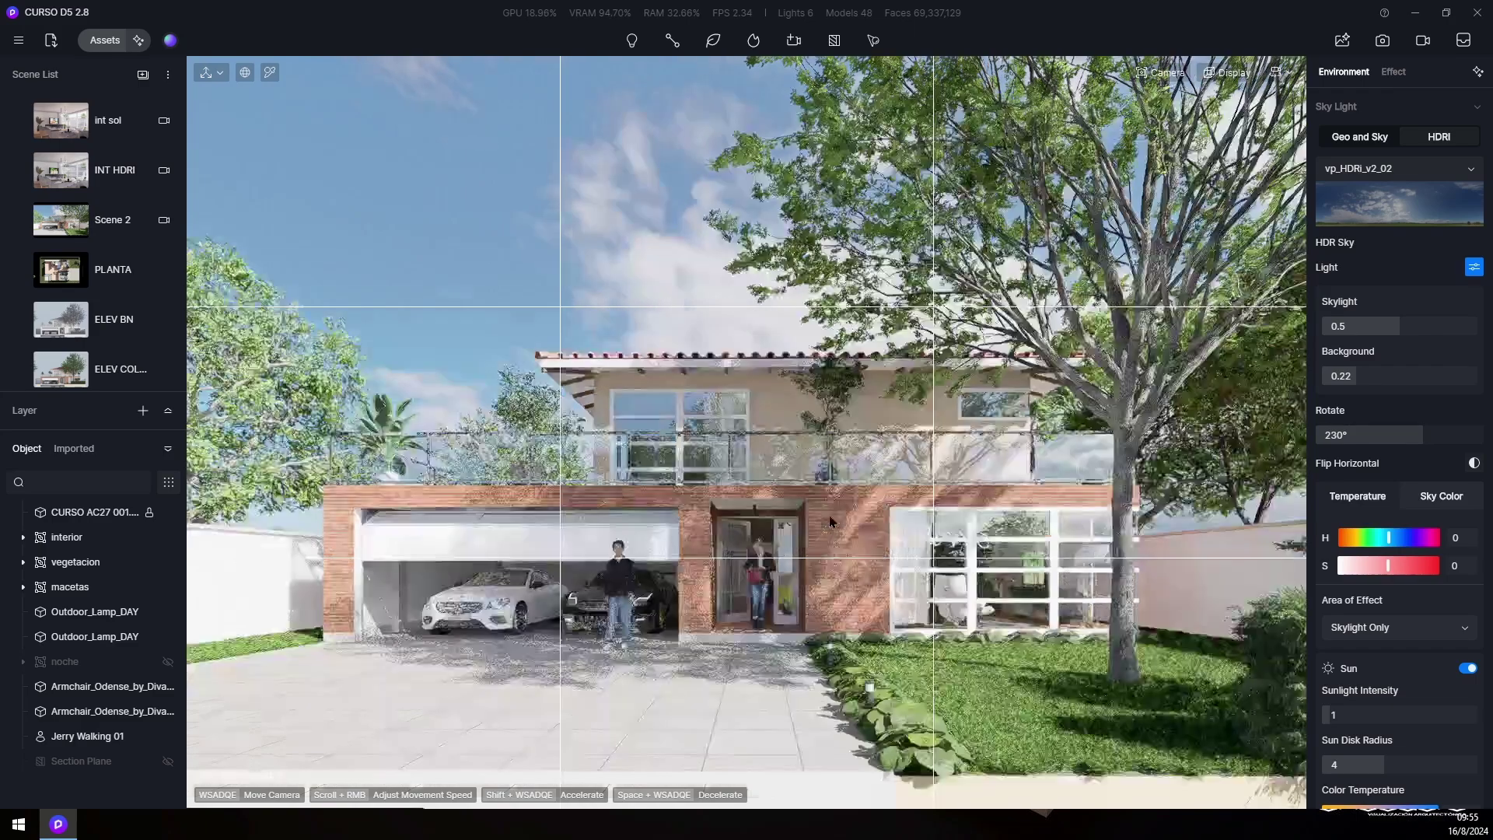
Create a two-node character path on the driveway, running from the front entrance toward the street.
{"action": "key", "text": "q"}
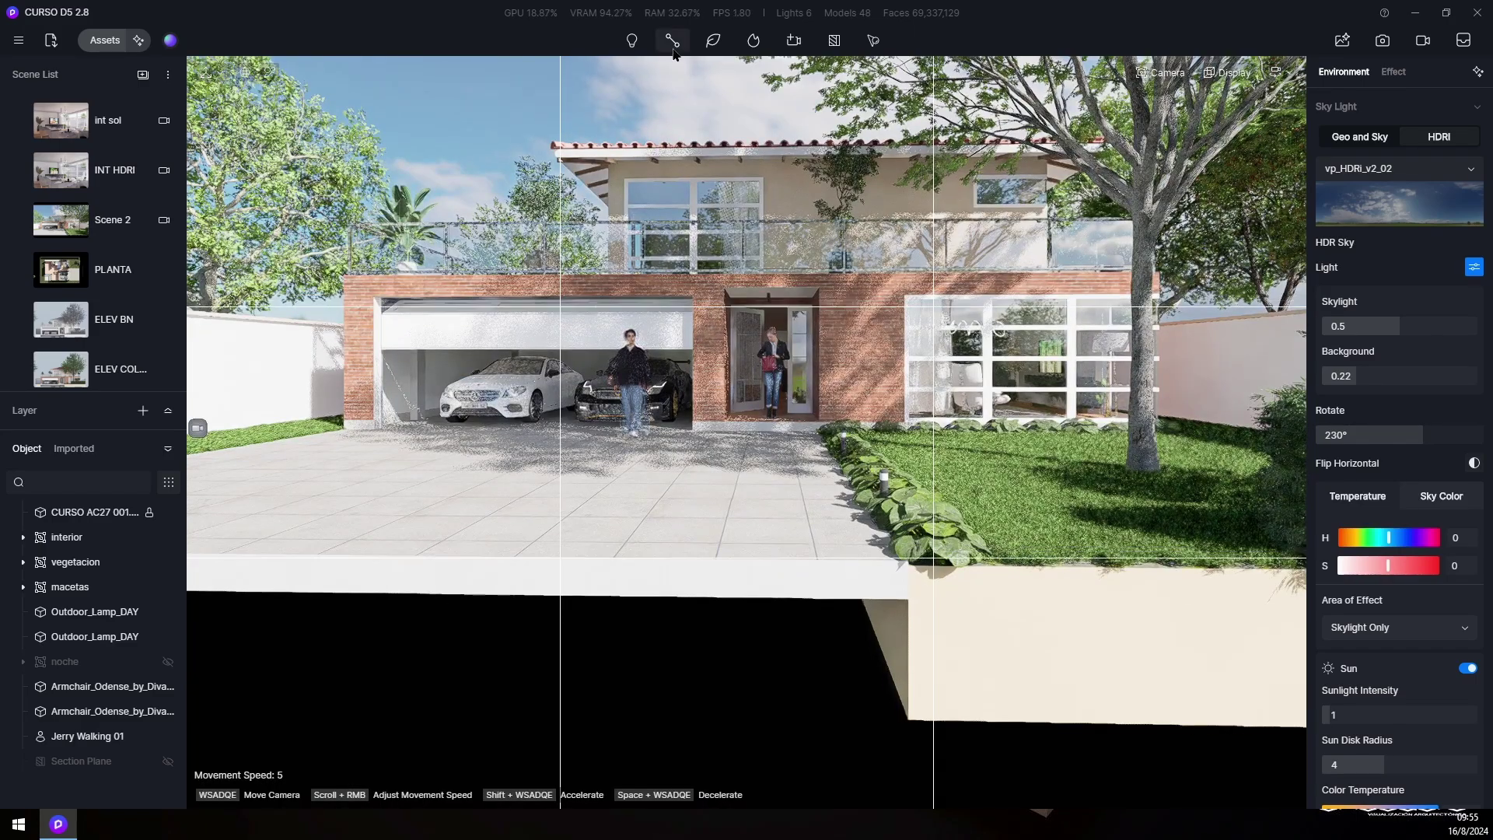
{"action": "mouse_move", "coordinate": [672, 45]}
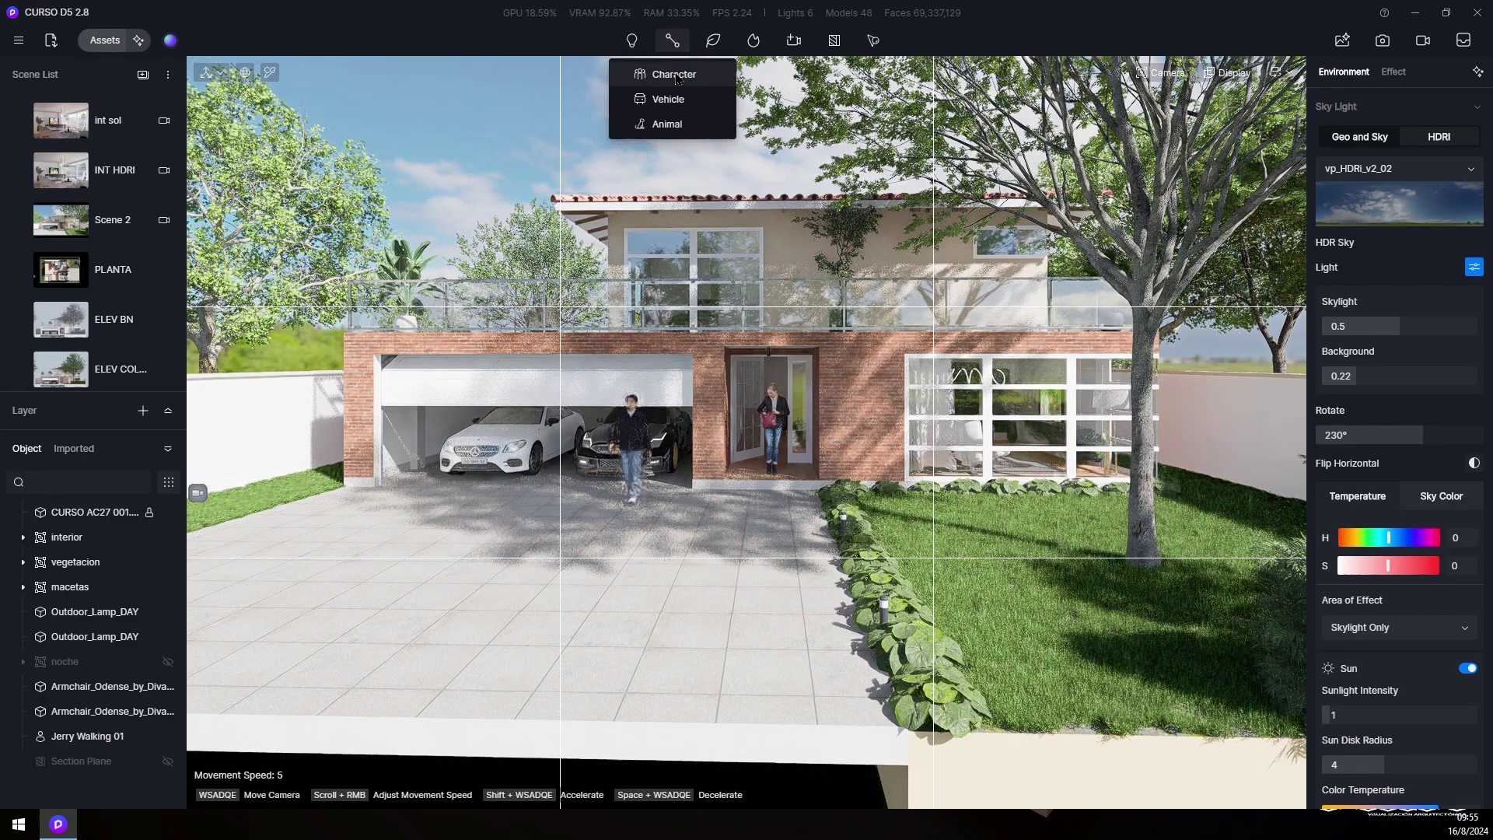
{"action": "left_click", "coordinate": [675, 76]}
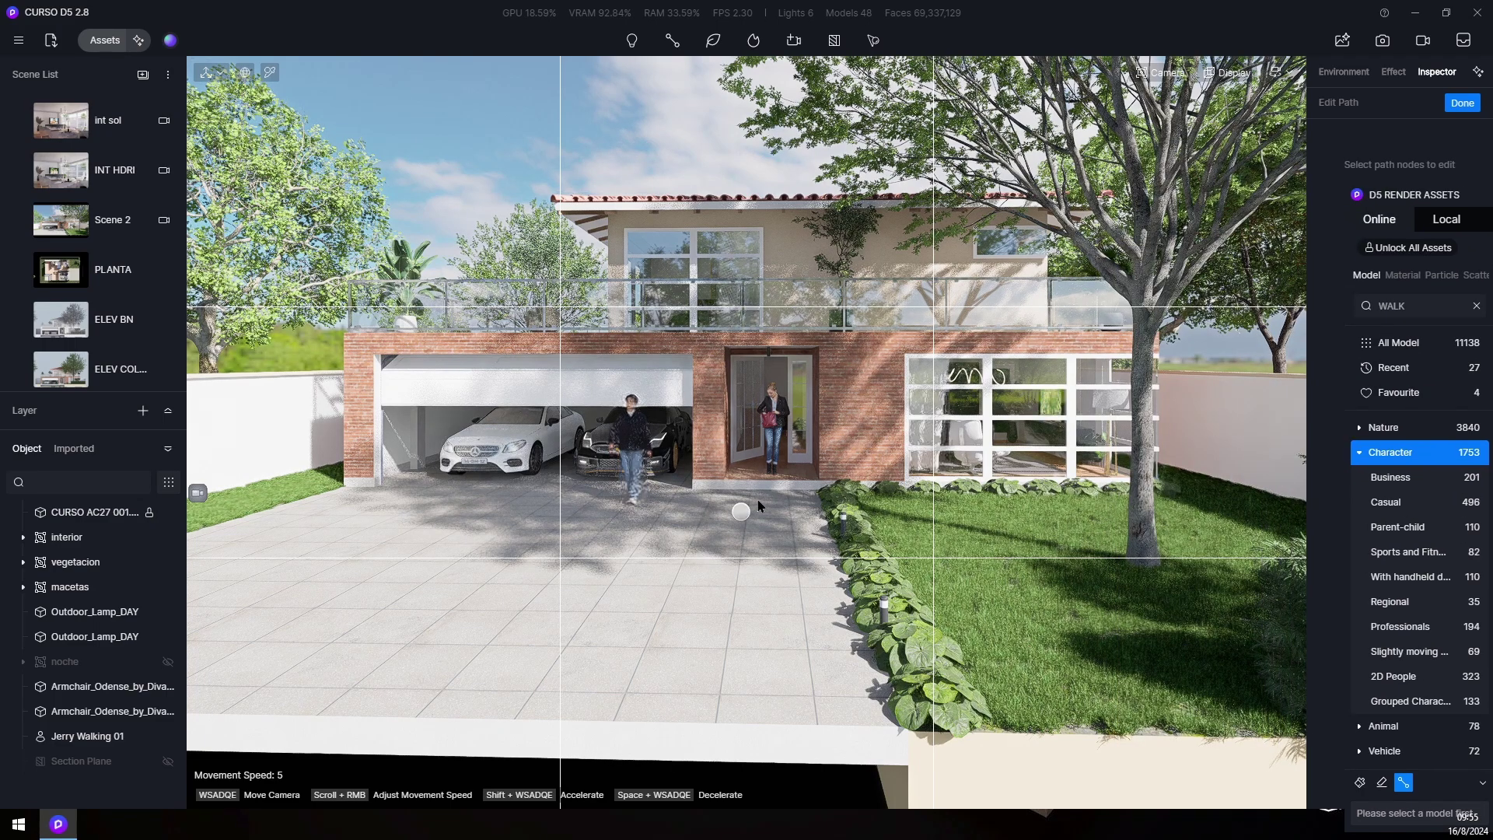
{"action": "left_click", "coordinate": [754, 503]}
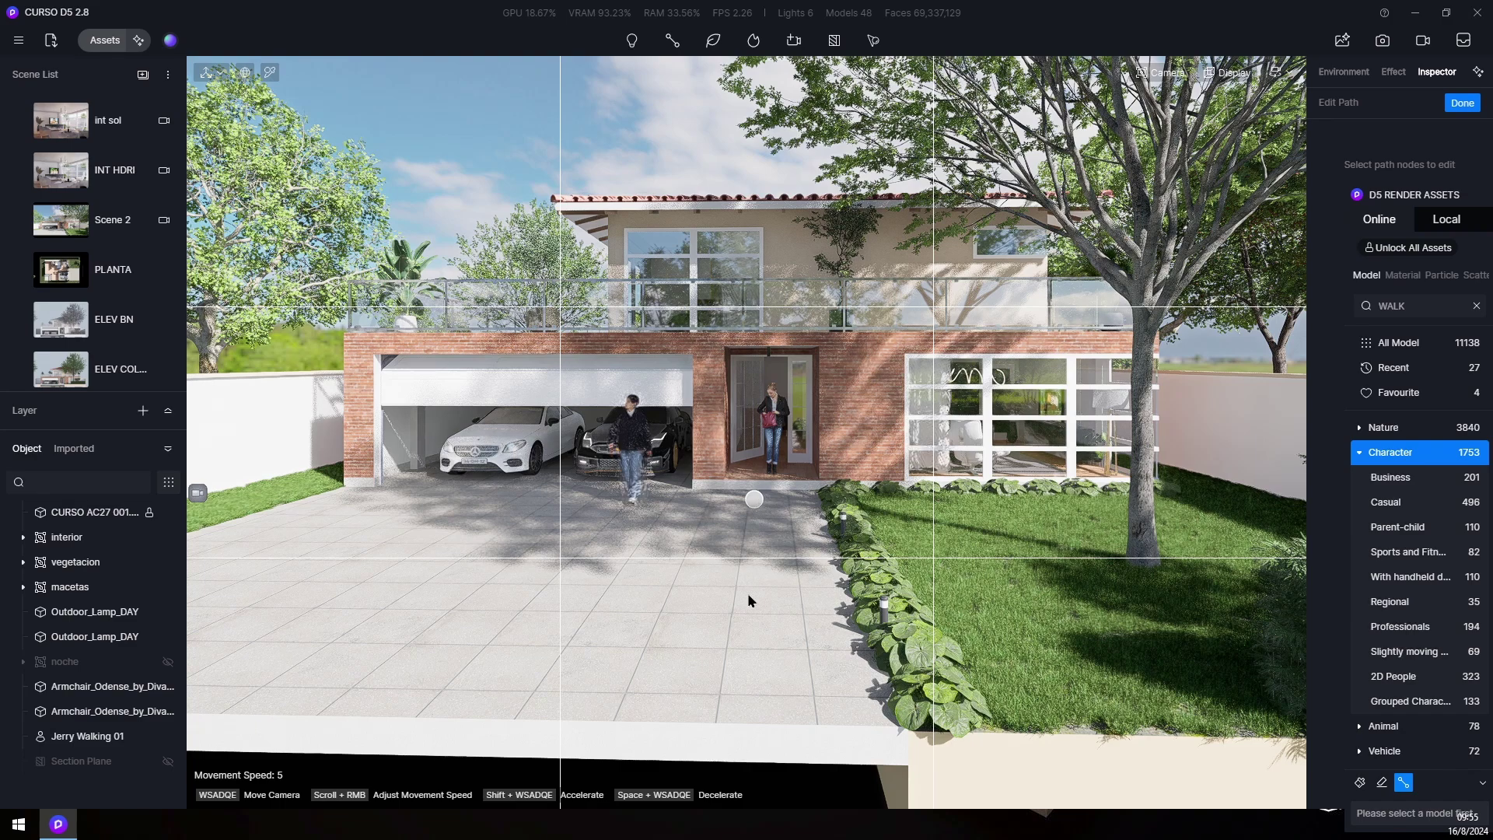
{"action": "left_click", "coordinate": [735, 673]}
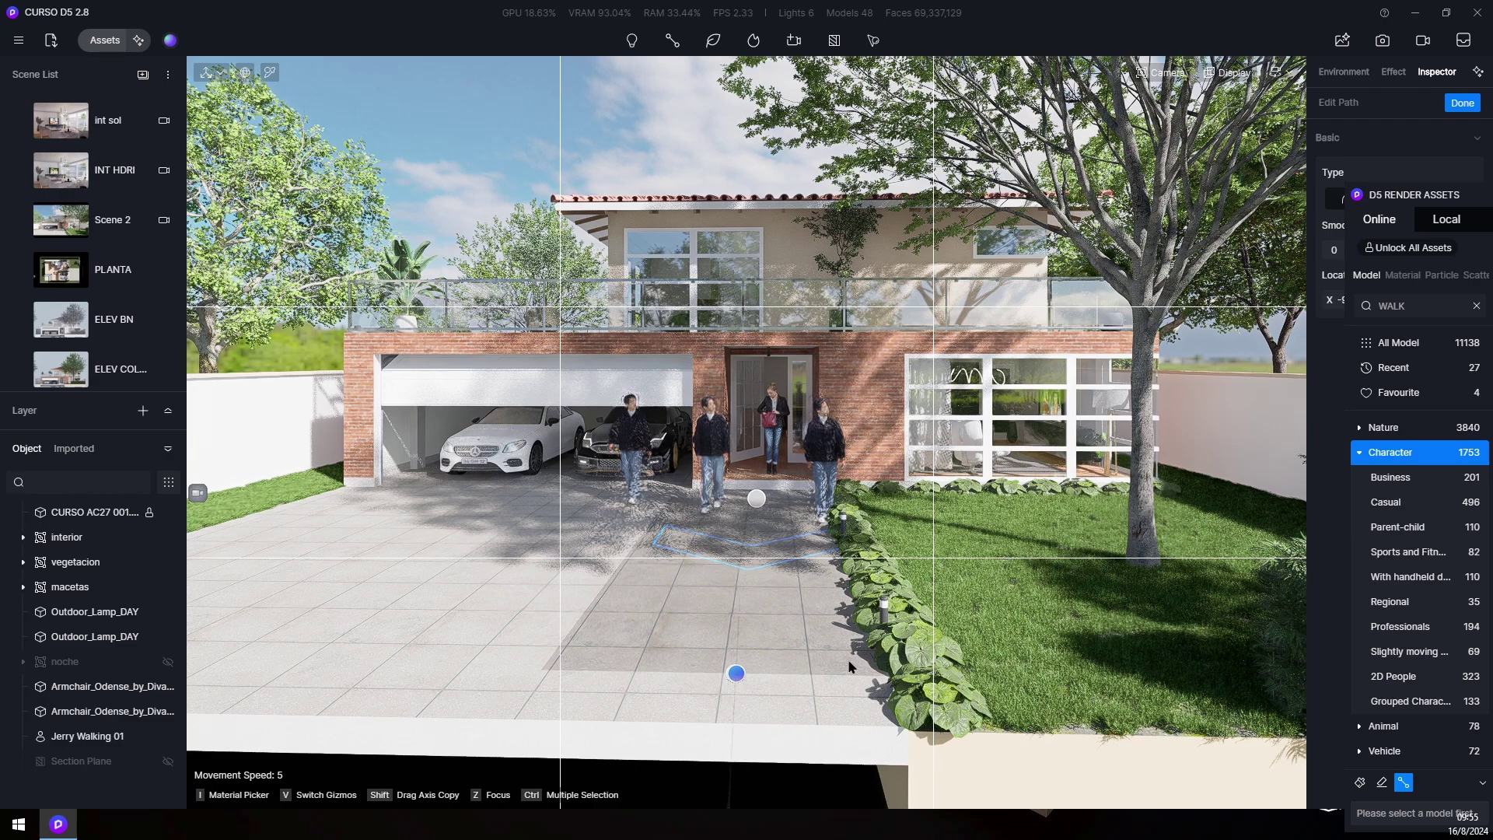
Assign the Jerry Walking 01 model to the new character path and finish editing the path.
{"action": "left_click_drag", "start_coordinate": [1492, 196], "coordinate": [464, 135]}
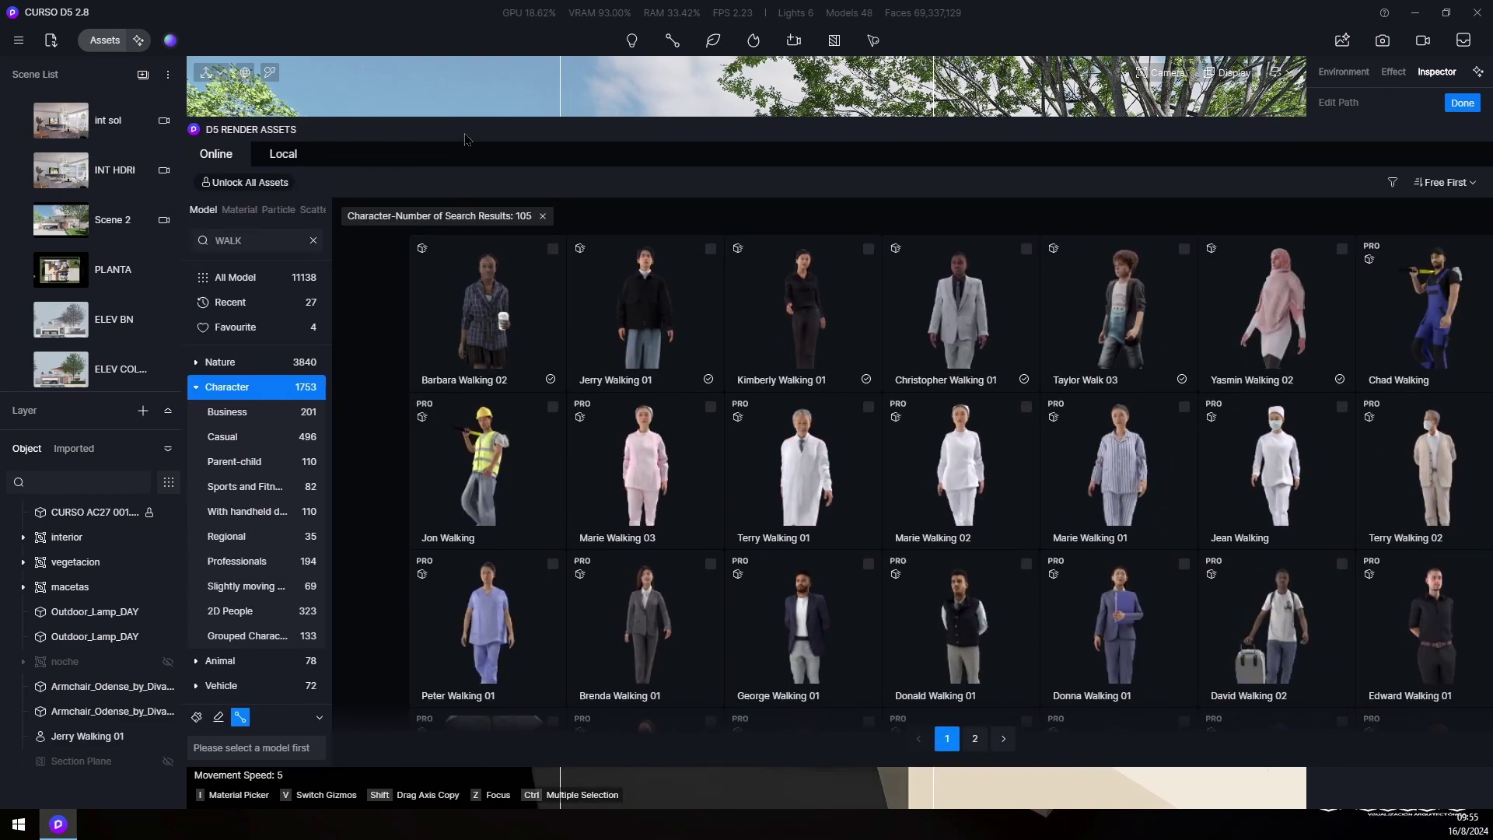
{"action": "left_click", "coordinate": [710, 250]}
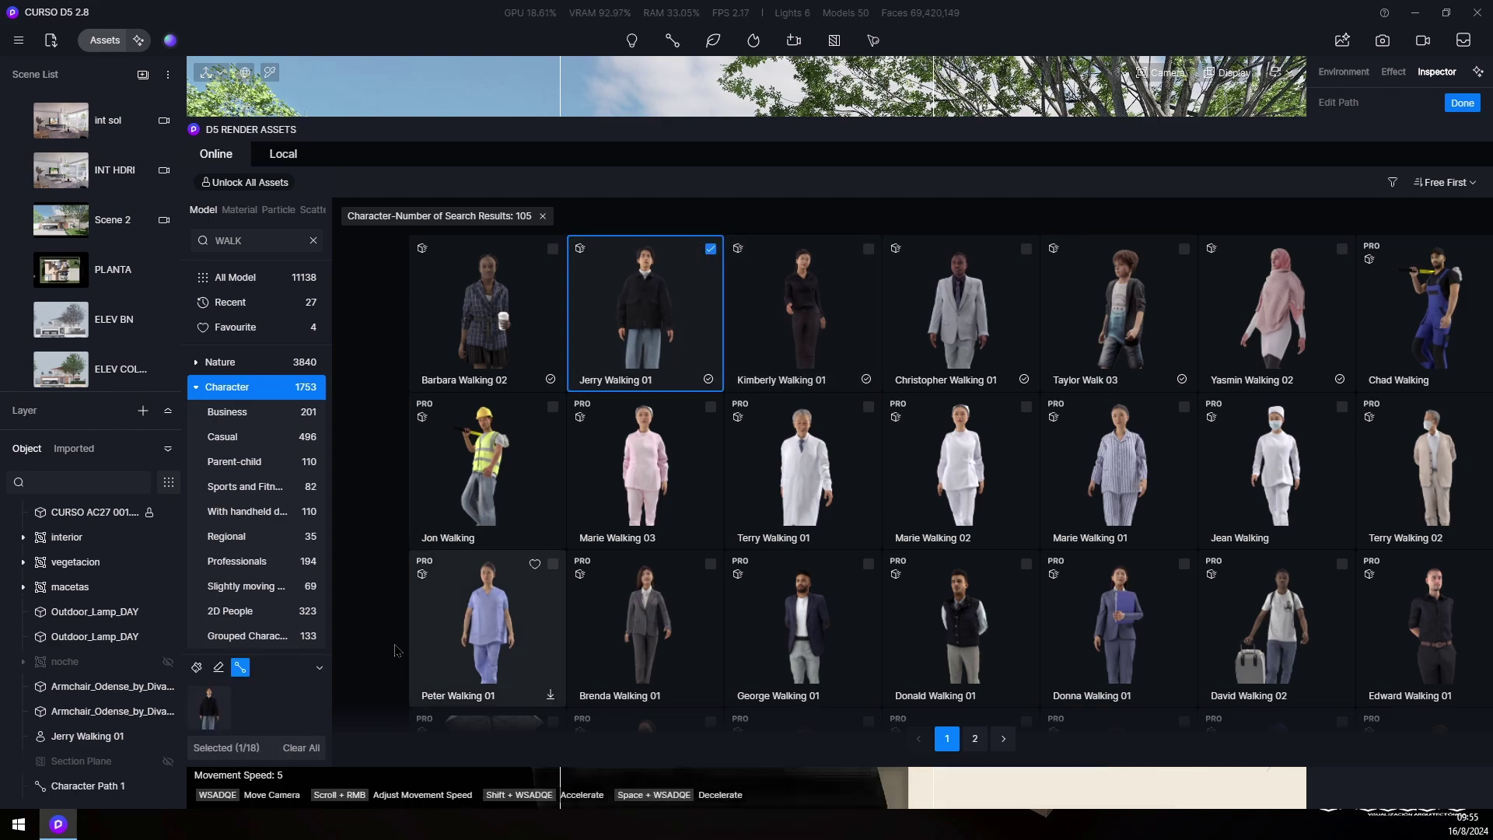
{"action": "left_click", "coordinate": [1487, 129]}
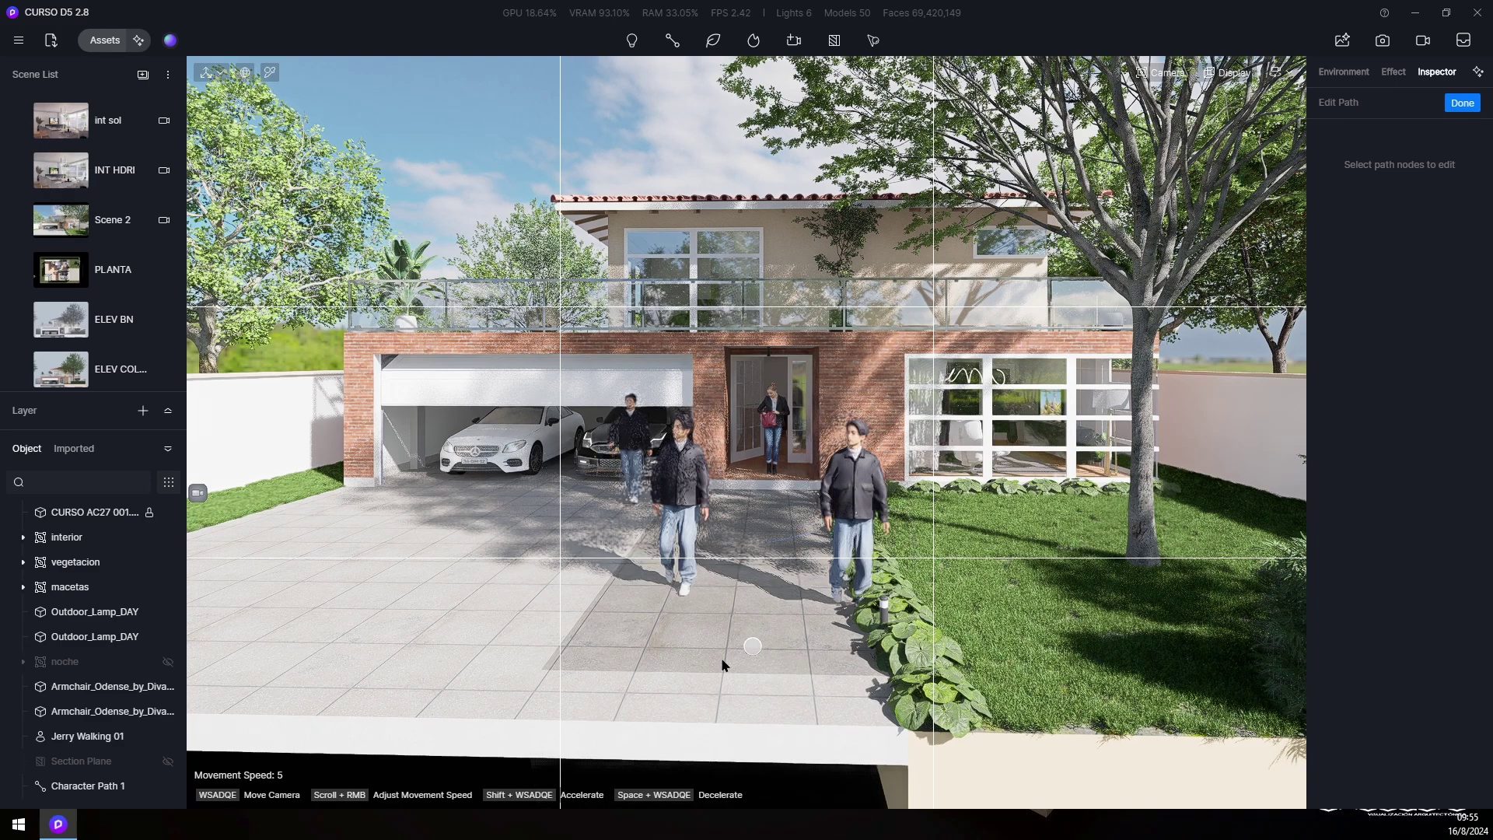
{"action": "key", "text": "Escape"}
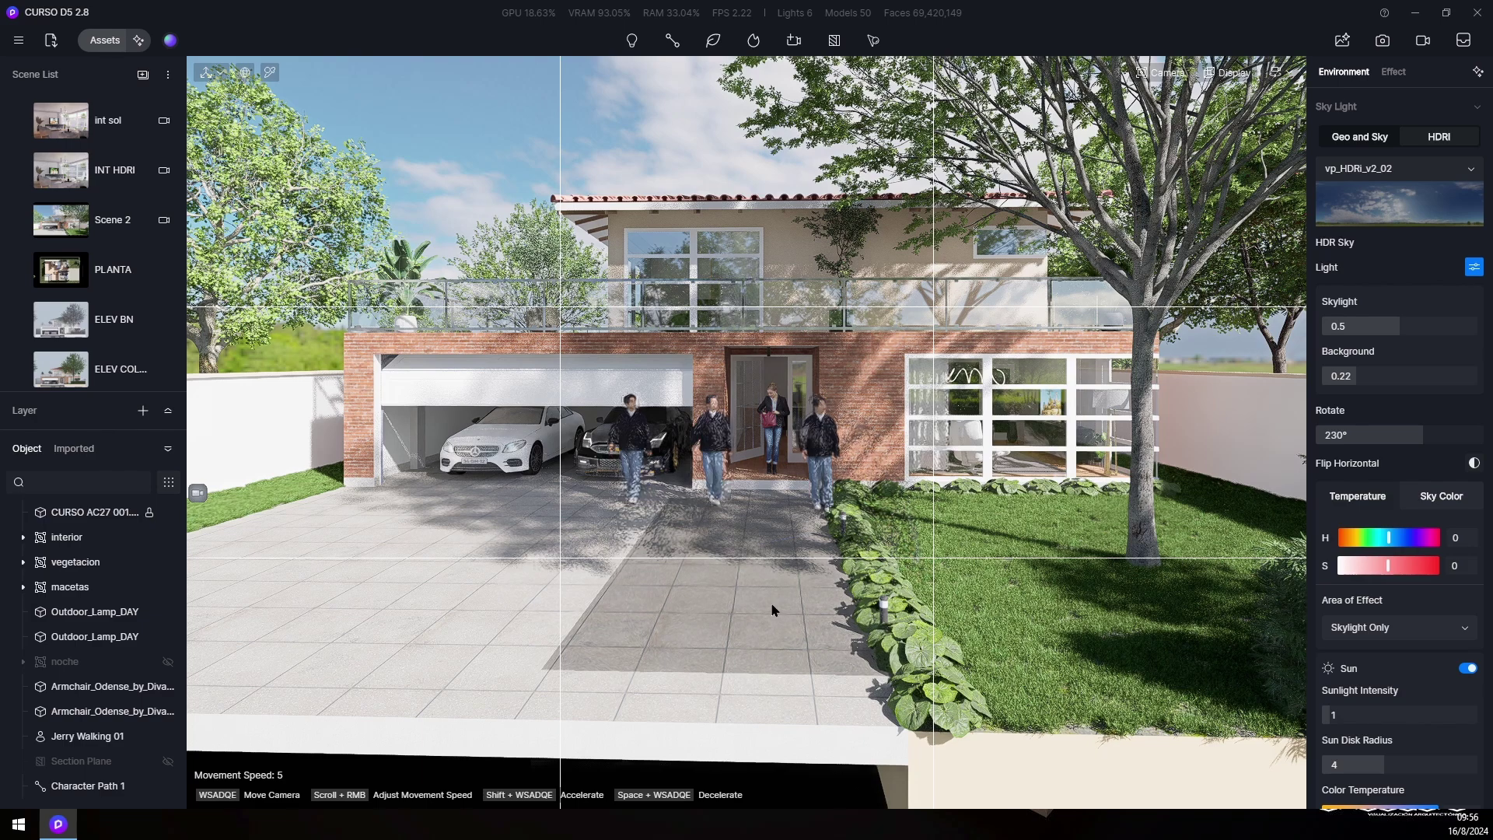
Replace Character Path 1 with a new two-node path for Jerry Walking 01, running from the front entrance to the driveway's street edge.
{"action": "left_click", "coordinate": [82, 791]}
{"action": "key", "text": "Delete"}
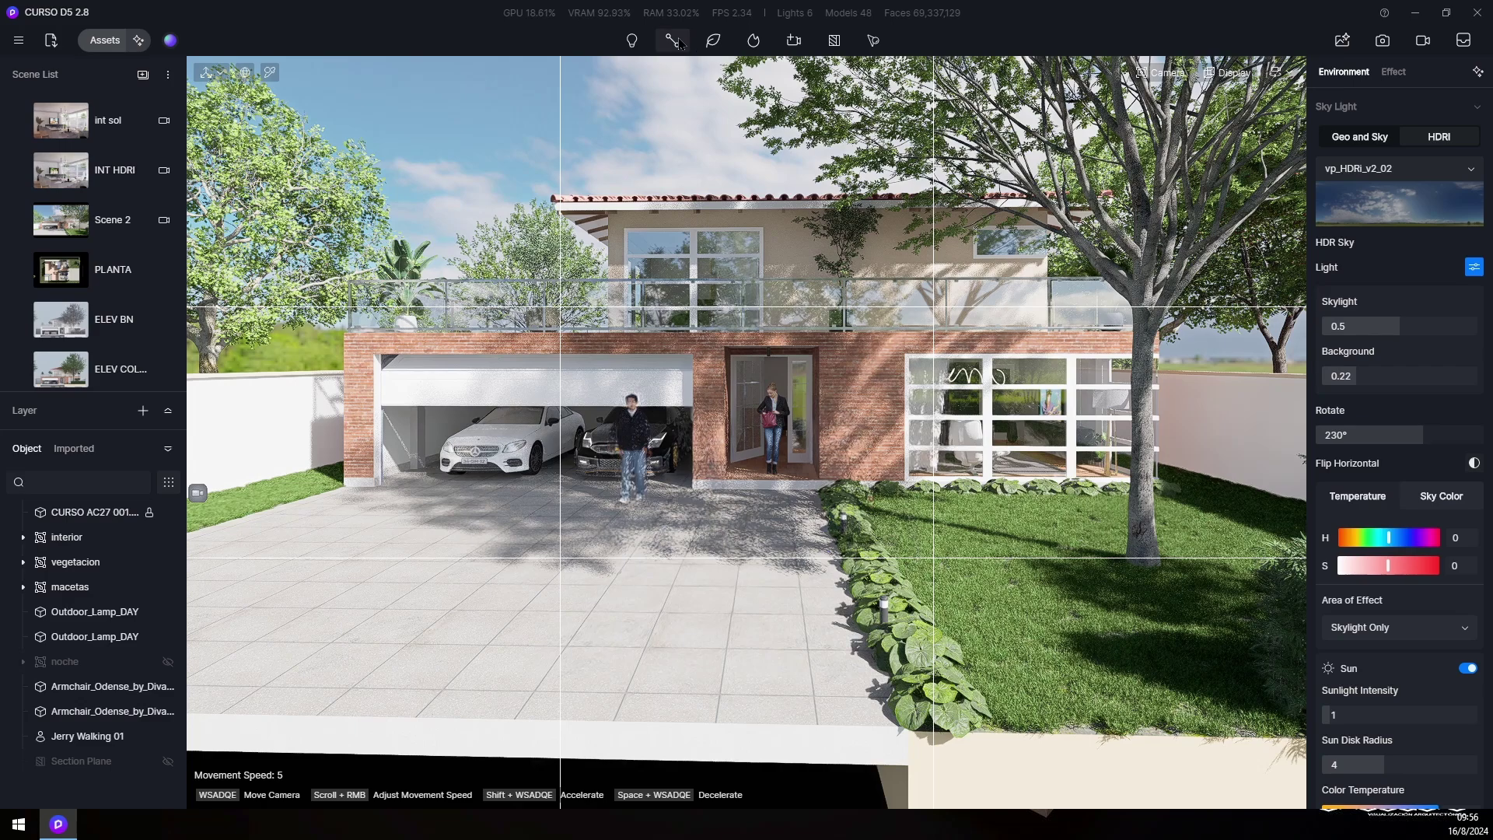
{"action": "left_click", "coordinate": [676, 81]}
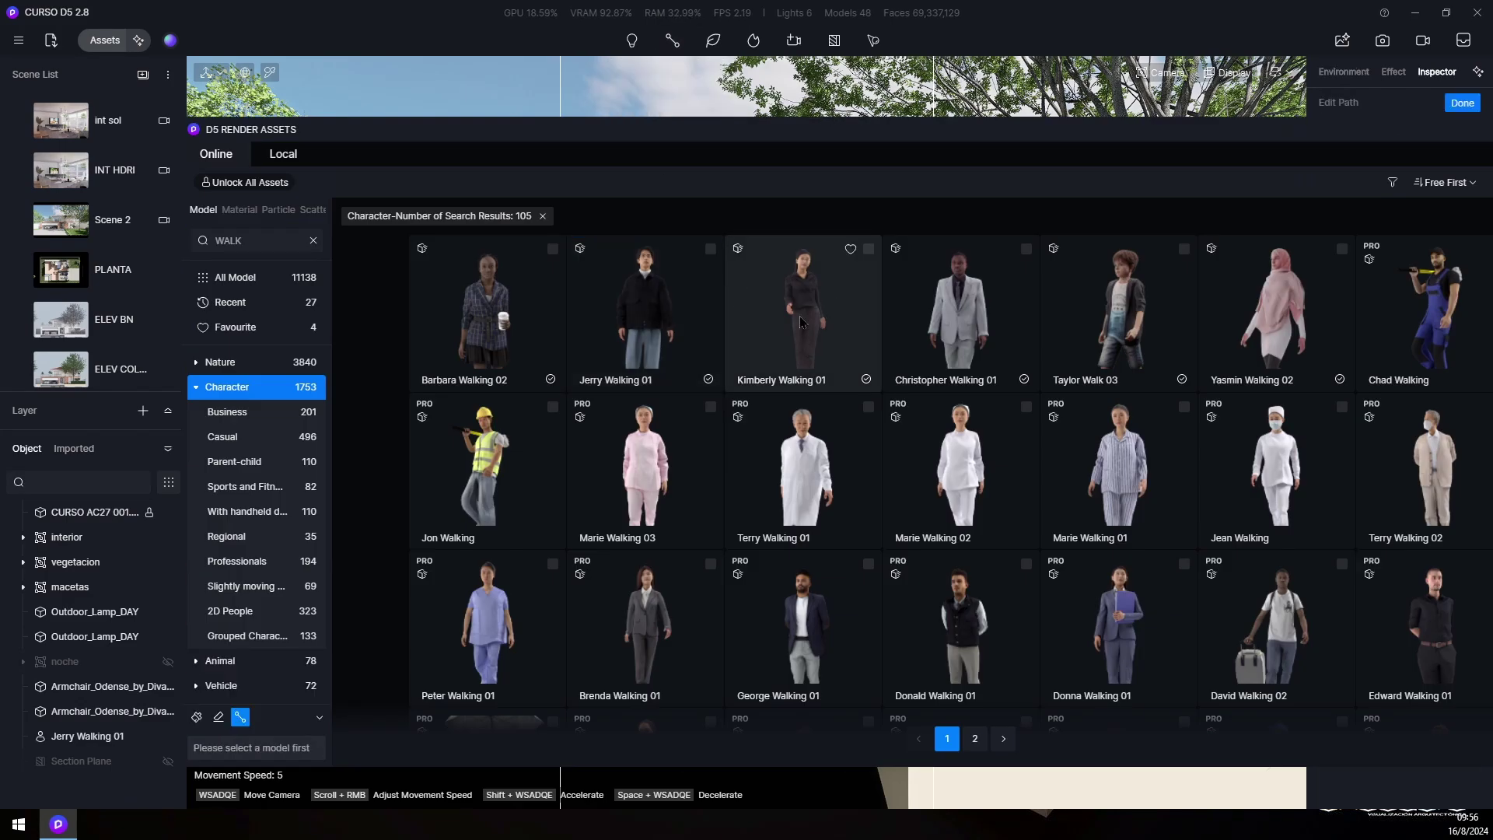
{"action": "left_click", "coordinate": [710, 248]}
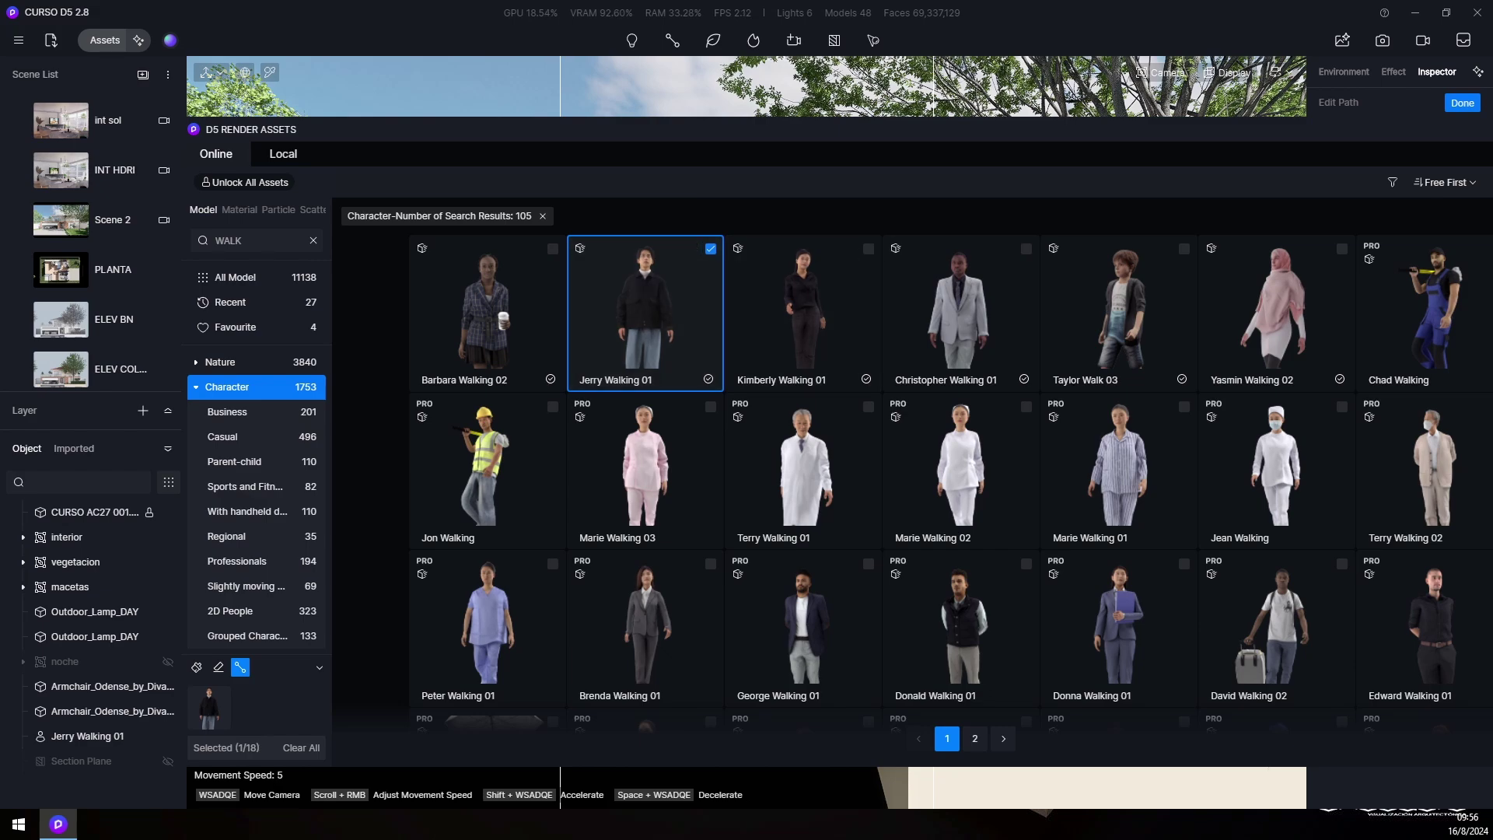
{"action": "left_click", "coordinate": [1492, 129]}
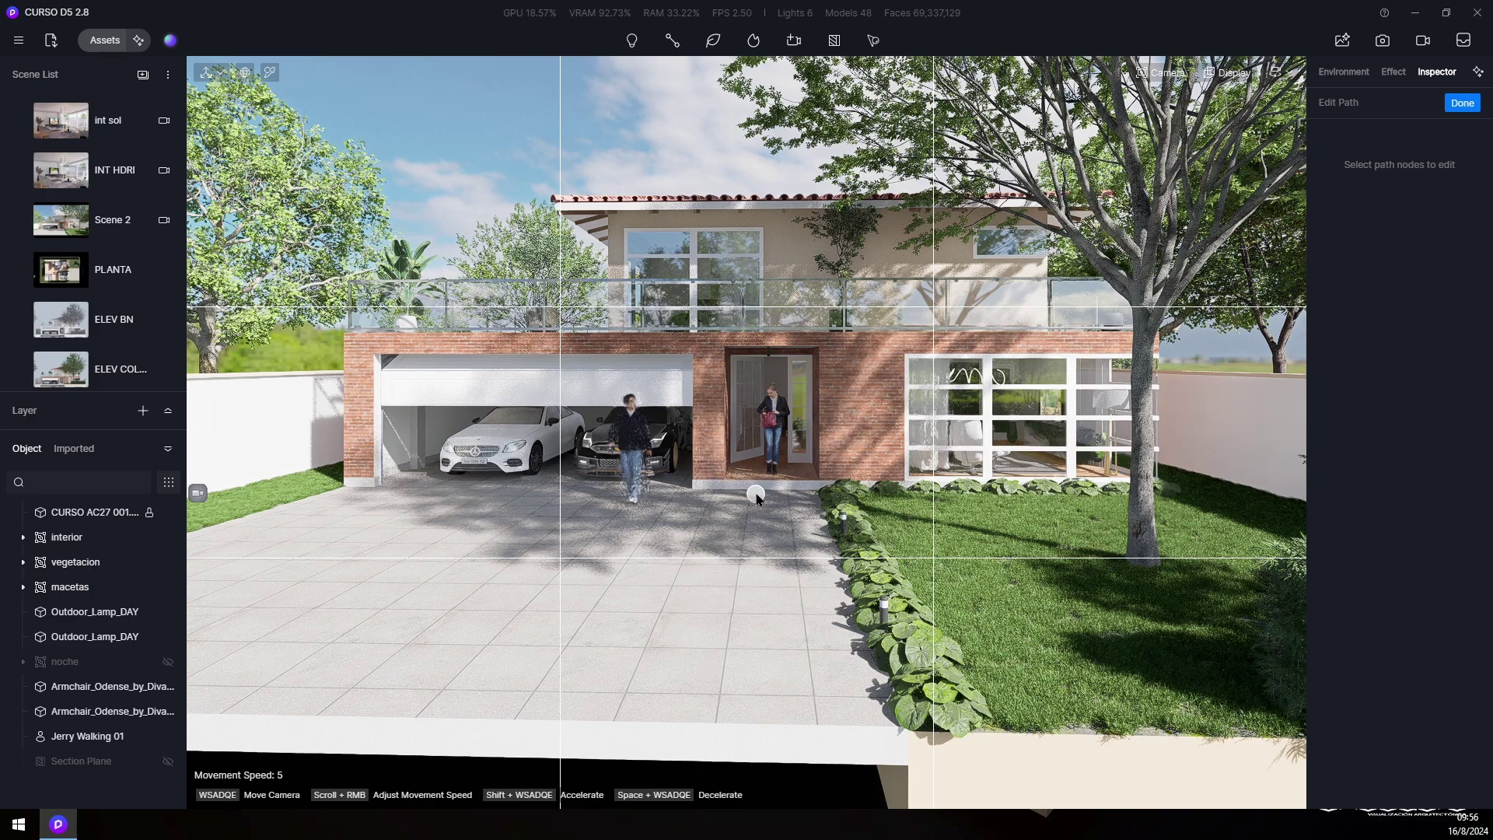
{"action": "left_click", "coordinate": [756, 494]}
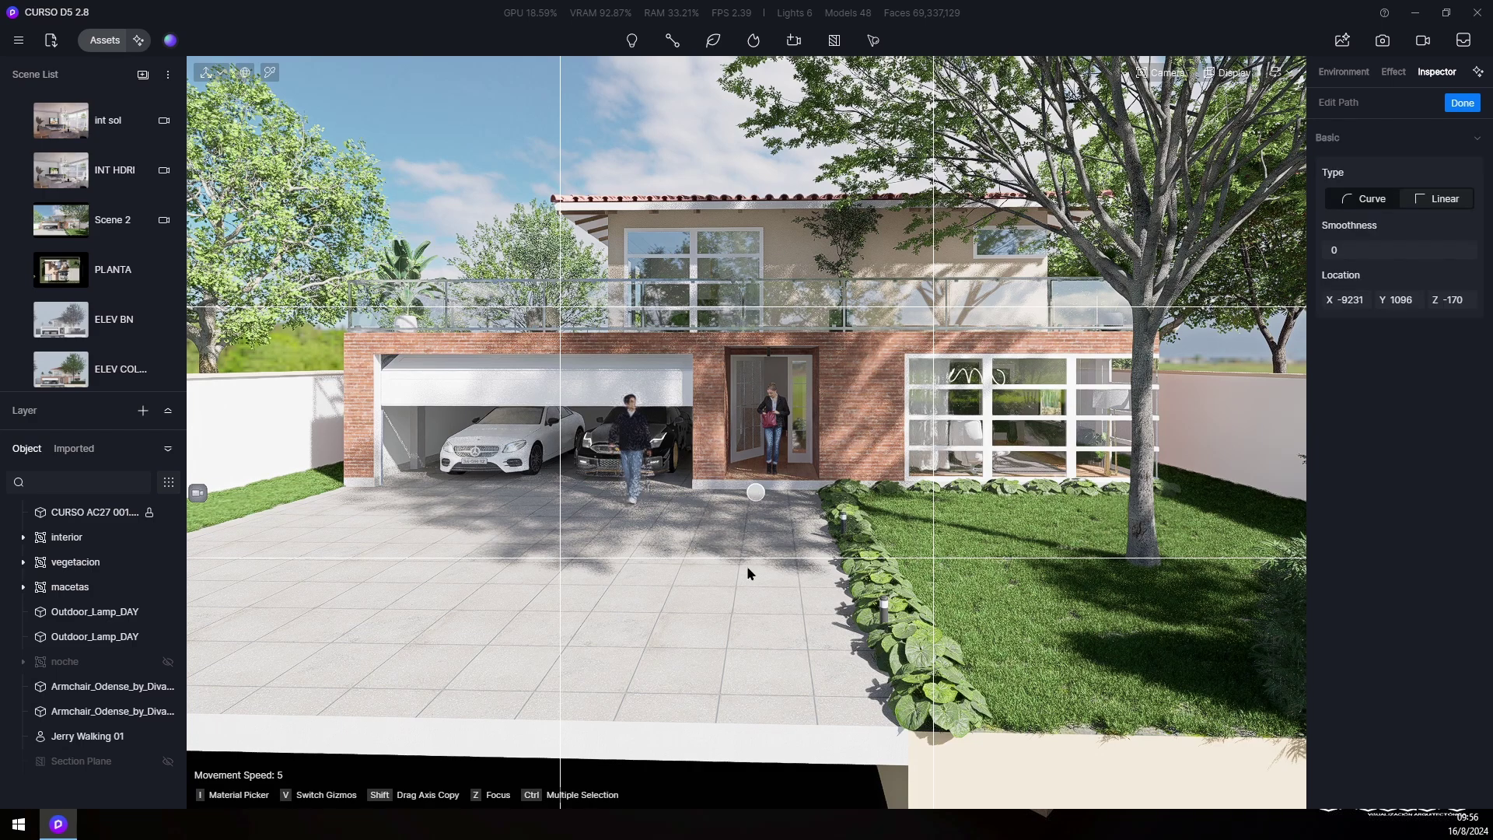
{"action": "left_click", "coordinate": [730, 713]}
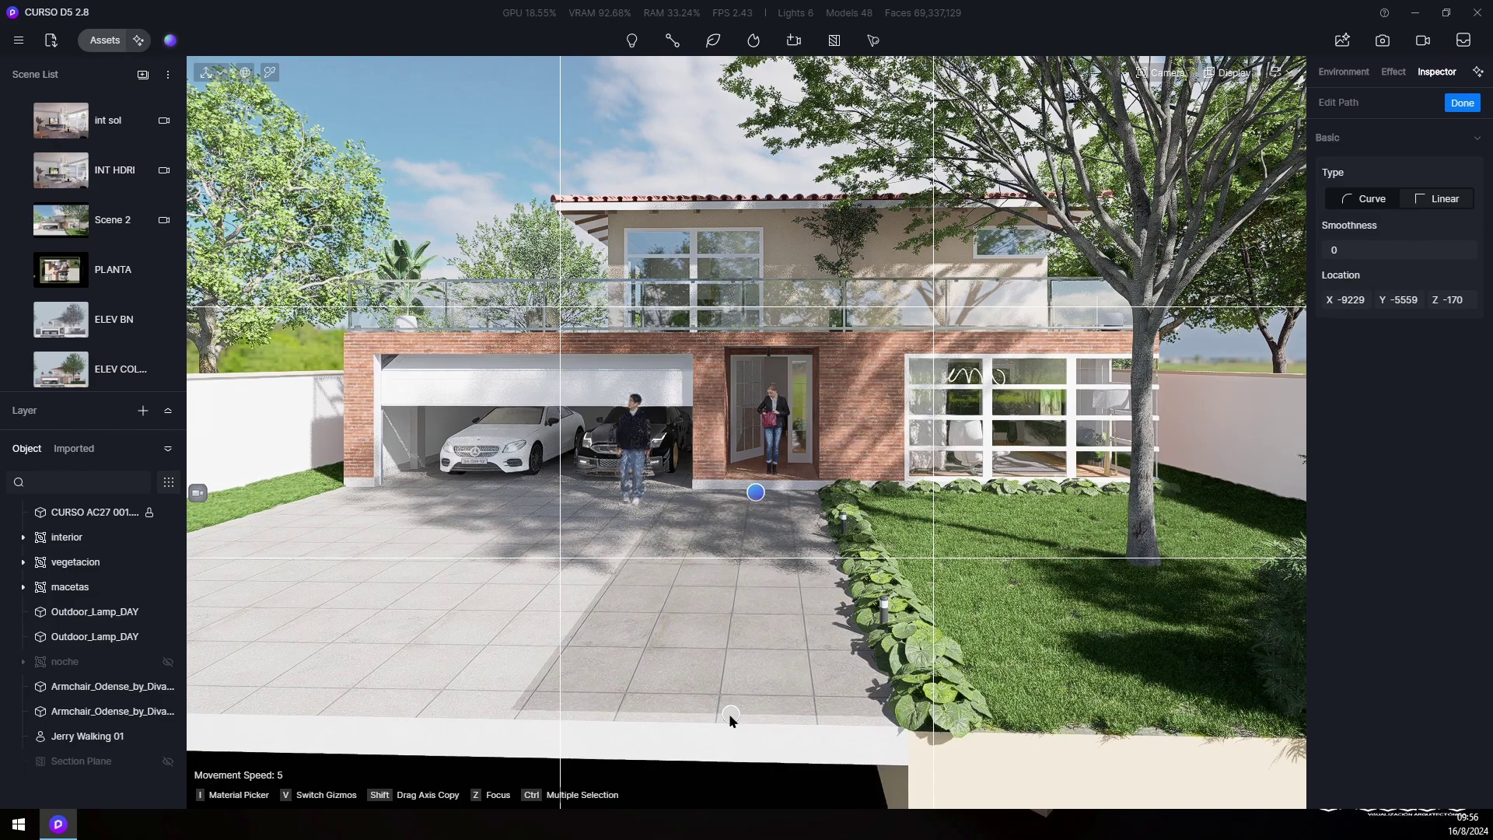
{"action": "left_click", "coordinate": [729, 715]}
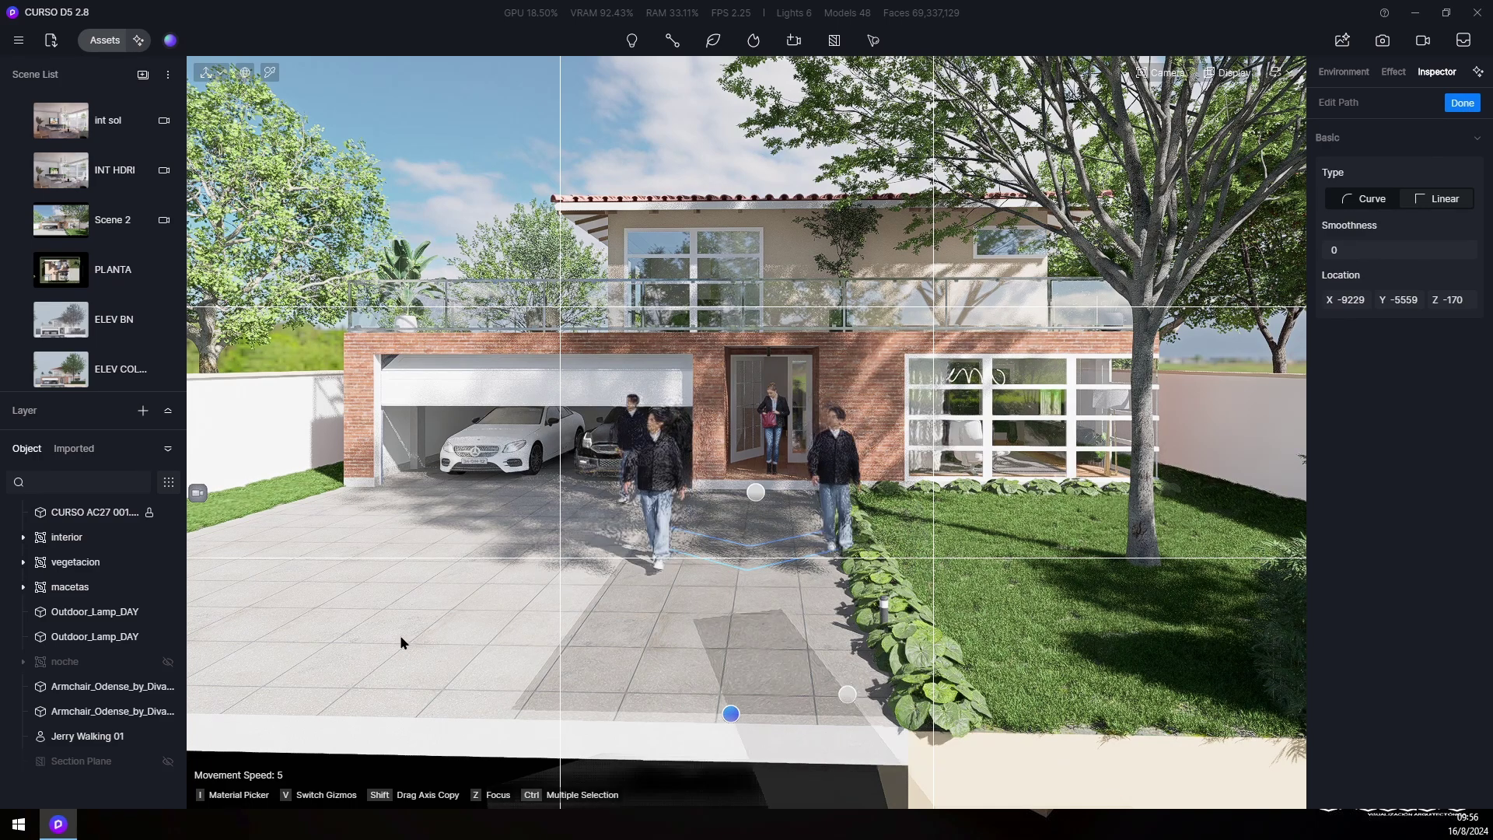
{"action": "left_click", "coordinate": [1461, 103]}
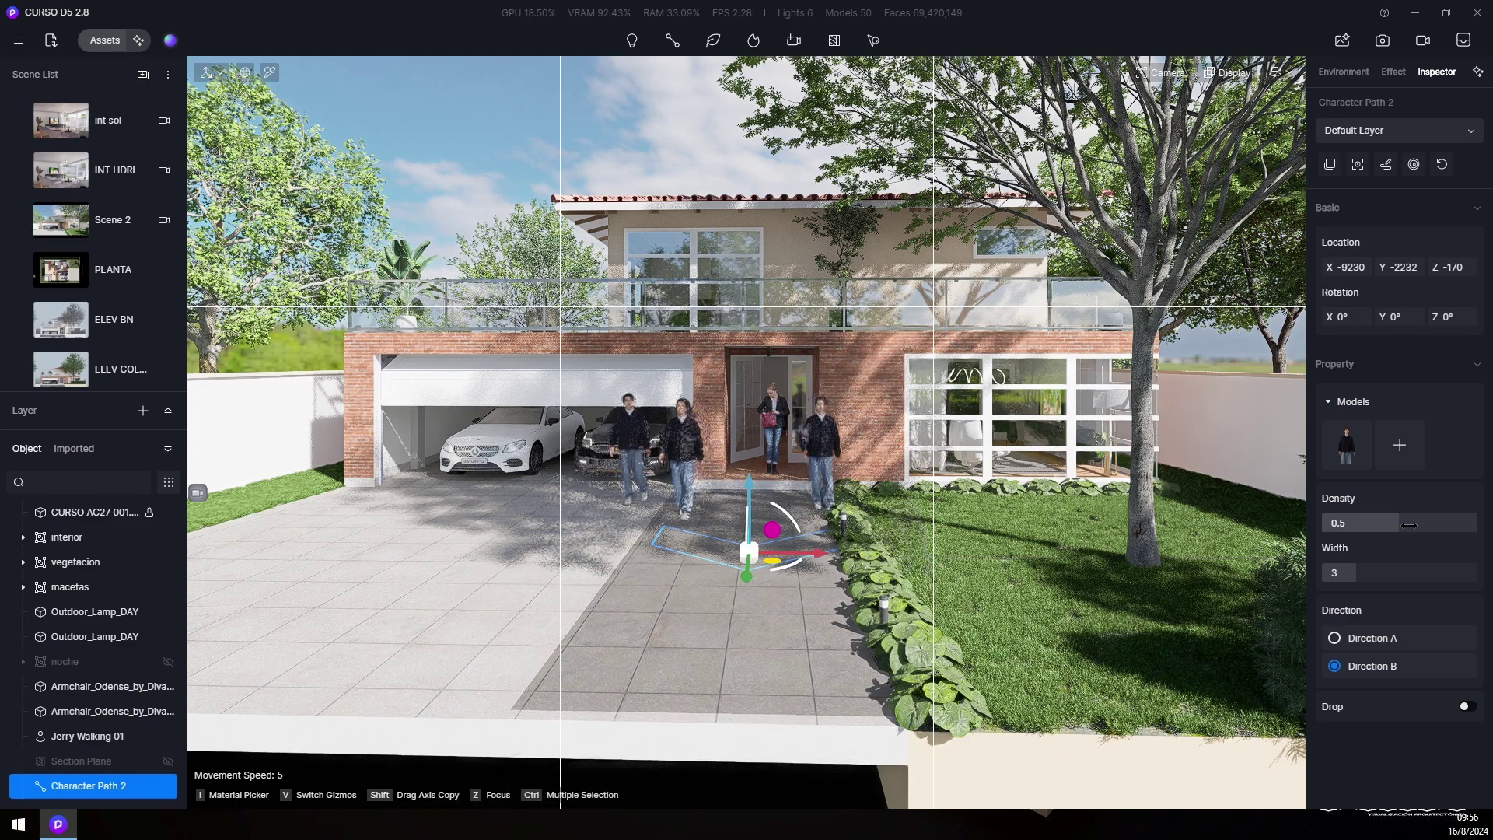
Set the new character path's density to 1 and its width to 1.
{"action": "left_click_drag", "start_coordinate": [1407, 526], "coordinate": [1477, 523]}
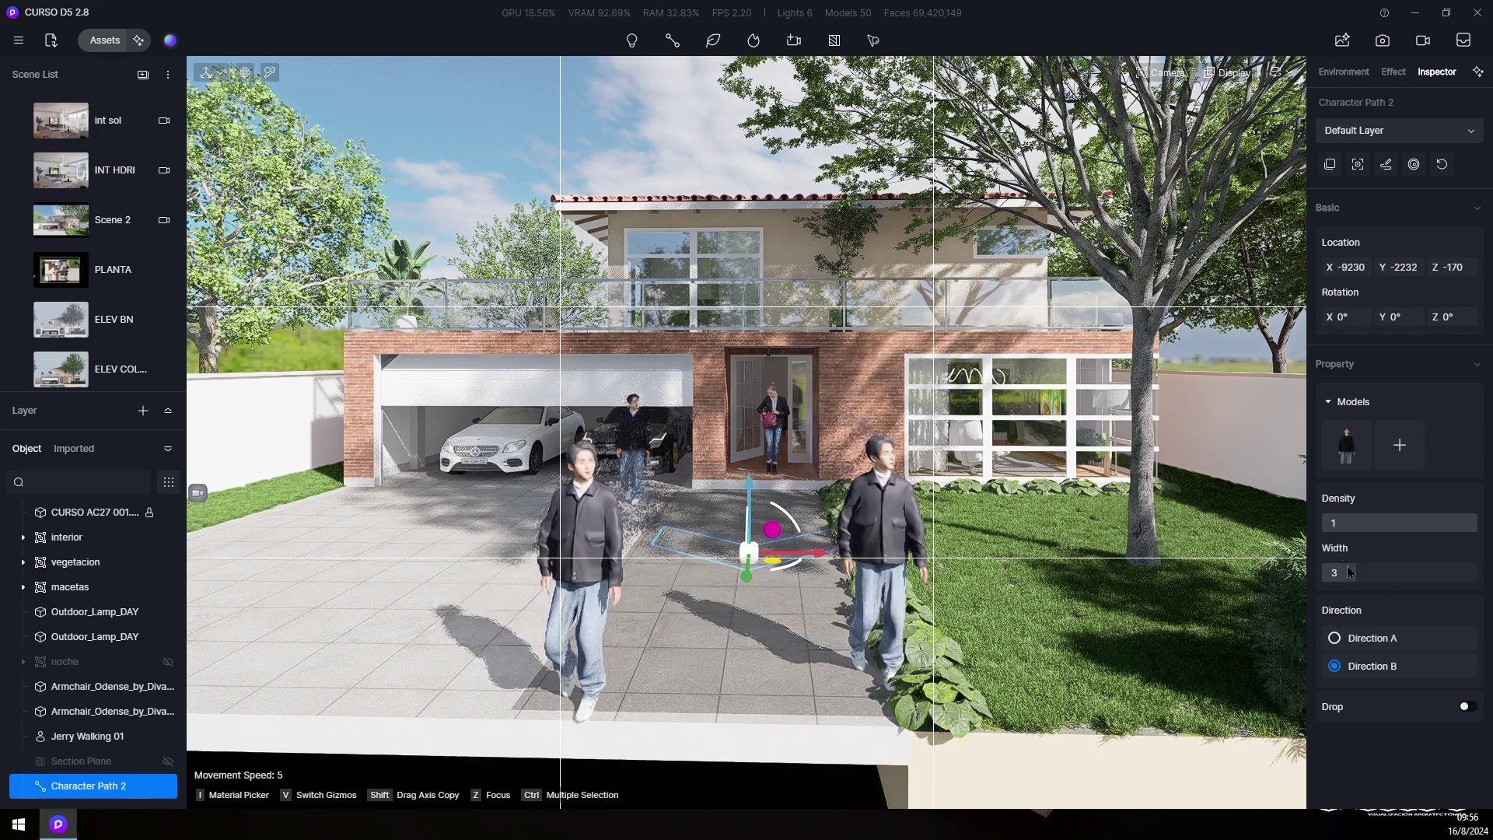
{"action": "left_click_drag", "start_coordinate": [1353, 574], "coordinate": [1321, 590]}
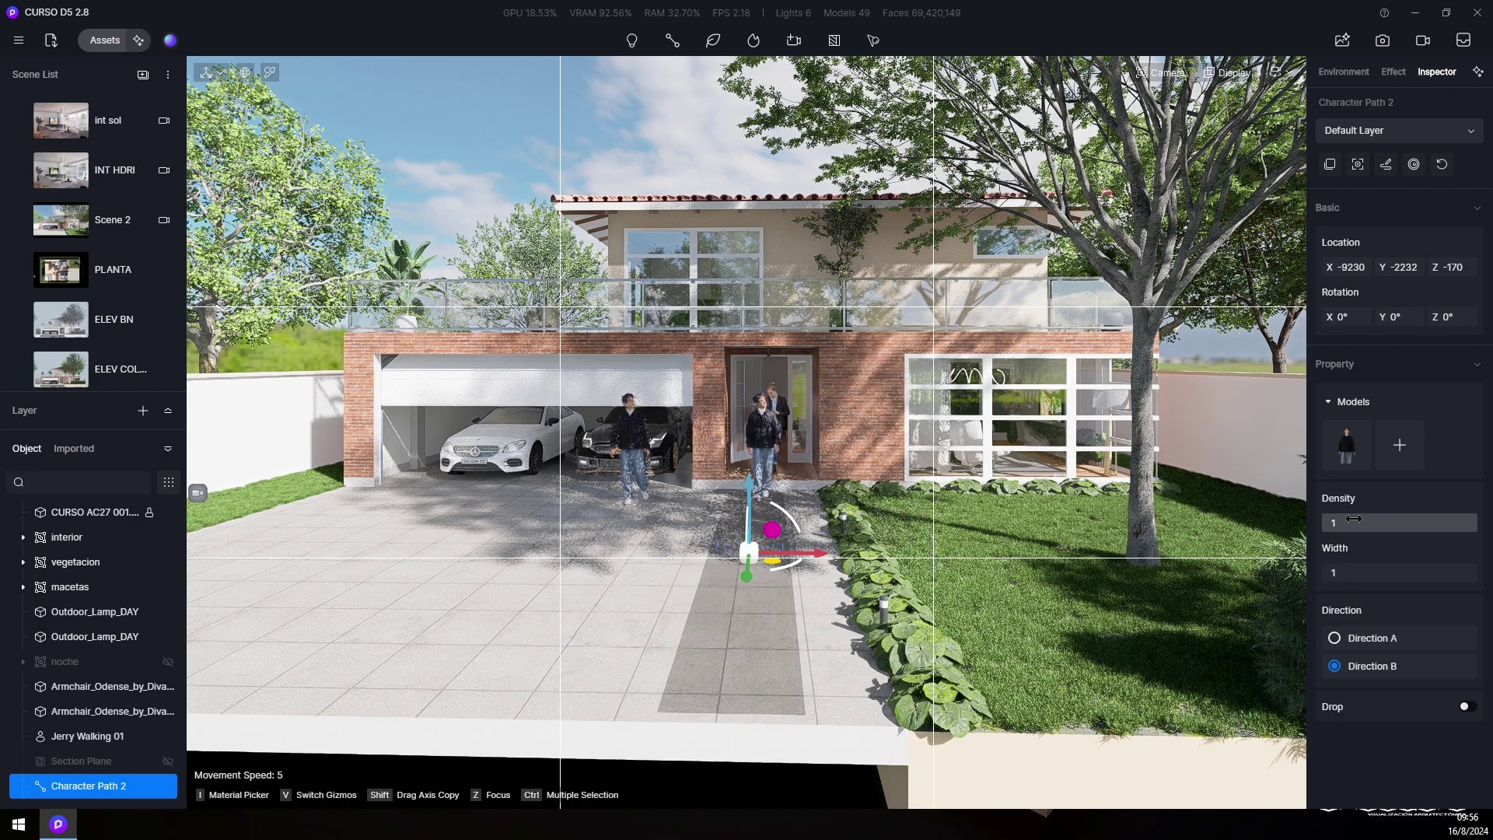
Add Kimberly Walking 01 as the second model on Character Path 2 and close the asset library.
{"action": "left_click", "coordinate": [1400, 444]}
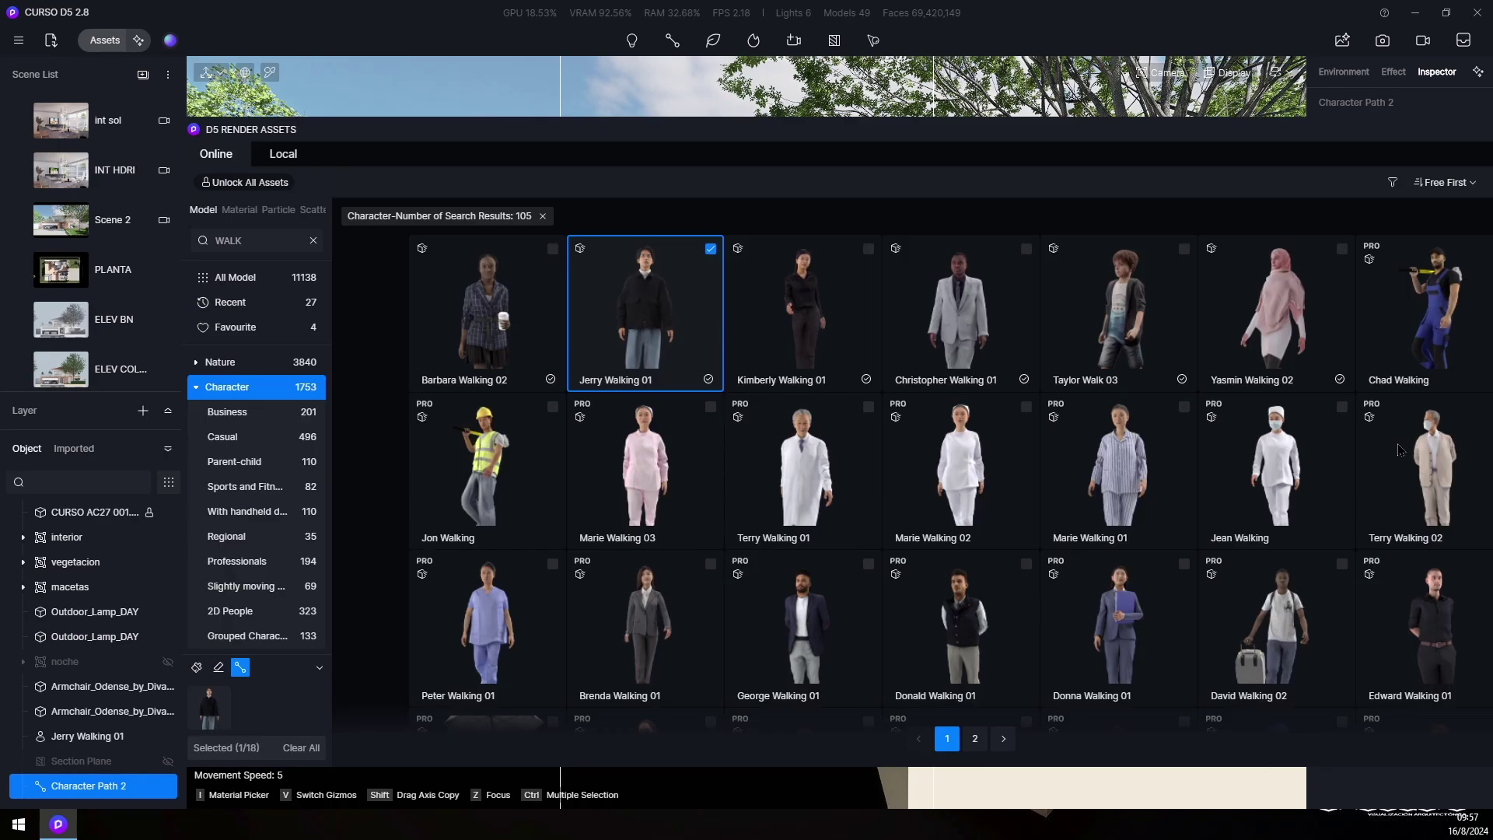
{"action": "left_click", "coordinate": [559, 337]}
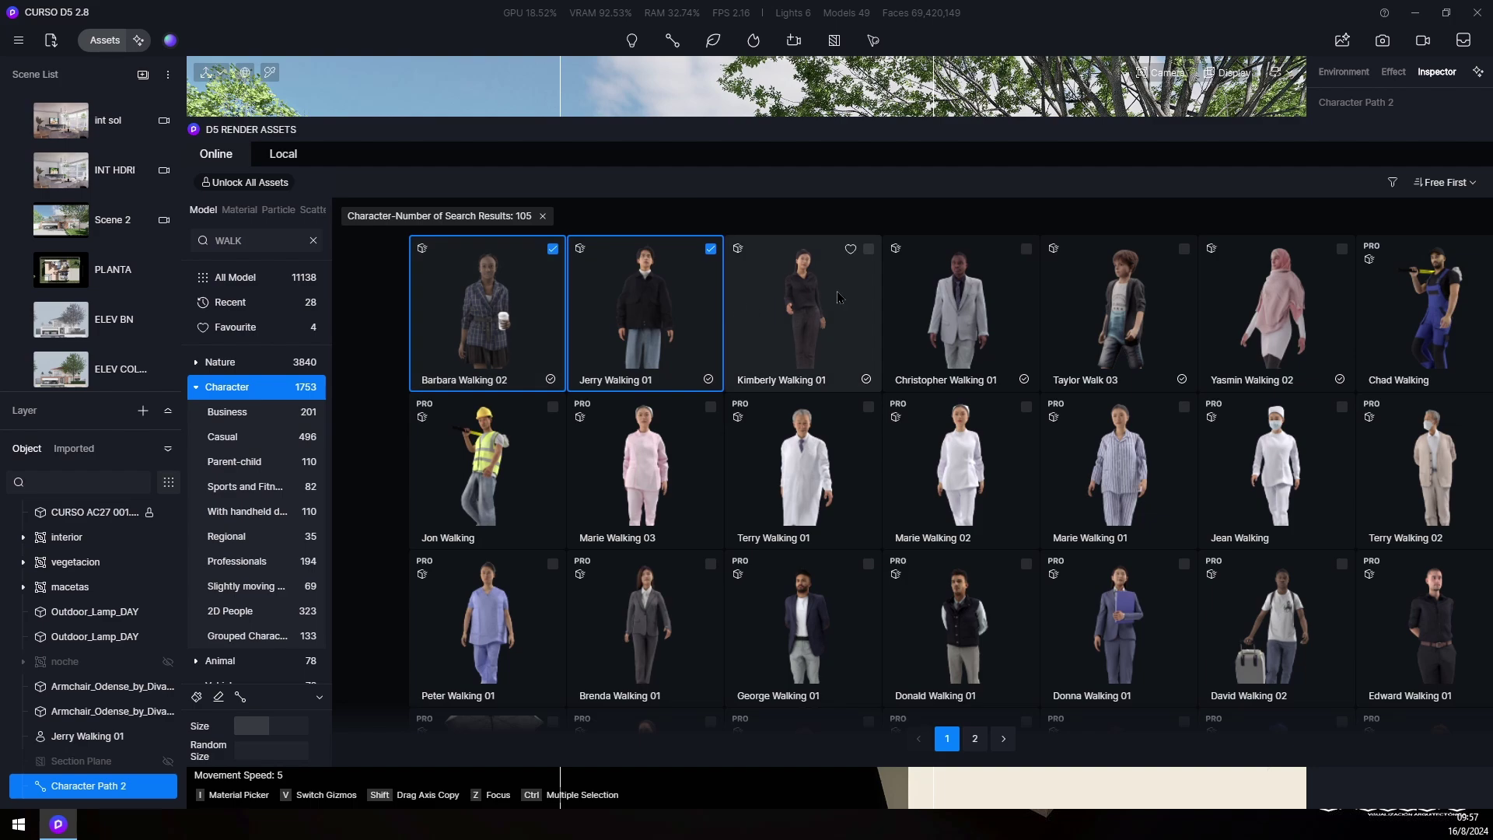
{"action": "left_click", "coordinate": [801, 311]}
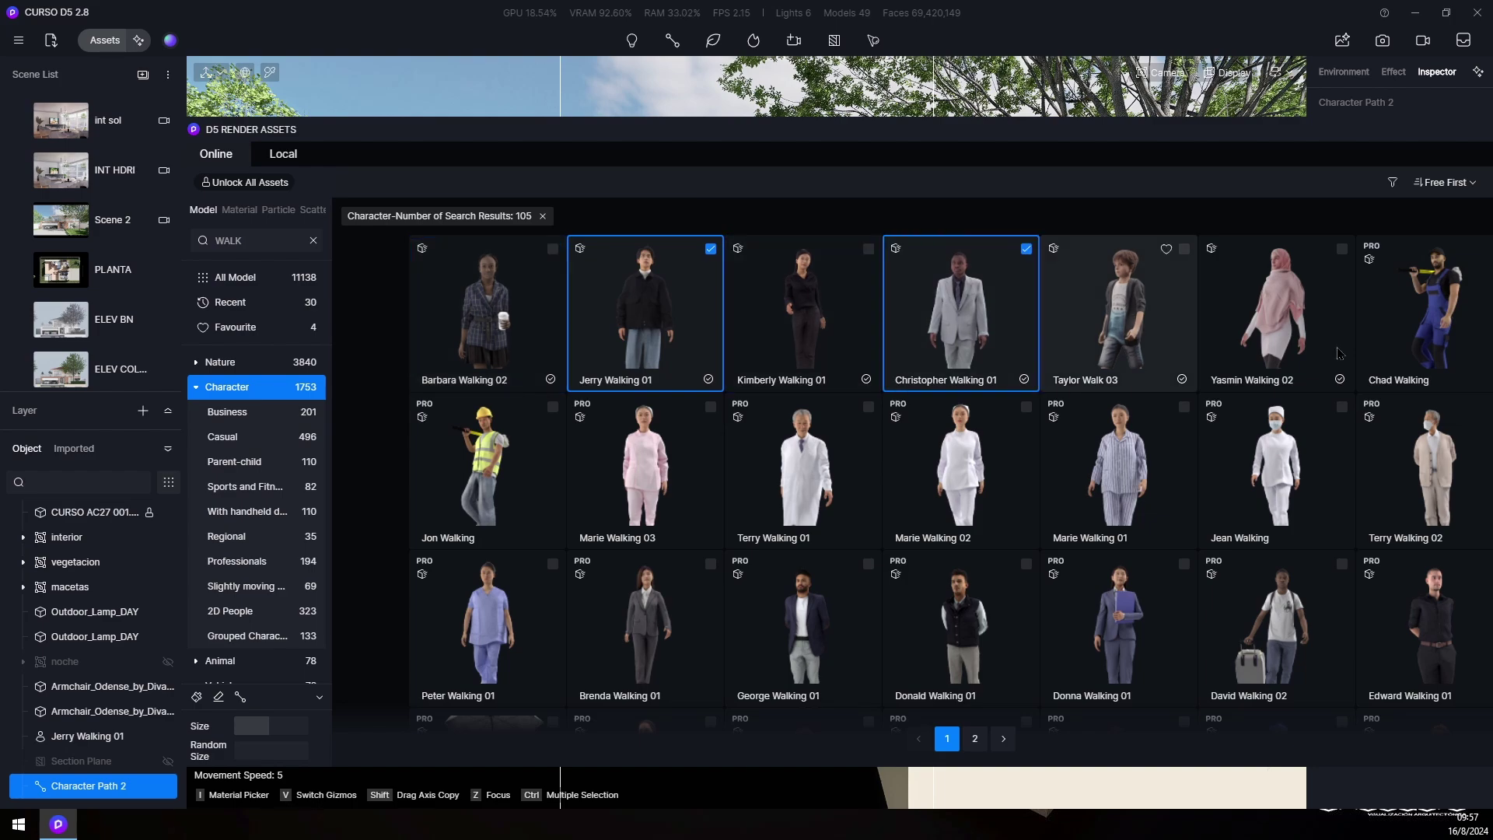
{"action": "left_click", "coordinate": [1322, 310]}
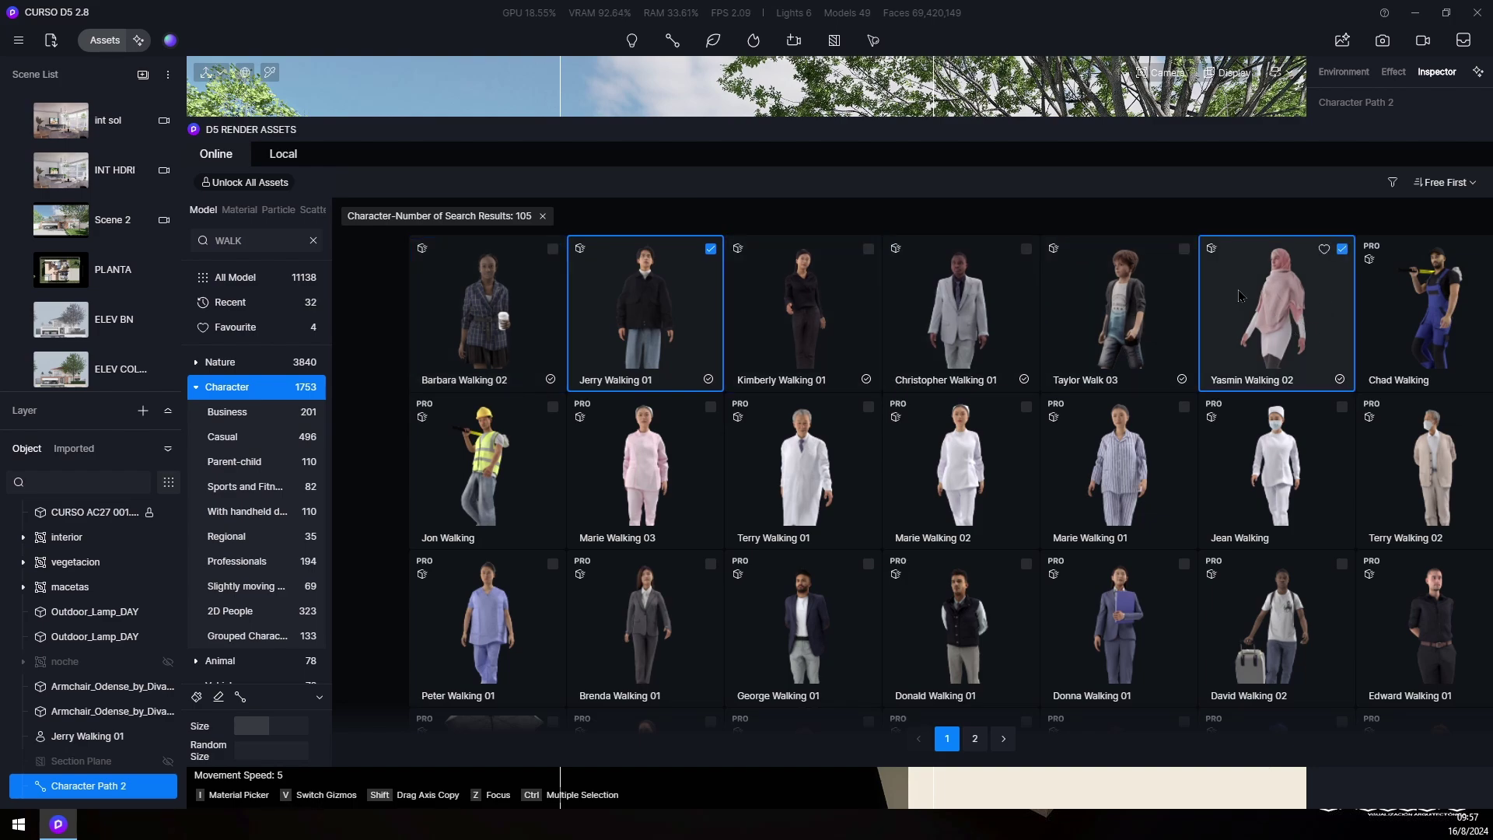
{"action": "left_click", "coordinate": [1183, 250]}
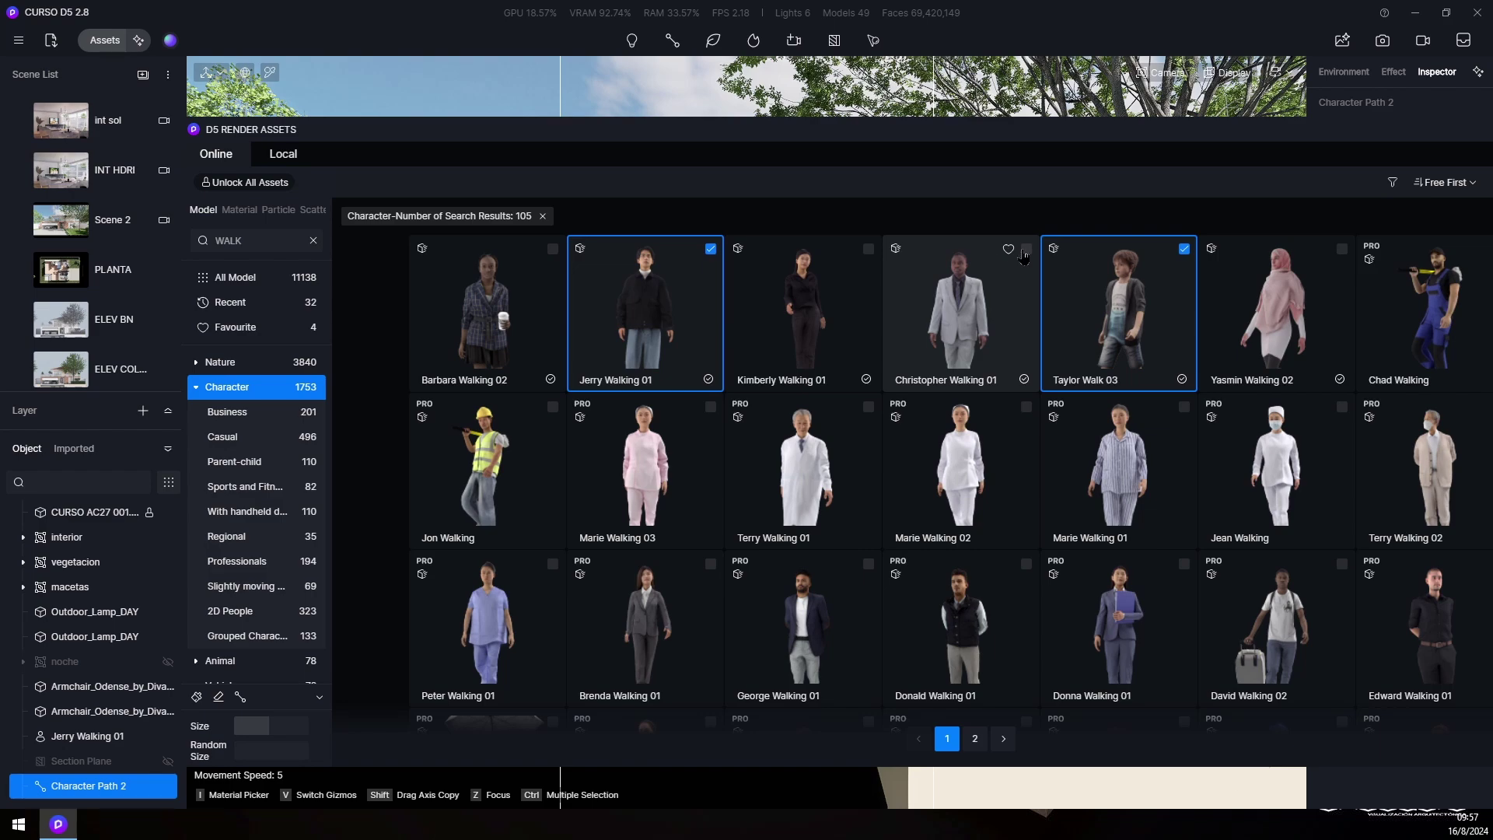
{"action": "left_click", "coordinate": [869, 249]}
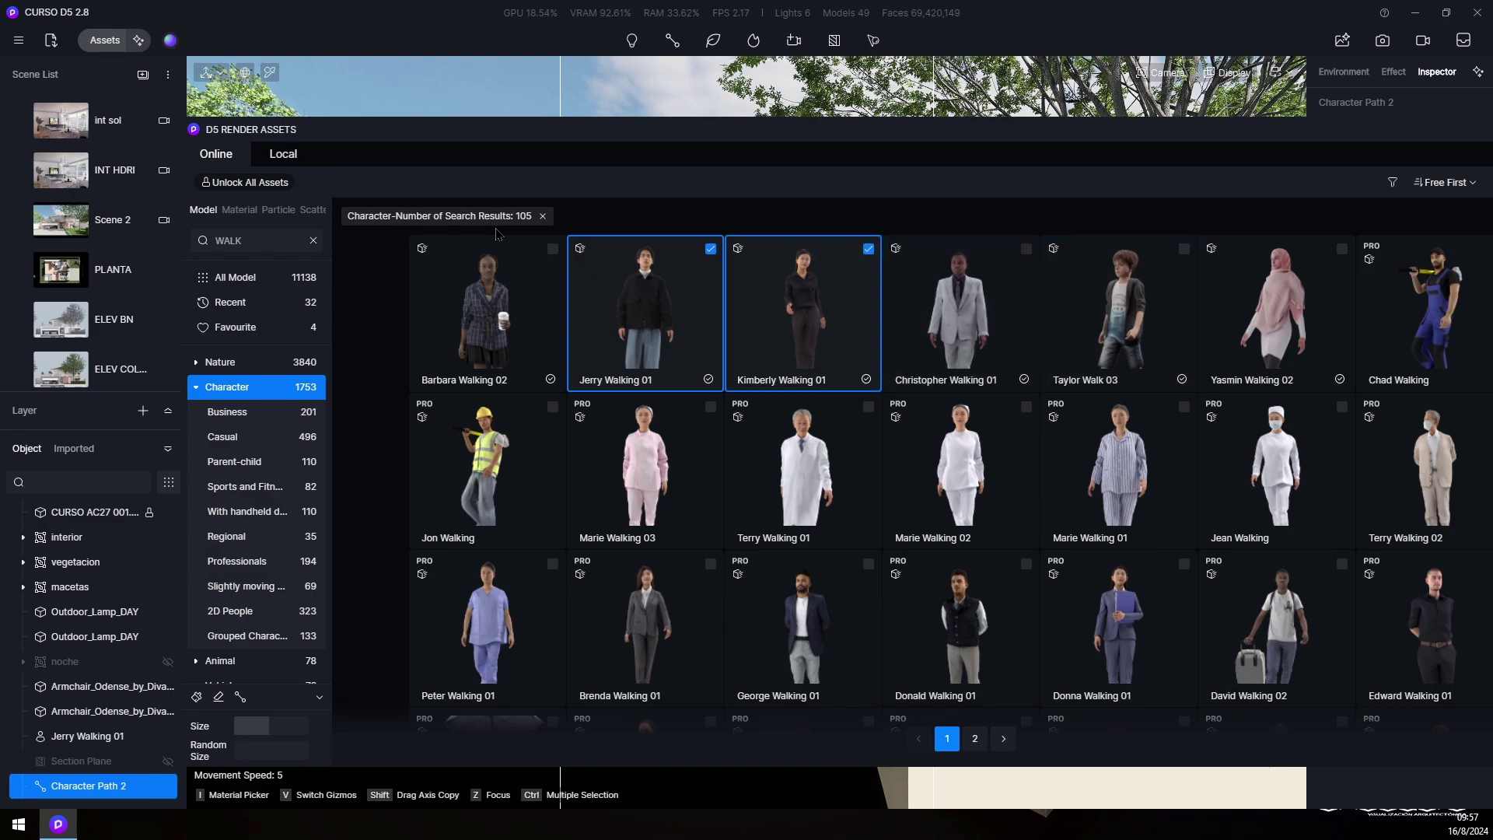
{"action": "left_click", "coordinate": [553, 249]}
{"action": "left_click_drag", "start_coordinate": [1042, 153], "coordinate": [770, 127]}
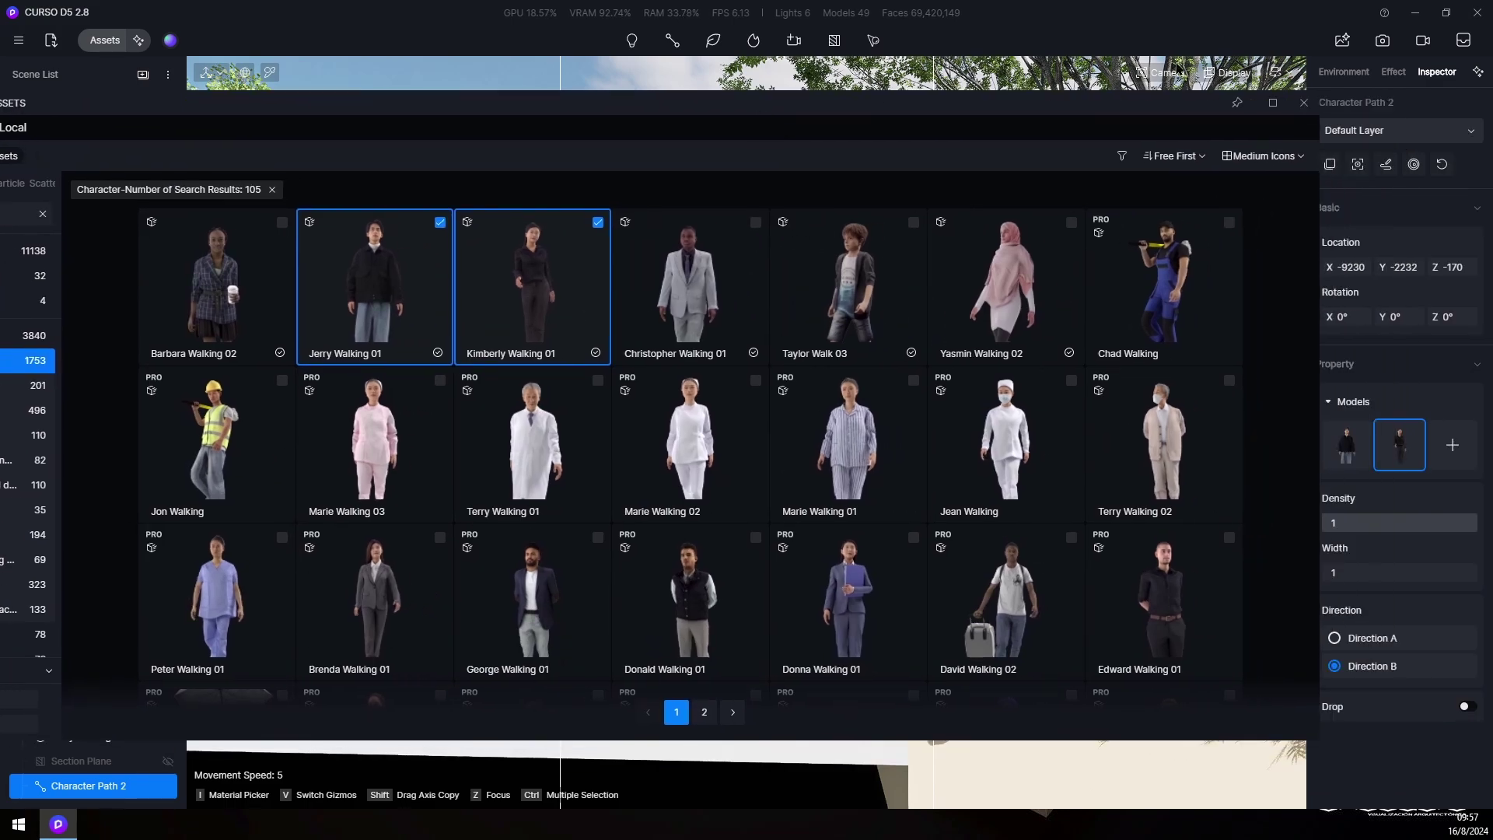
{"action": "left_click", "coordinate": [1305, 105]}
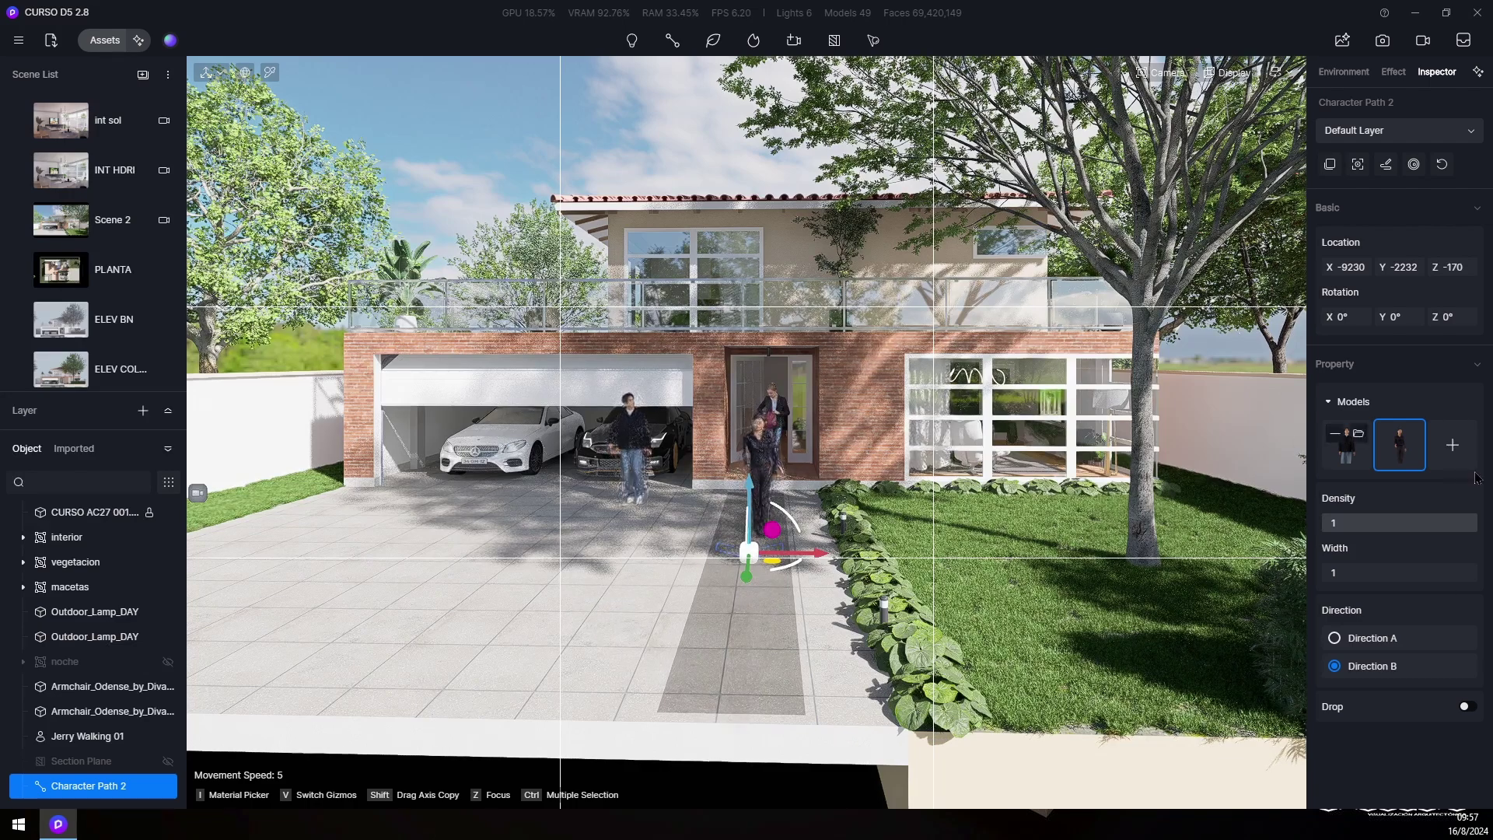
Add Yasmin Walking 02 as the third model on the character path.
{"action": "left_click", "coordinate": [1455, 445]}
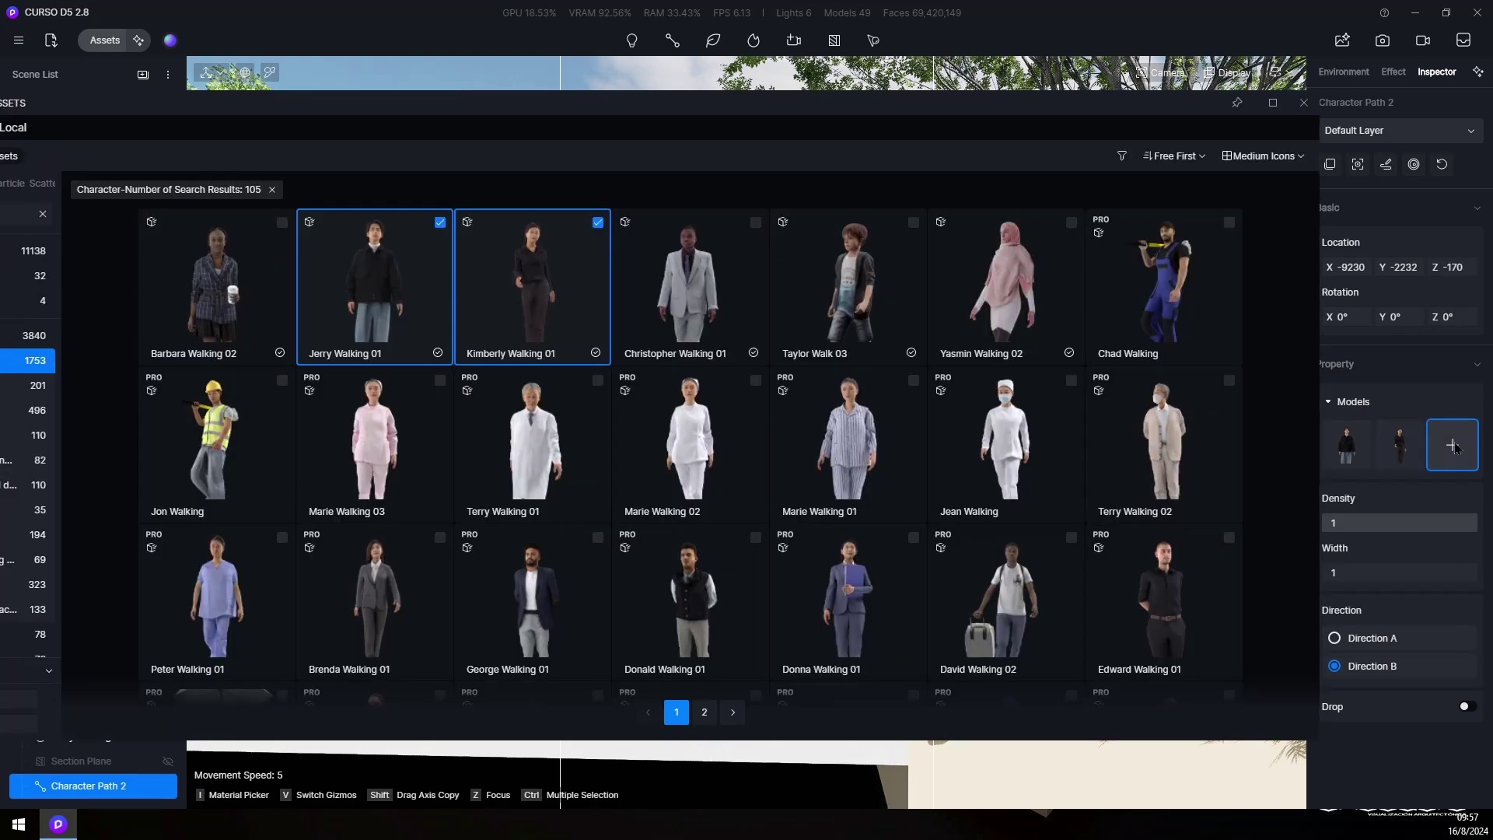
{"action": "left_click", "coordinate": [972, 263]}
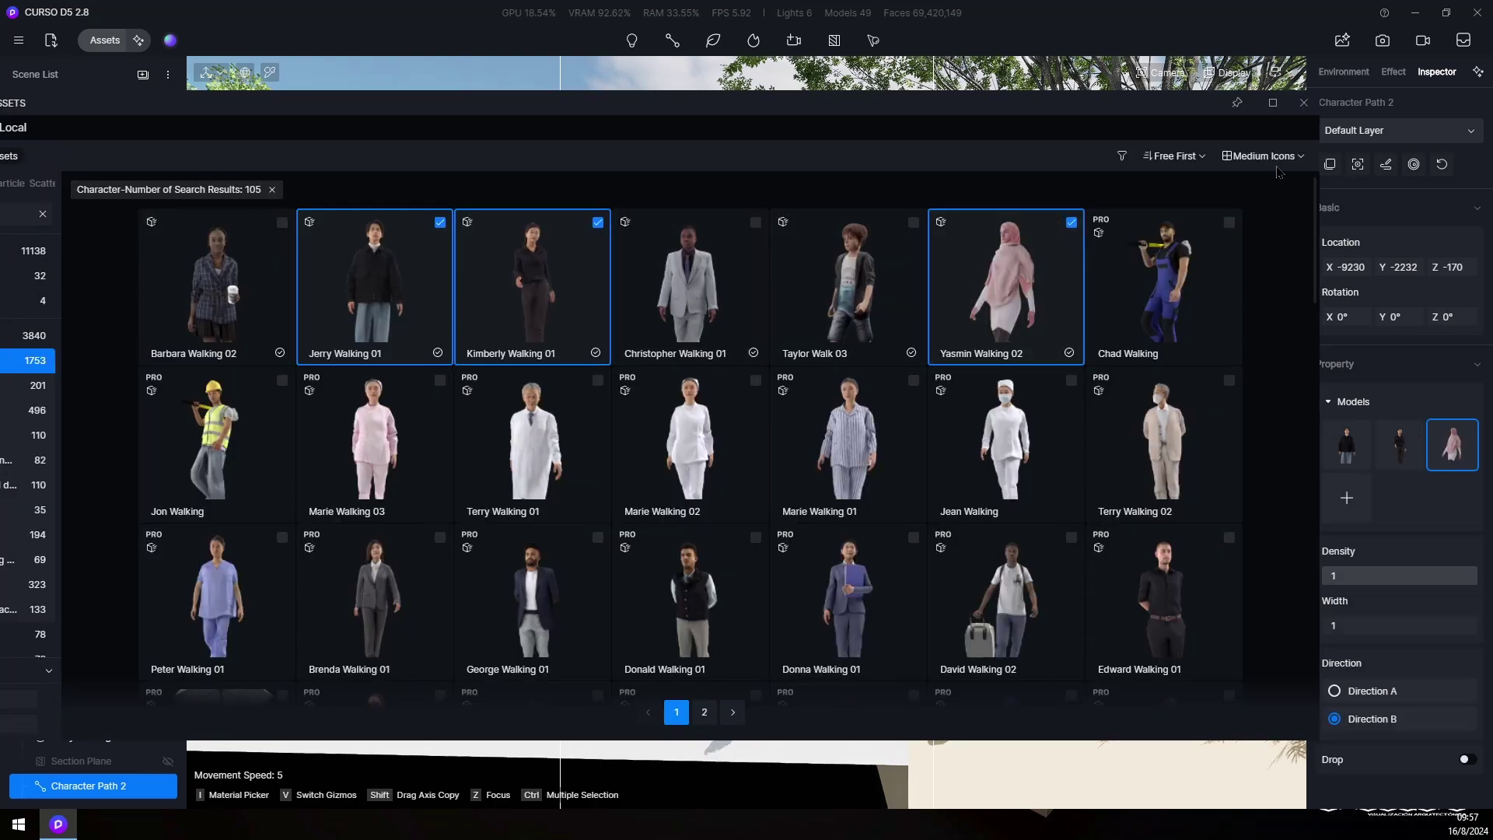
{"action": "left_click", "coordinate": [1303, 103]}
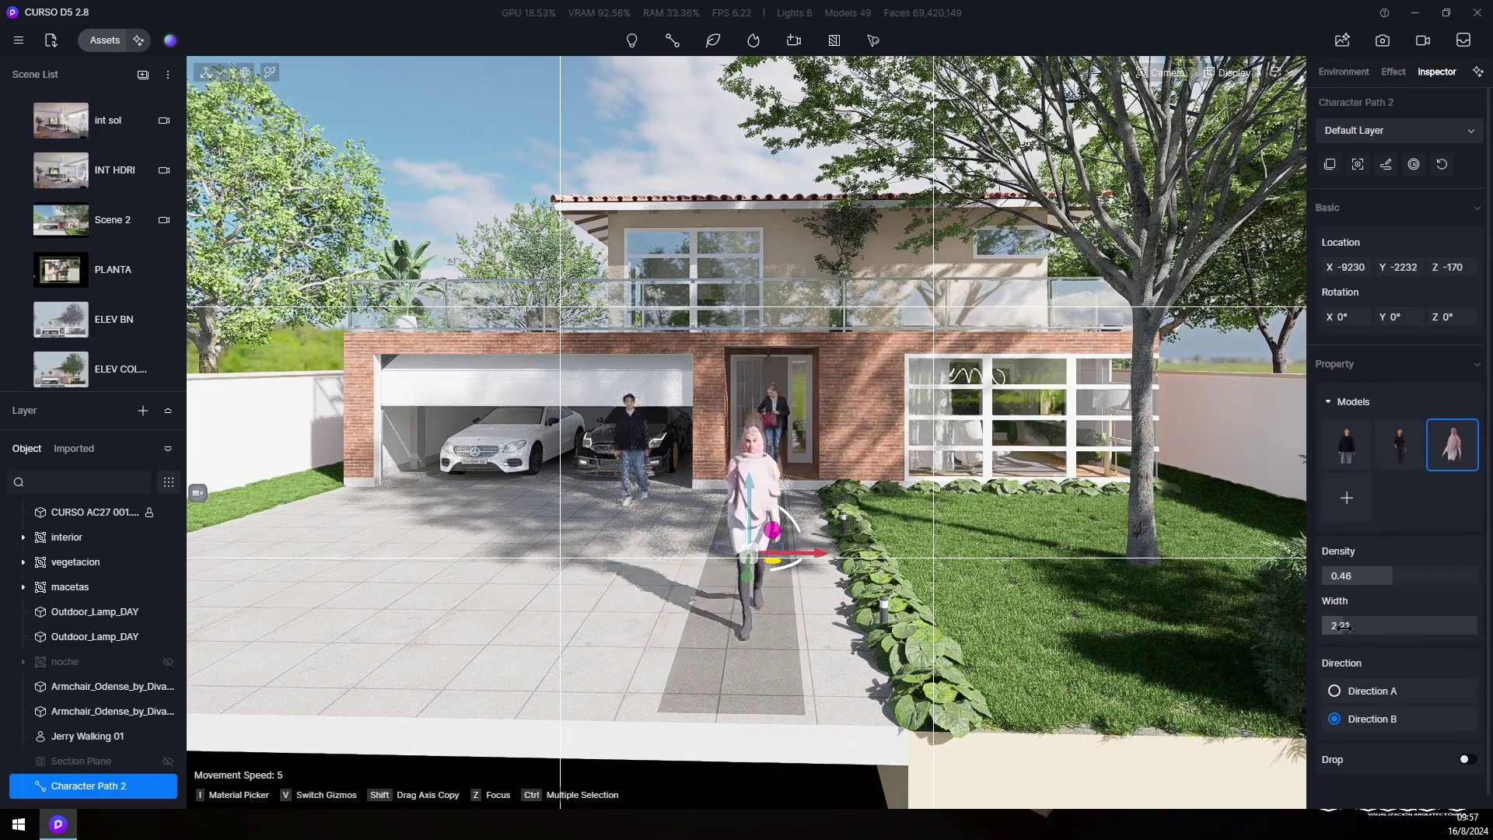
Set the character path's density to 0.46 and its width to 6.13.
{"action": "left_click_drag", "start_coordinate": [1345, 627], "coordinate": [1422, 630]}
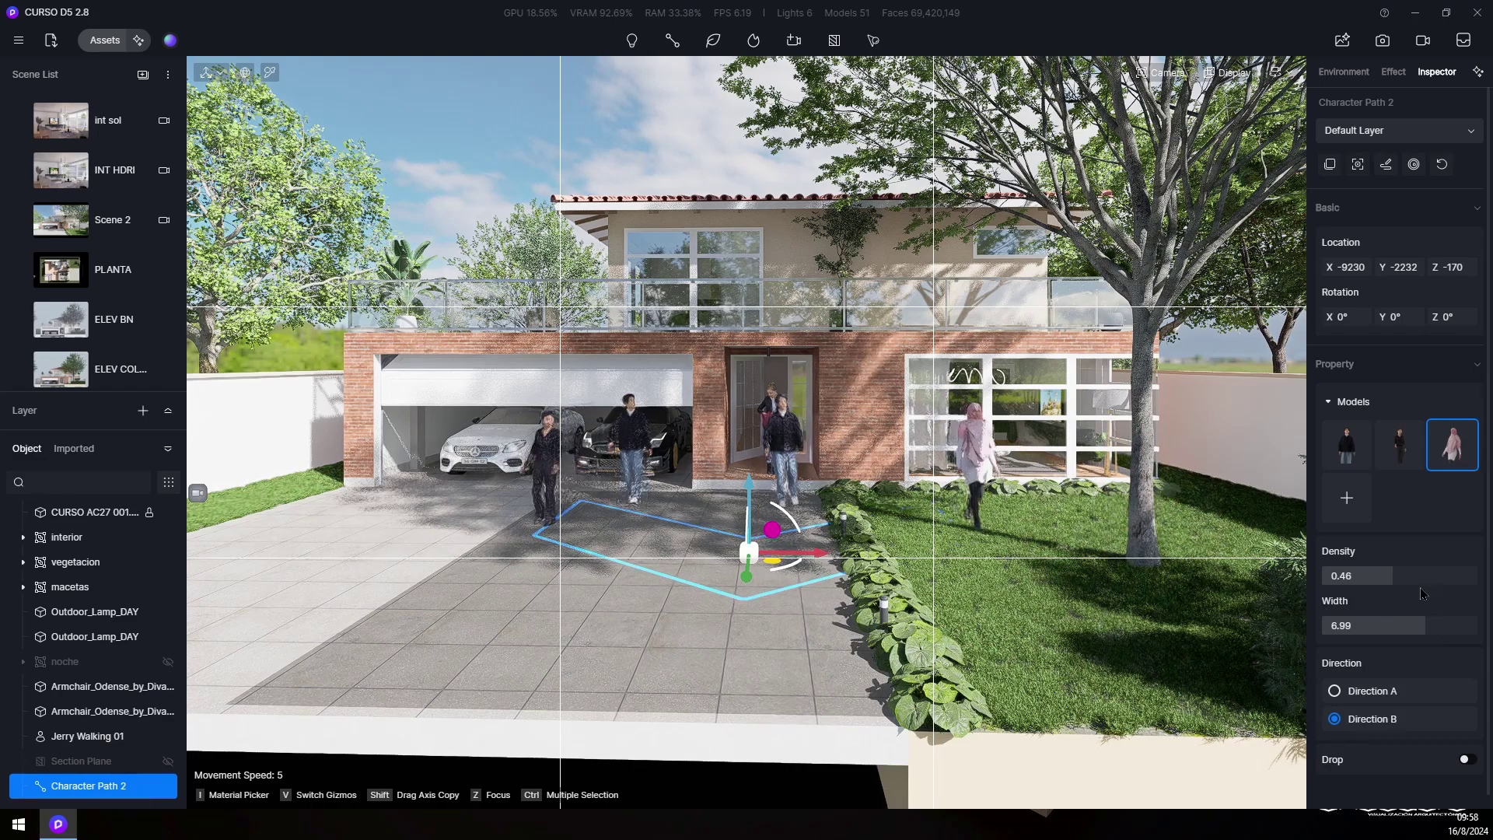
{"action": "left_click_drag", "start_coordinate": [1428, 625], "coordinate": [1459, 625]}
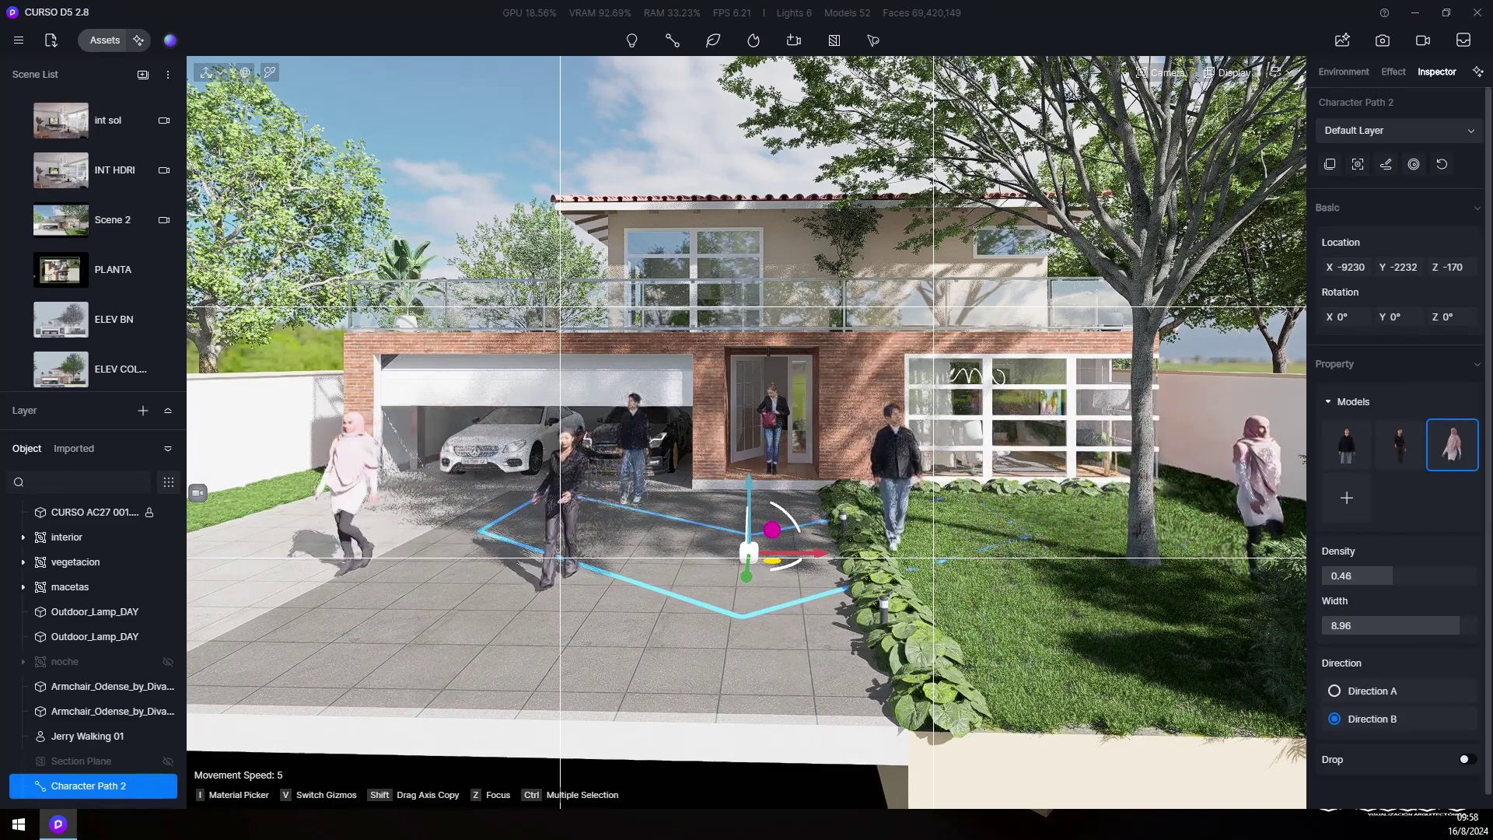
{"action": "left_click", "coordinate": [1410, 626]}
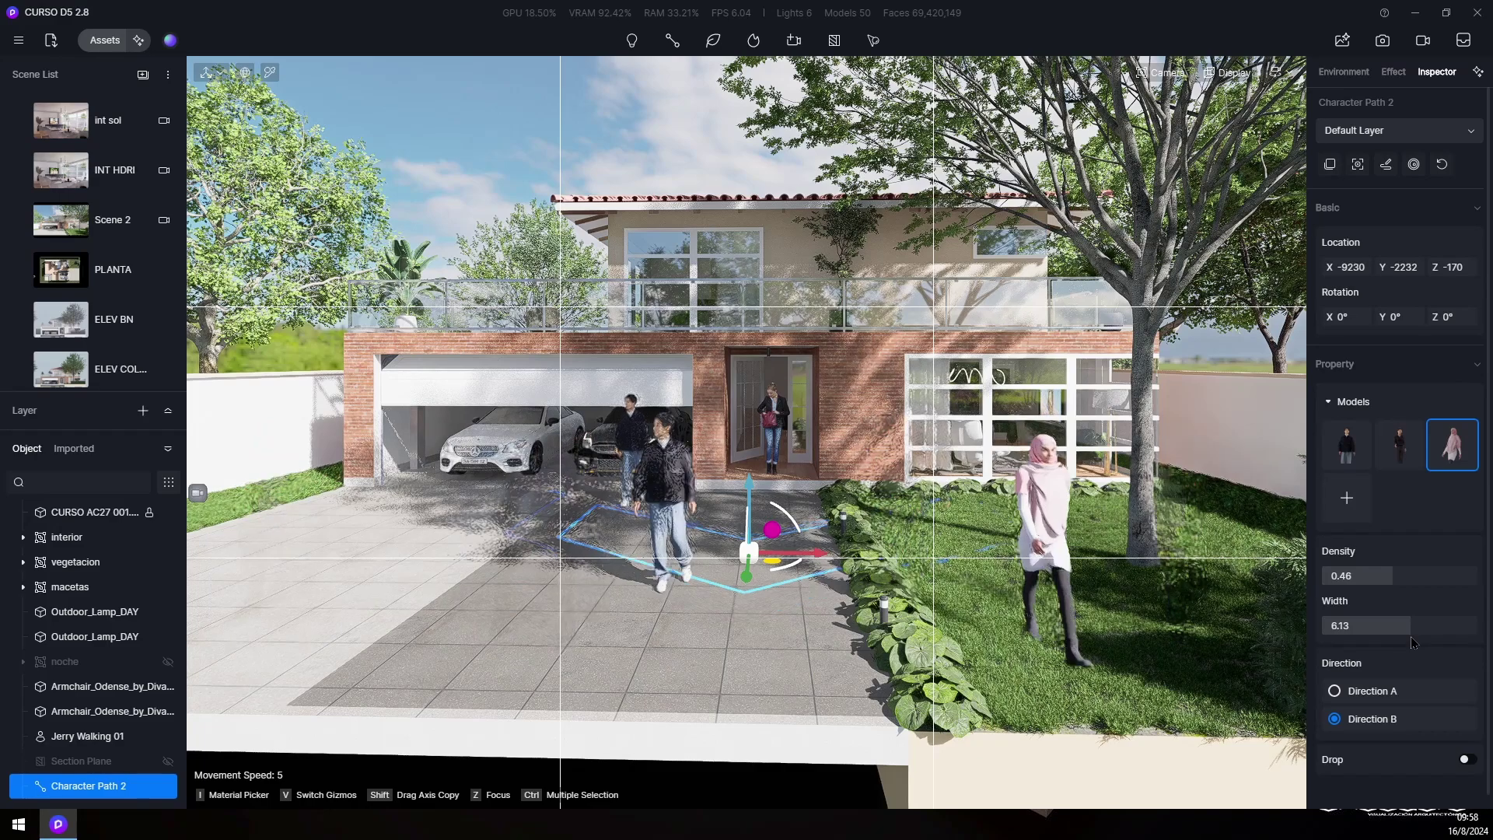
Add Taylor Walk 03, Christopher Walking 01 and Barbara Walking 02 to the path's models and close the asset library.
{"action": "left_click", "coordinate": [1347, 497]}
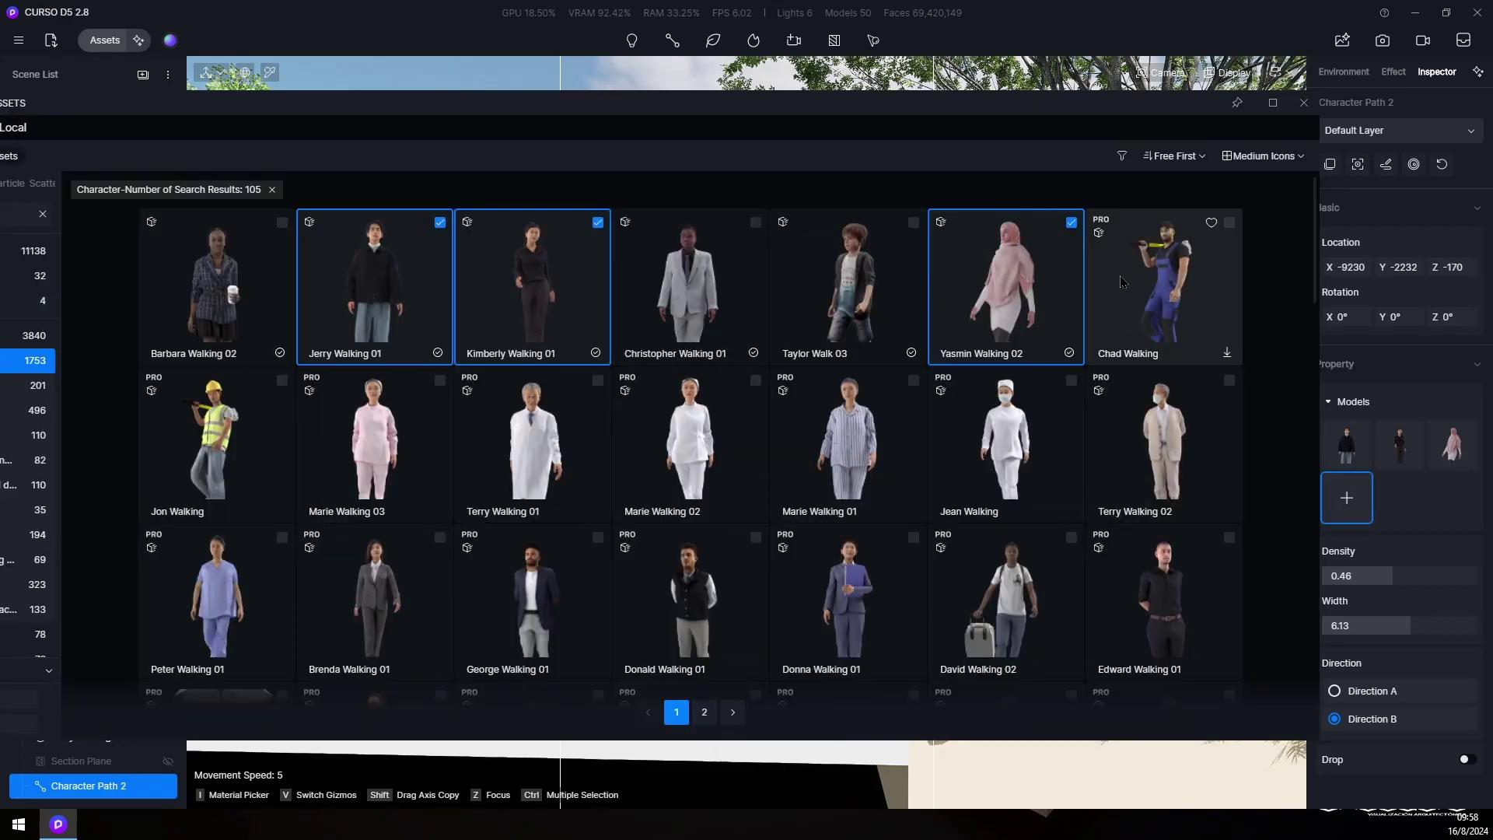
{"action": "left_click", "coordinate": [895, 280]}
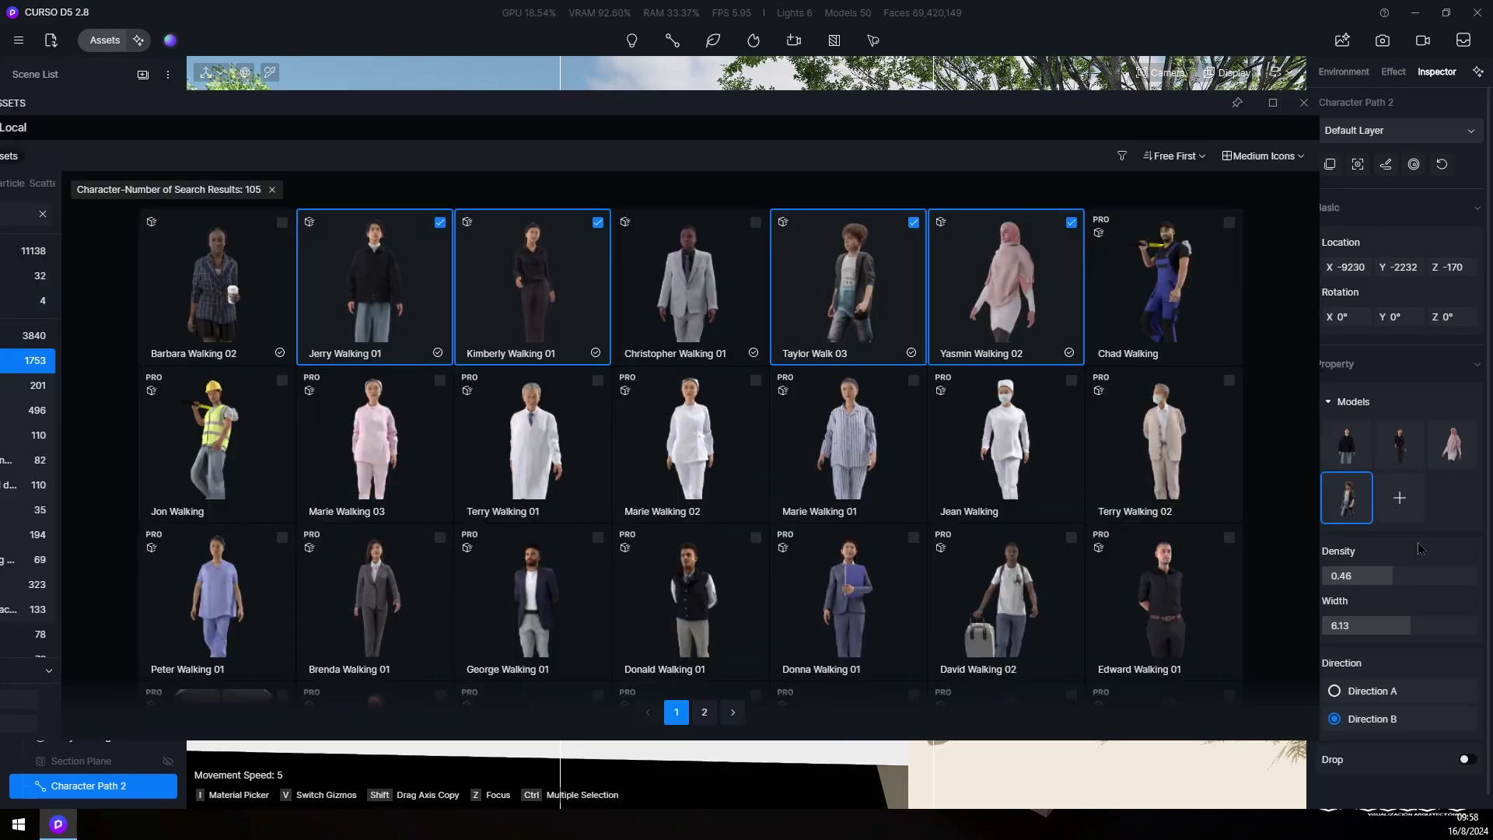
{"action": "left_click", "coordinate": [688, 280]}
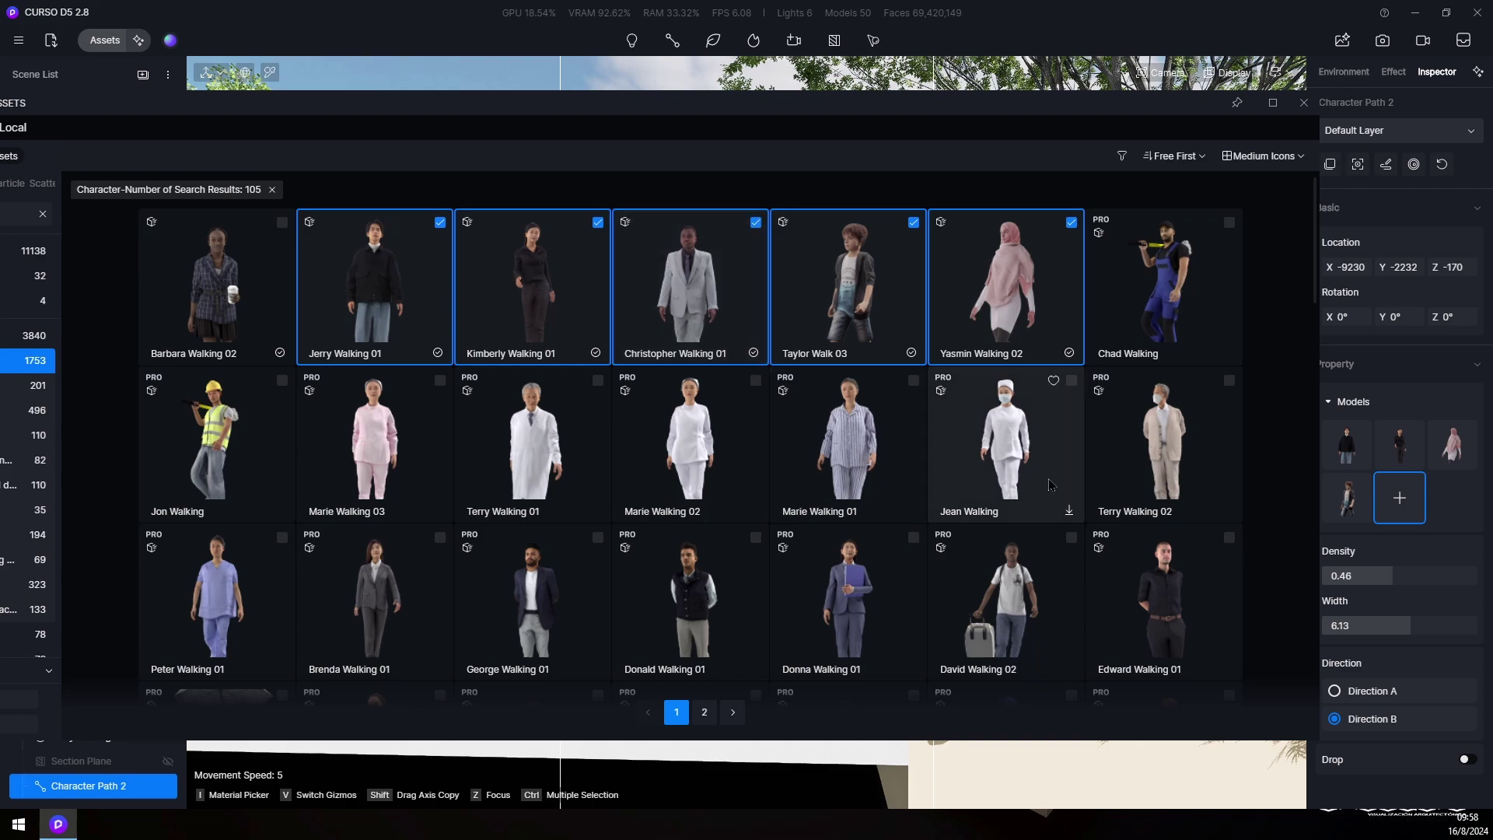
{"action": "left_click", "coordinate": [1451, 512]}
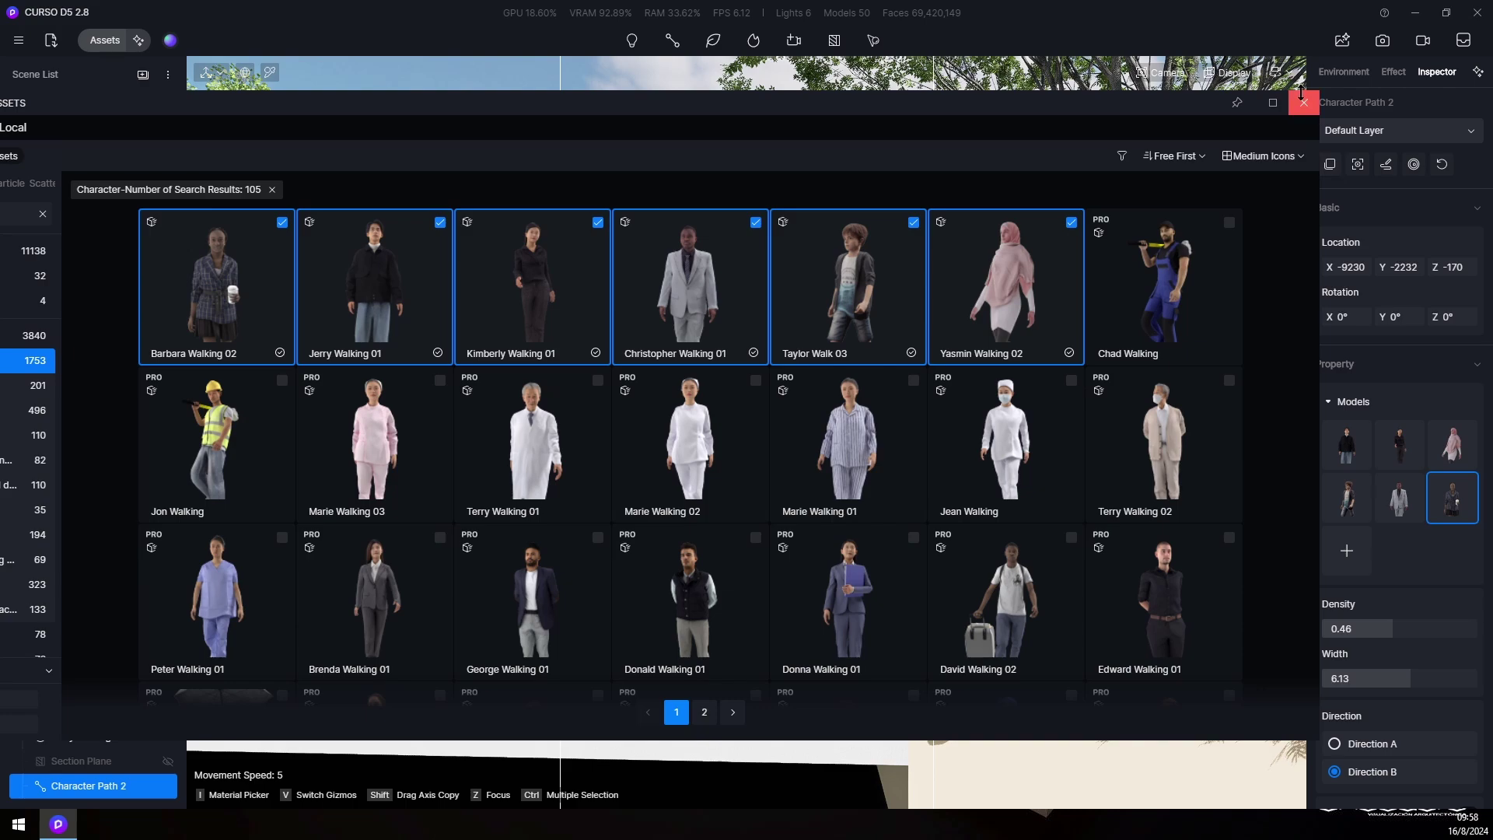
{"action": "left_click_drag", "start_coordinate": [1301, 94], "coordinate": [1301, 98]}
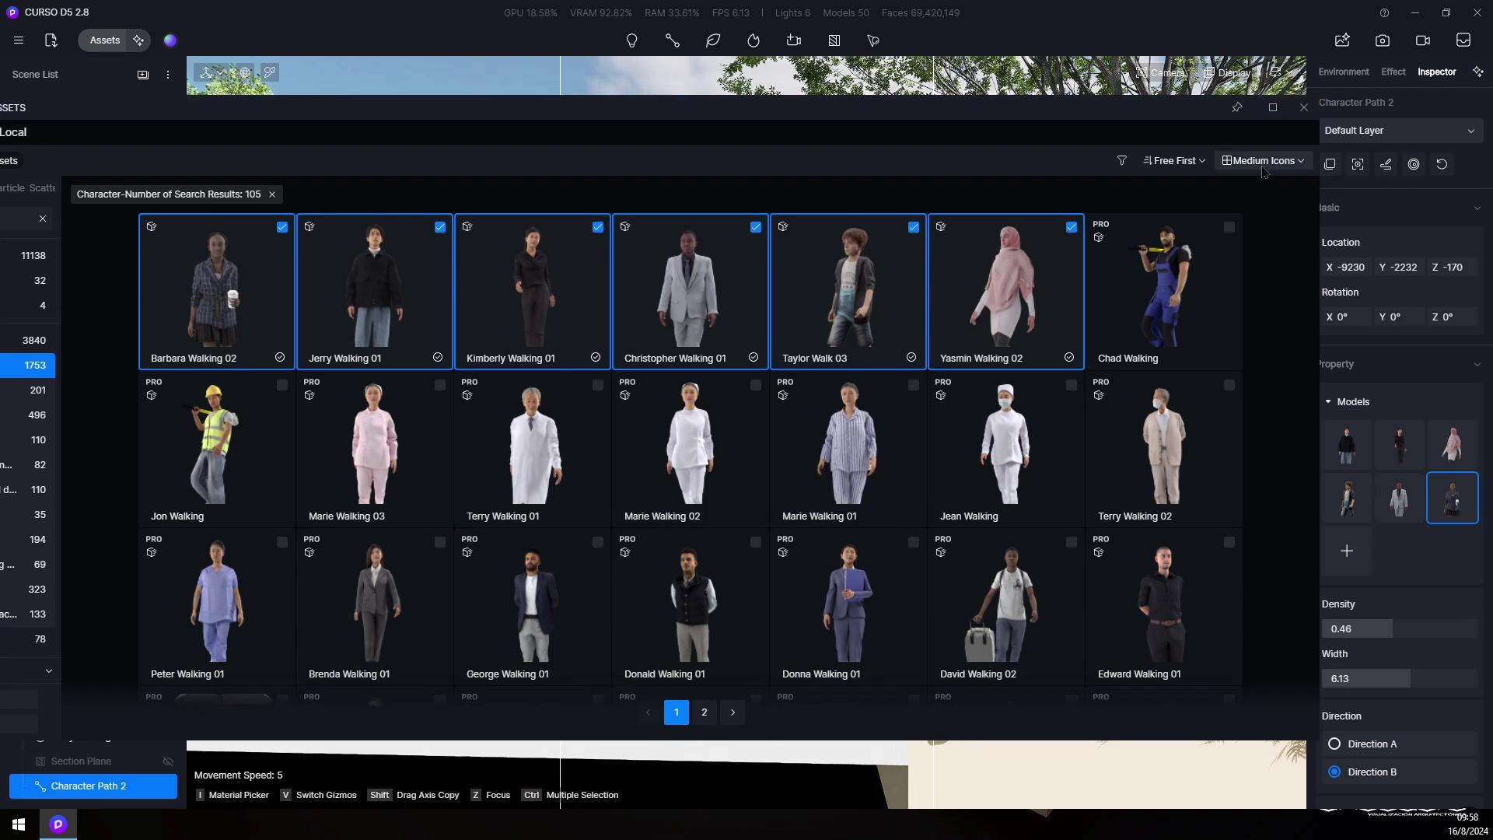
{"action": "left_click", "coordinate": [1298, 114]}
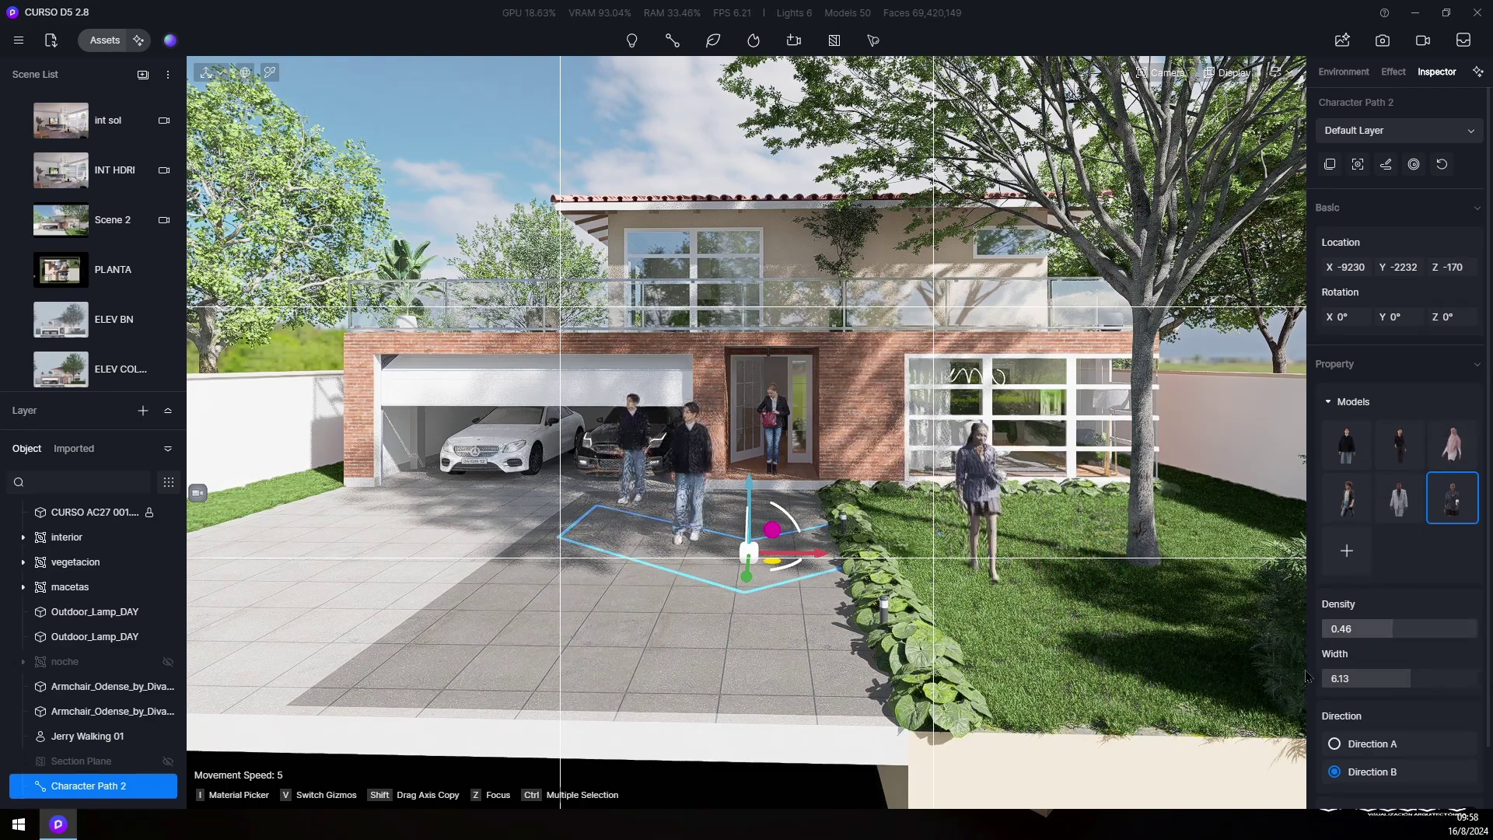
Set the character path's width to 10 and switch its walking direction to Direction A.
{"action": "mouse_move", "coordinate": [1337, 493]}
{"action": "mouse_move", "coordinate": [1393, 459]}
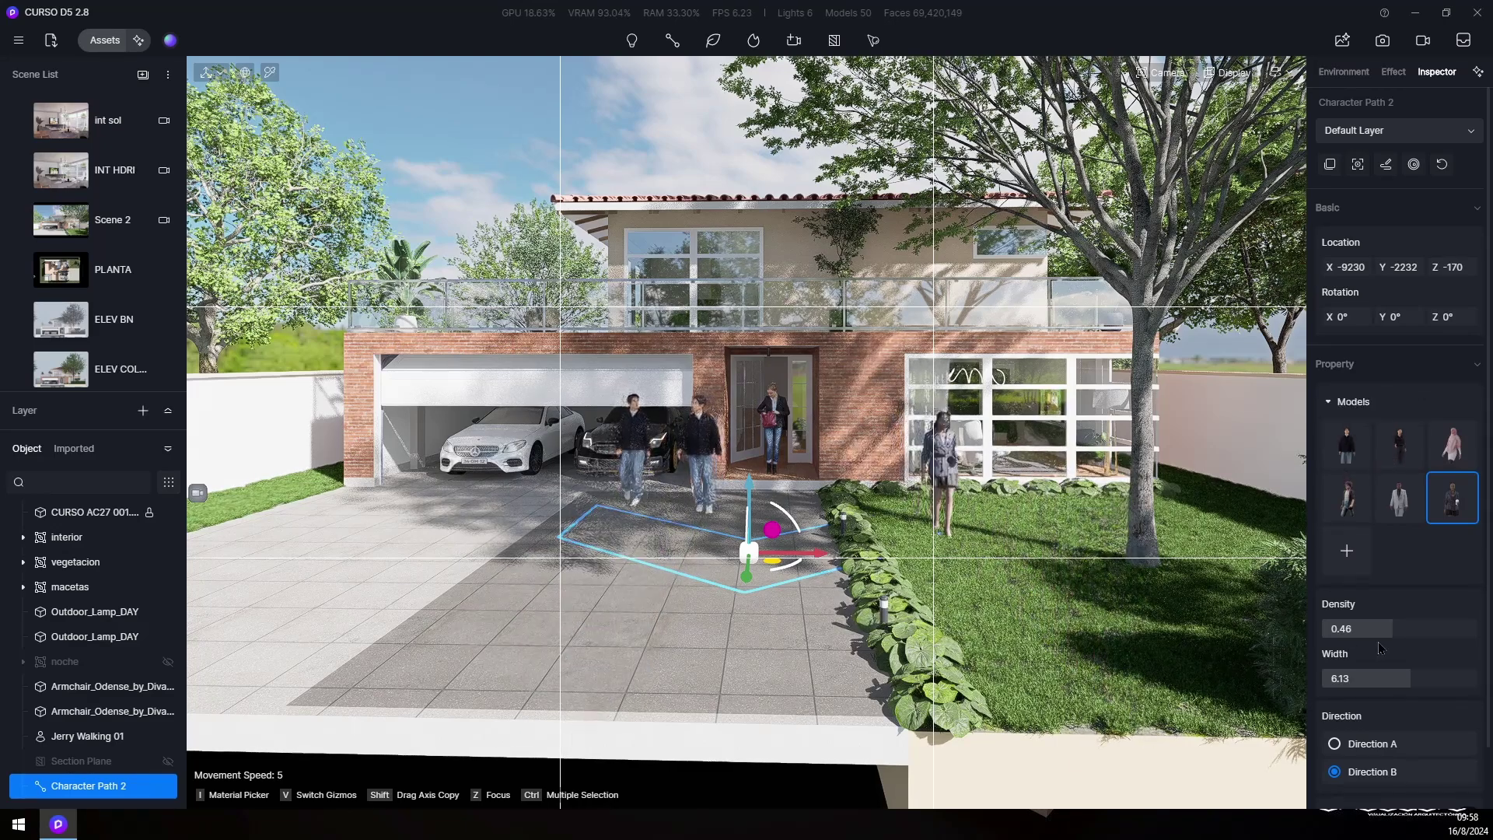
{"action": "left_click_drag", "start_coordinate": [1407, 680], "coordinate": [1486, 692]}
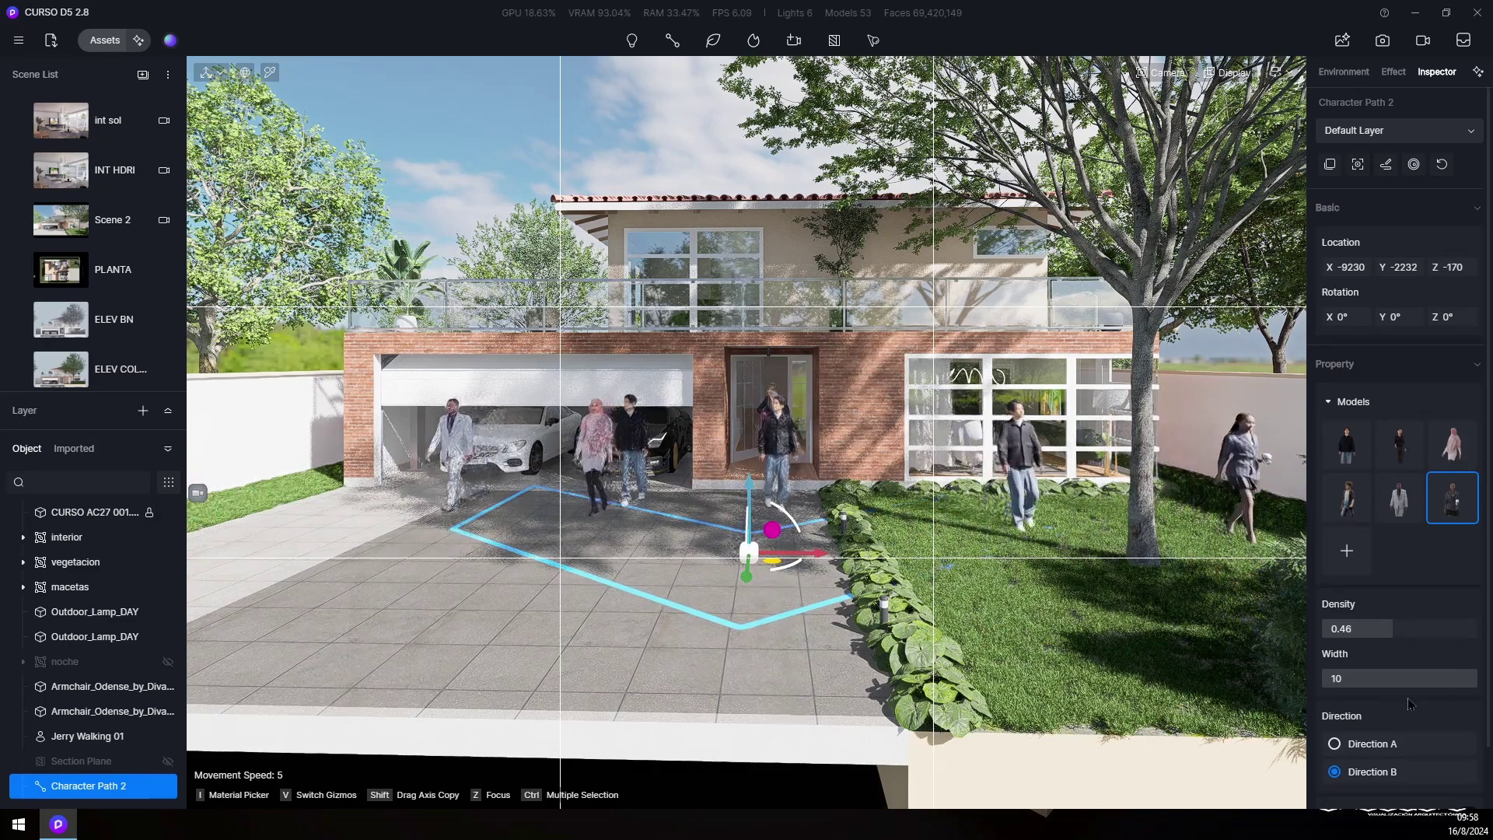
{"action": "left_click_drag", "start_coordinate": [1344, 682], "coordinate": [1346, 682]}
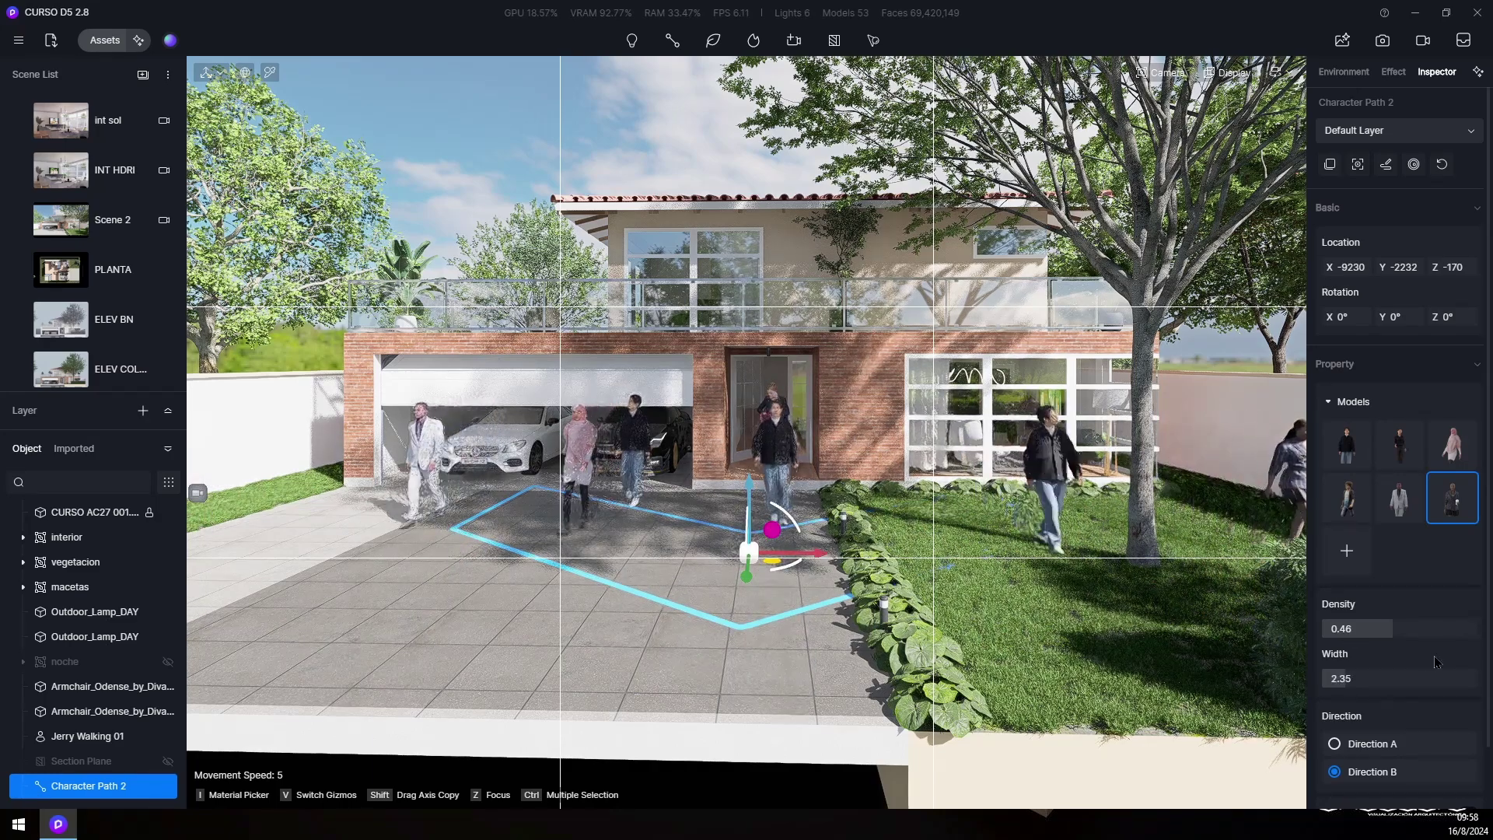
{"action": "double_click", "coordinate": [1369, 679]}
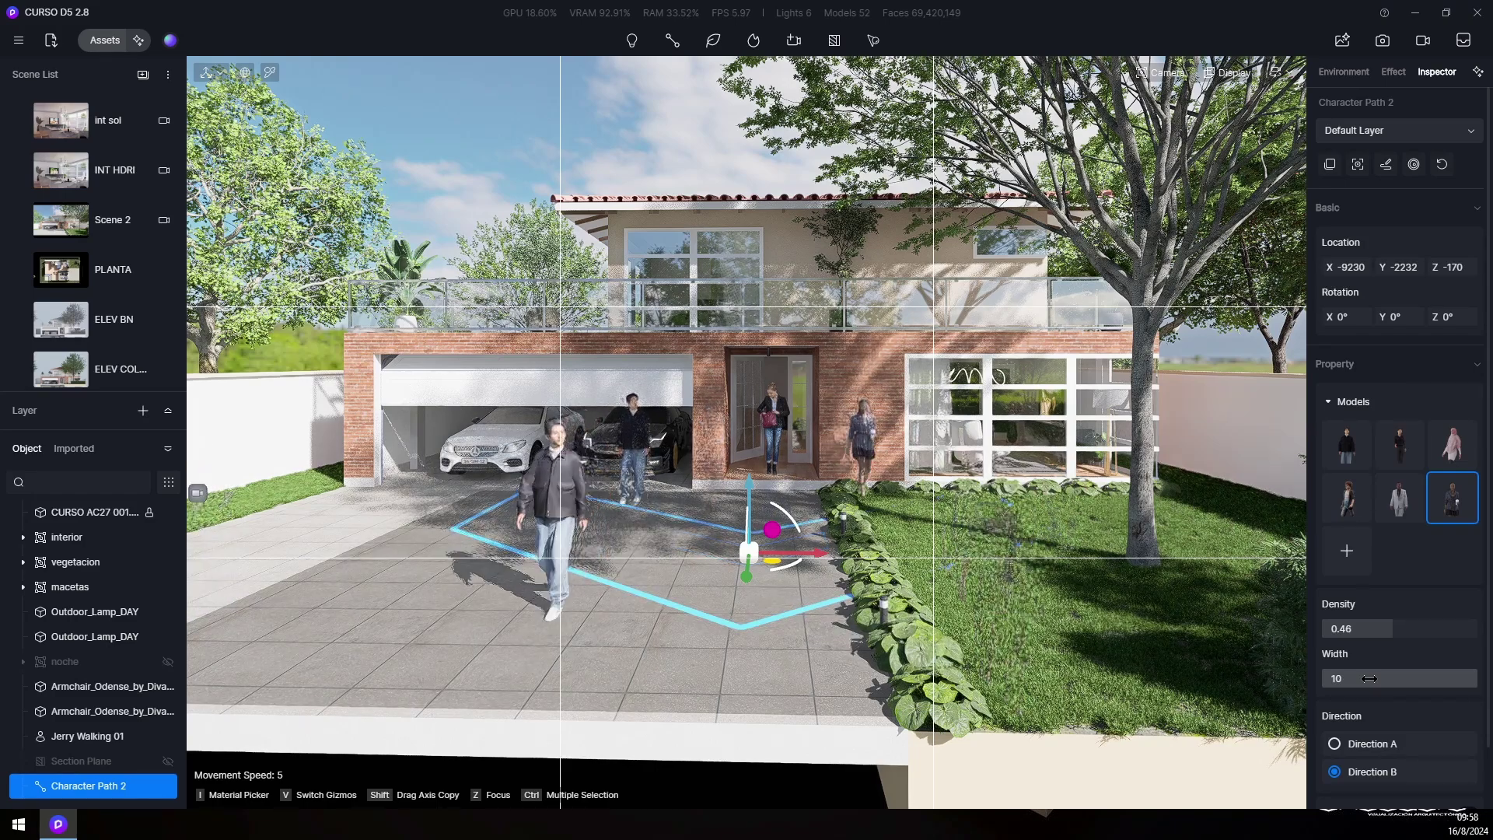
{"action": "left_click", "coordinate": [1333, 749]}
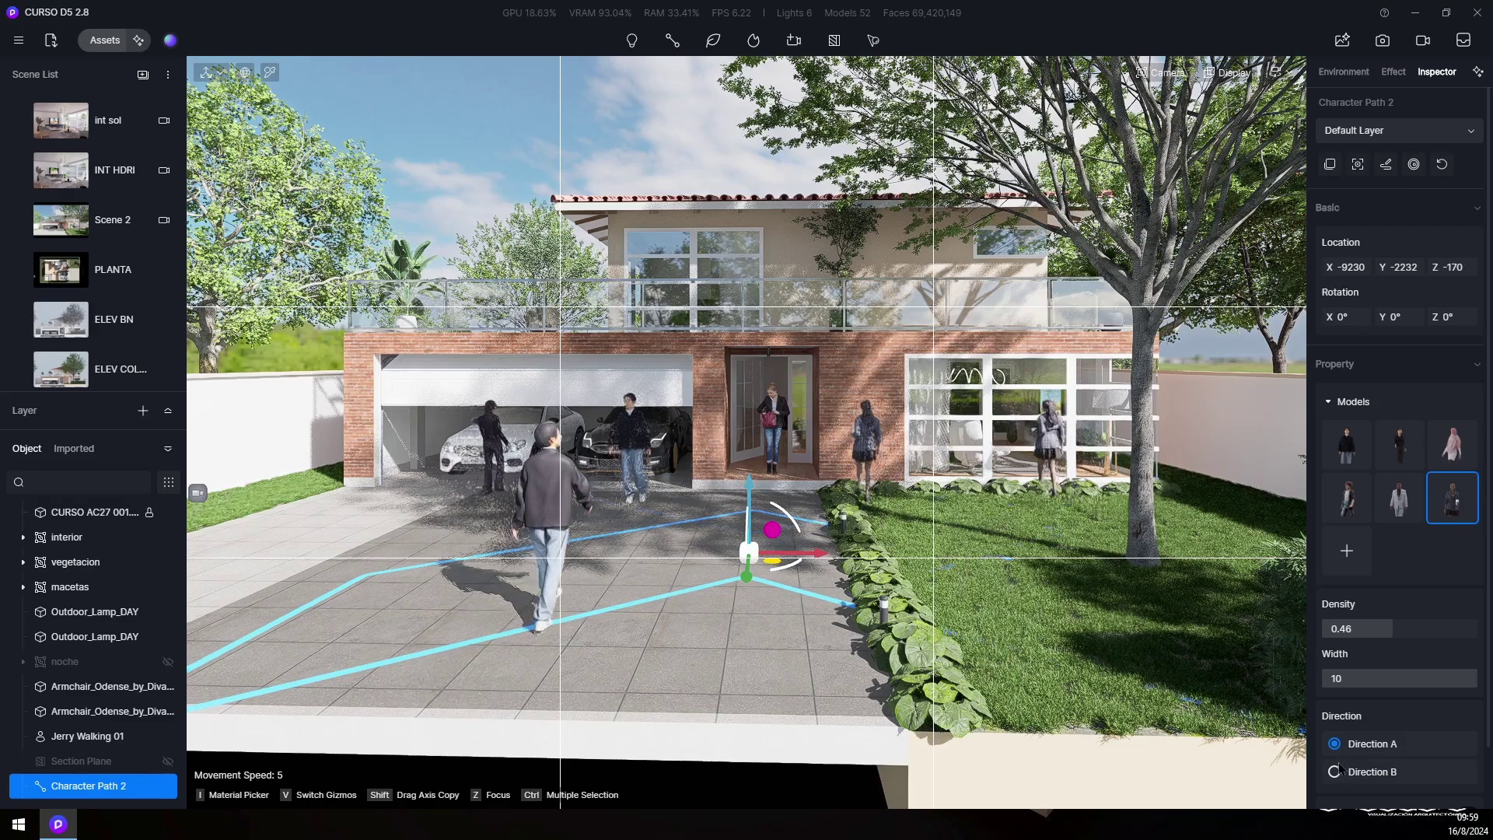
Reconfigure the driveway character path with Drop off, walking Direction B and a width of 1.81.
{"action": "scroll", "coordinate": [1485, 731], "scroll_direction": "down", "scroll_amount": 2}
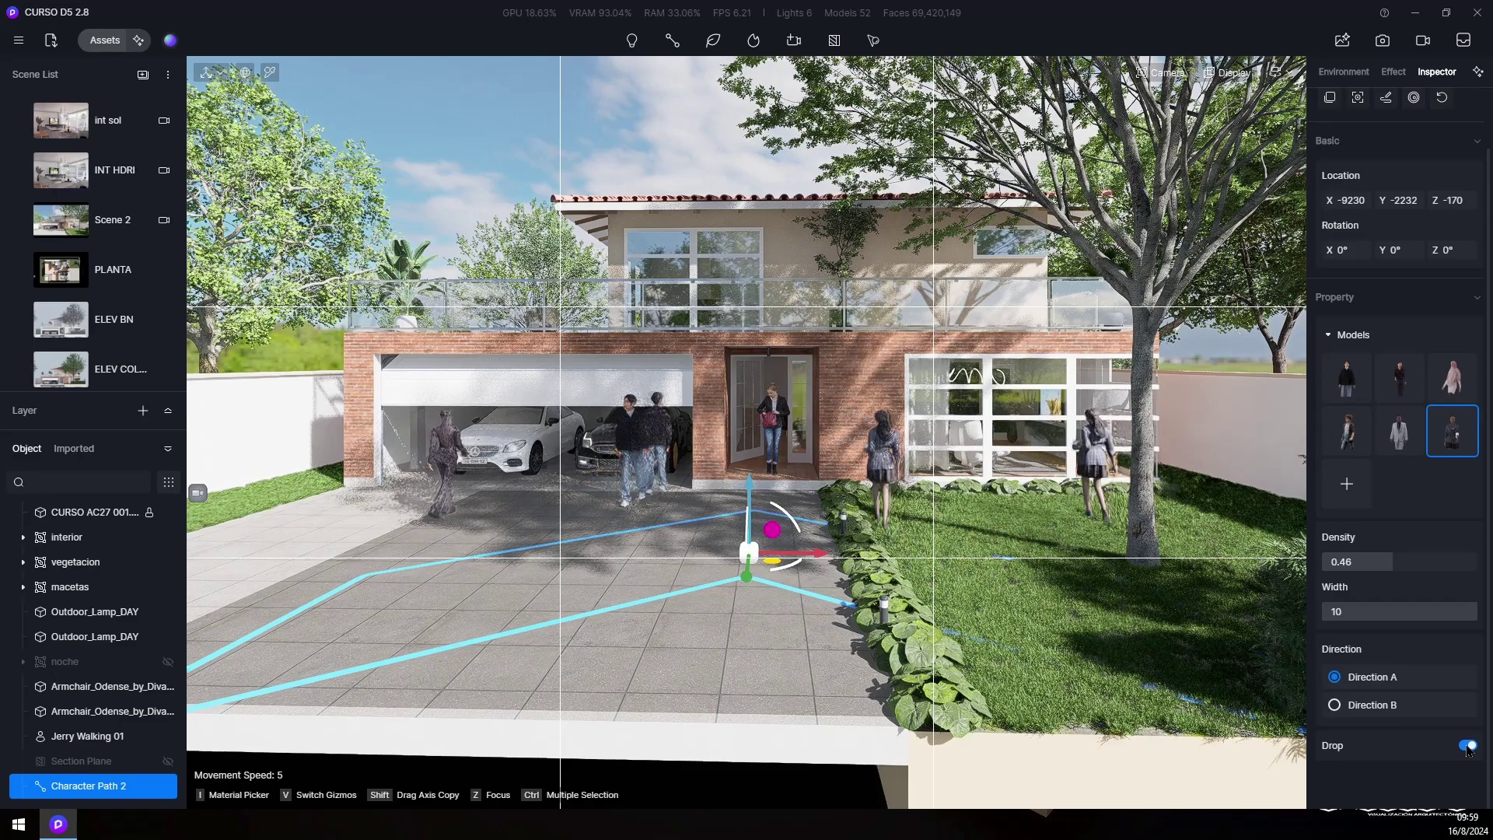
{"action": "left_click", "coordinate": [1467, 746]}
{"action": "left_click", "coordinate": [1467, 747]}
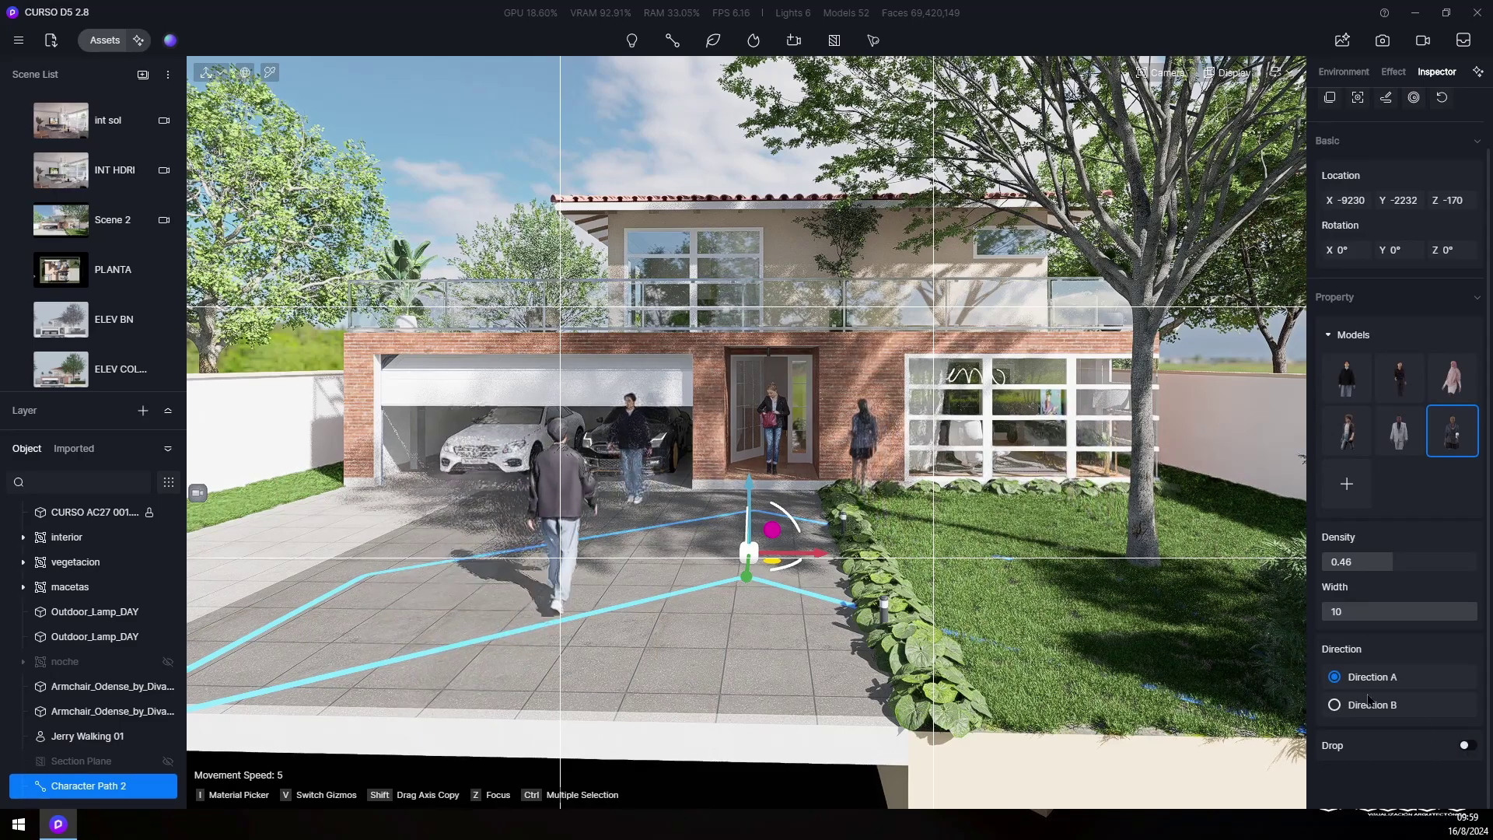
{"action": "left_click", "coordinate": [1348, 709]}
{"action": "left_click_drag", "start_coordinate": [1397, 615], "coordinate": [1349, 624]}
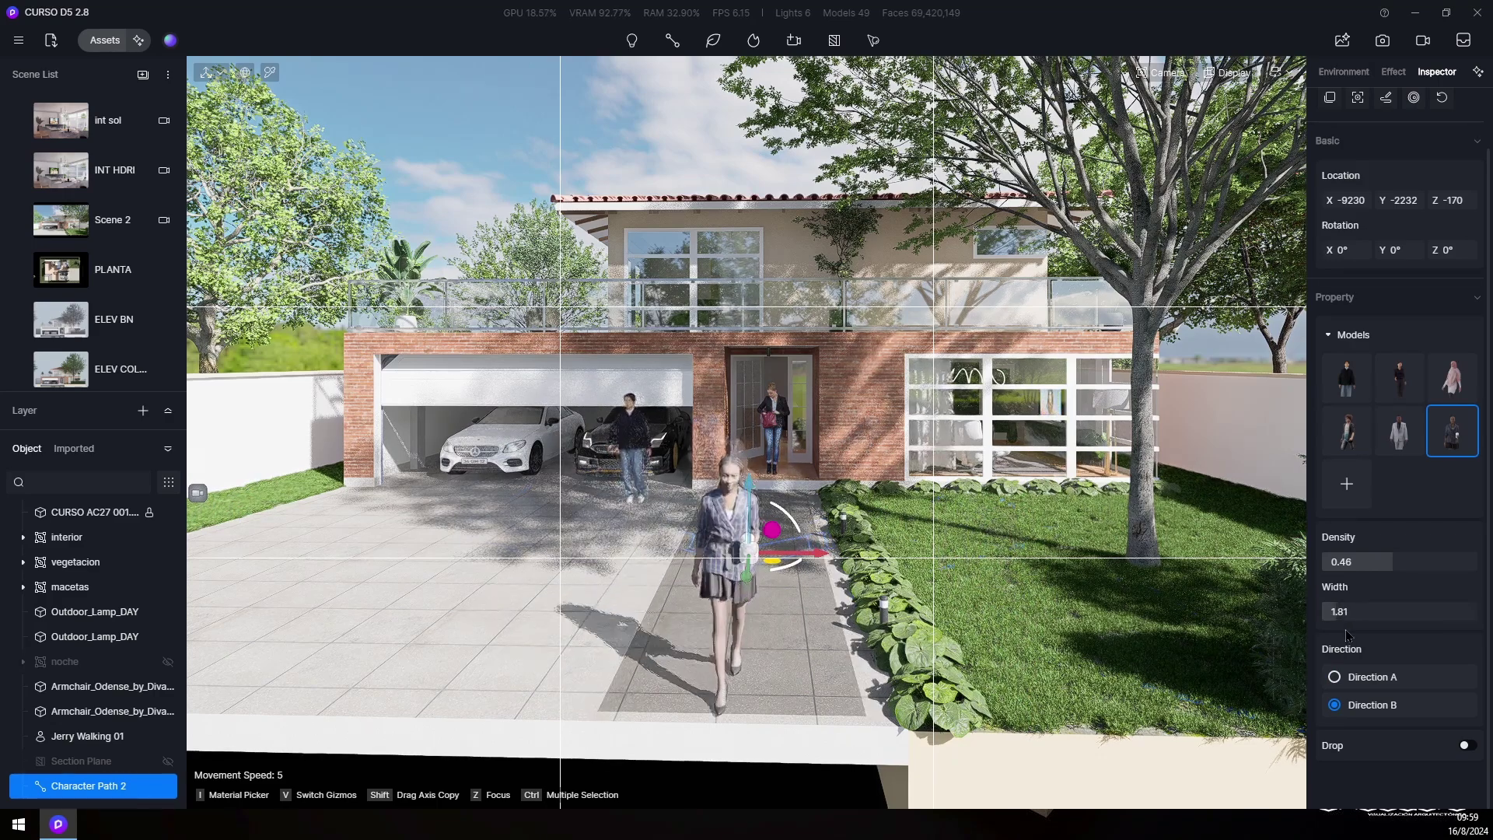
Remove the extra walking models from the character path, keeping only the first one, the man in the dark jacket.
{"action": "left_click", "coordinate": [1335, 421]}
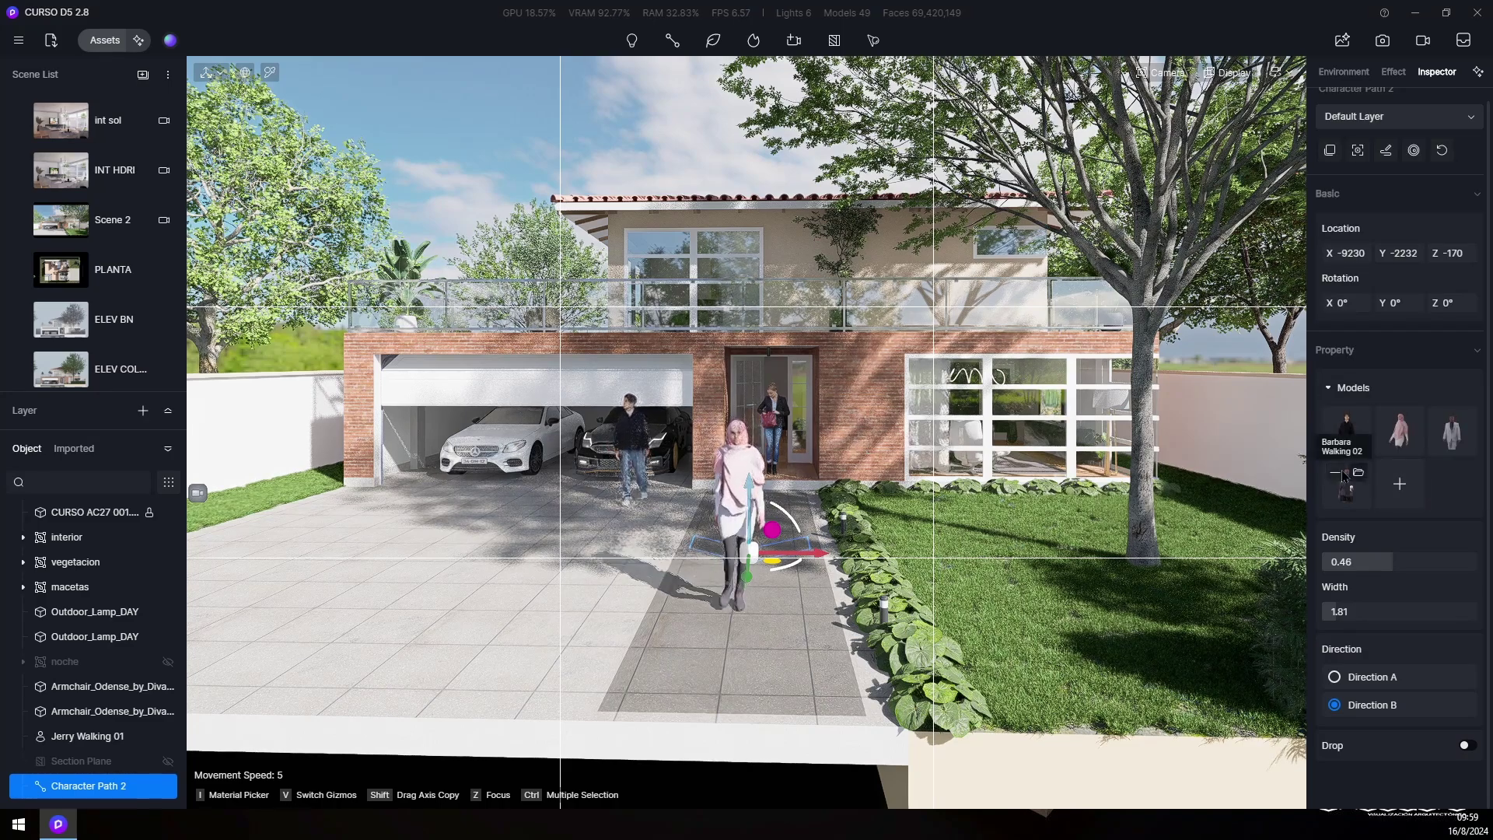
{"action": "left_click", "coordinate": [1335, 472]}
{"action": "left_click", "coordinate": [1441, 420]}
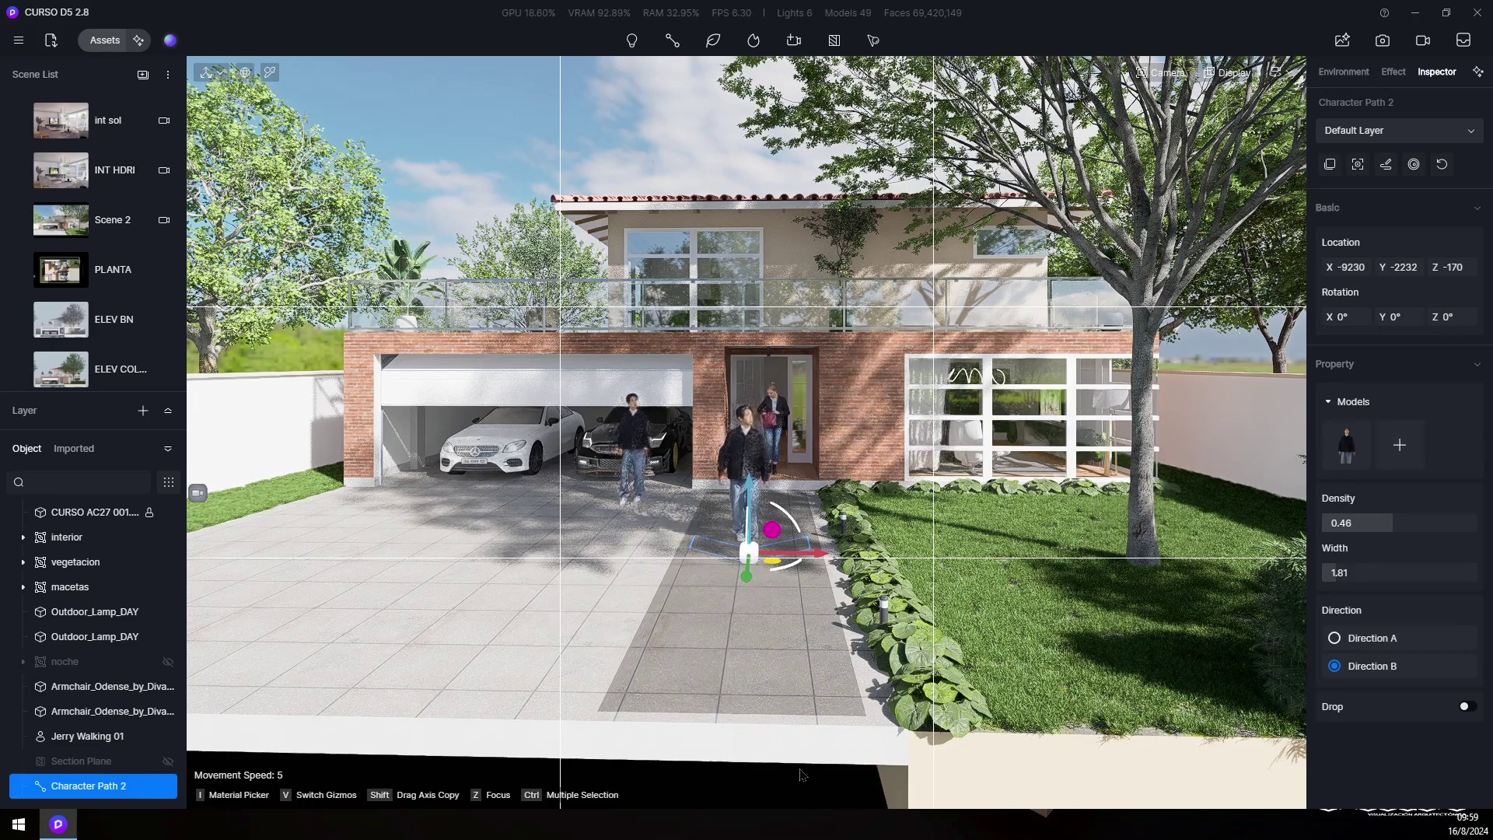
Switch to video mode, play Clip 1 through its 9 seconds and return to the clip's start.
{"action": "left_click", "coordinate": [1421, 42]}
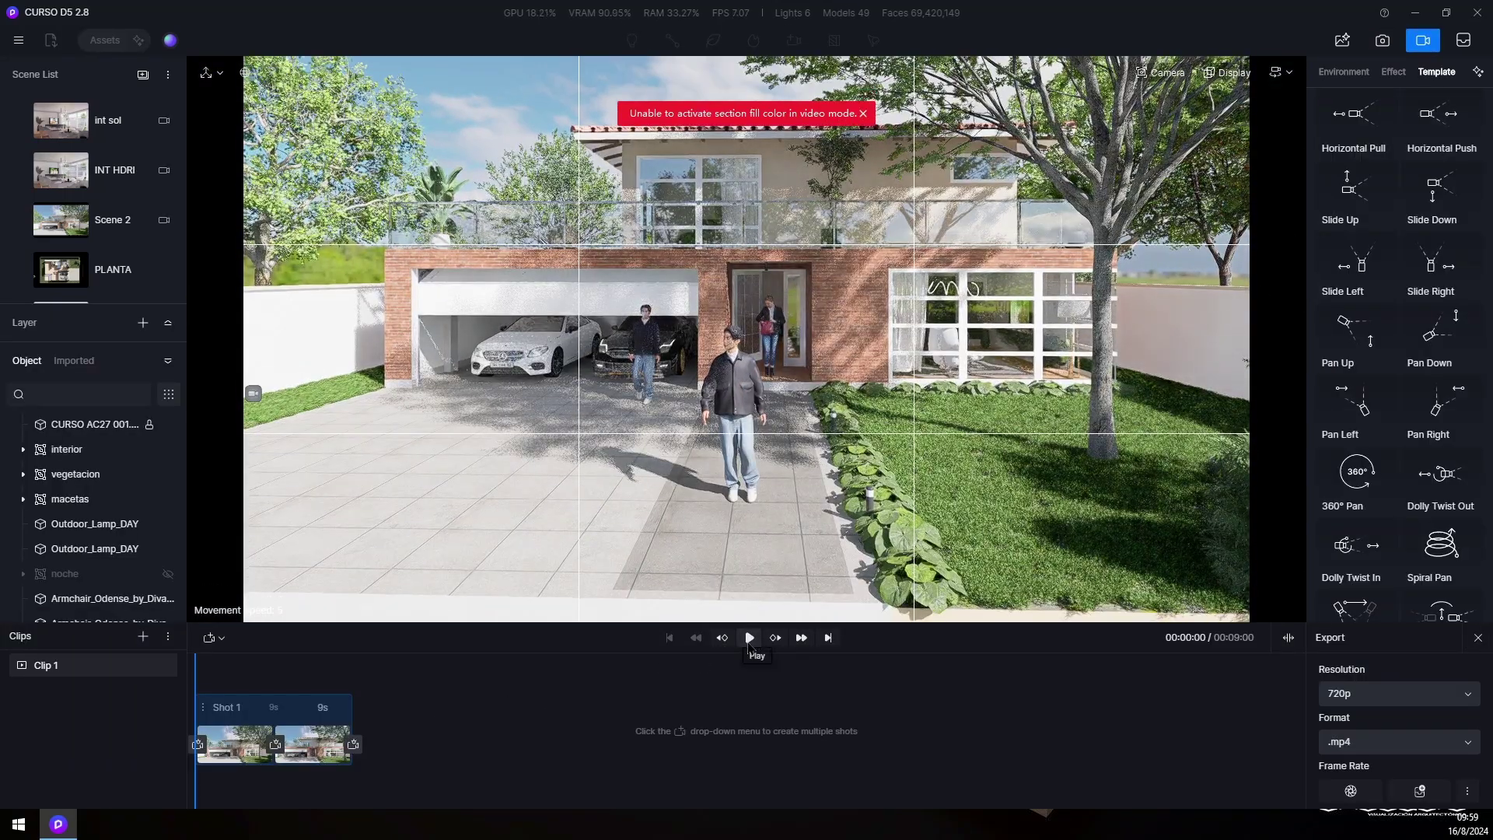
{"action": "left_click", "coordinate": [236, 765]}
{"action": "left_click", "coordinate": [328, 741]}
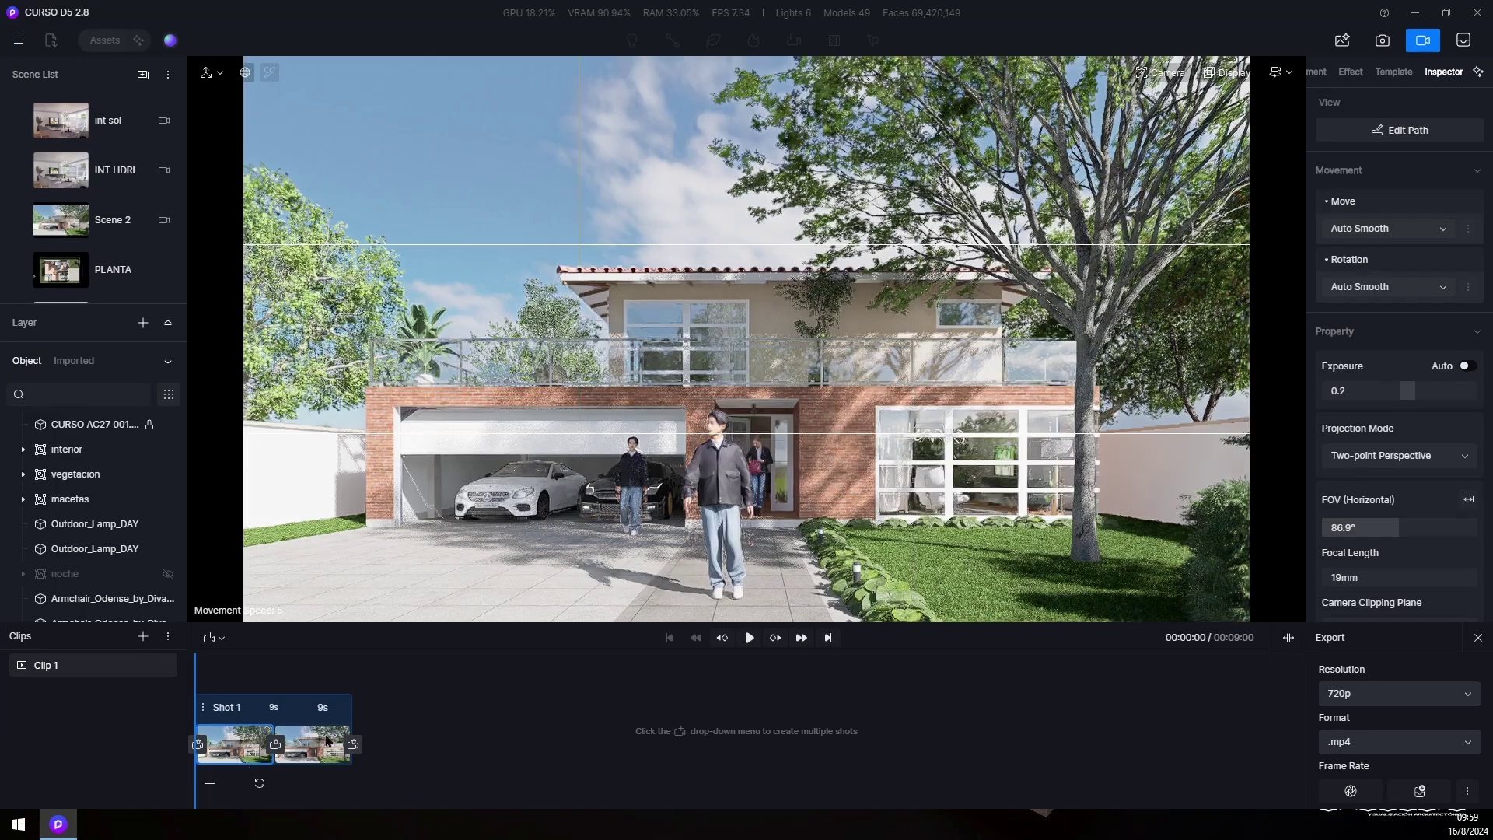
{"action": "left_click", "coordinate": [750, 643]}
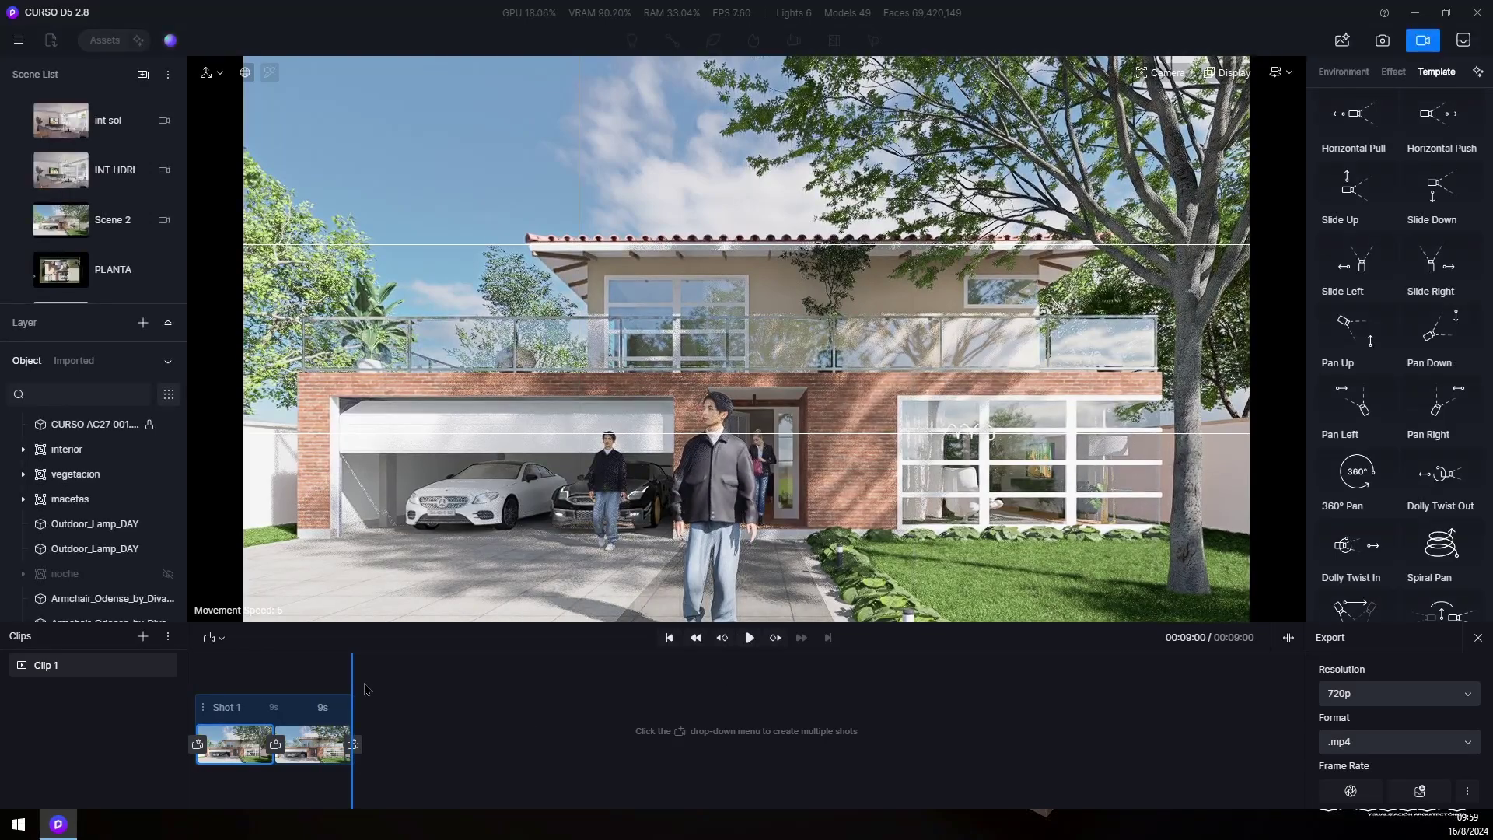
{"action": "left_click_drag", "start_coordinate": [352, 672], "coordinate": [194, 672]}
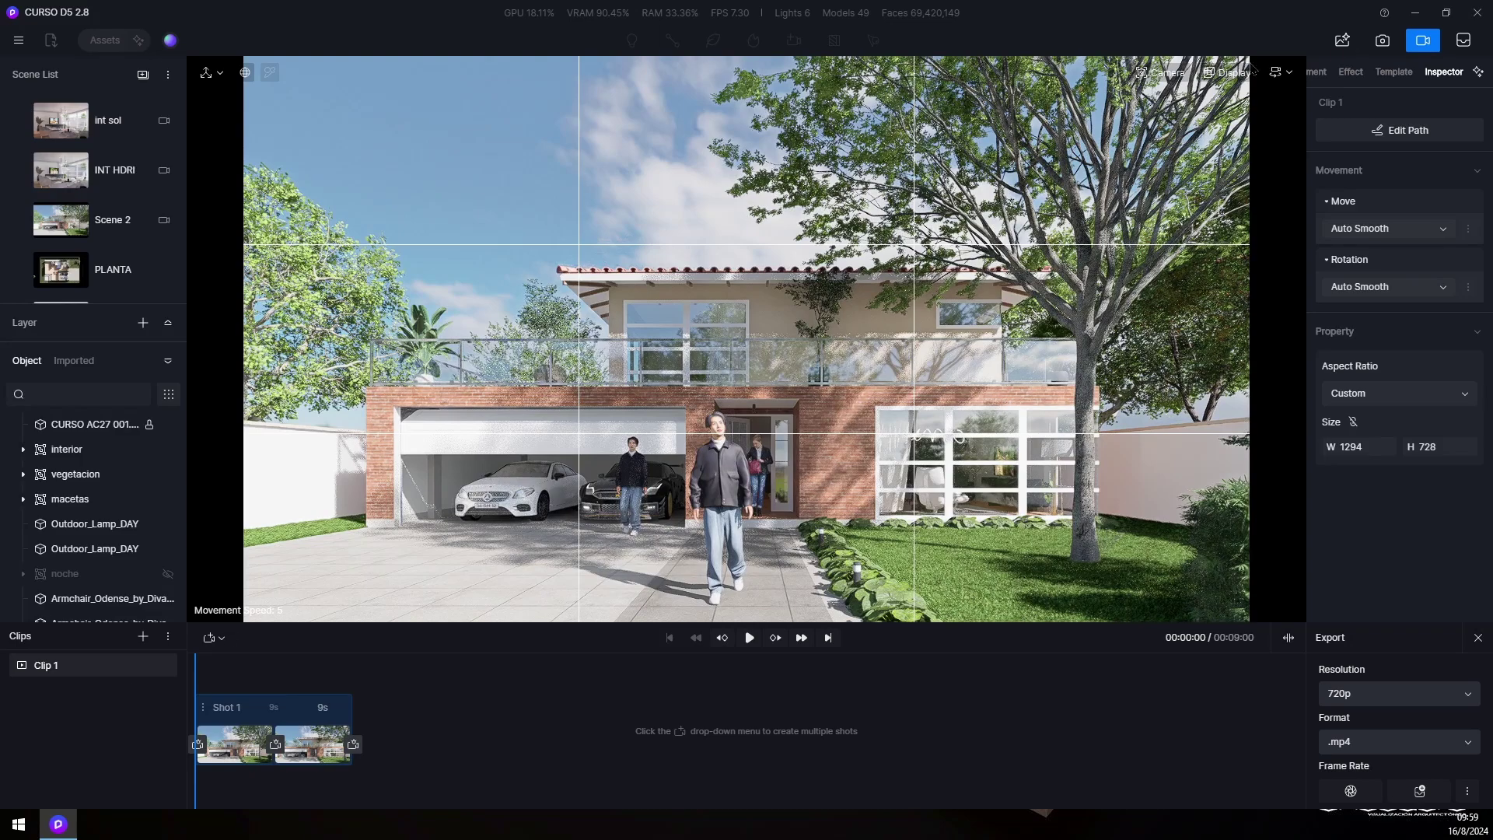
Replay Clip 1 from the start to compare the path character's movement with the stand-alone figure by the garage.
{"action": "left_click", "coordinate": [749, 638]}
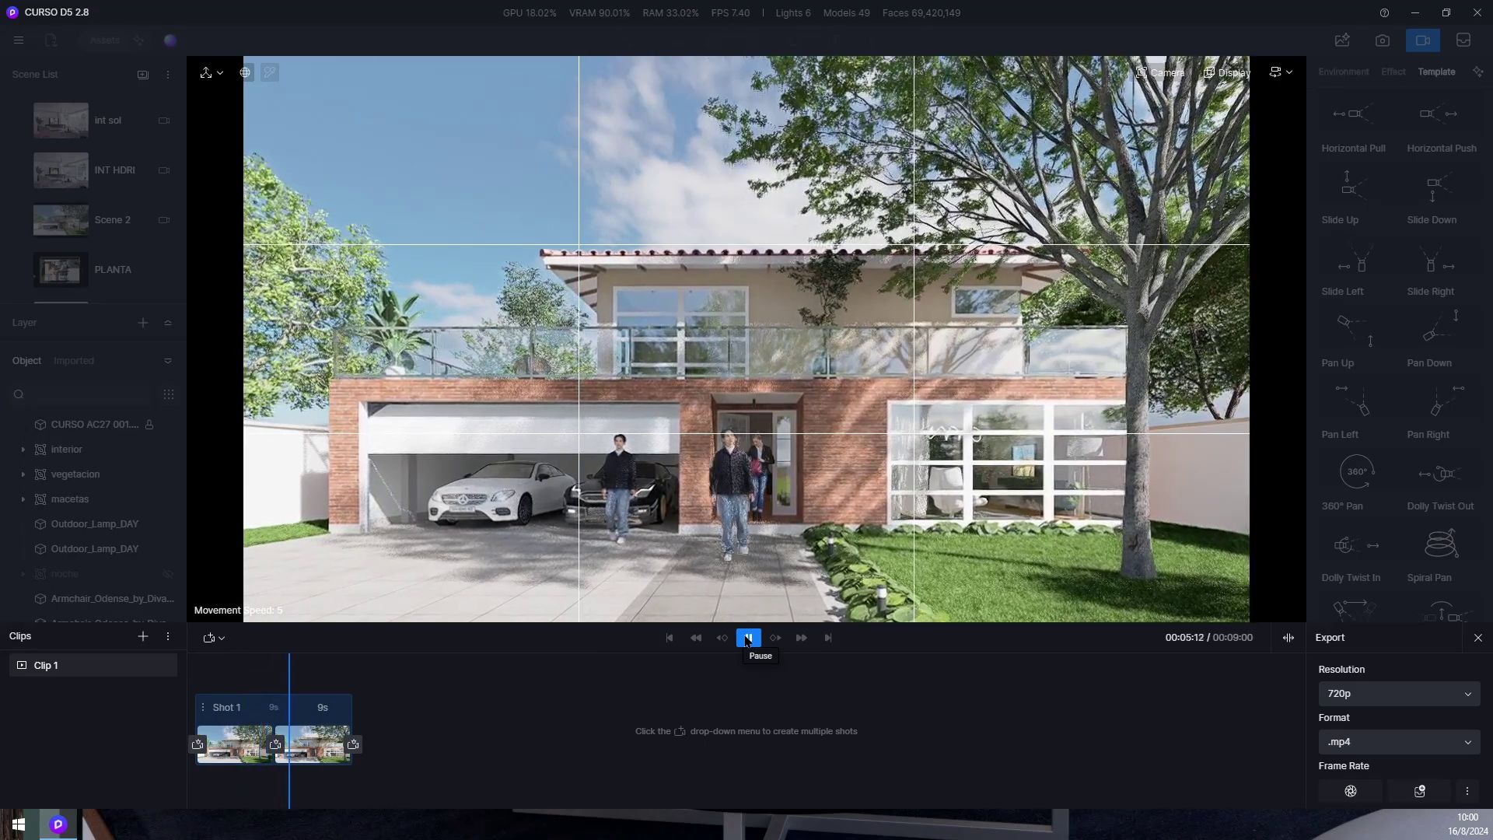
{"action": "left_click", "coordinate": [748, 637]}
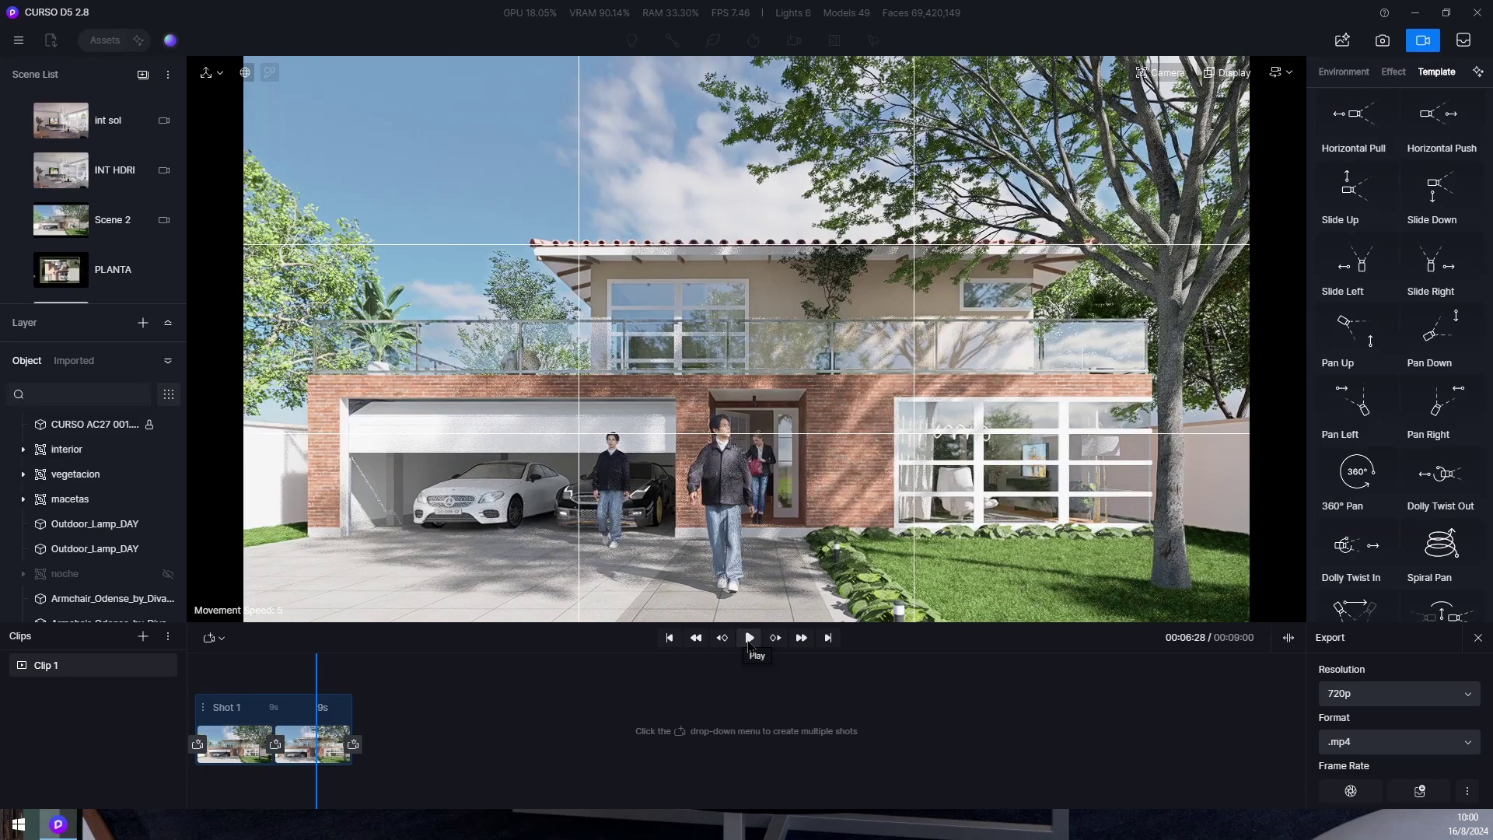
{"action": "left_click", "coordinate": [749, 637]}
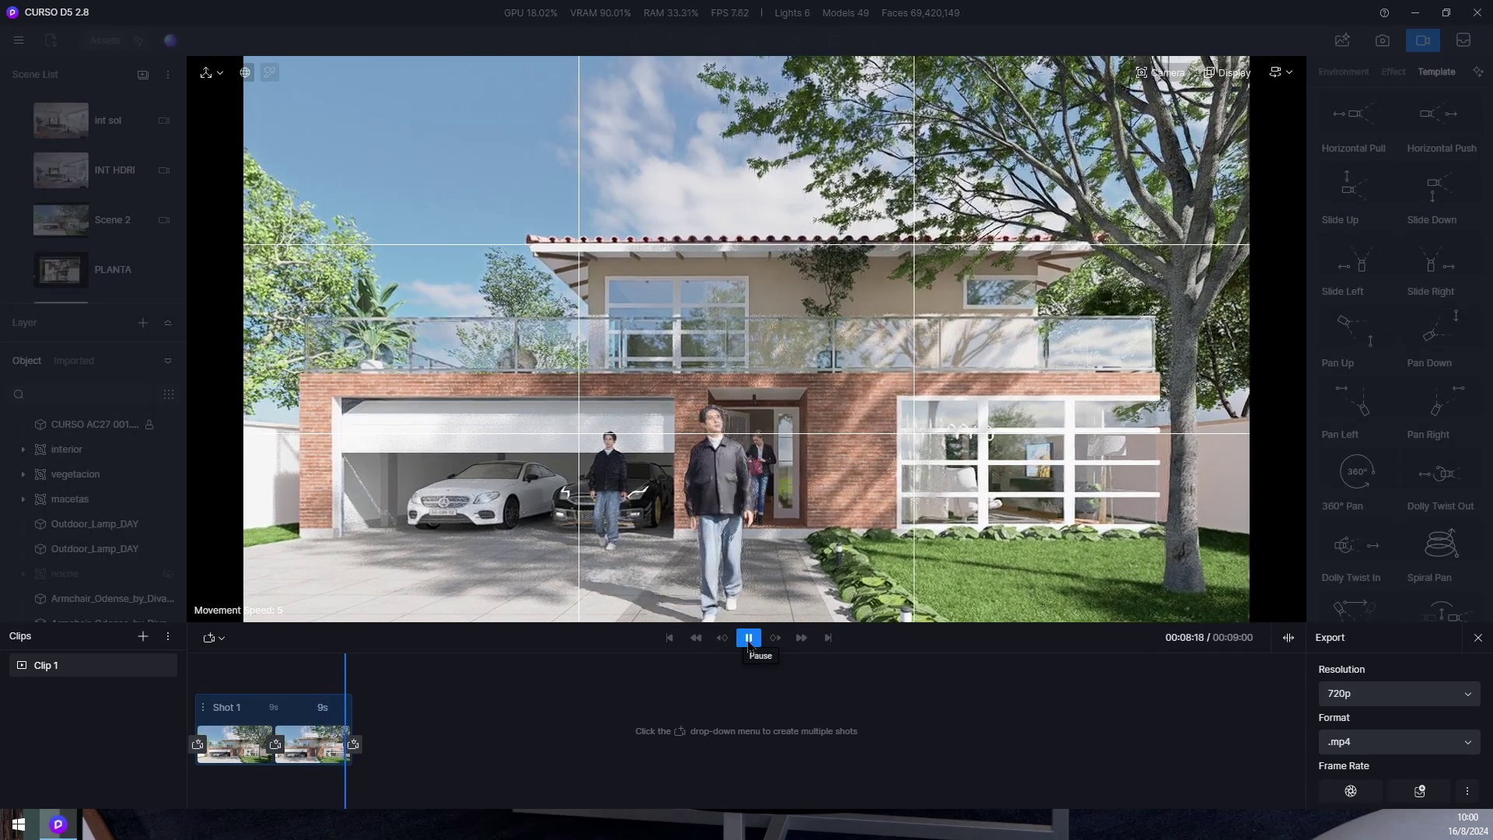
{"action": "left_click", "coordinate": [196, 673]}
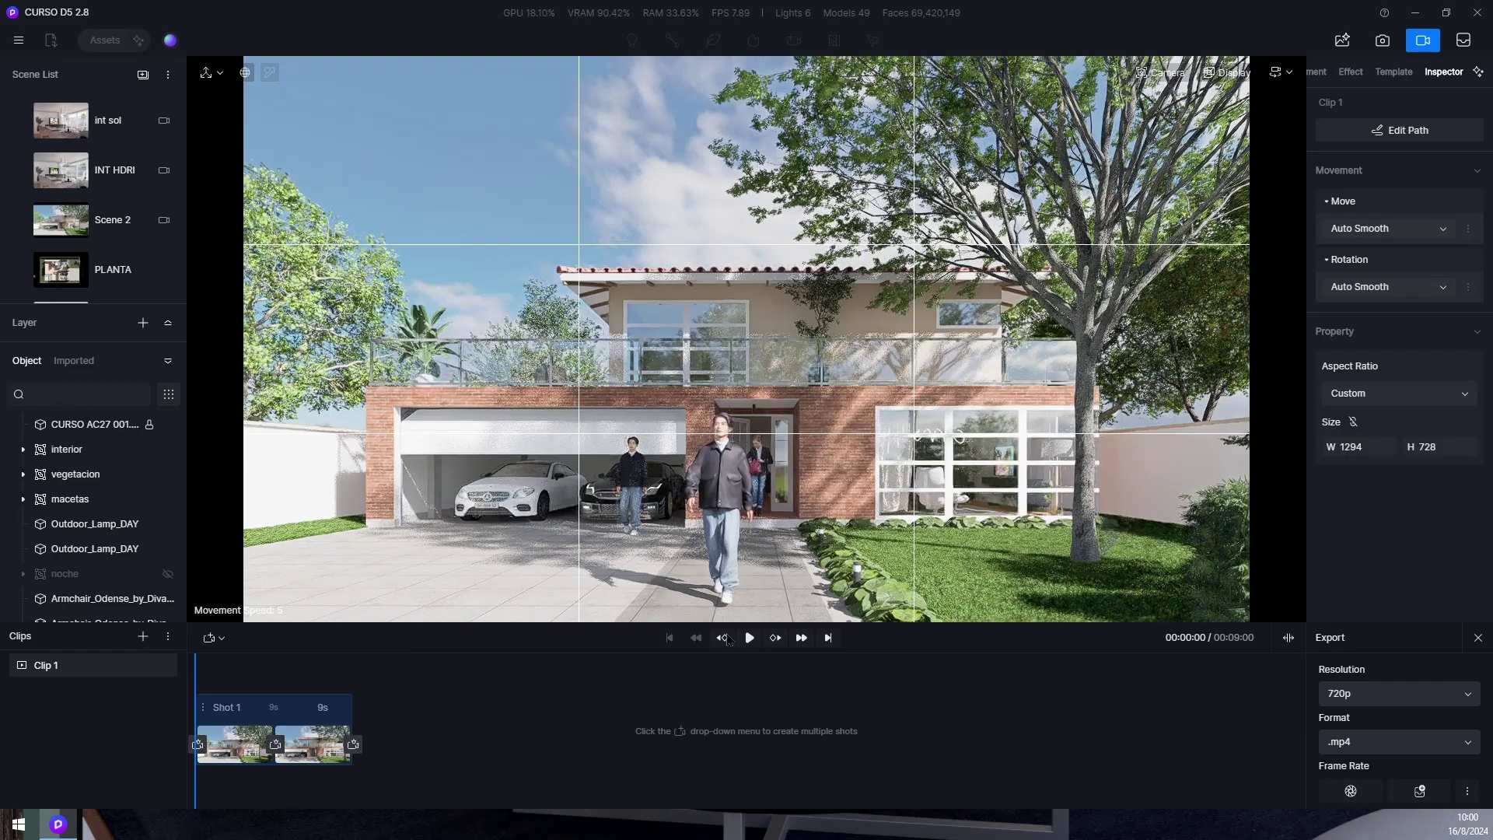
{"action": "left_click", "coordinate": [745, 641]}
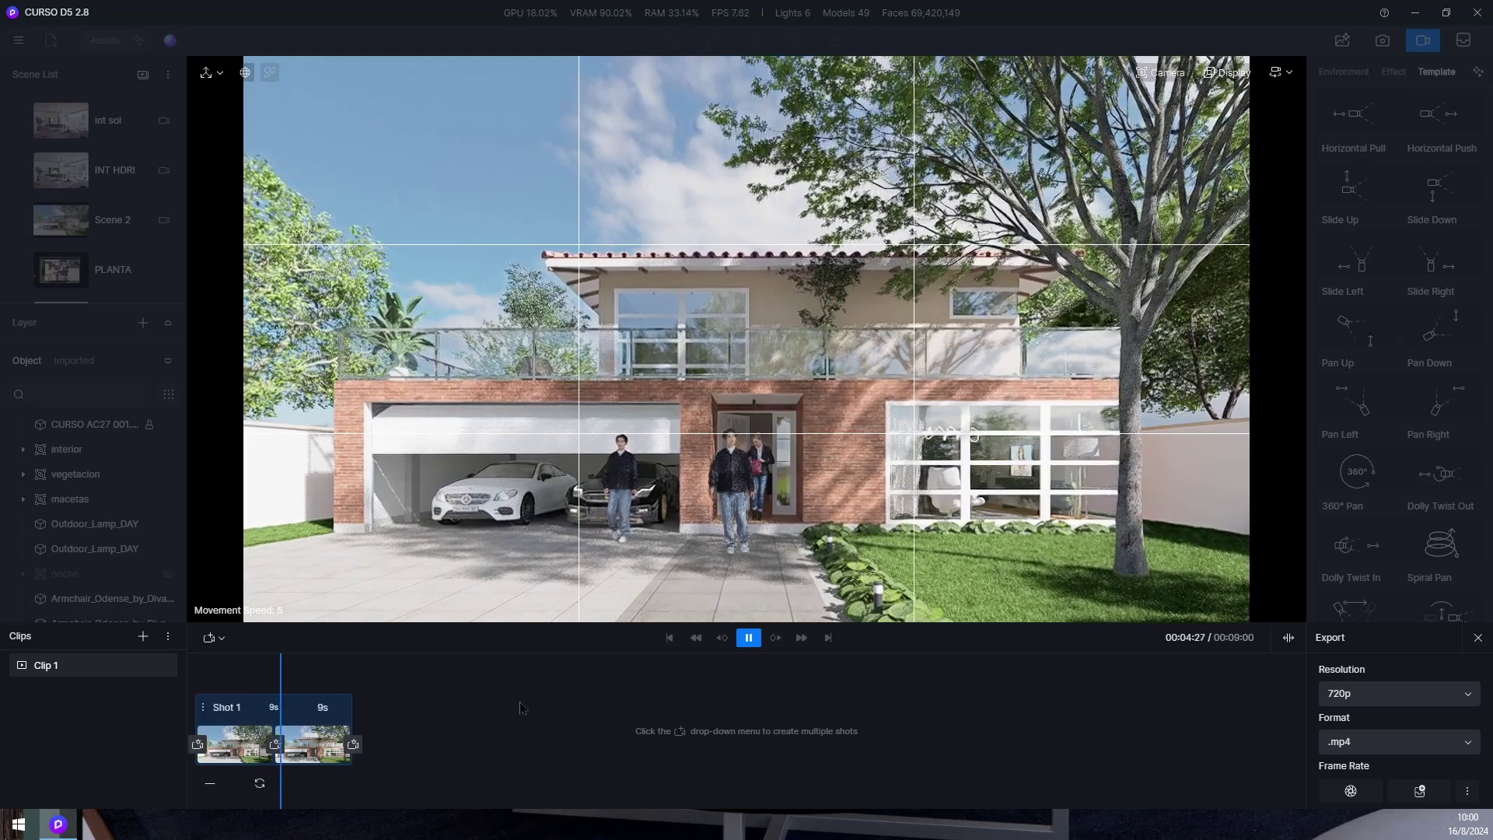
{"action": "left_click", "coordinate": [748, 638]}
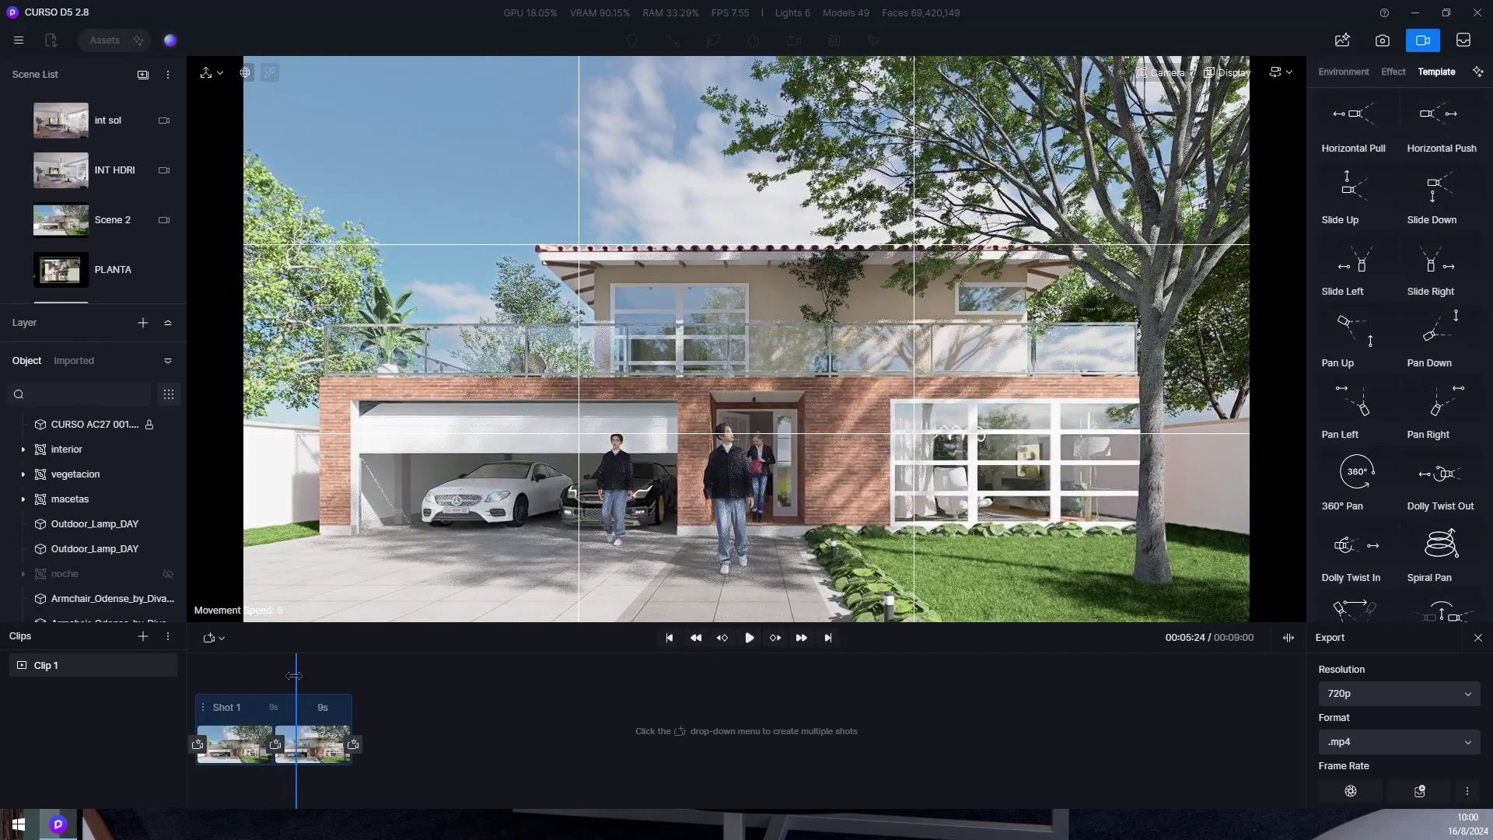
{"action": "left_click_drag", "start_coordinate": [294, 675], "coordinate": [195, 676]}
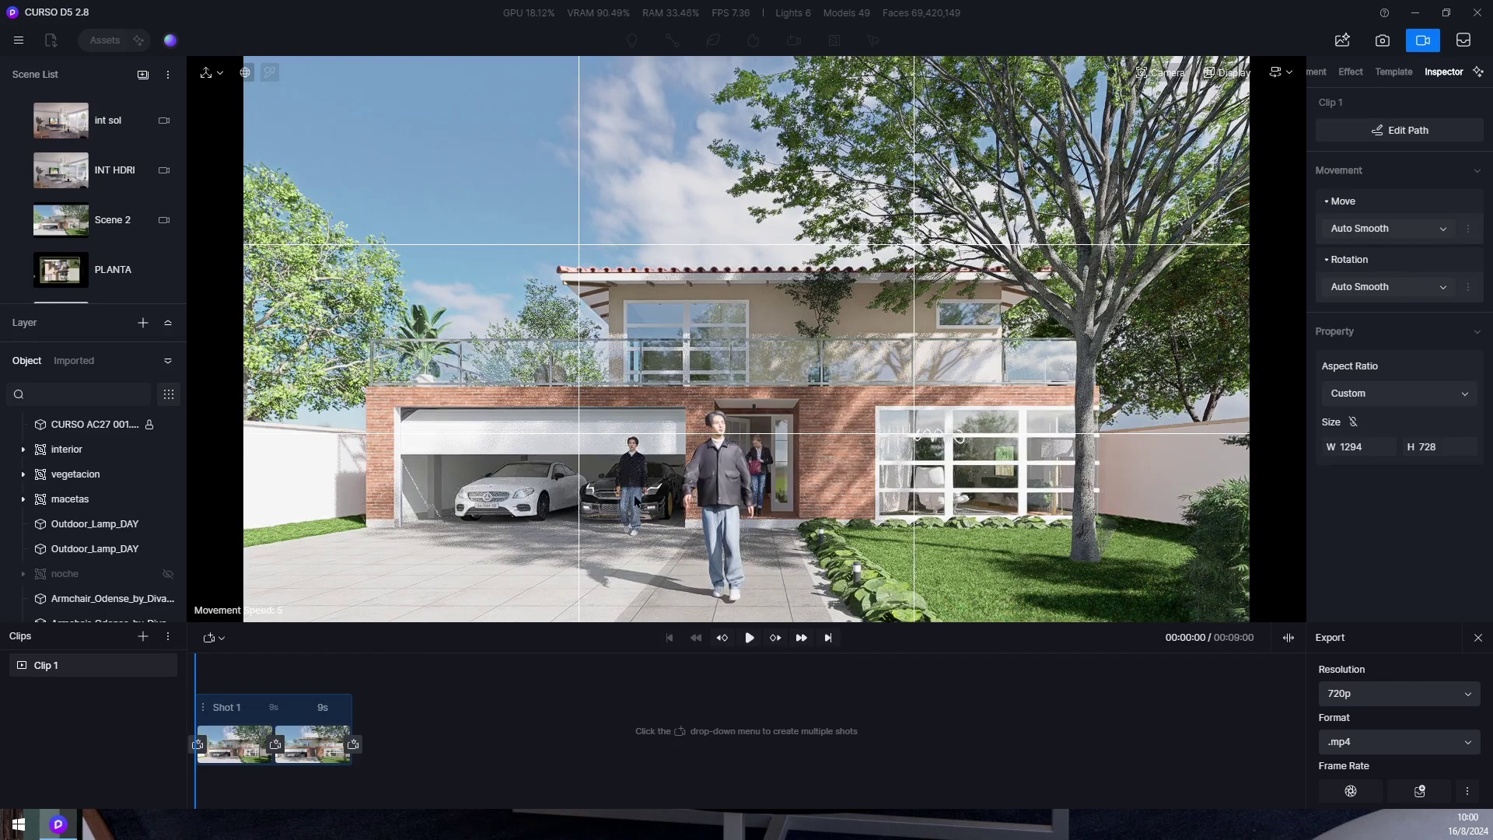
Animate Jerry Walking 01 with keyframes at 00:00:00 and 00:09:00, moving him forward along the driveway to Y -5435 at the end.
{"action": "left_click", "coordinate": [623, 477]}
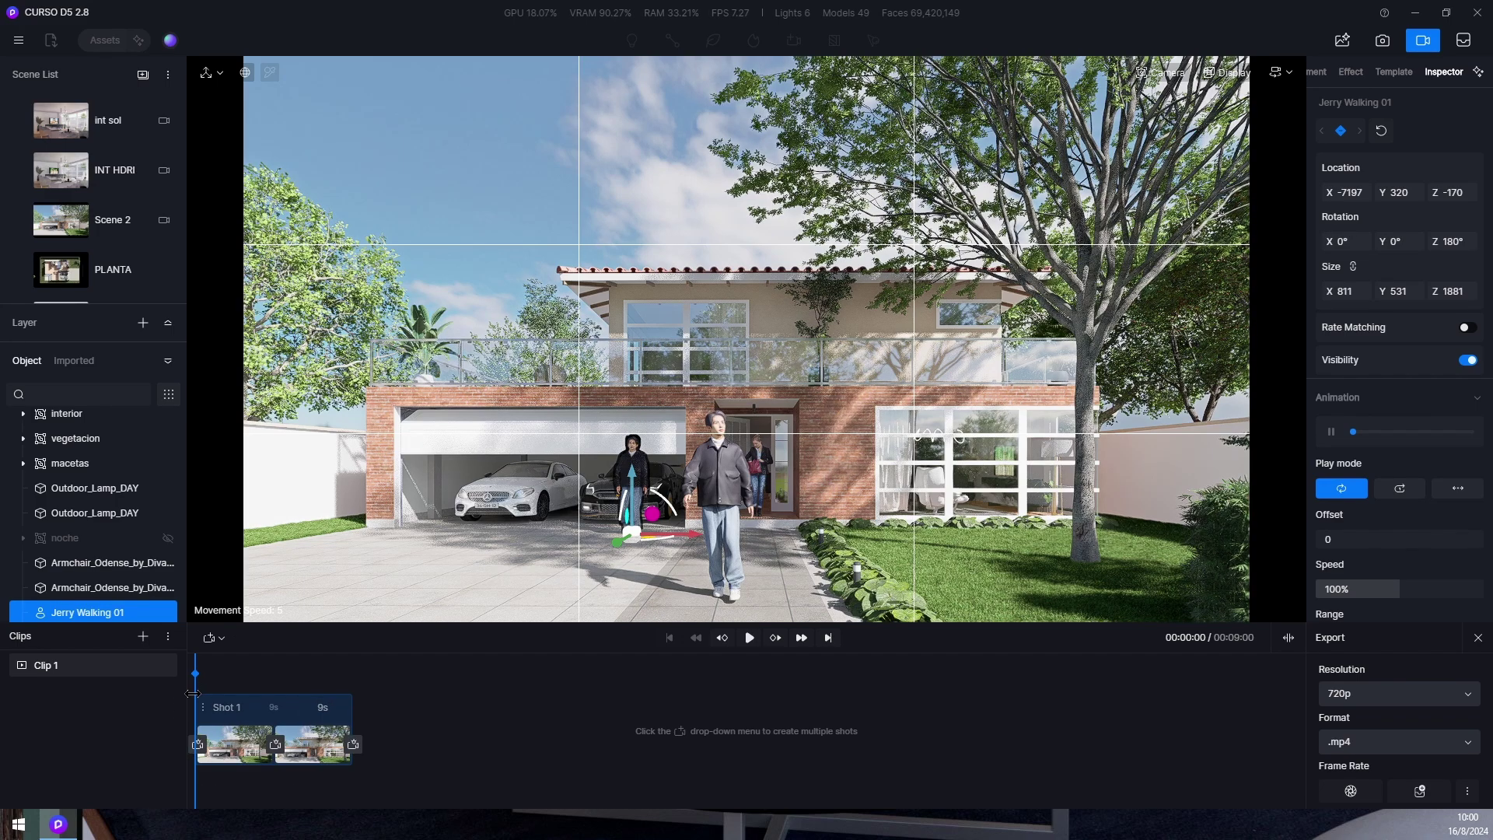
{"action": "left_click_drag", "start_coordinate": [204, 695], "coordinate": [350, 715]}
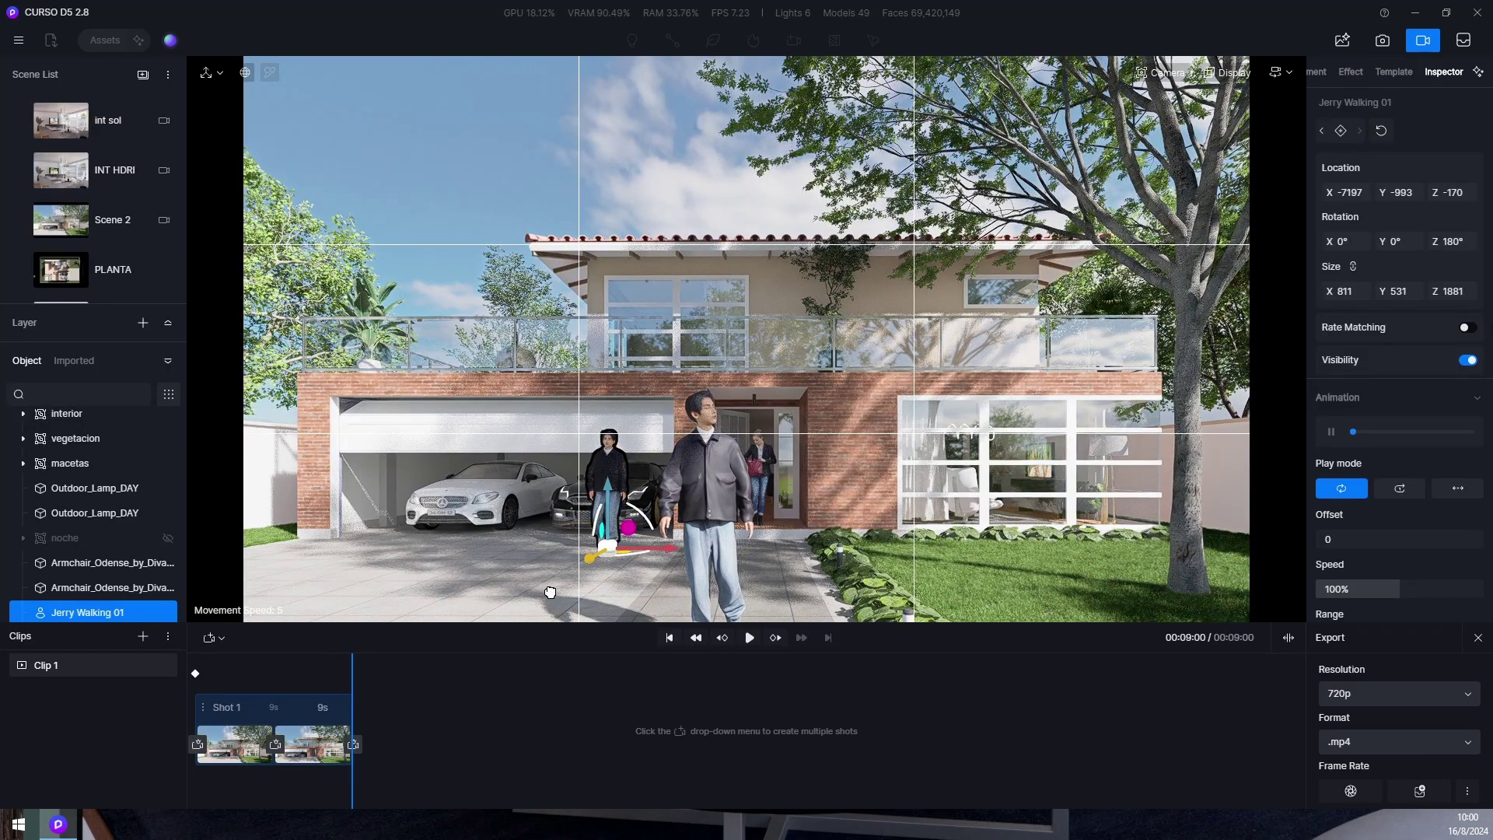
{"action": "left_click_drag", "start_coordinate": [550, 592], "coordinate": [405, 627]}
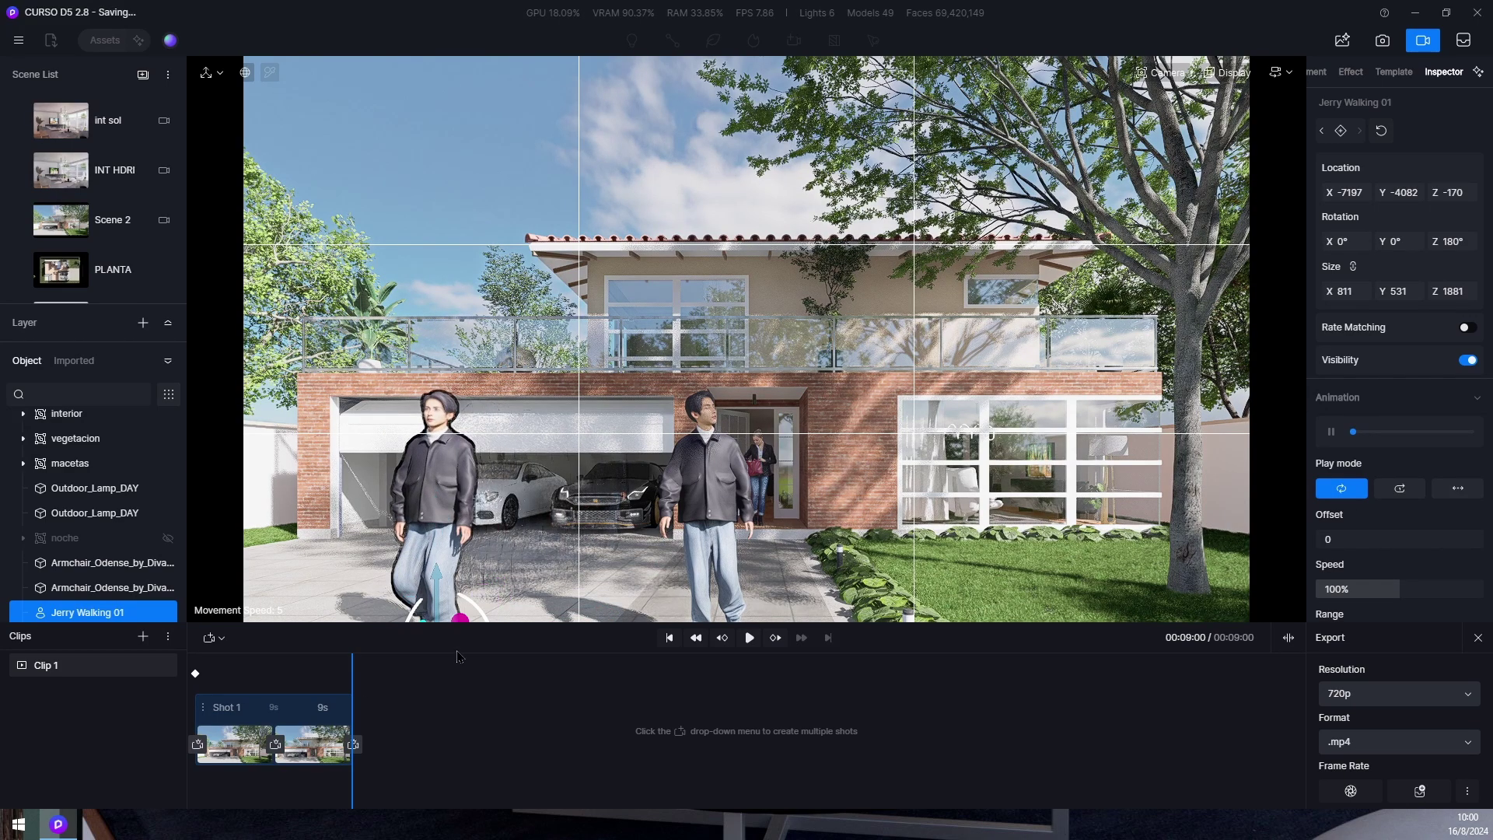
{"action": "right_click_drag", "start_coordinate": [718, 558], "coordinate": [555, 615]}
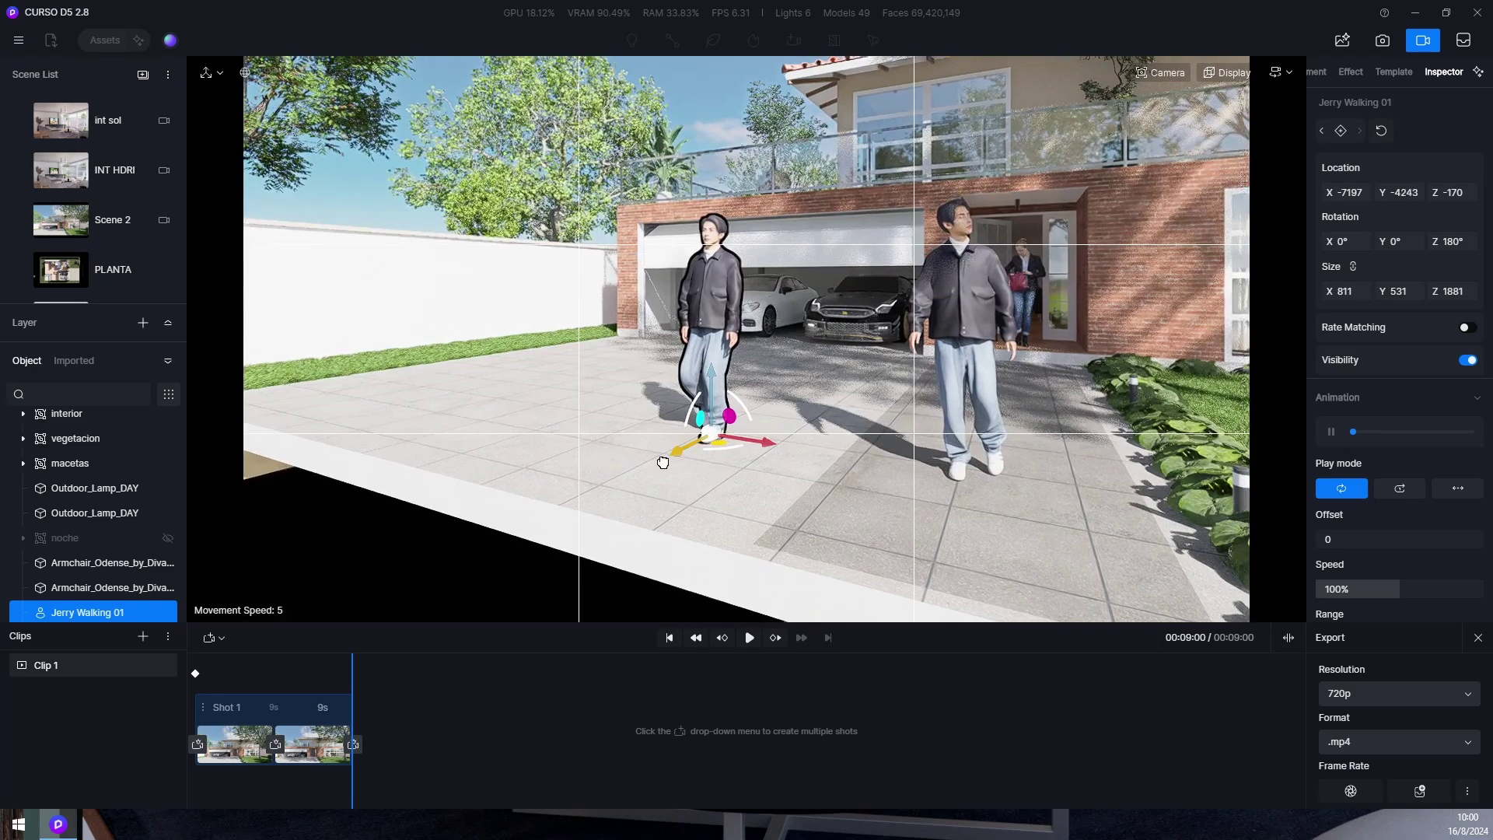
{"action": "left_click_drag", "start_coordinate": [664, 462], "coordinate": [541, 546]}
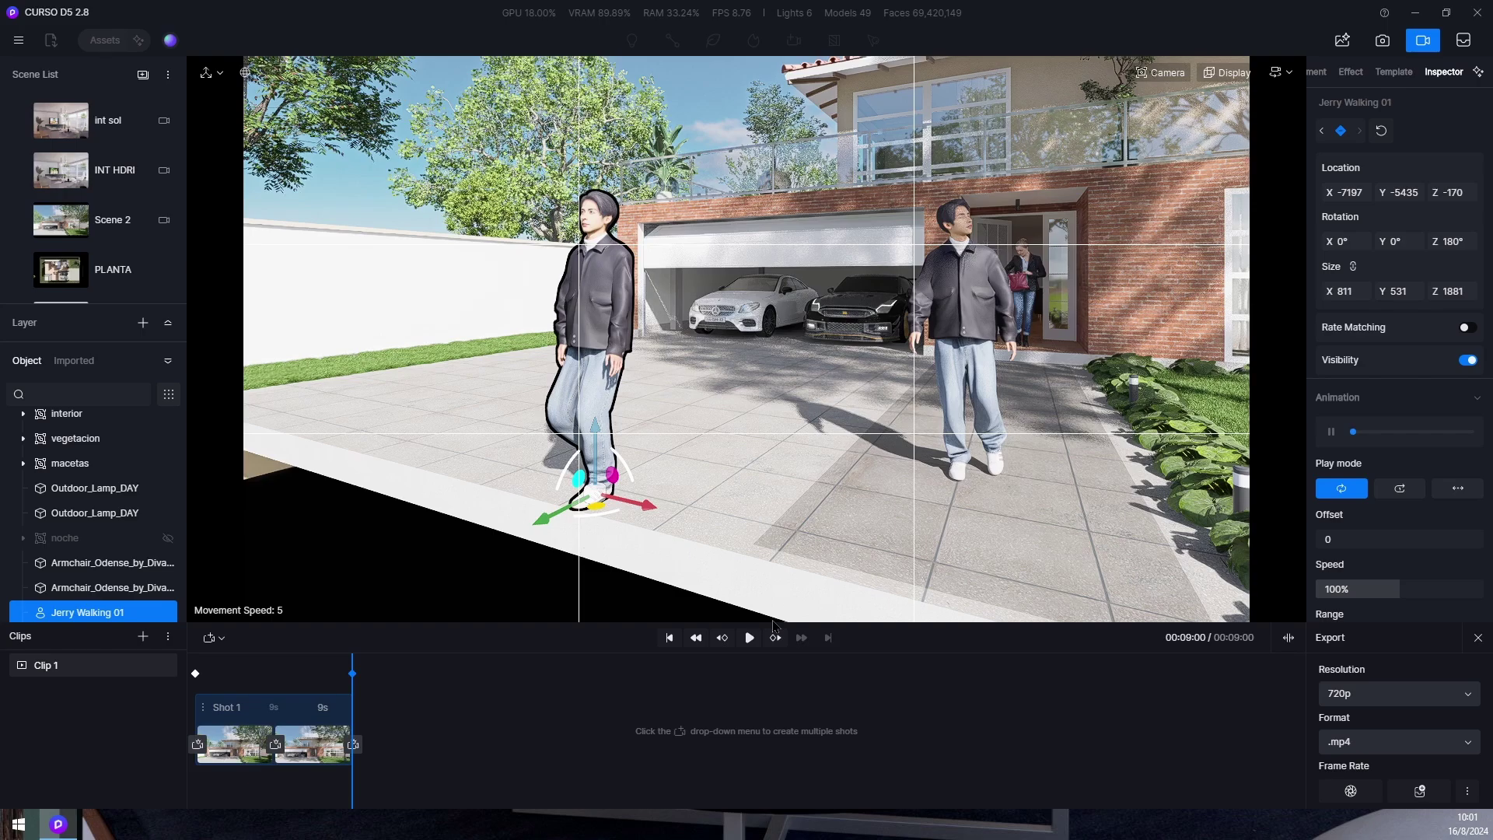
Play Clip 1 from the beginning to review Jerry Walking 01's keyframed walk beside the path character.
{"action": "left_click", "coordinate": [753, 638]}
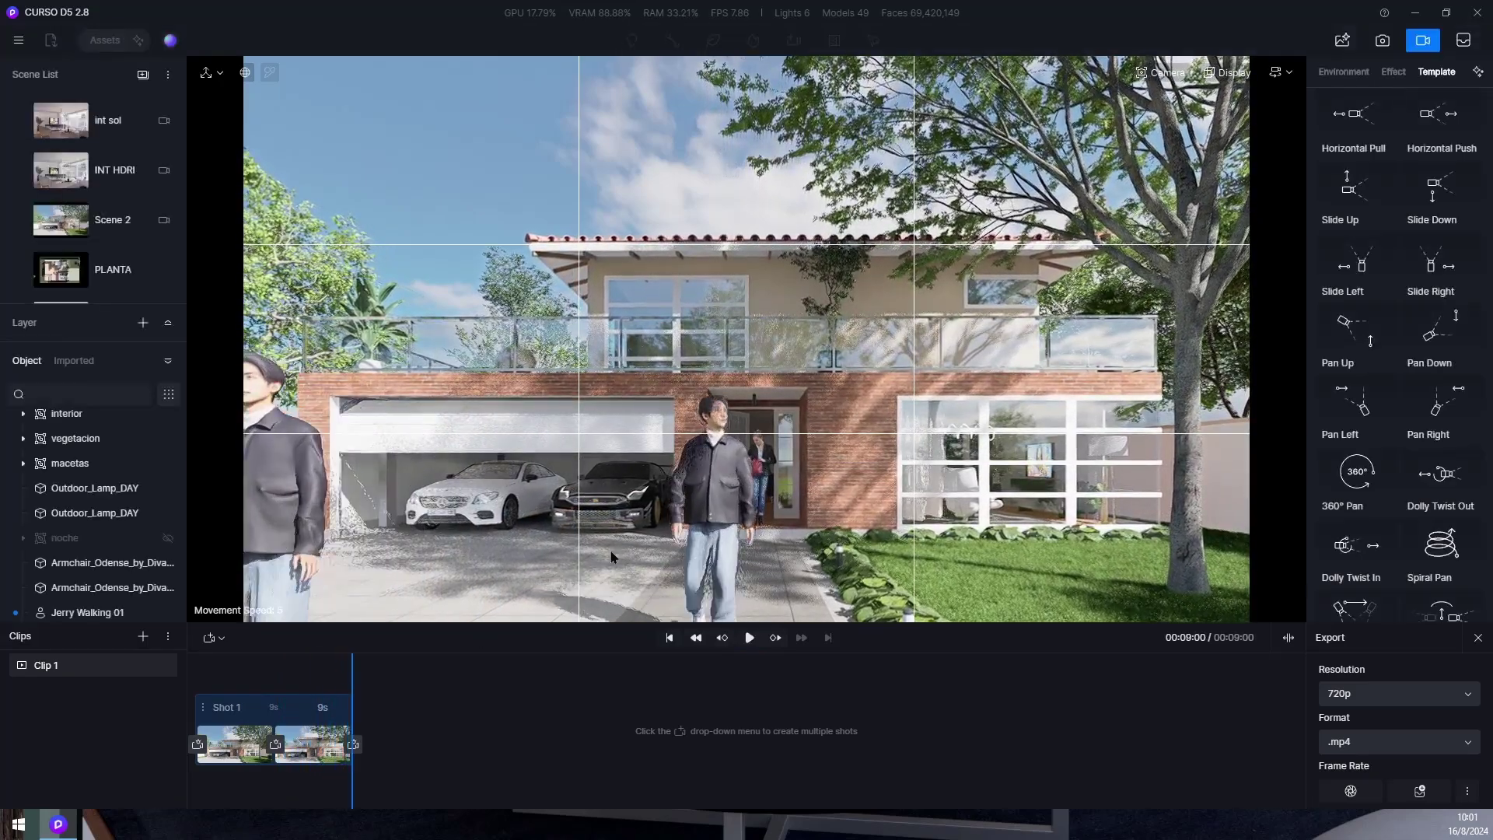
{"action": "left_click_drag", "start_coordinate": [354, 670], "coordinate": [148, 697]}
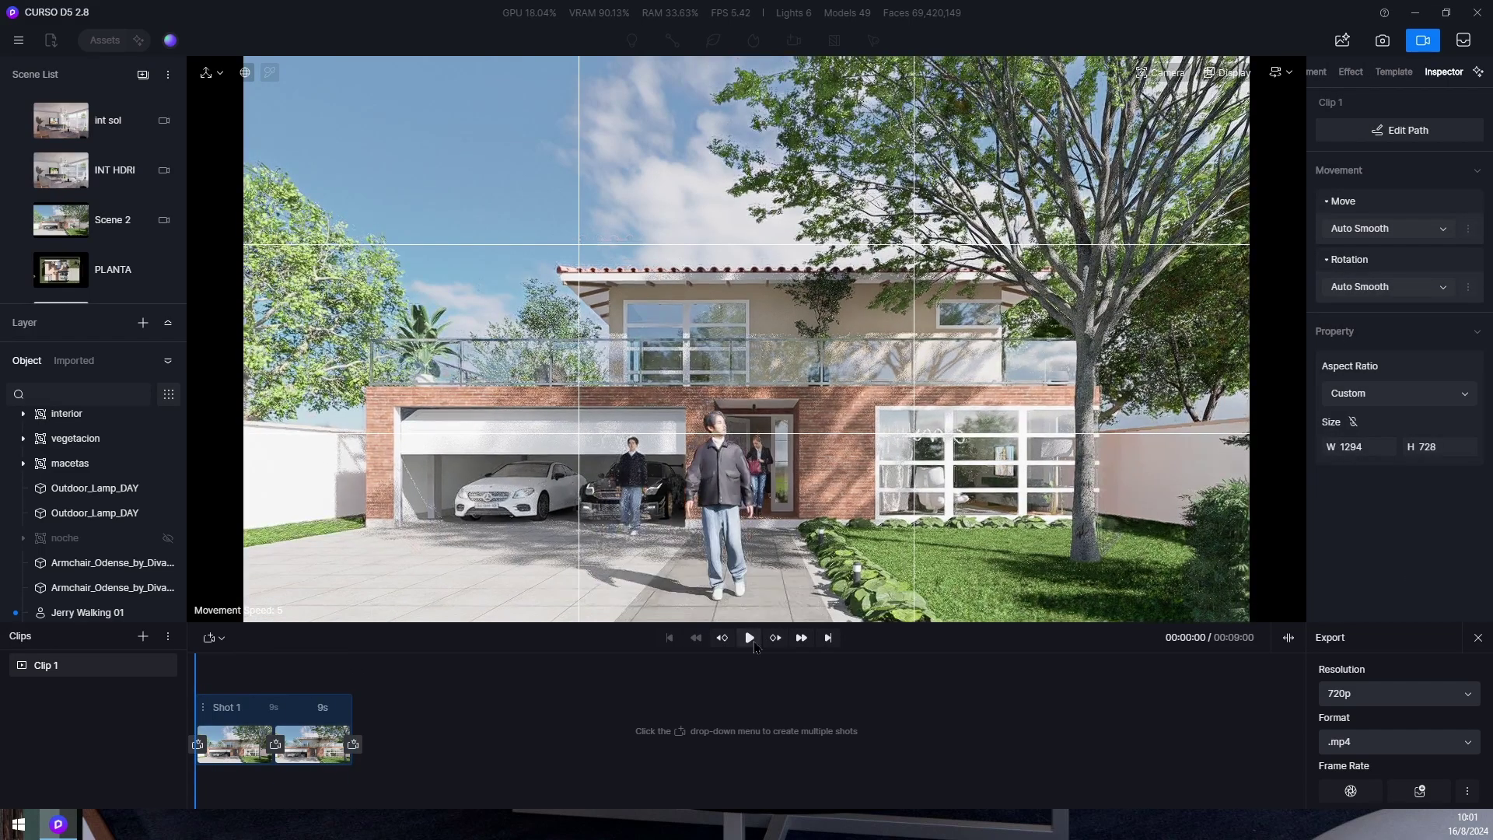
{"action": "left_click", "coordinate": [749, 638]}
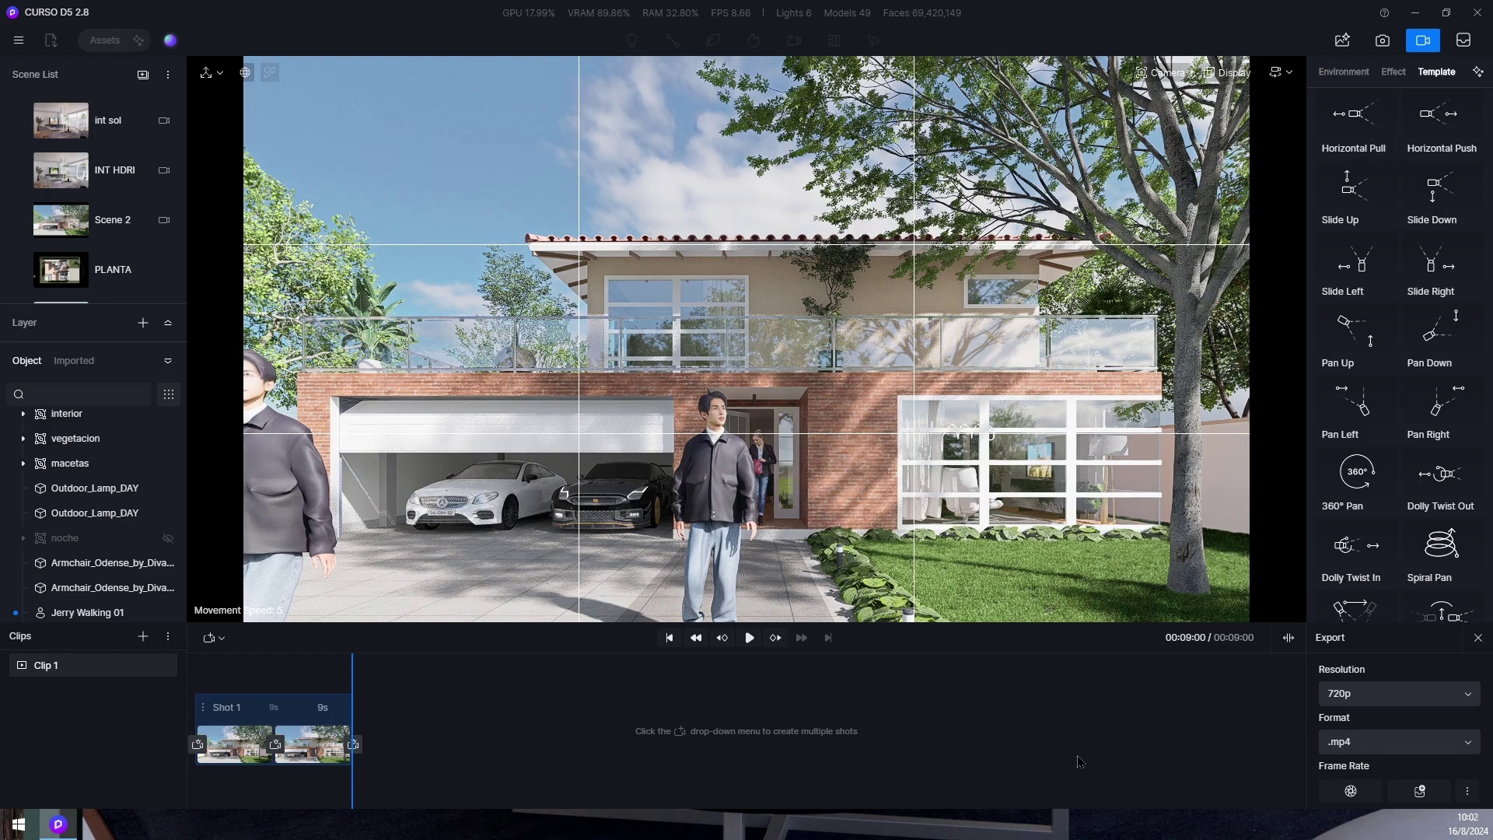
Leave video mode and open the driveway character path for node editing from a raised view of the house front.
{"action": "left_click", "coordinate": [1477, 638]}
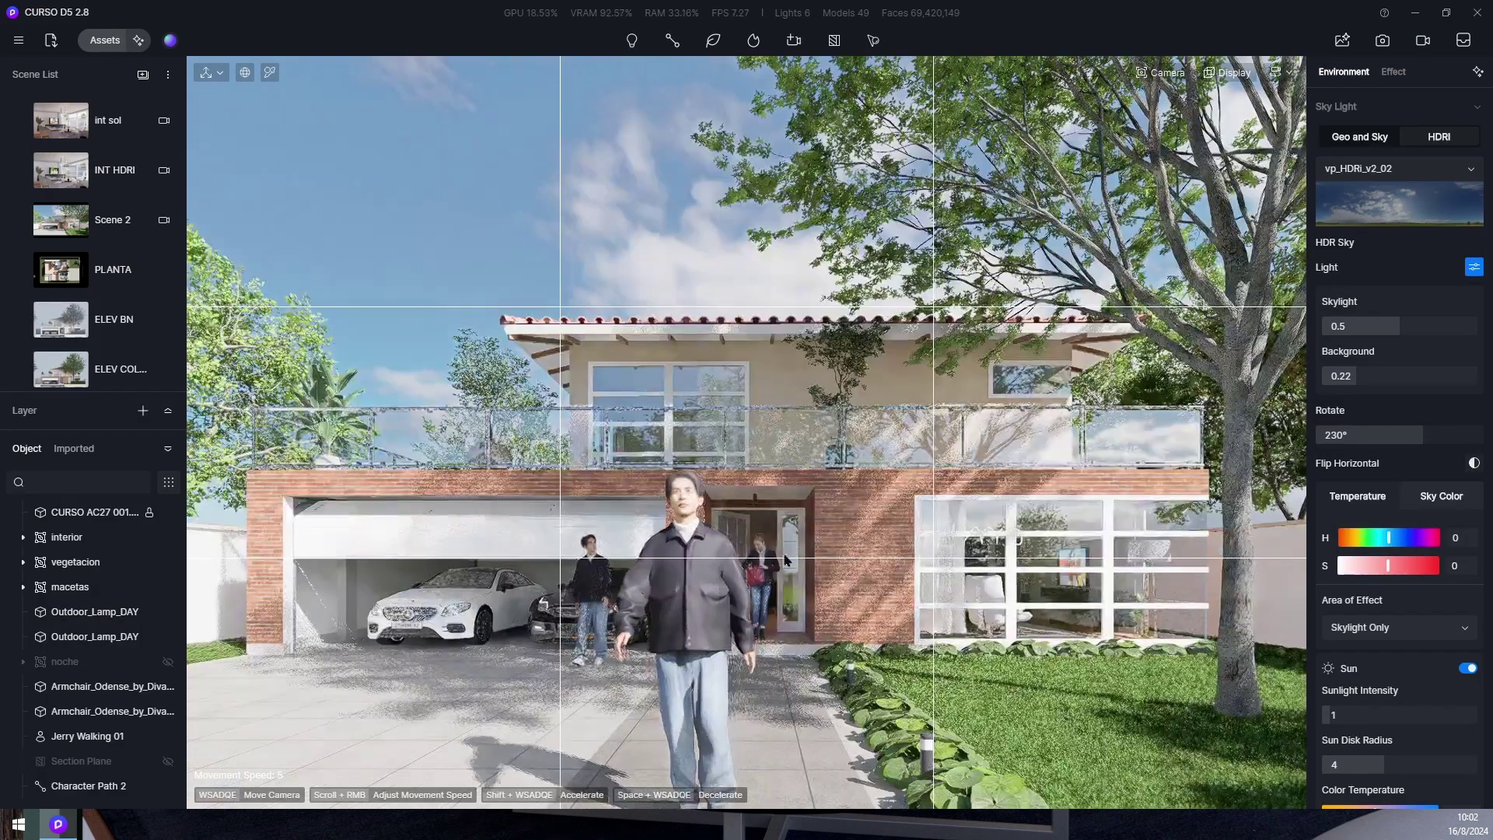
{"action": "right_click_drag", "start_coordinate": [785, 560], "coordinate": [1148, 631]}
{"action": "scroll", "coordinate": [1153, 661], "scroll_direction": "down", "scroll_amount": 4}
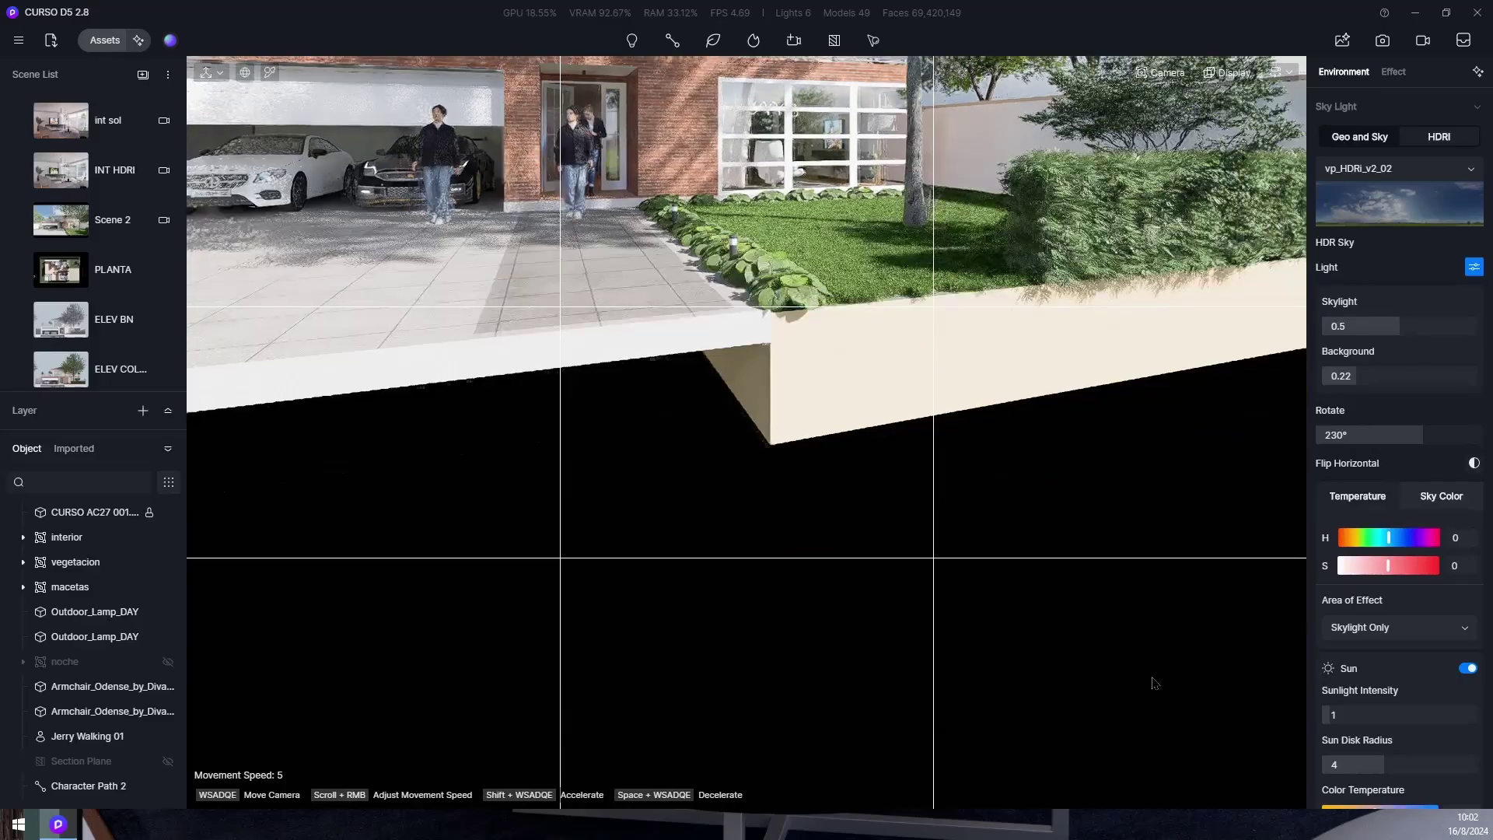
{"action": "right_click_drag", "start_coordinate": [1004, 556], "coordinate": [969, 520]}
{"action": "key", "text": "e"}
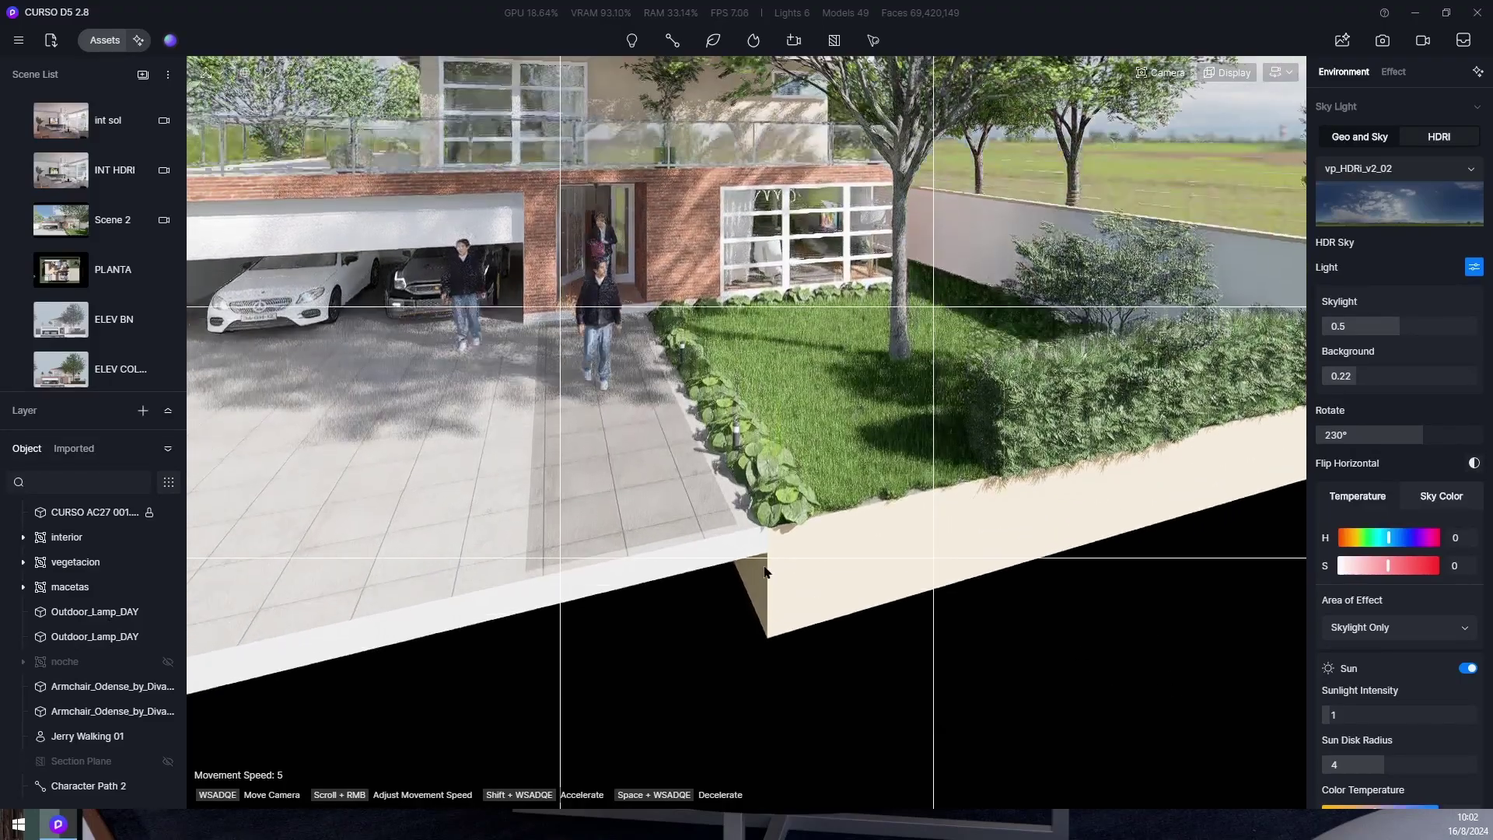
{"action": "right_click_drag", "start_coordinate": [879, 506], "coordinate": [810, 617]}
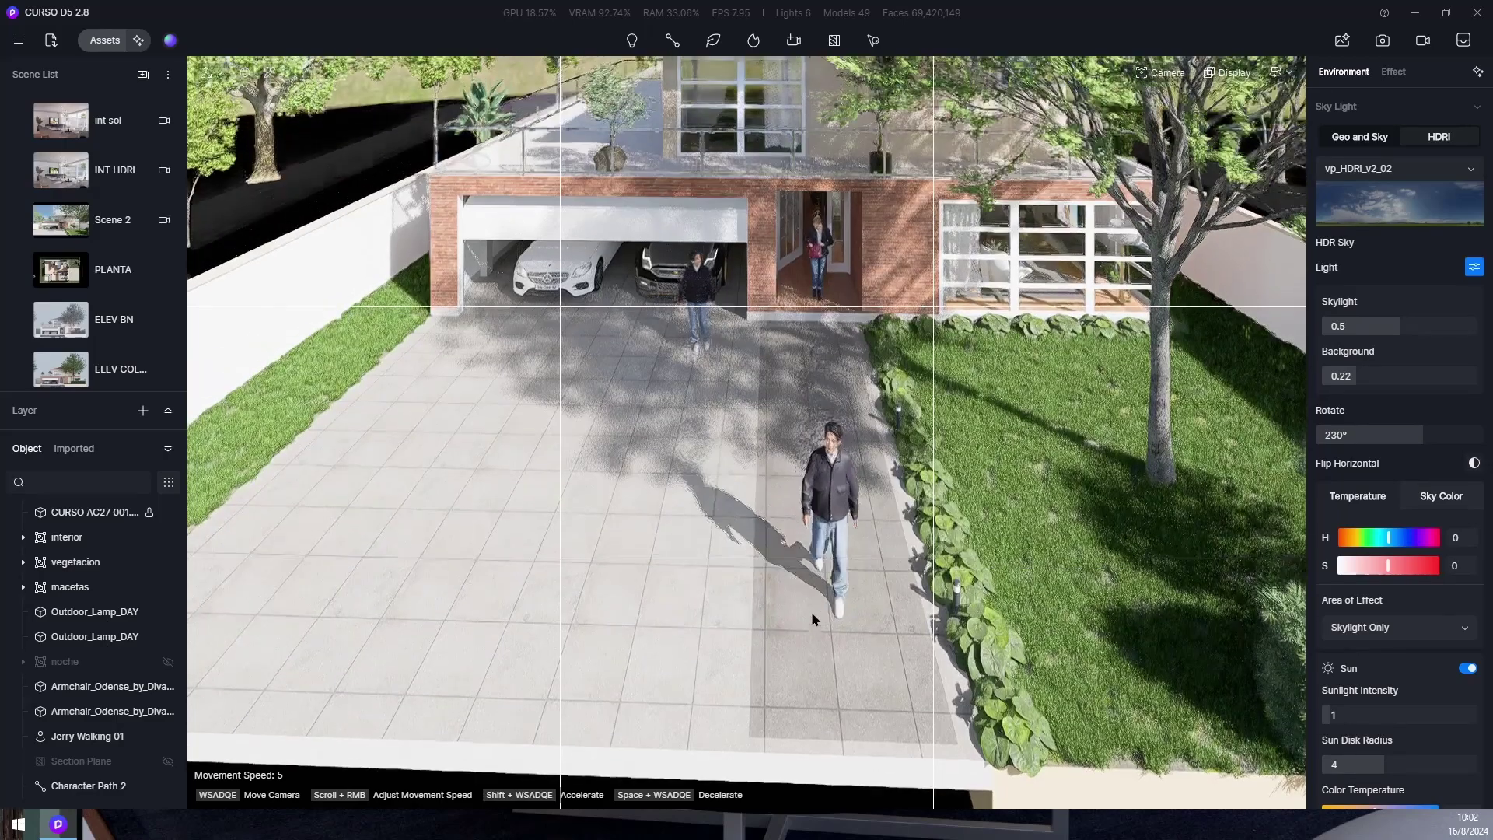
{"action": "left_click", "coordinate": [813, 614]}
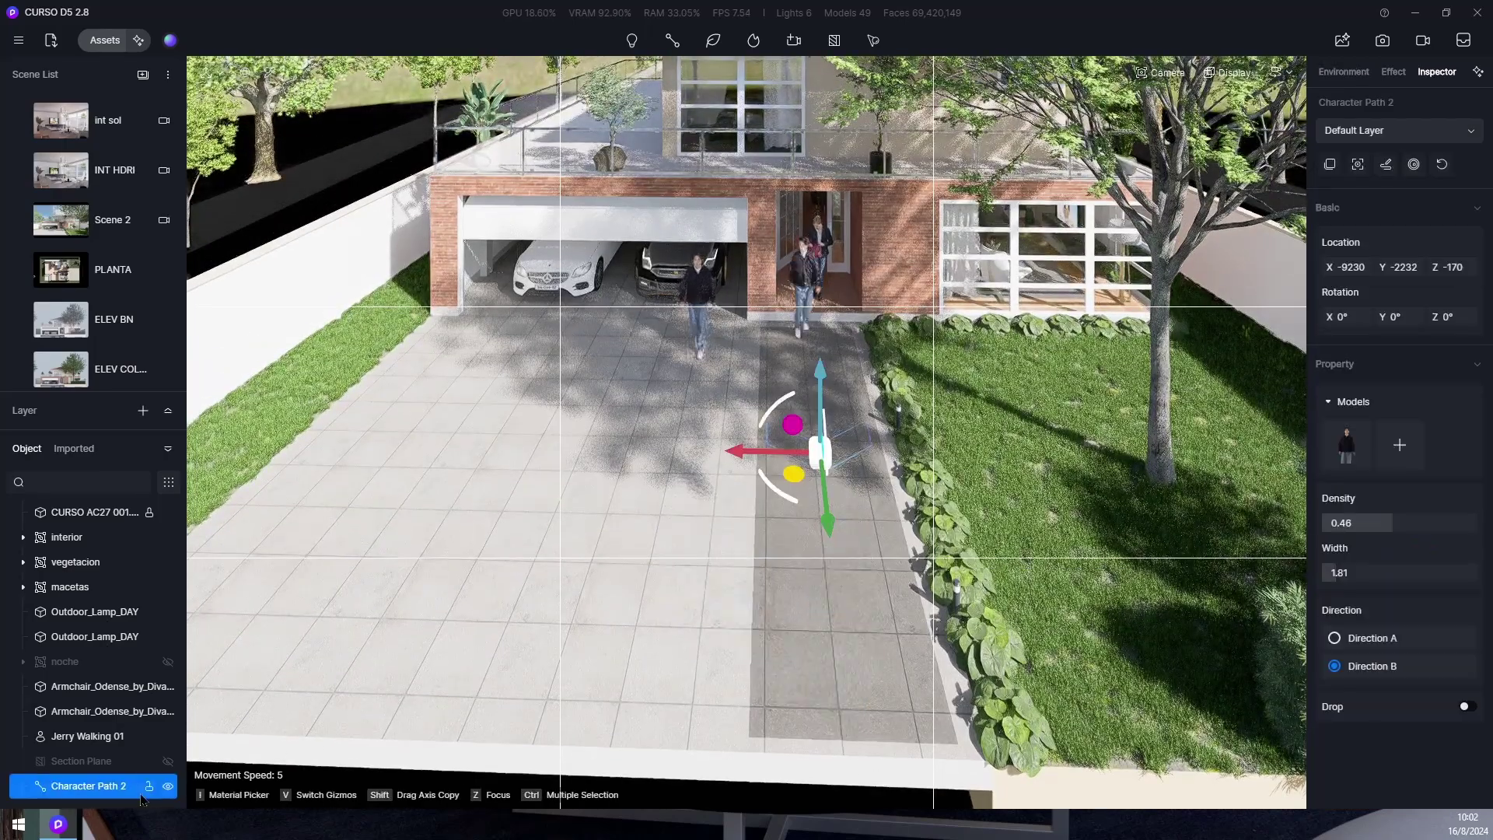
{"action": "left_click", "coordinate": [1386, 164]}
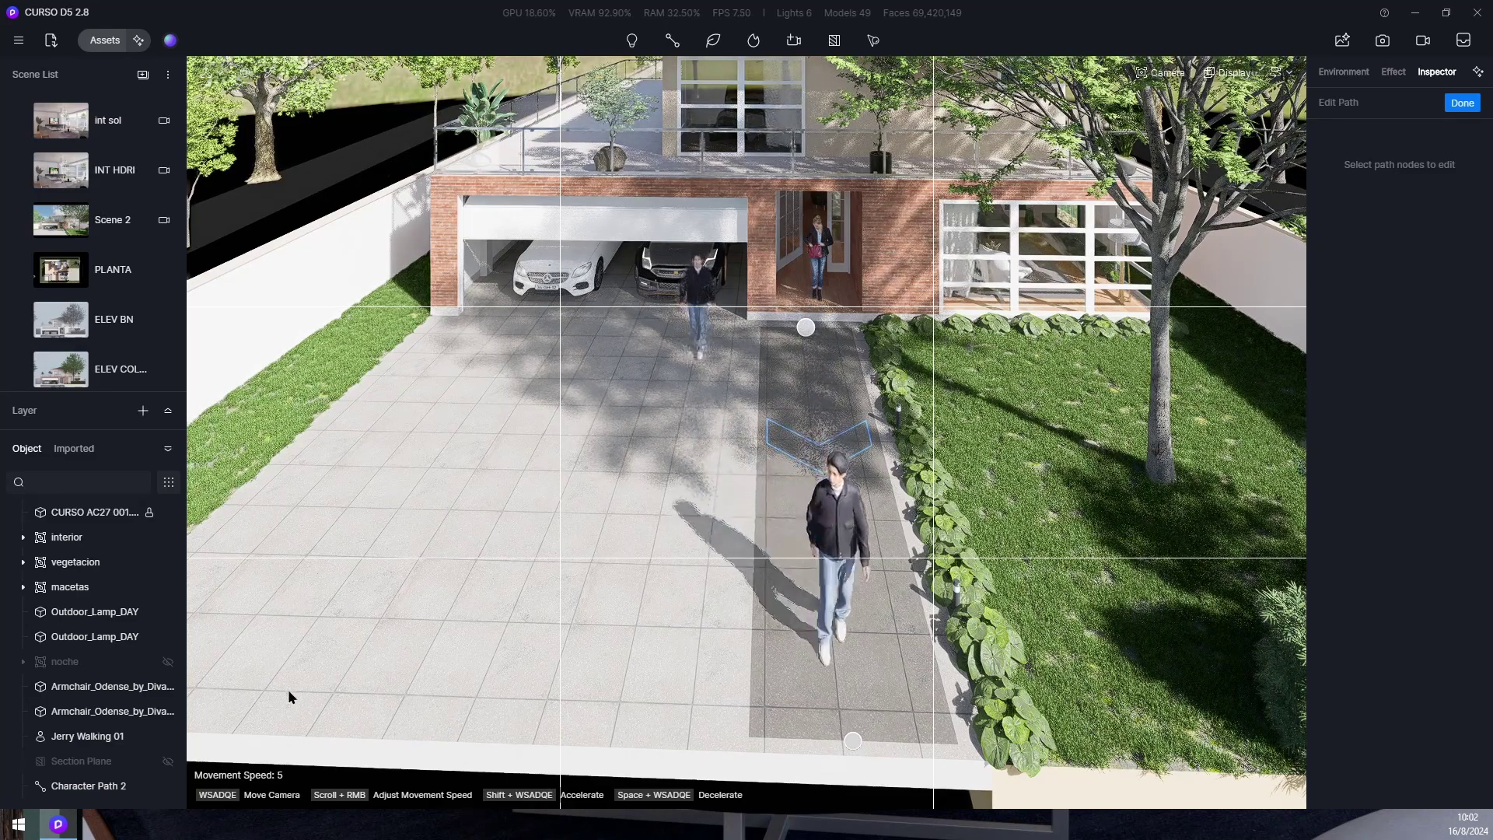
Extend the character path with nodes at the driveway's lawn-side front corner and before the garage, and raise its density to 1.
{"action": "key", "text": "s"}
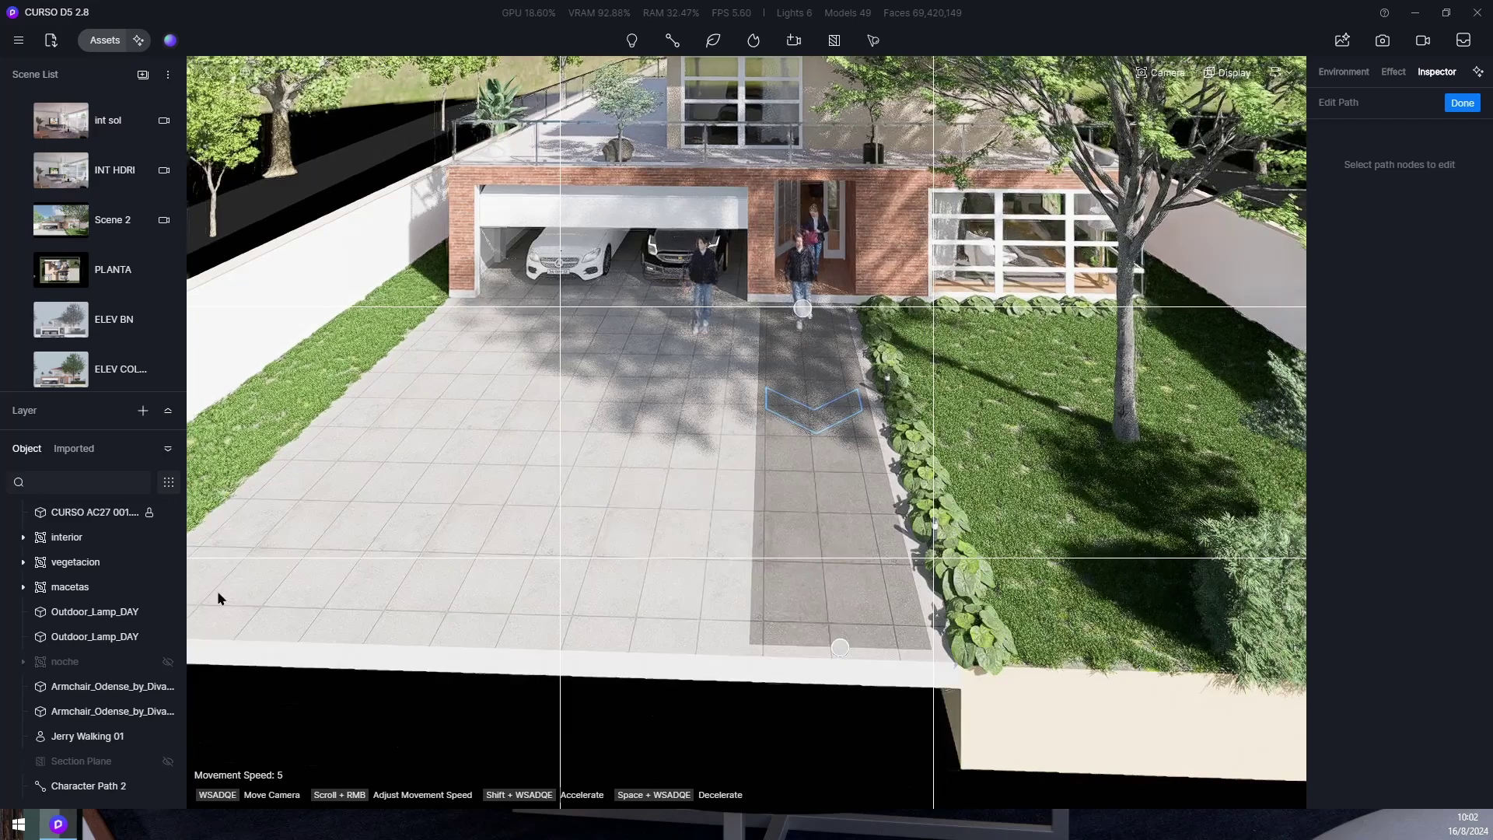
{"action": "right_click_drag", "start_coordinate": [718, 496], "coordinate": [526, 475]}
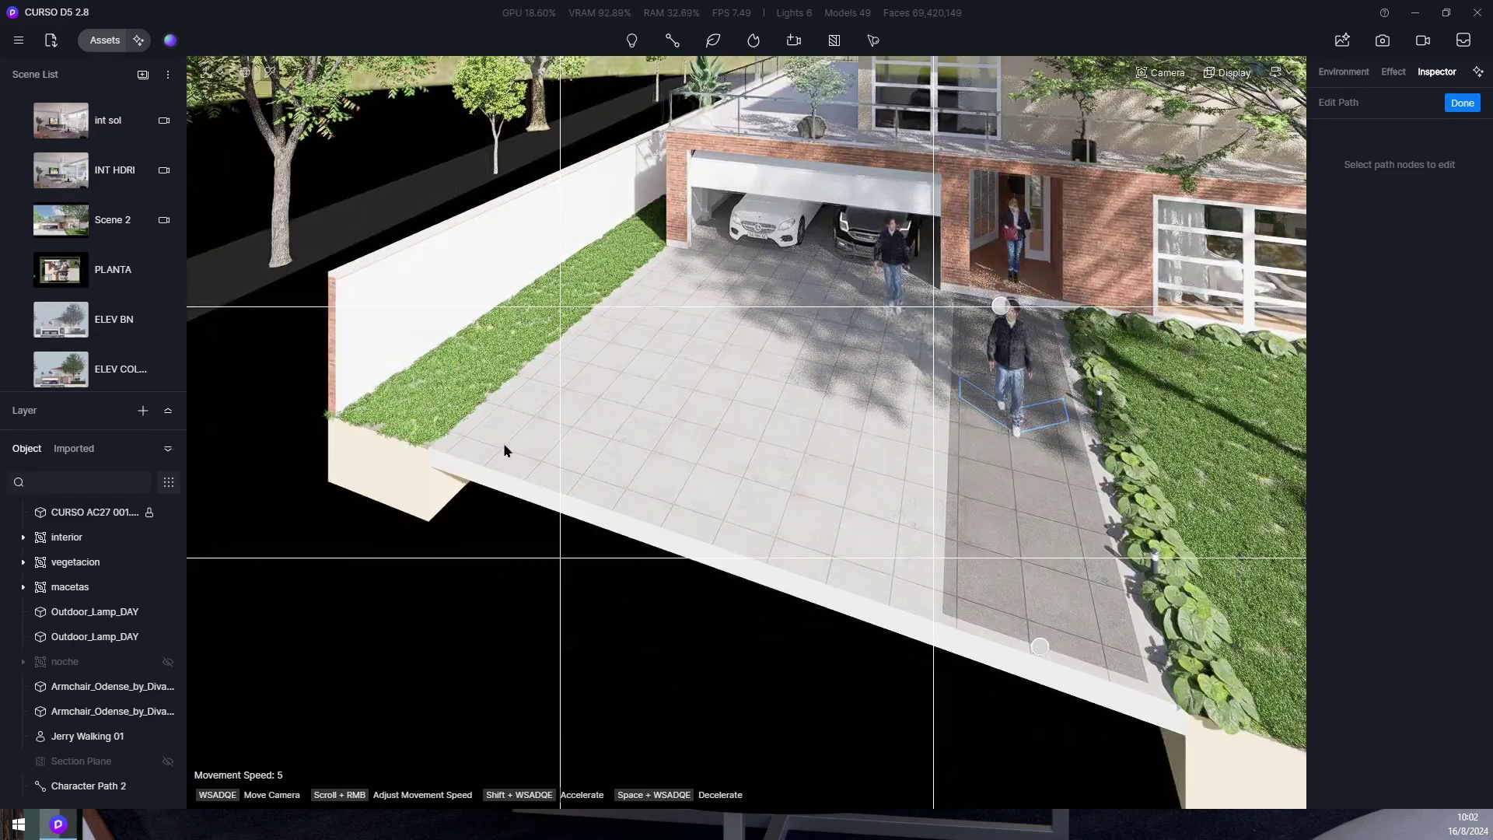
{"action": "left_click", "coordinate": [1039, 648]}
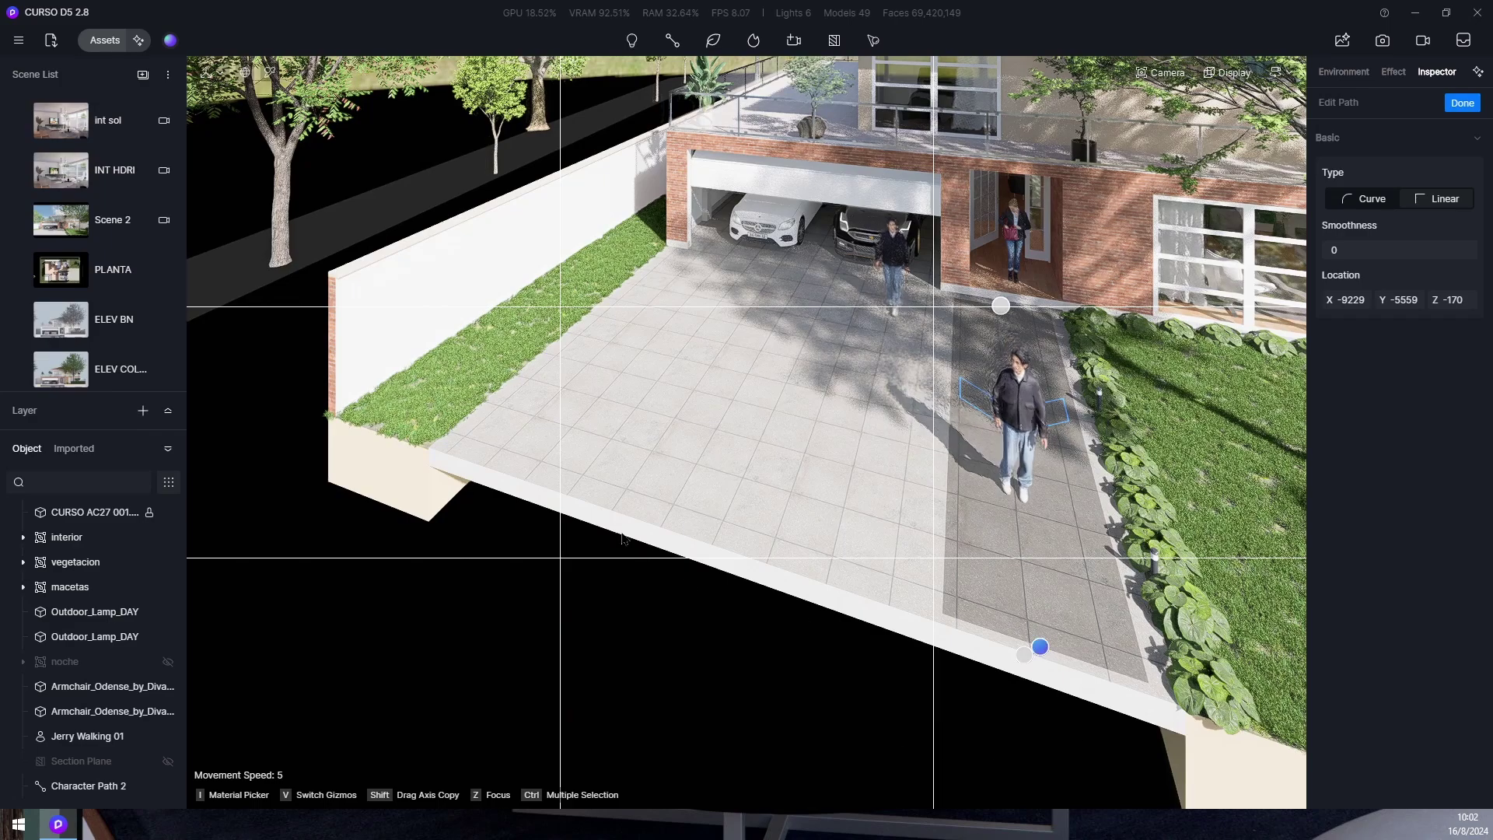
{"action": "left_click", "coordinate": [482, 415]}
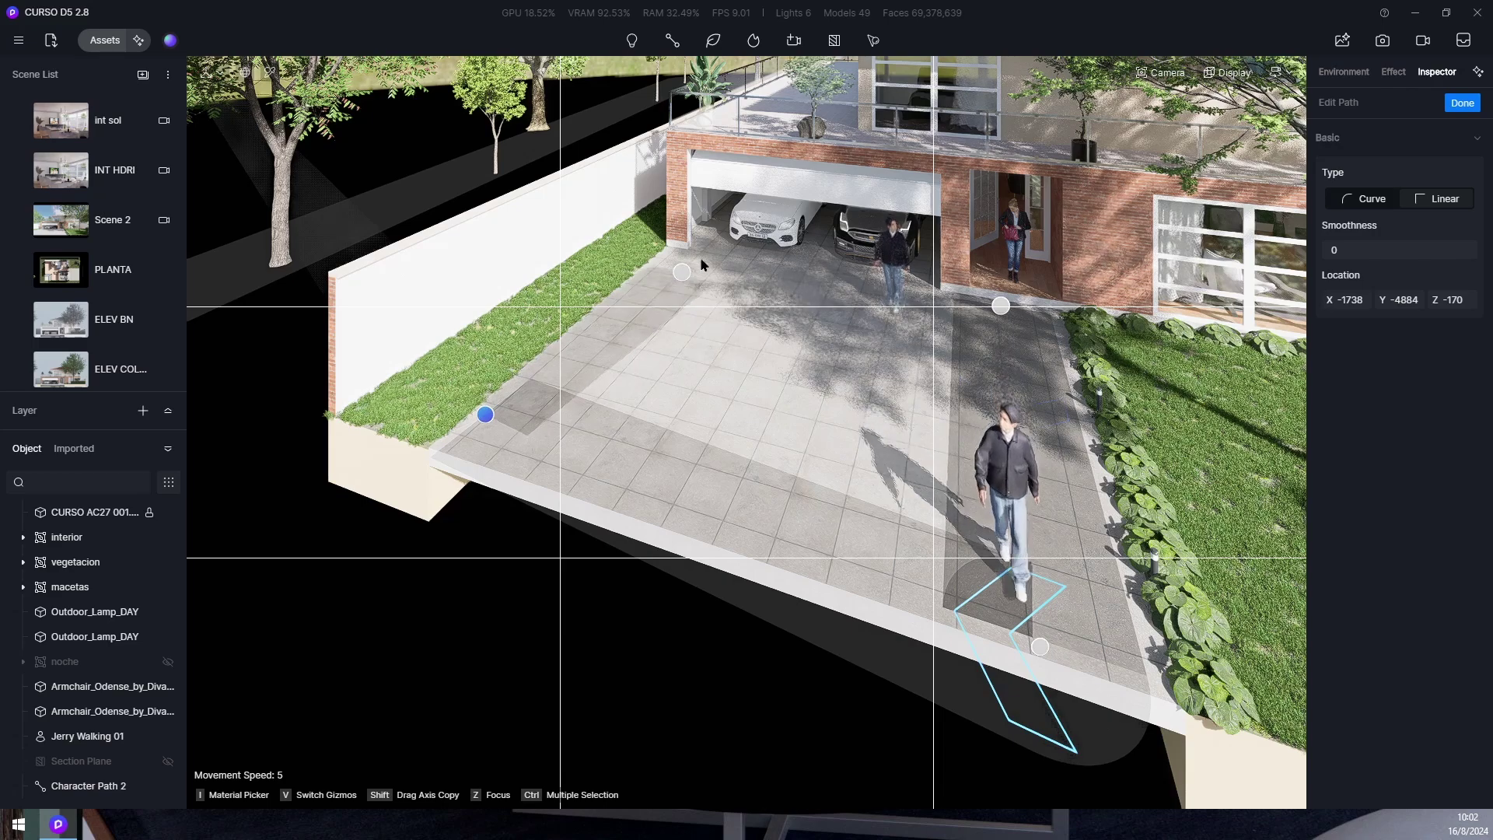
{"action": "left_click", "coordinate": [771, 265]}
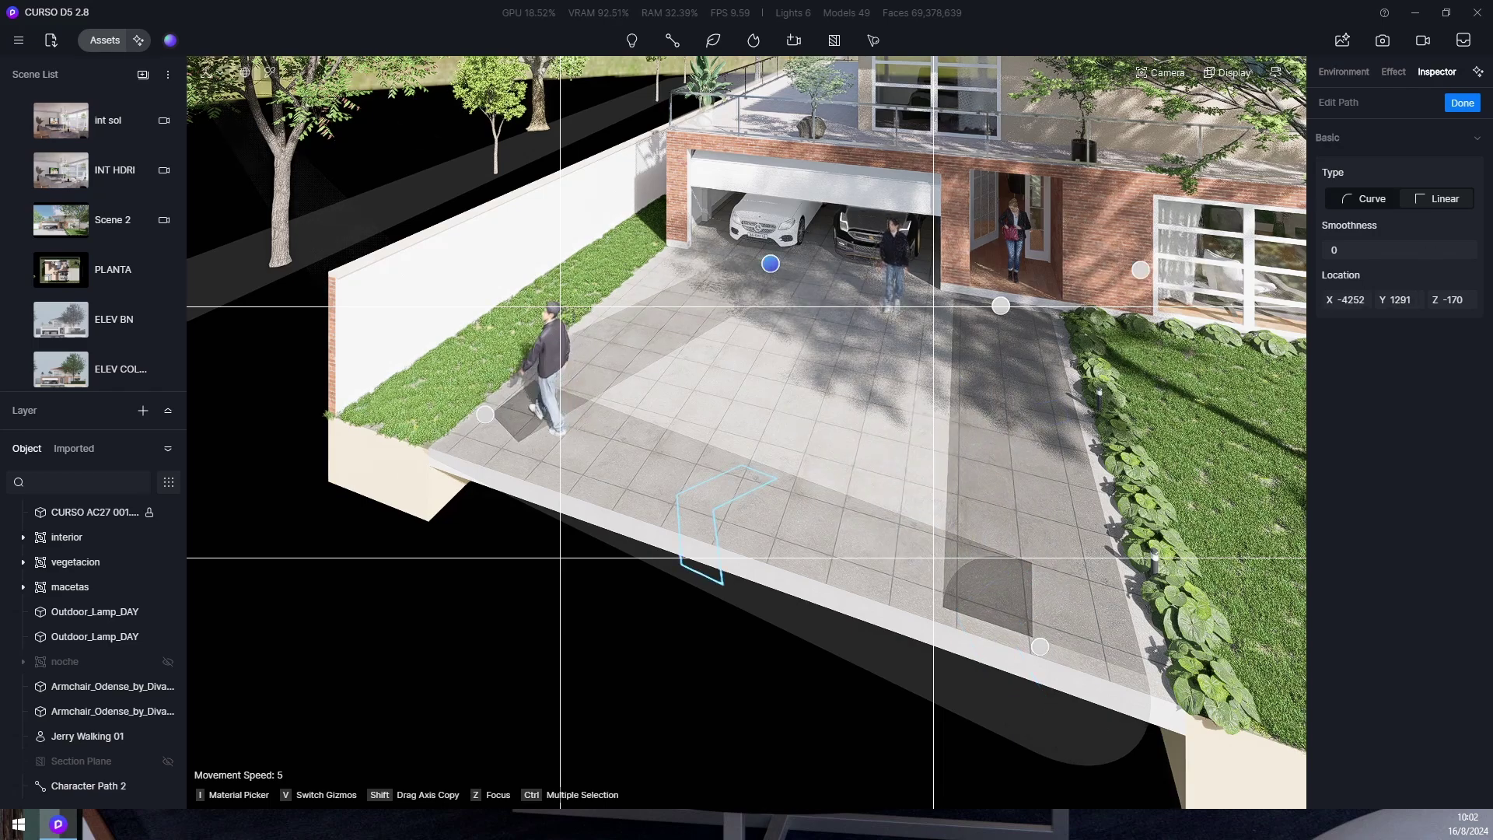
{"action": "left_click", "coordinate": [1469, 106]}
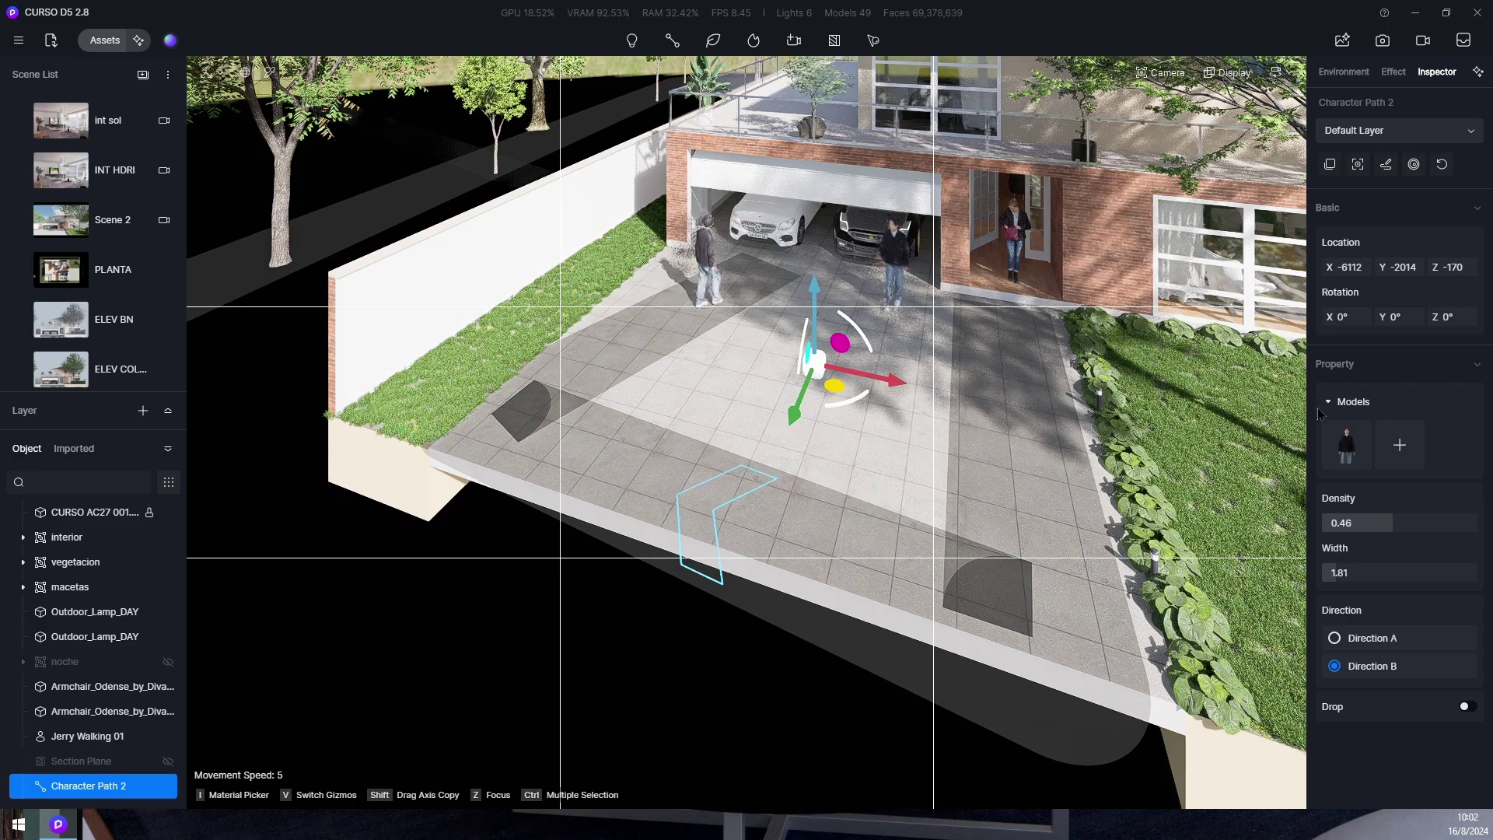
{"action": "left_click_drag", "start_coordinate": [1428, 528], "coordinate": [1482, 528]}
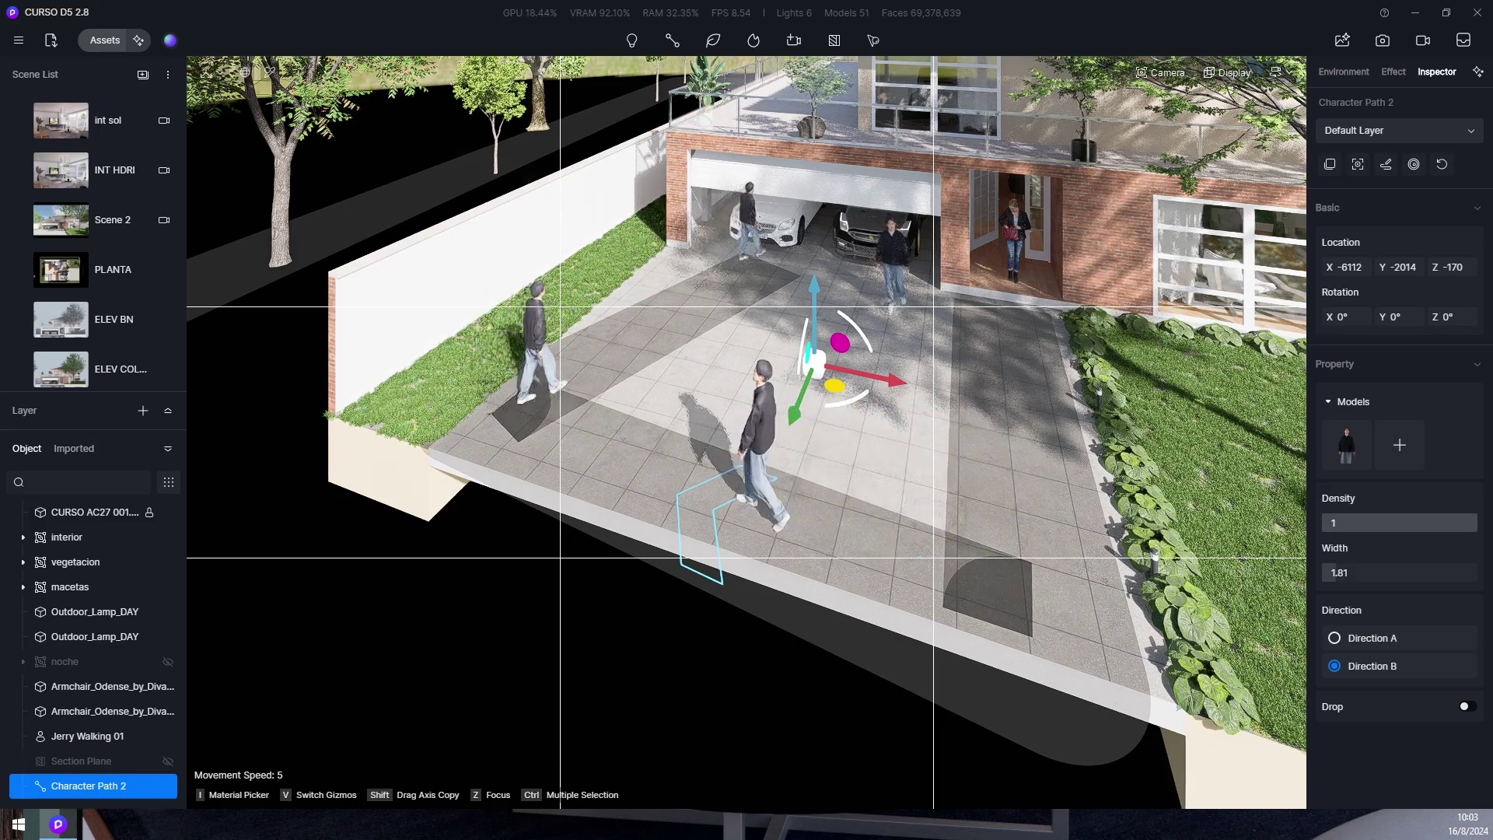
Insert an extra node on the straight path segment between the entrance and the front edge of the driveway.
{"action": "left_click", "coordinate": [1386, 165]}
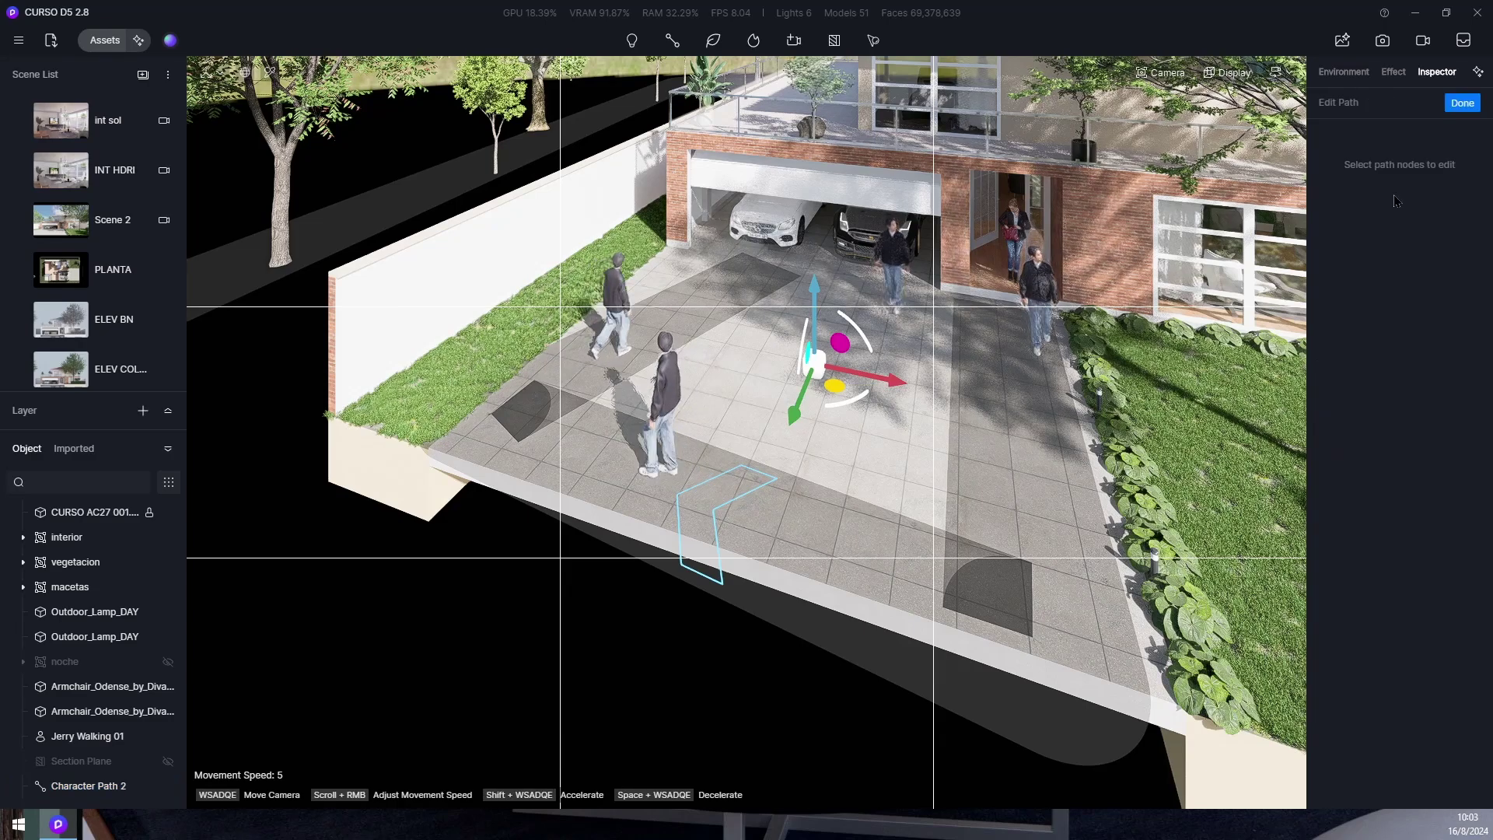
{"action": "left_click", "coordinate": [1020, 521]}
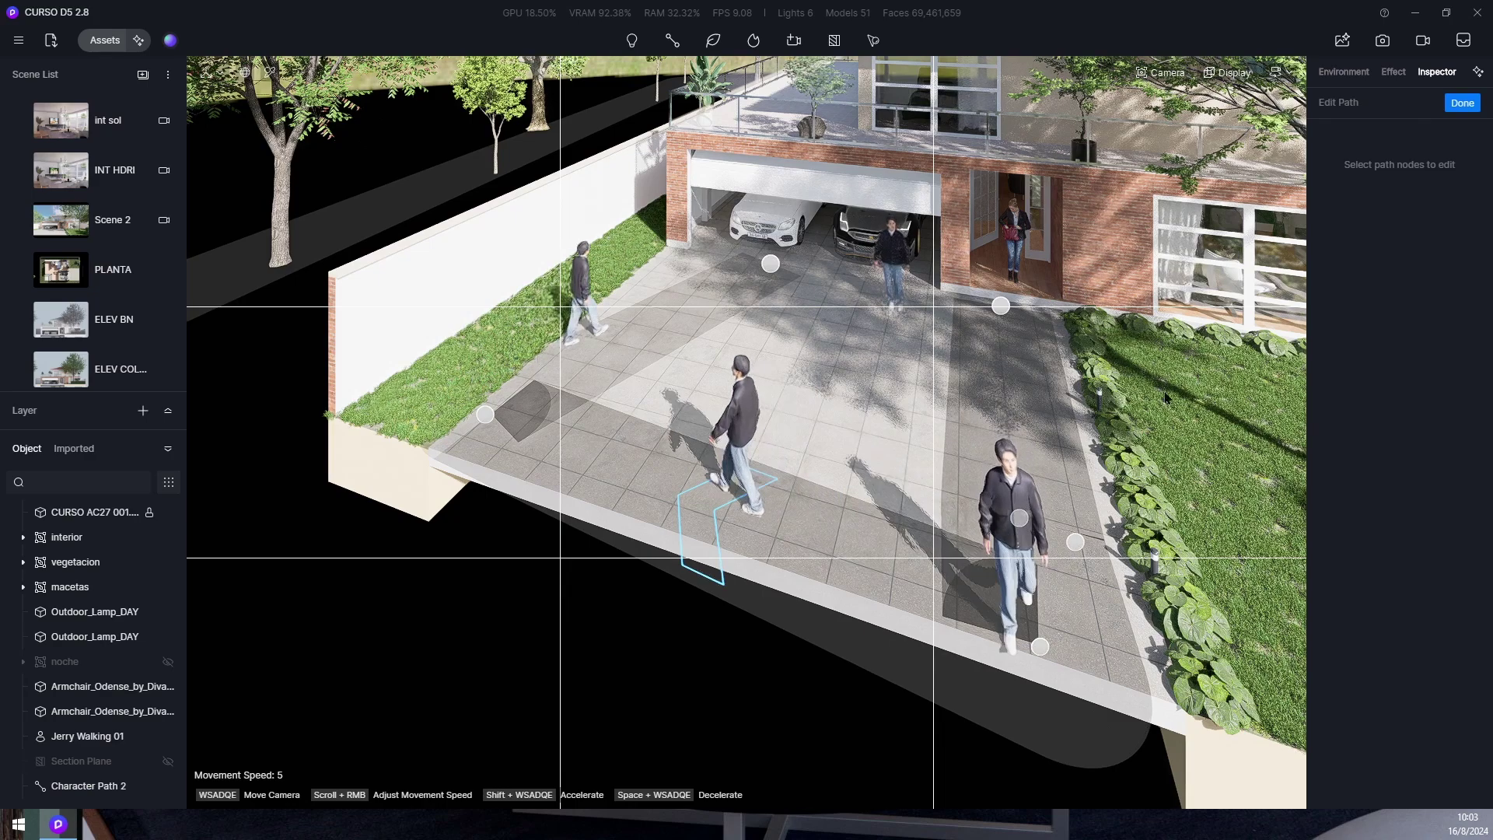
{"action": "left_click", "coordinate": [1019, 593]}
{"action": "key", "text": "Escape"}
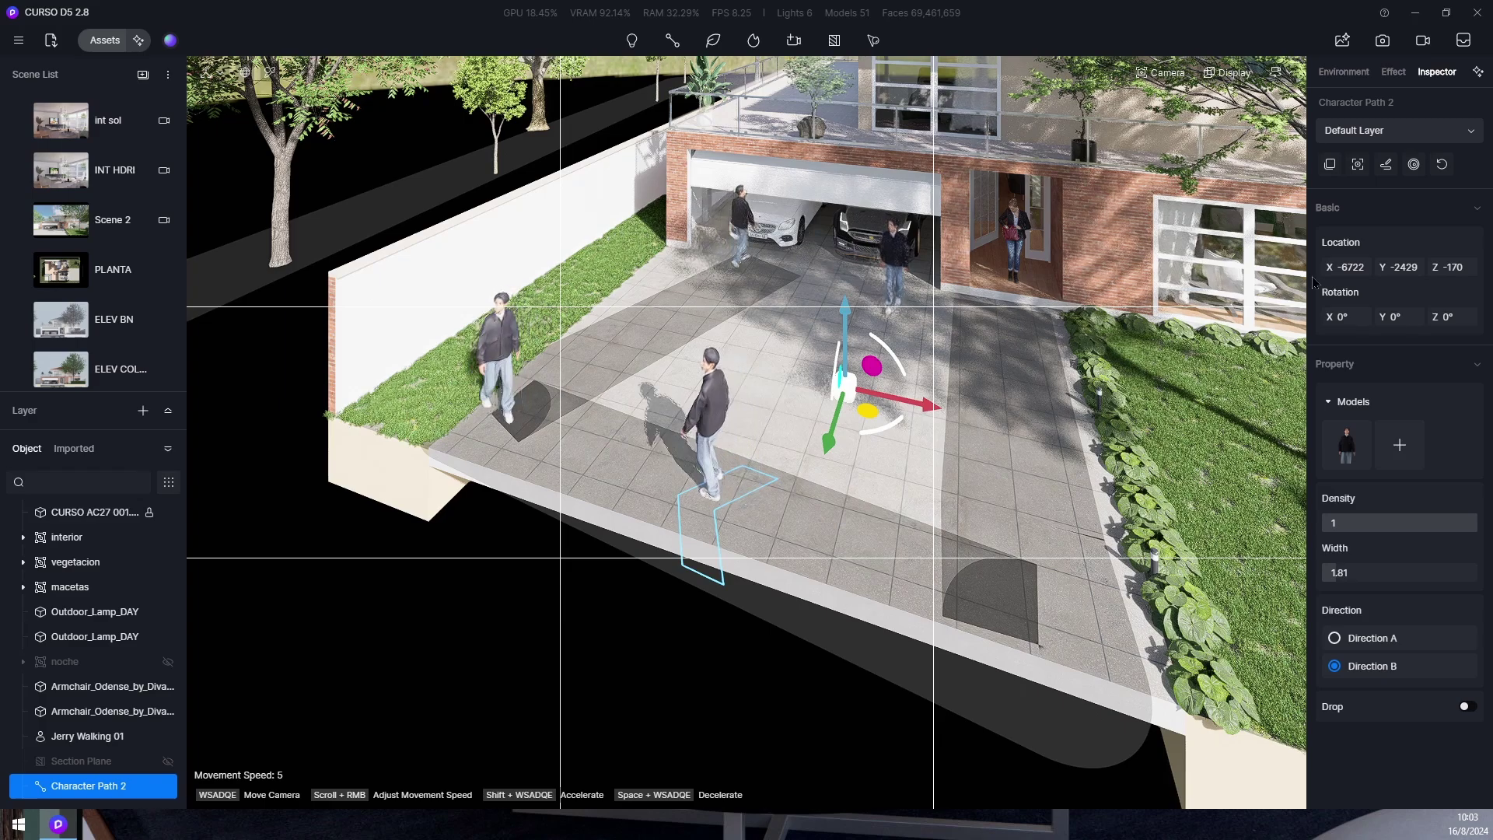
Change the path's front corner node on the entrance side to the Curve type.
{"action": "left_click", "coordinate": [1386, 163]}
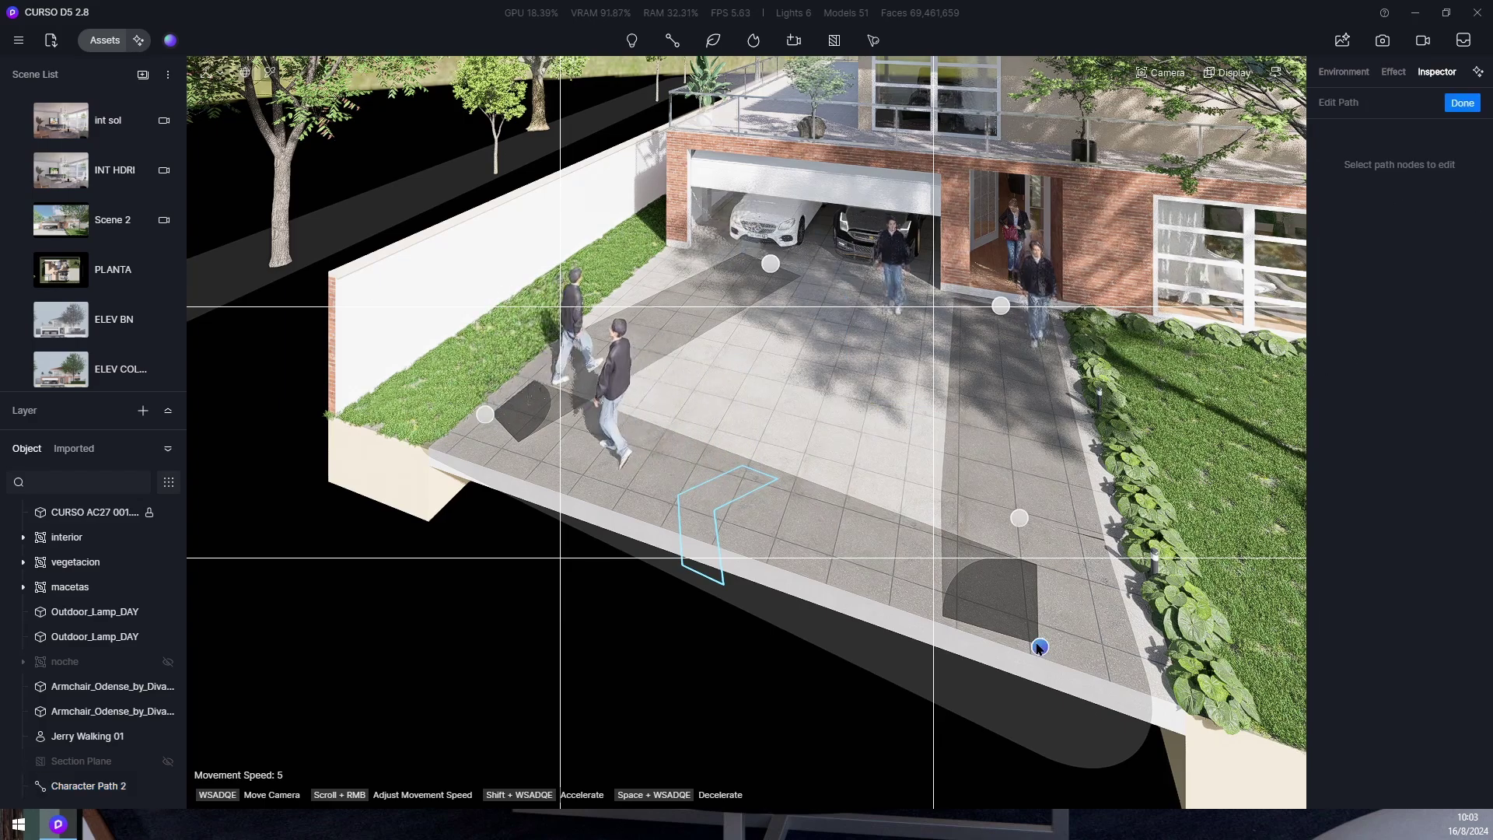
{"action": "left_click", "coordinate": [1039, 647]}
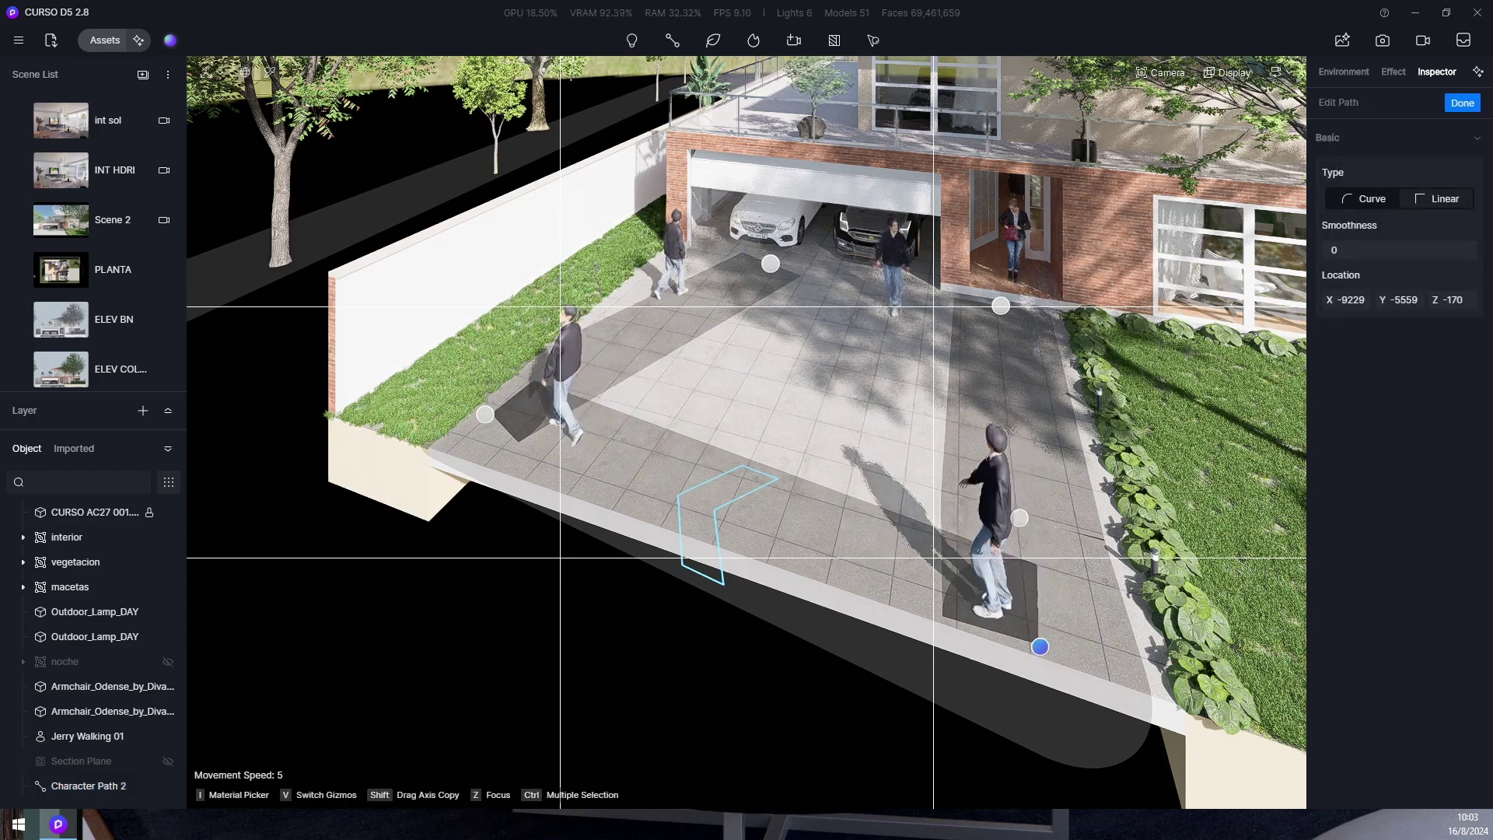
{"action": "left_click", "coordinate": [1361, 200]}
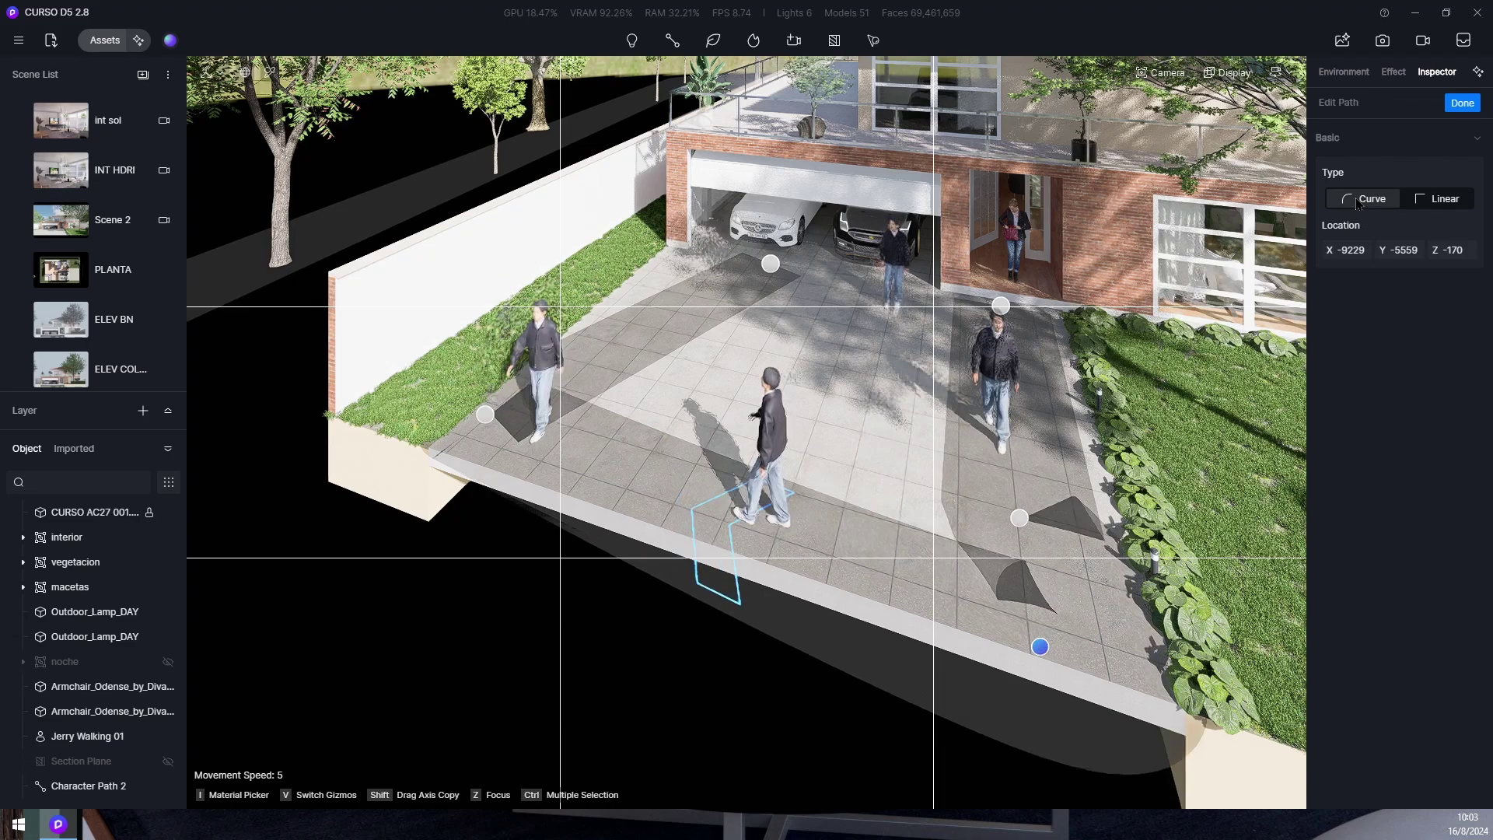
Shift the extra node on the entrance-side path segment slightly and delete it.
{"action": "left_click", "coordinate": [1019, 518]}
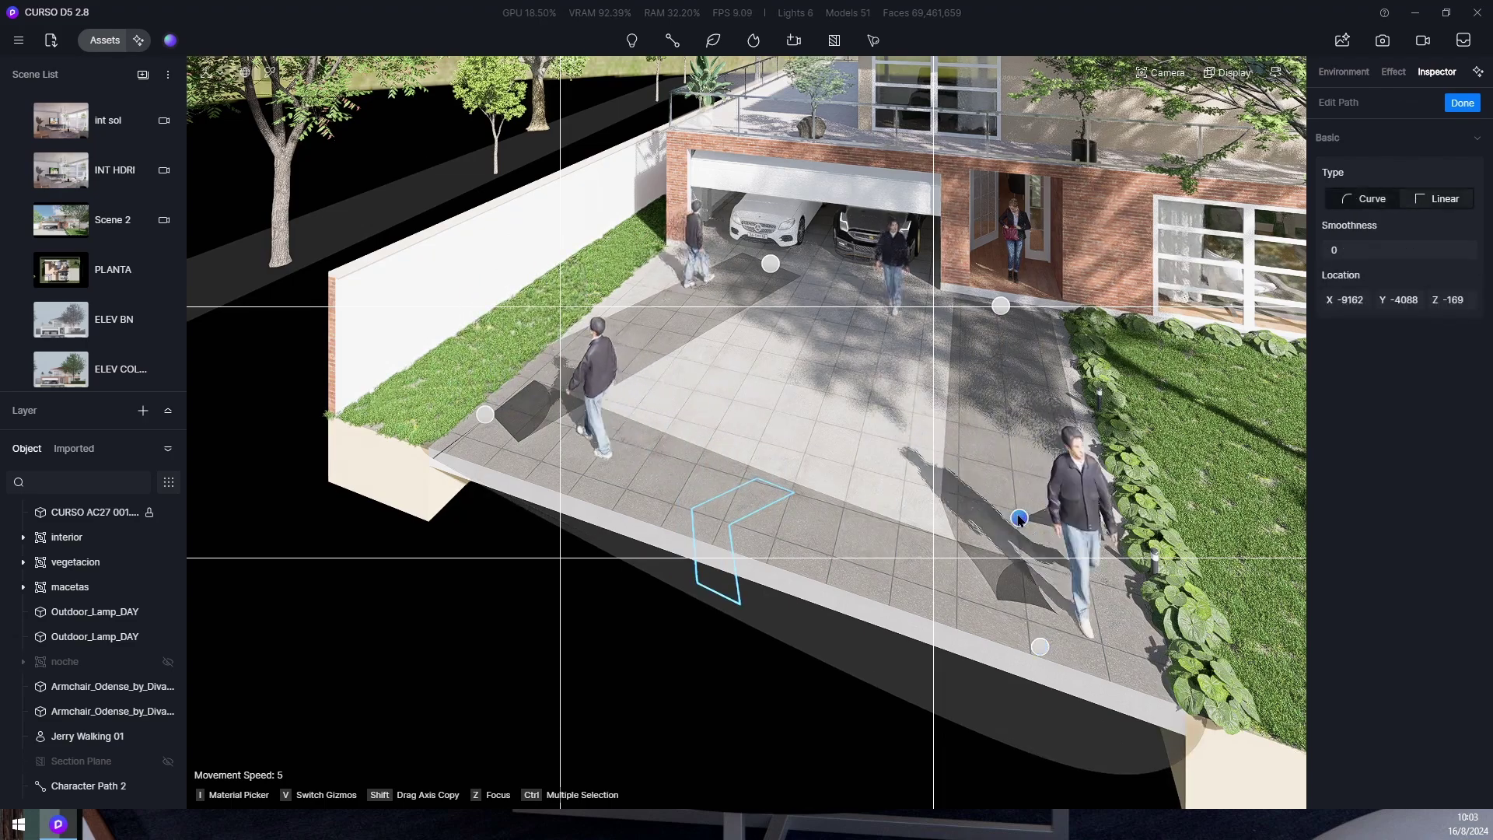
{"action": "left_click", "coordinate": [1034, 591]}
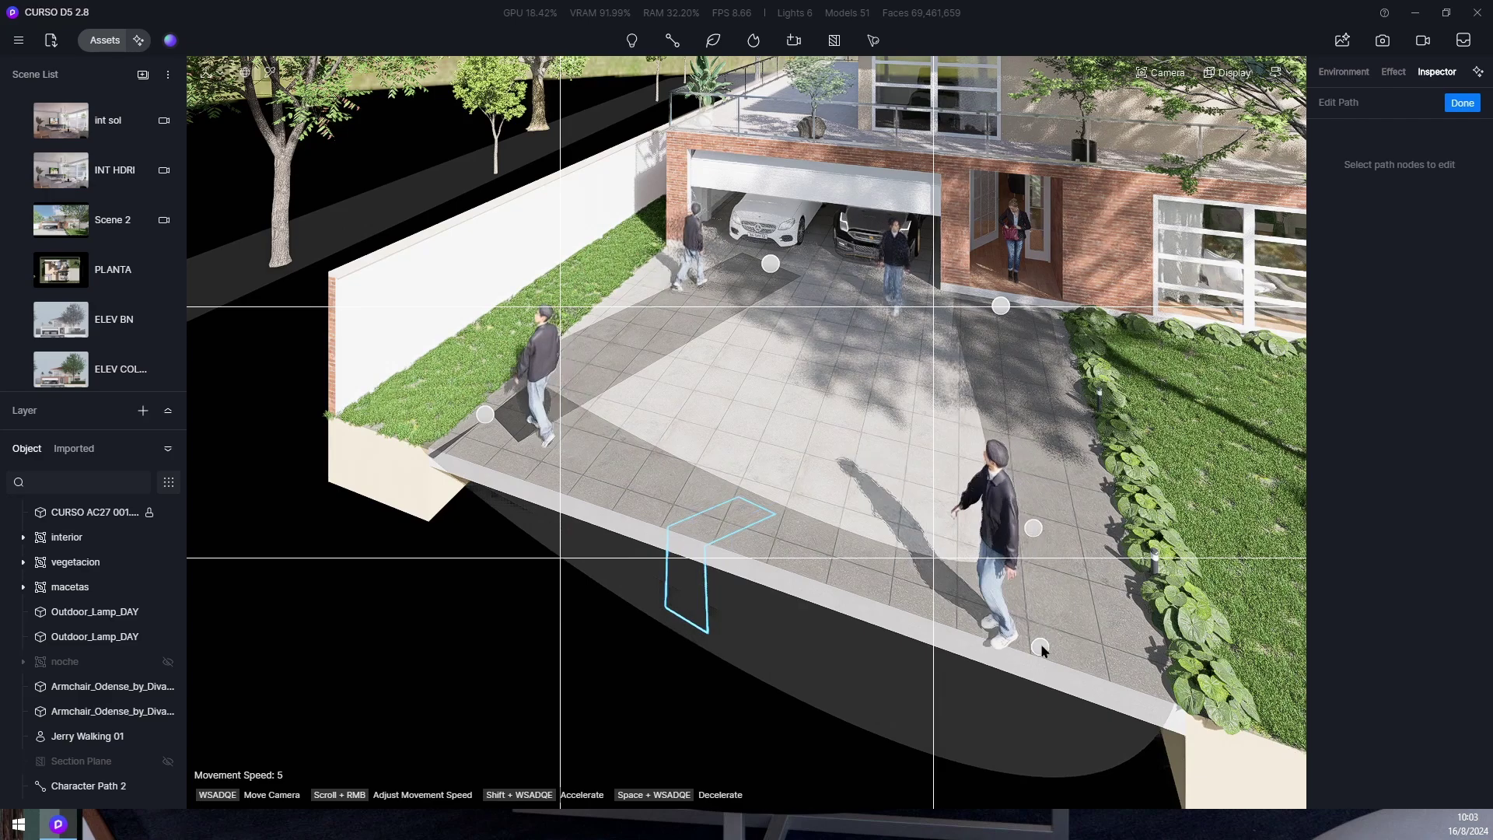
{"action": "left_click", "coordinate": [1033, 528]}
{"action": "key", "text": "Delete"}
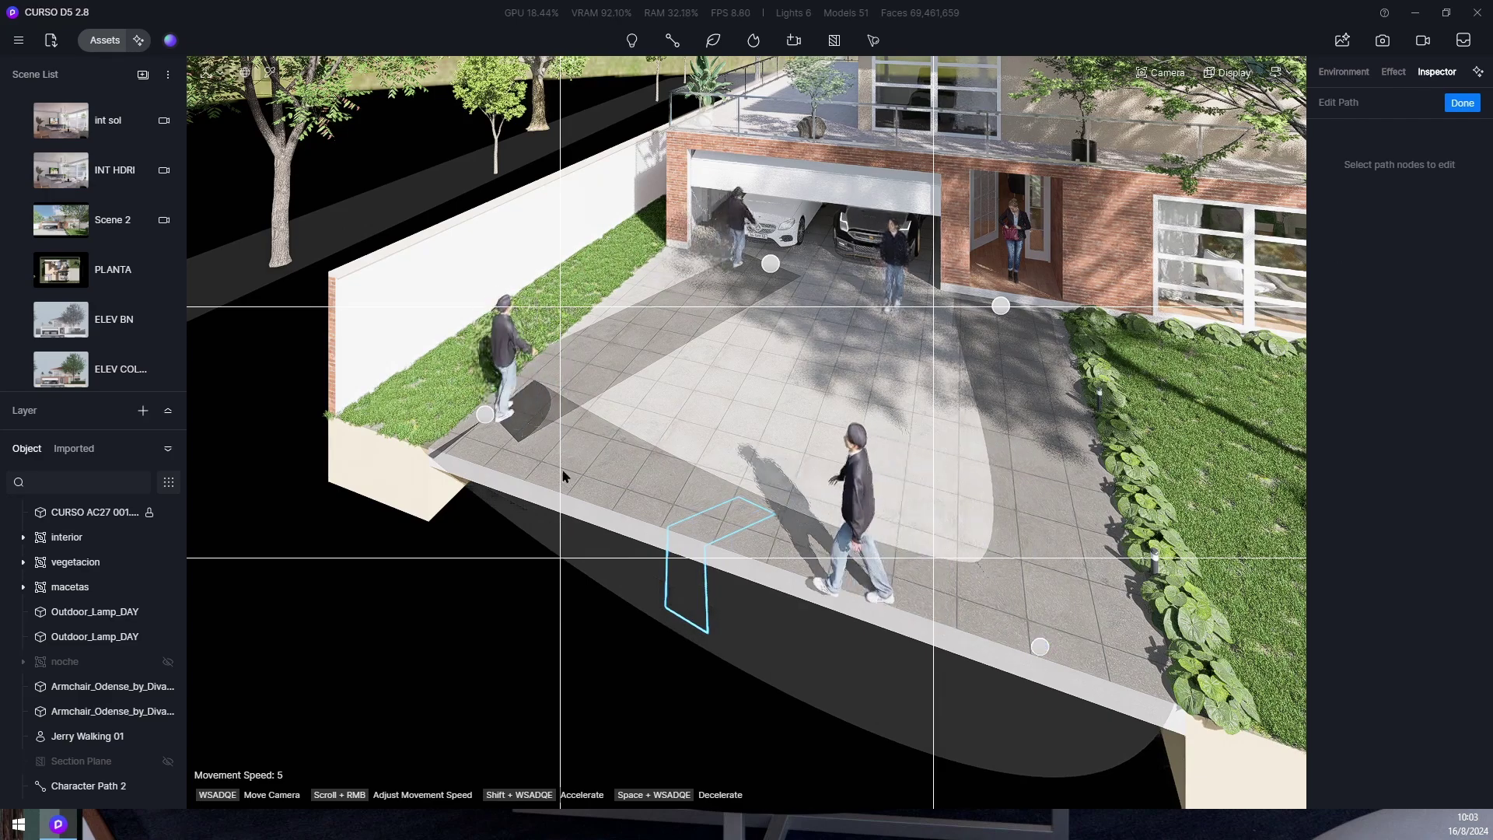
Make the node at the walled lawn corner a Curve, and the entrance-side corner node Linear with smoothness 0.52.
{"action": "left_click", "coordinate": [485, 416]}
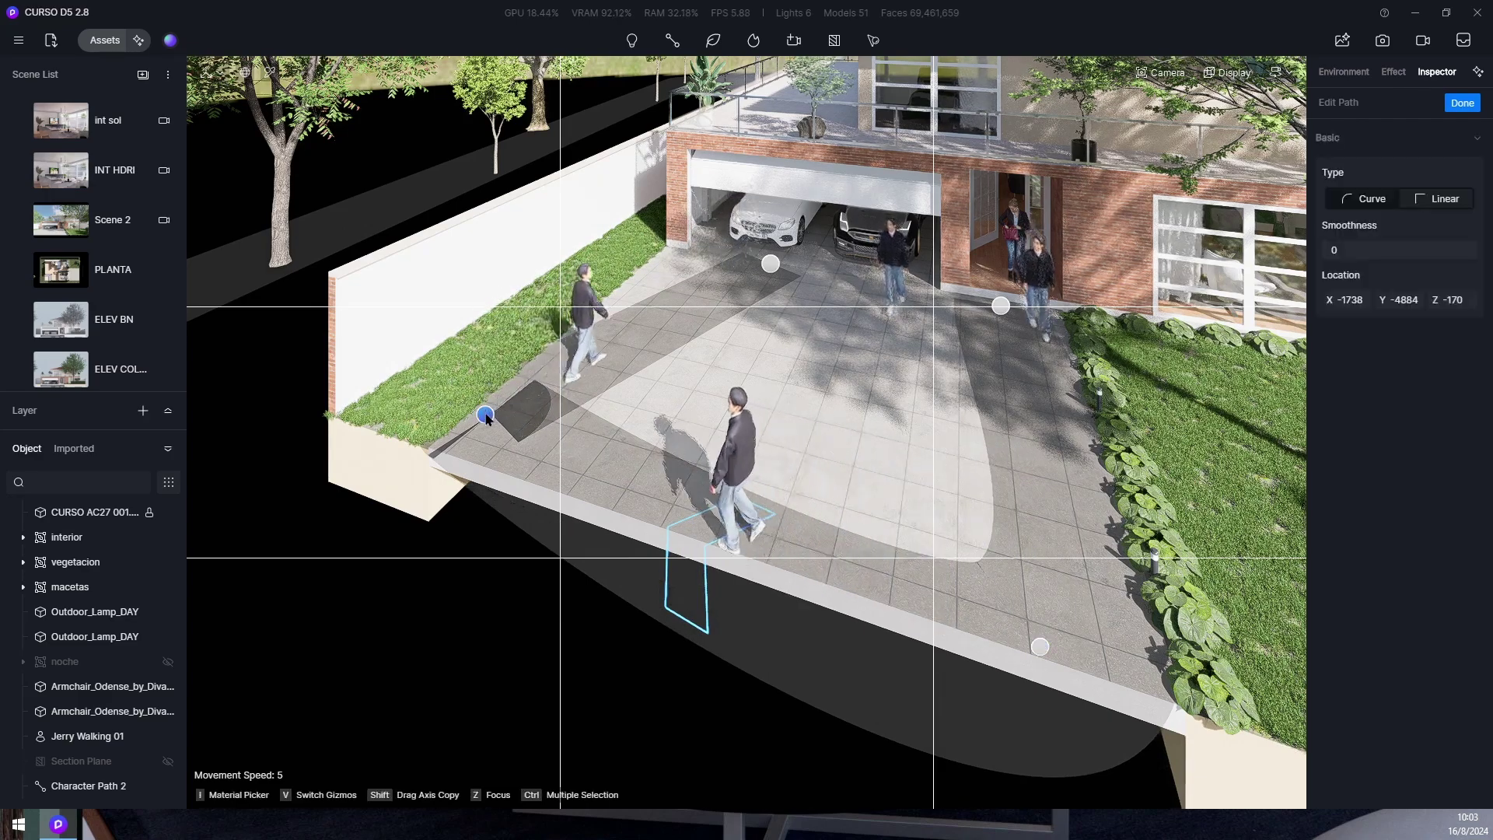
{"action": "left_click", "coordinate": [1359, 201]}
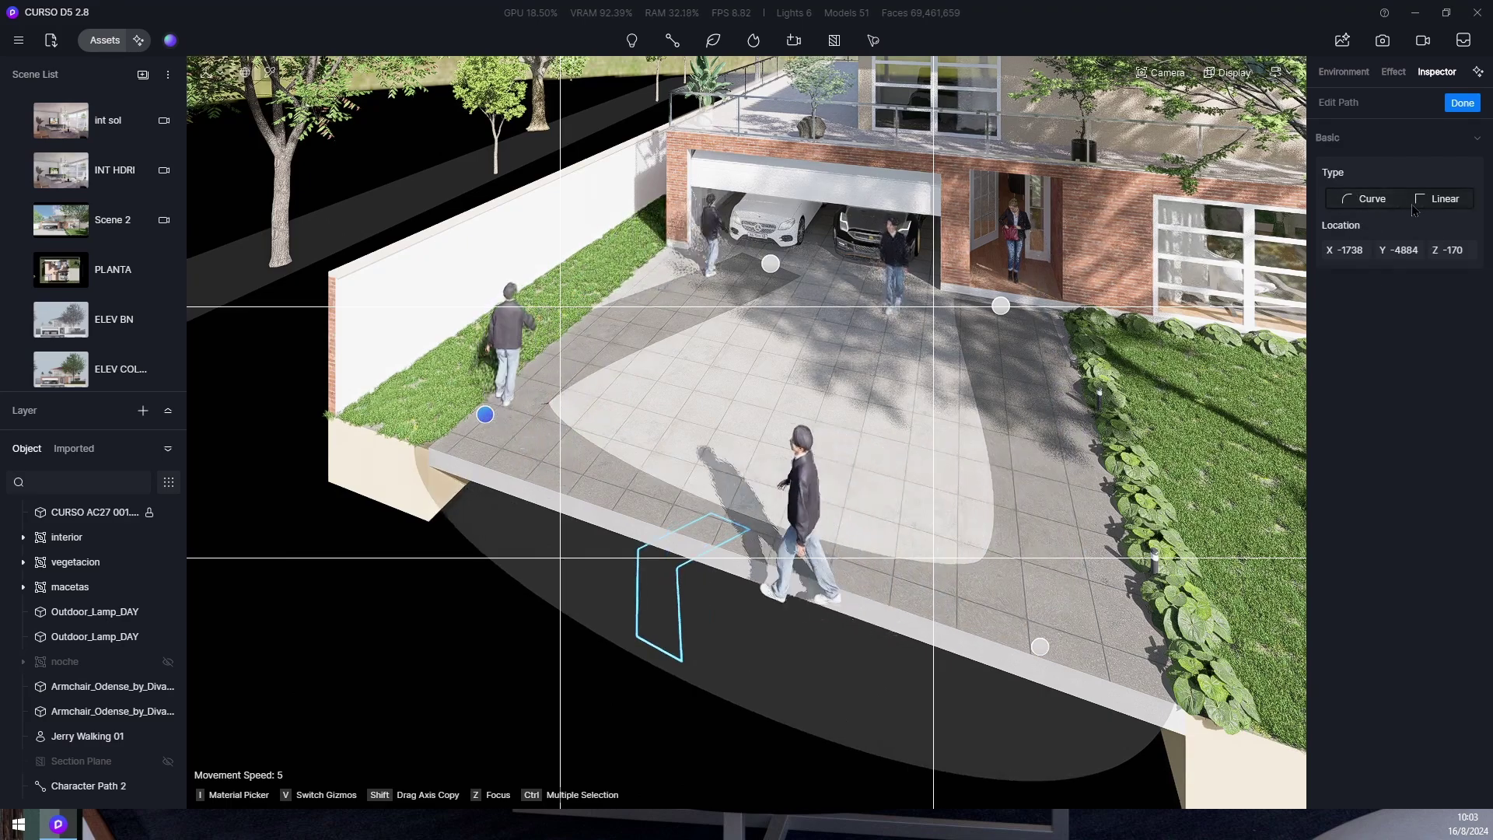
{"action": "left_click", "coordinate": [1057, 628]}
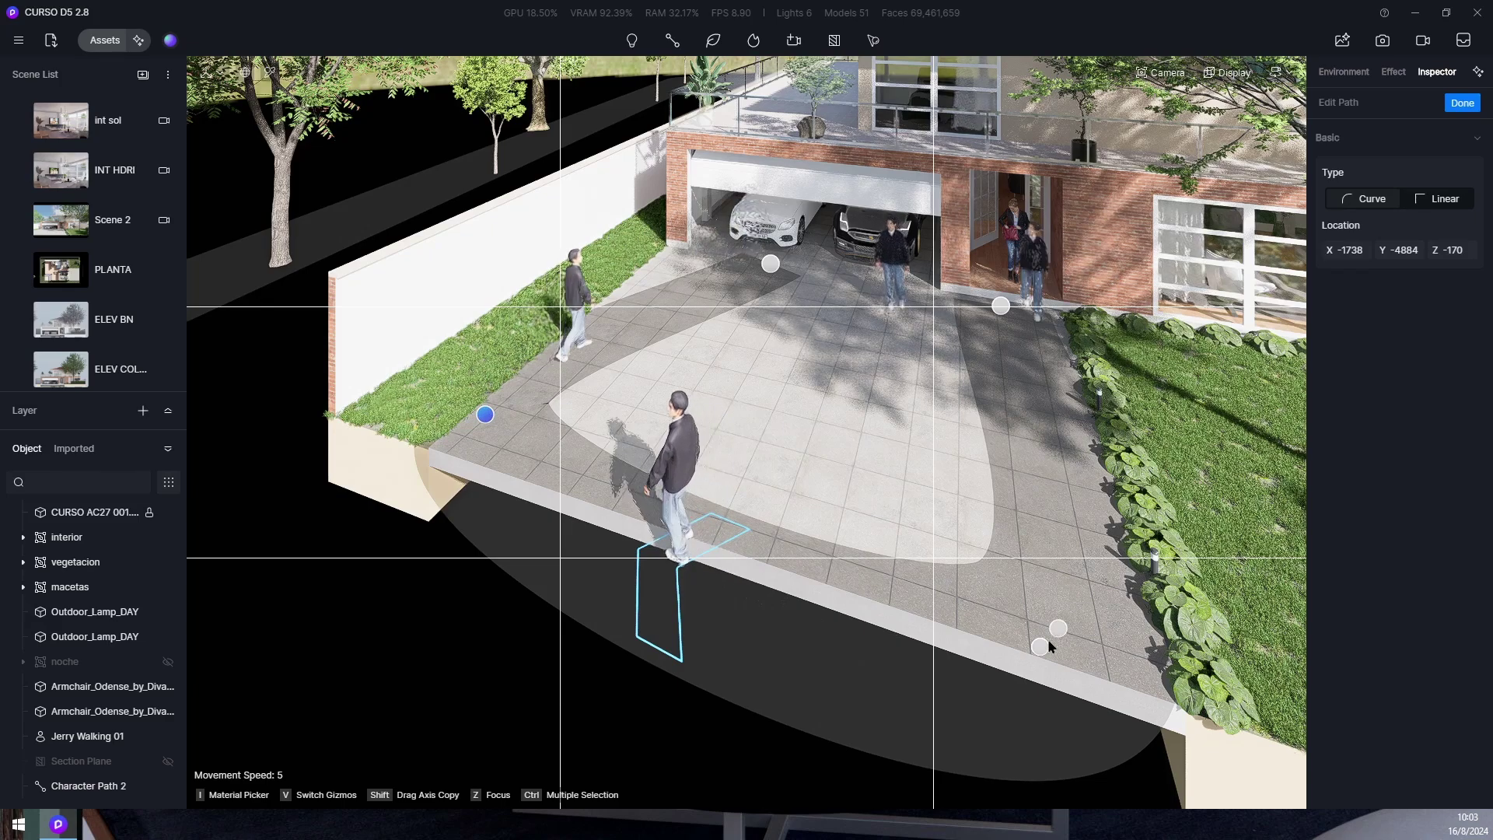
{"action": "left_click", "coordinate": [1040, 647]}
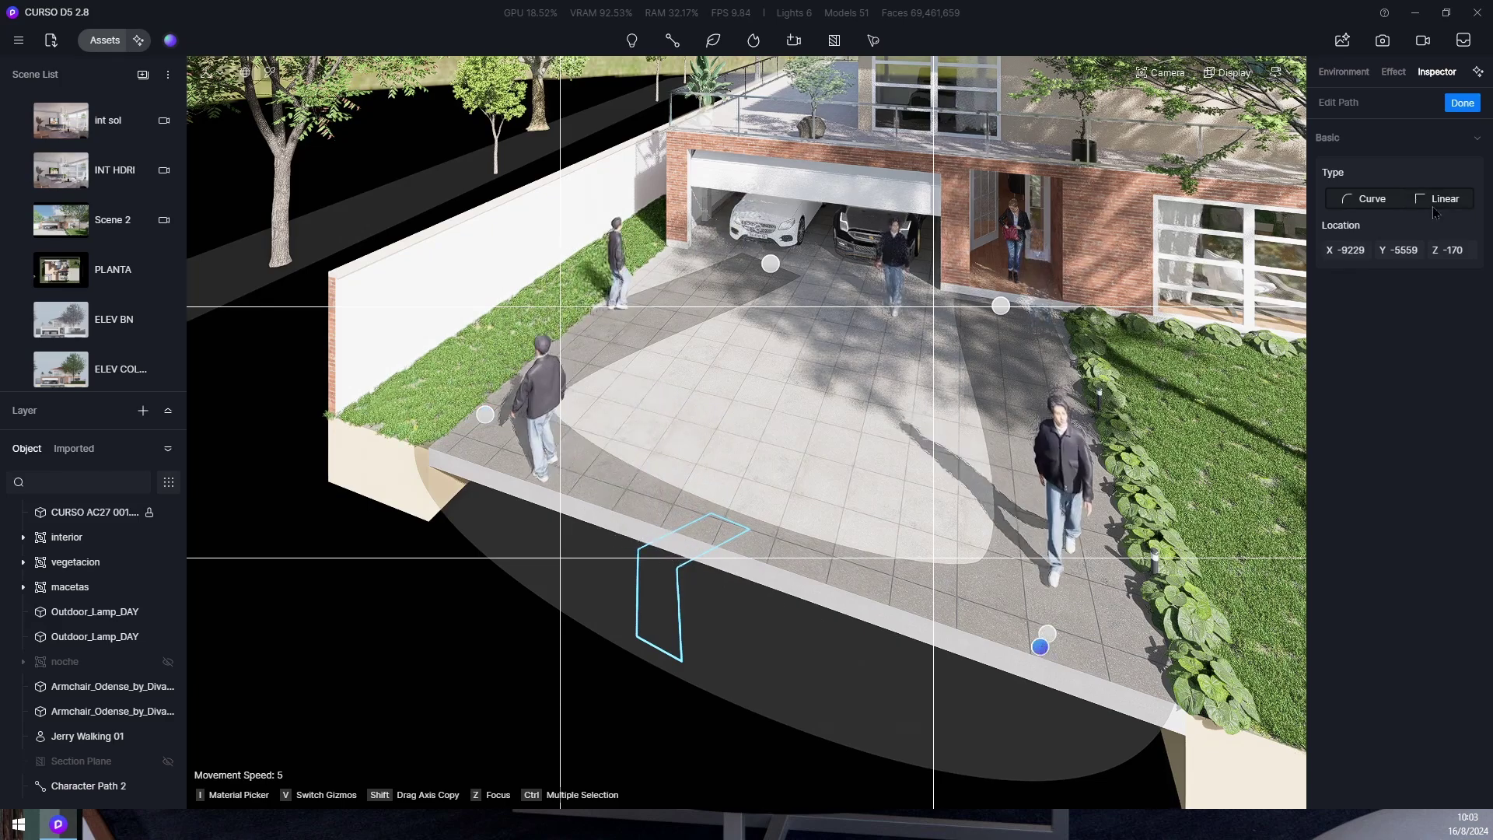
{"action": "left_click", "coordinate": [1368, 199]}
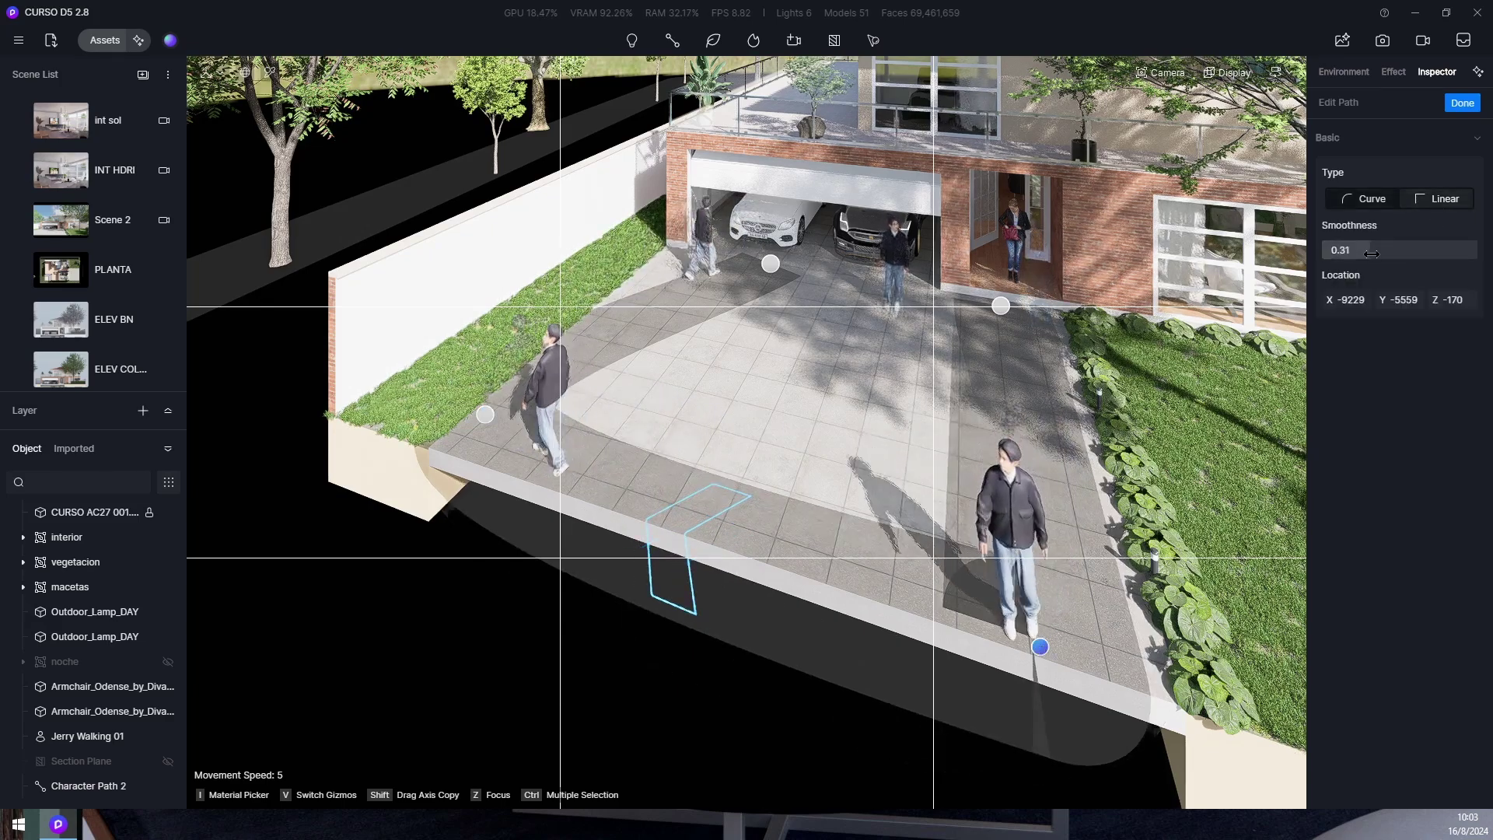
{"action": "left_click_drag", "start_coordinate": [1371, 254], "coordinate": [1402, 255]}
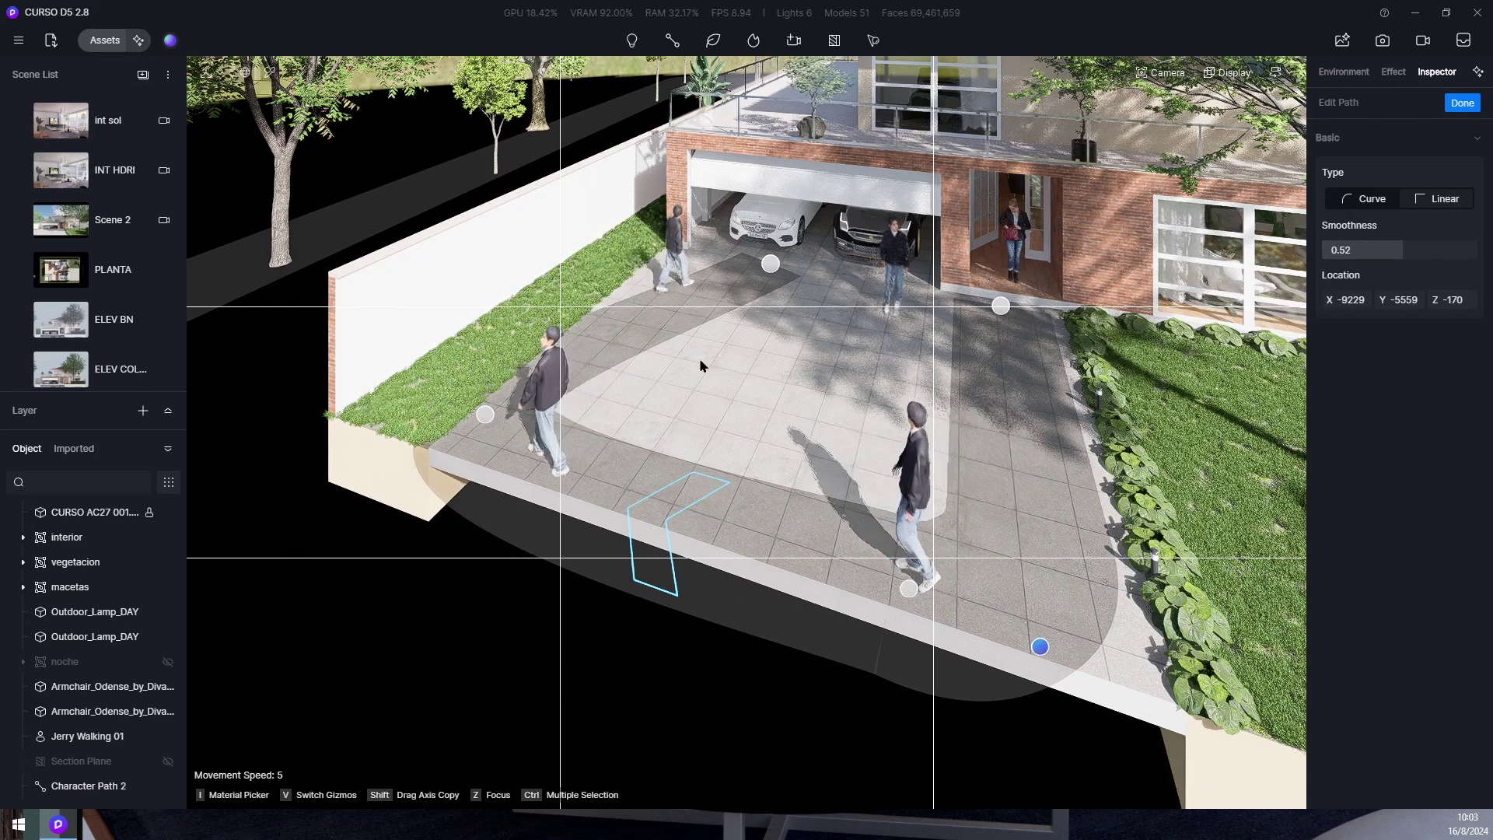
{"action": "left_click", "coordinate": [754, 395]}
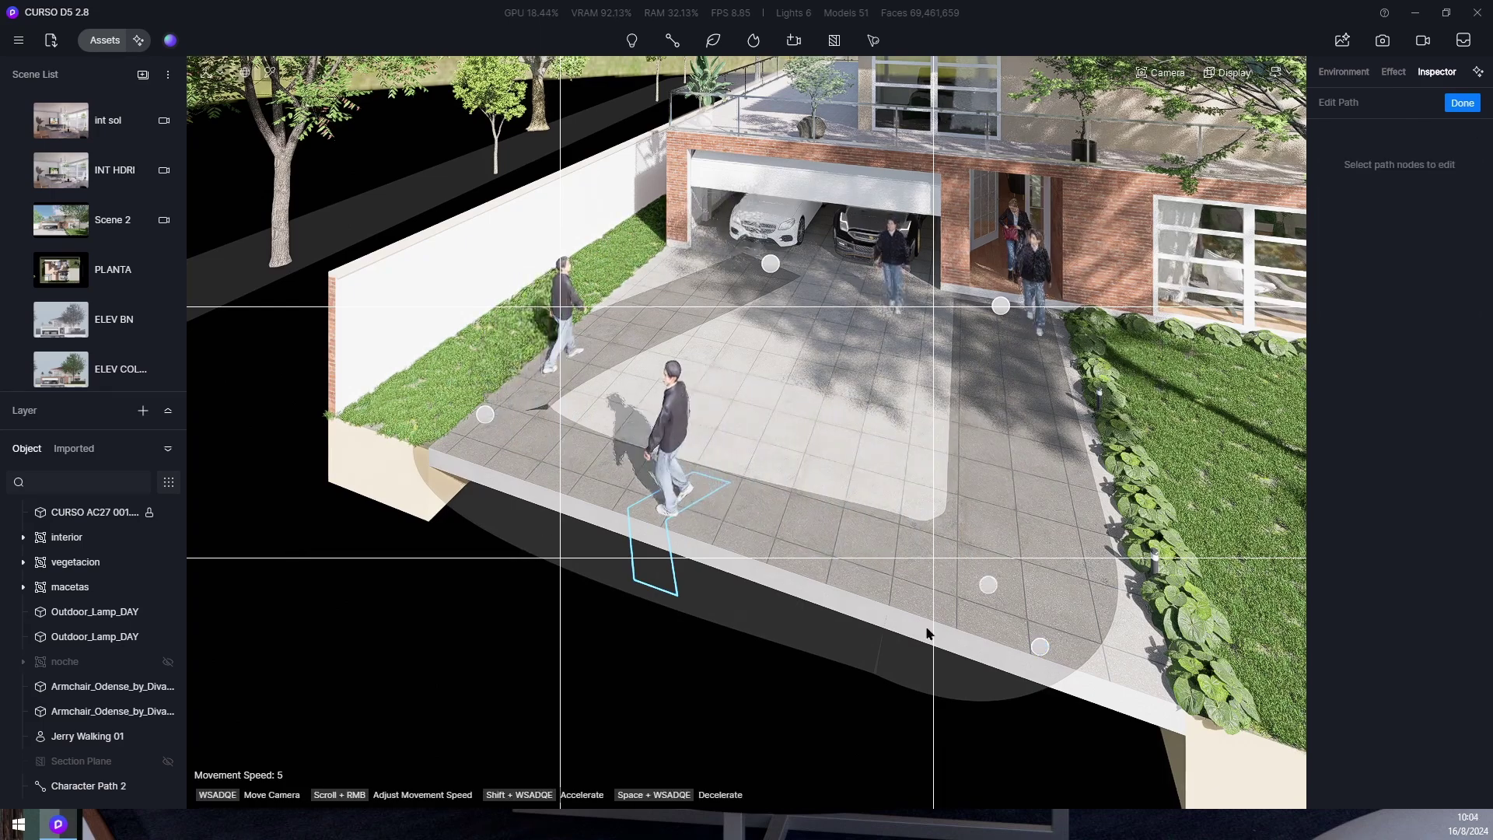
{"action": "key", "text": "Escape"}
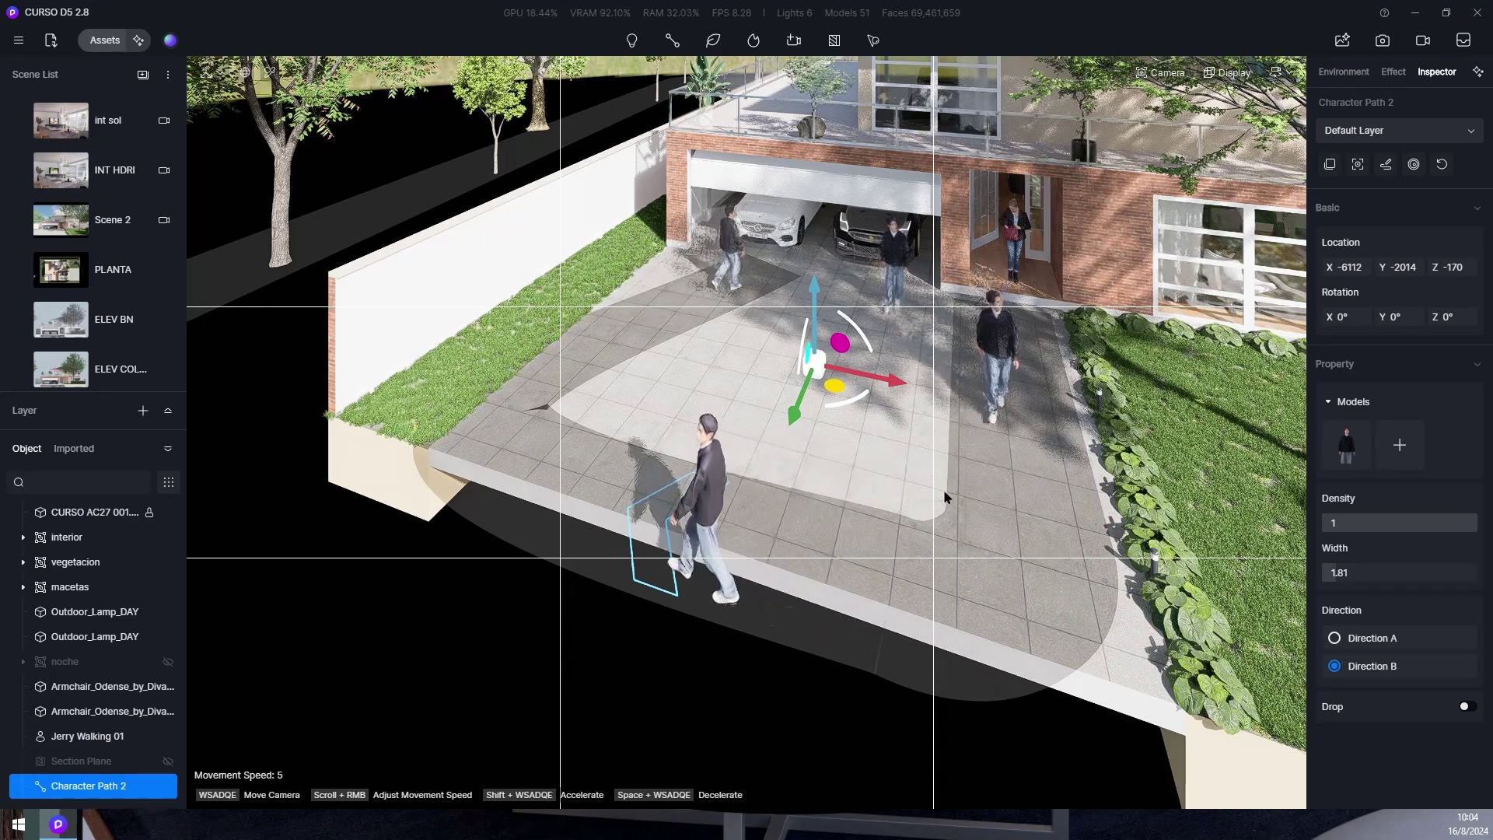
Delete Character Path 2 from the scene.
{"action": "right_click", "coordinate": [115, 785]}
{"action": "left_click", "coordinate": [94, 778]}
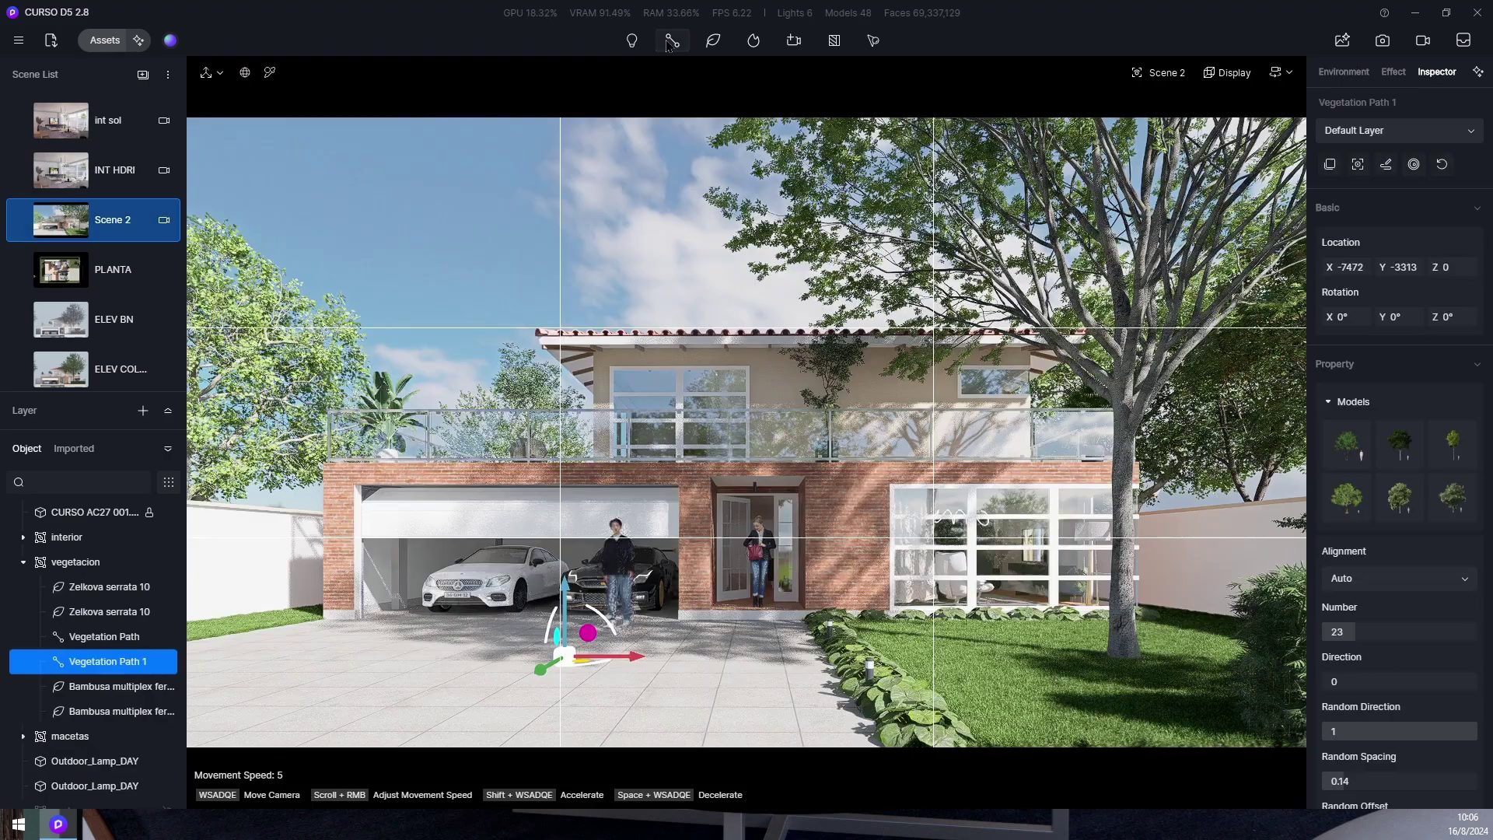
Start an Animal path and choose the Dog 03 Walk model from the asset library.
{"action": "mouse_move", "coordinate": [667, 45]}
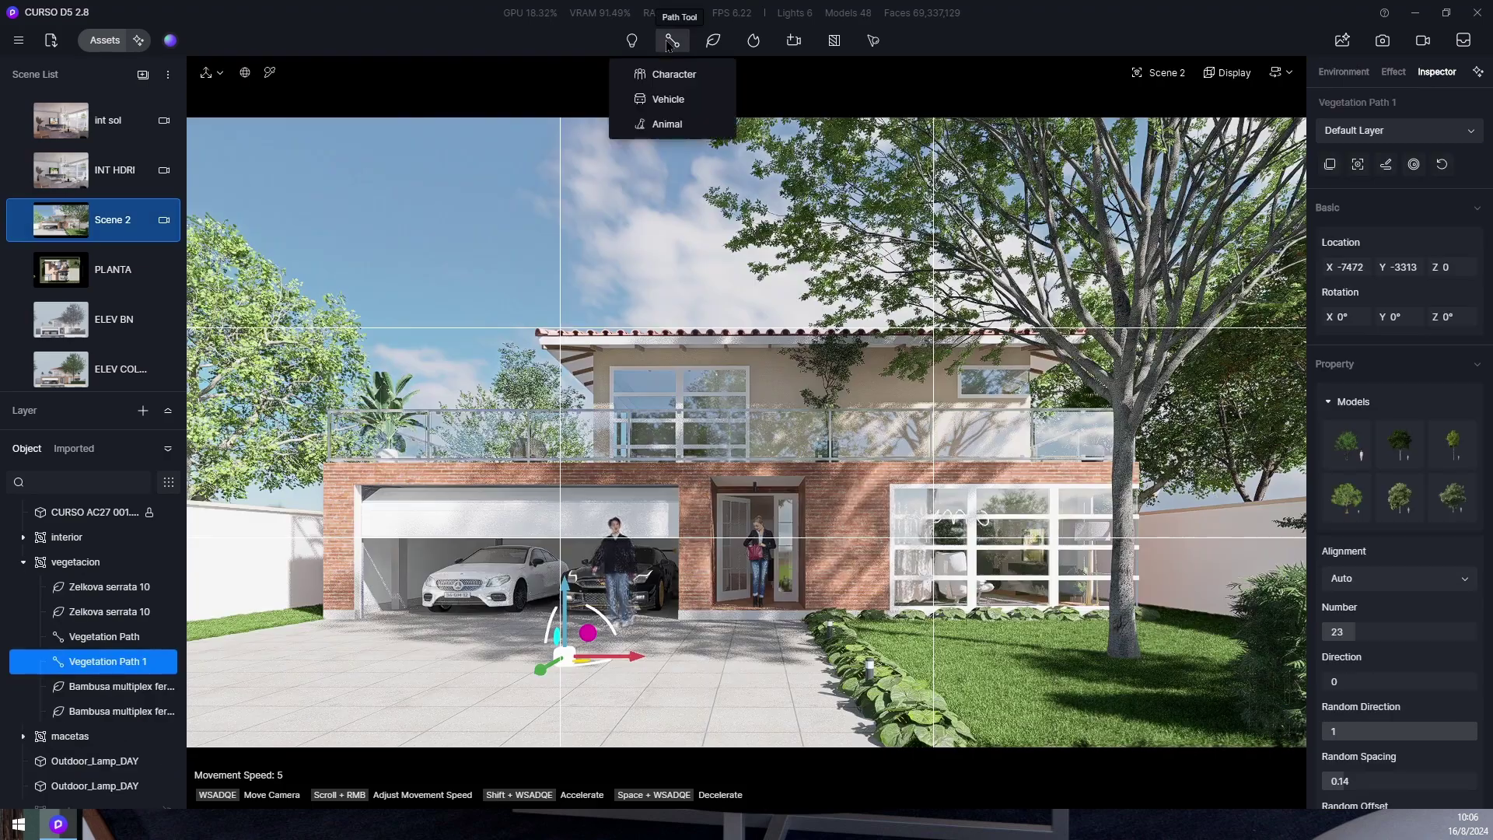
{"action": "left_click", "coordinate": [667, 124]}
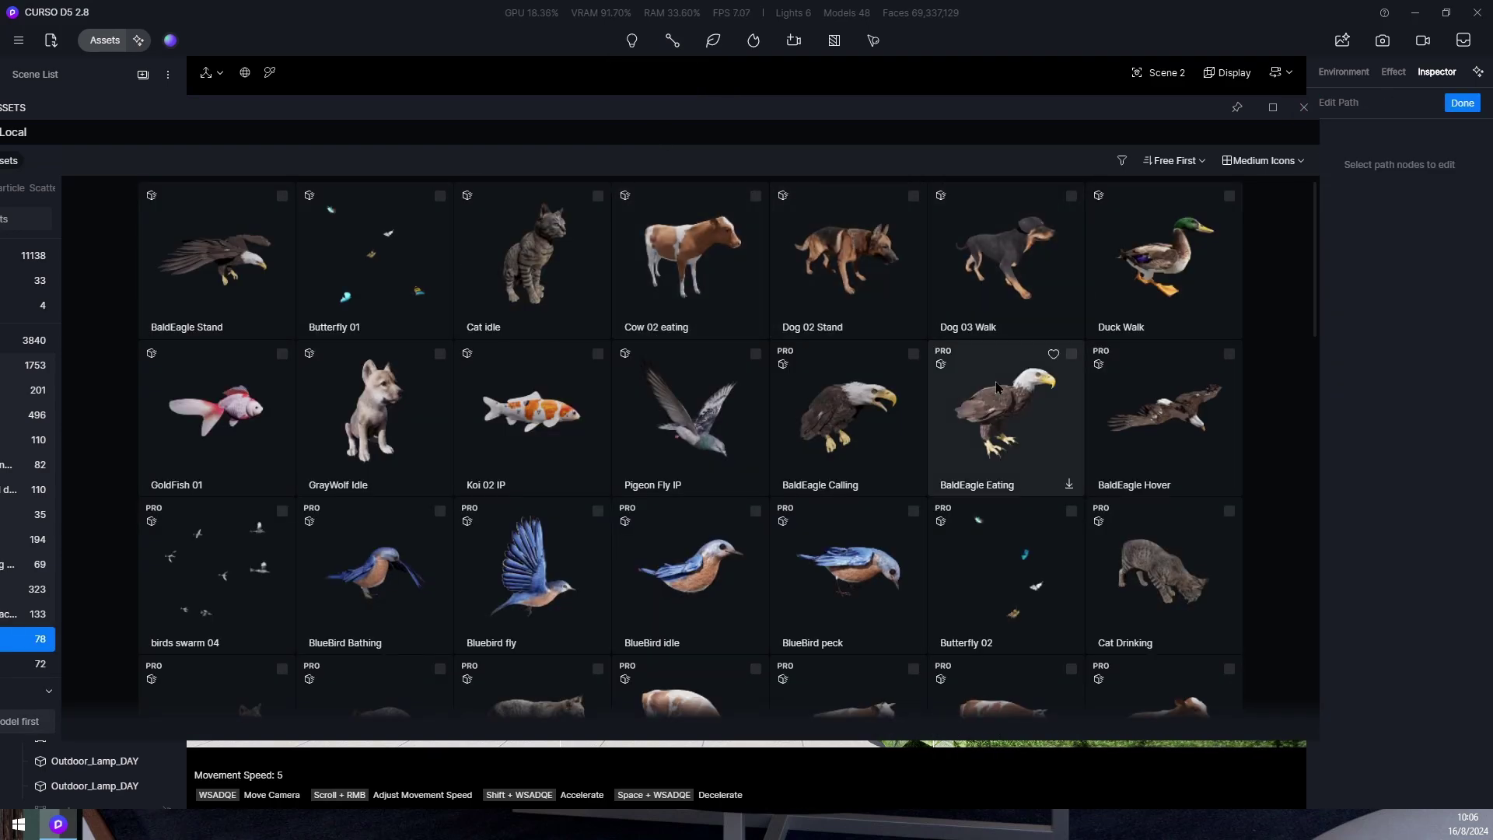
{"action": "left_click", "coordinate": [1027, 258]}
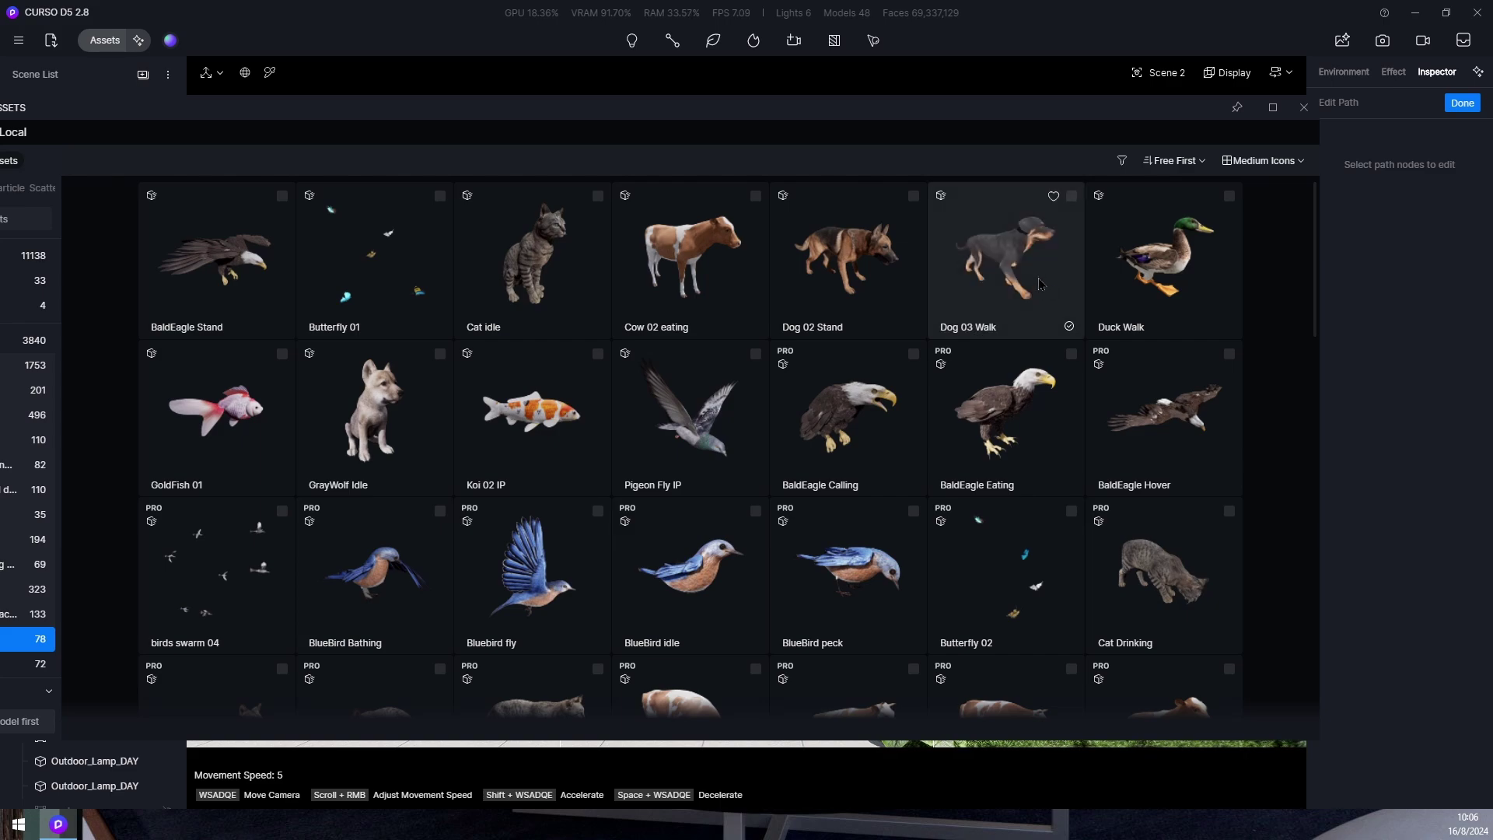
{"action": "left_click", "coordinate": [1034, 273]}
{"action": "left_click", "coordinate": [1305, 110]}
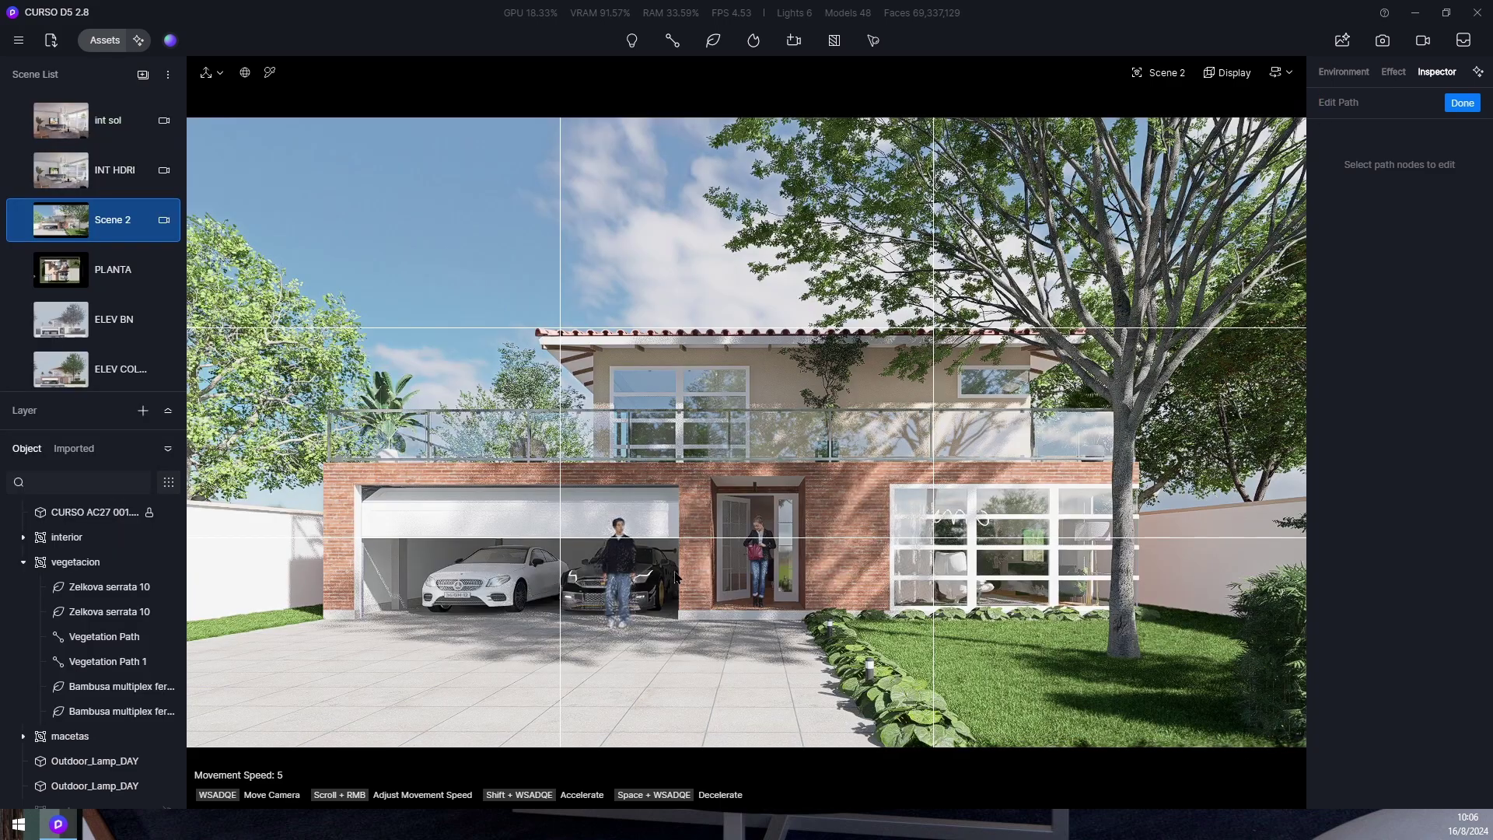
Draw the dog's path straight from the house entrance to the driveway's front edge at about X -9134, Y -5322, and finish it.
{"action": "left_click", "coordinate": [726, 626]}
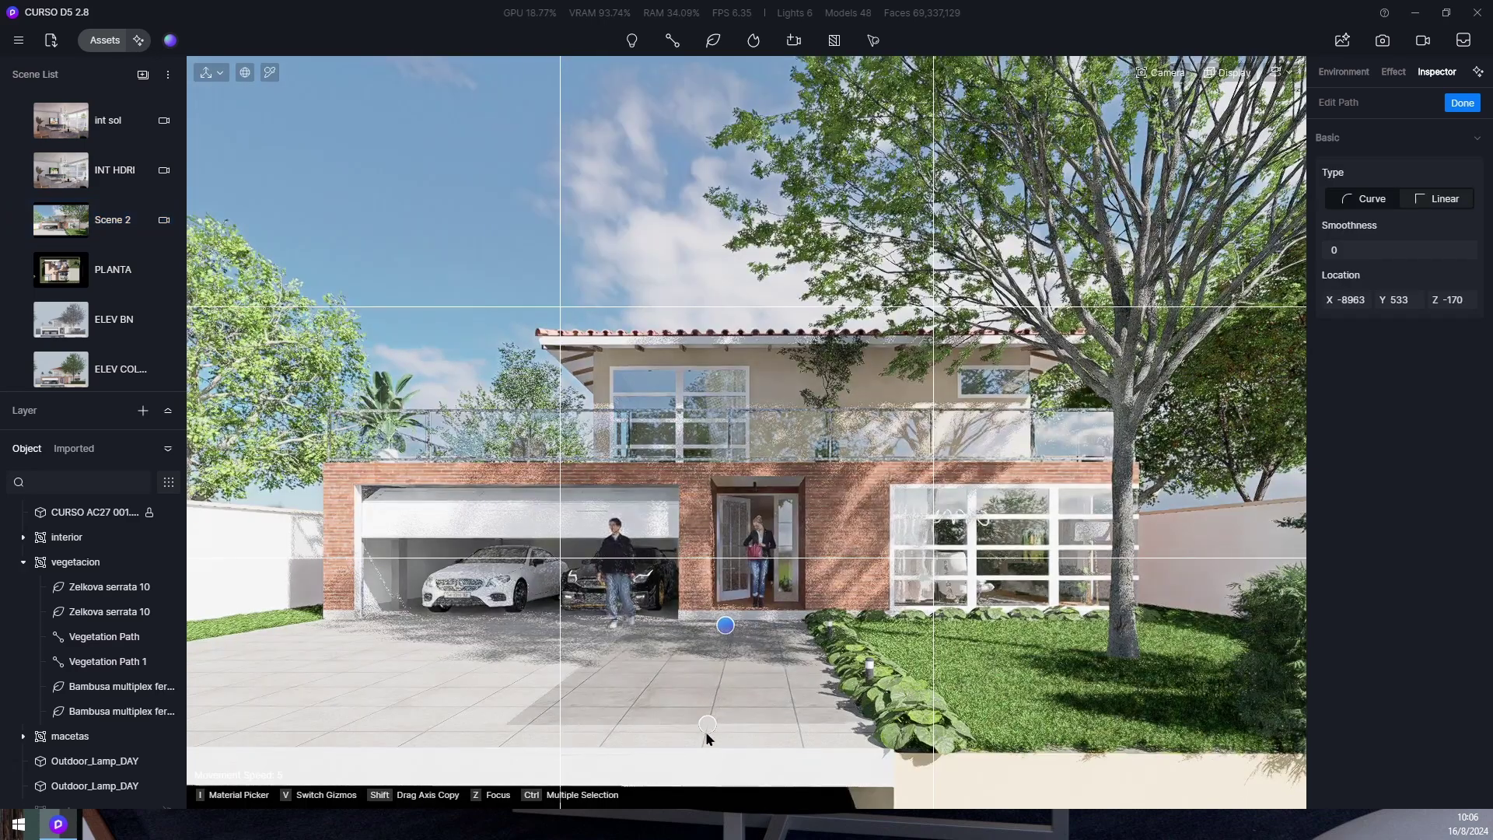
{"action": "left_click", "coordinate": [703, 732]}
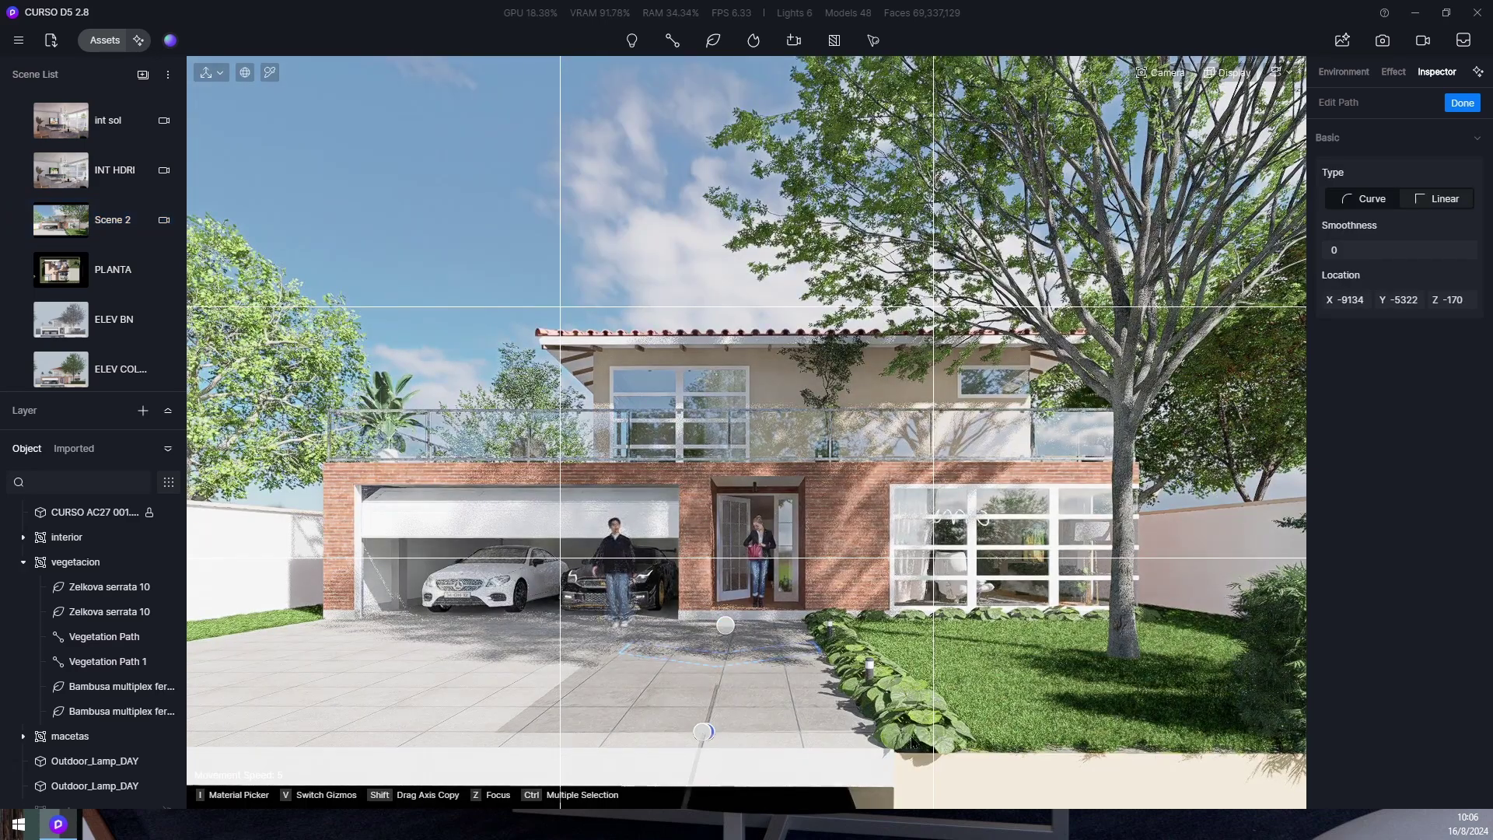
{"action": "left_click", "coordinate": [1474, 106]}
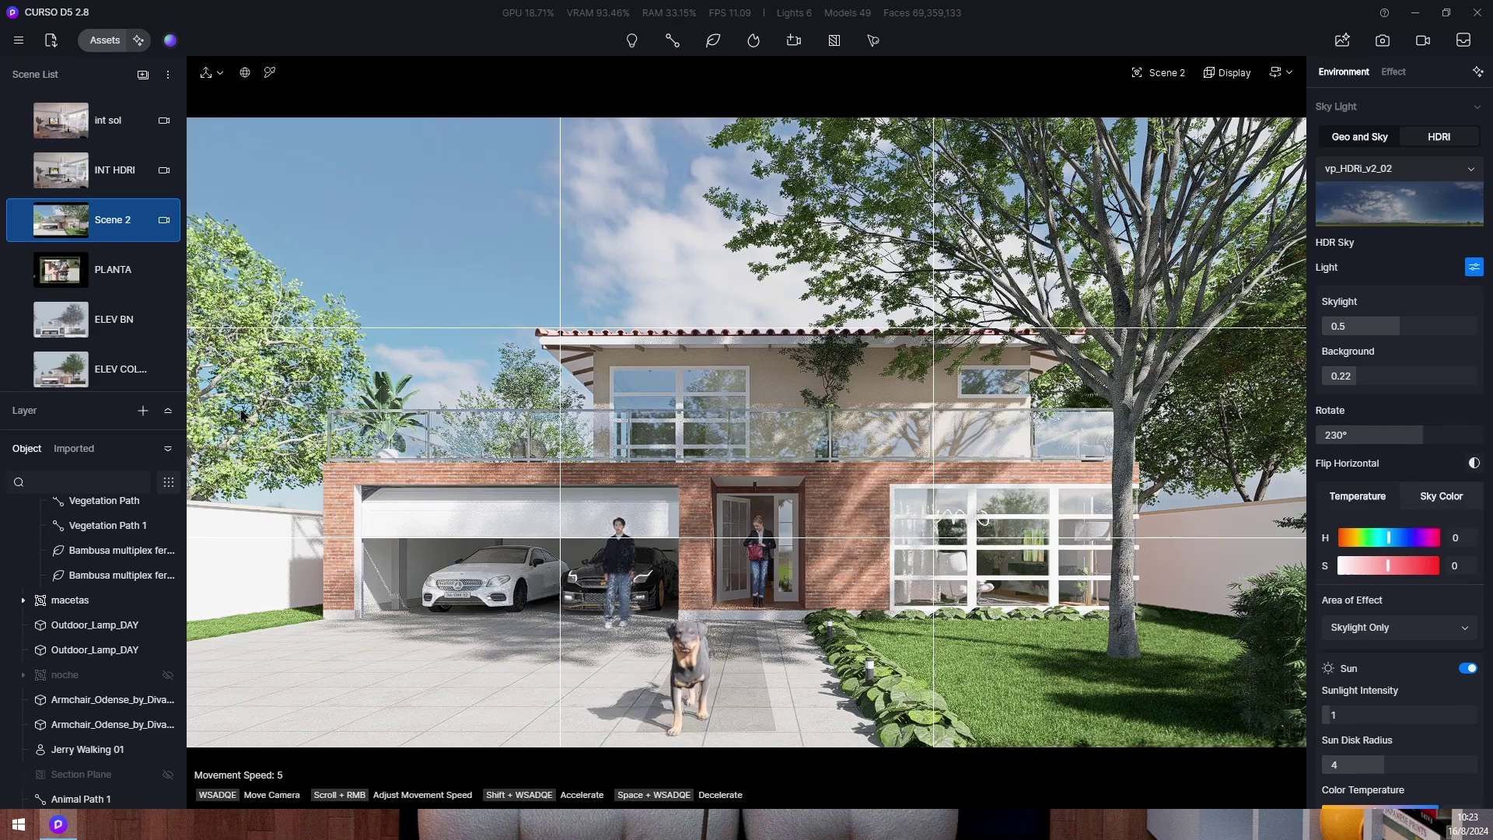
Hide Vegetation Path 1, the row of trees in the vegetacion group.
{"action": "left_click", "coordinate": [1115, 327]}
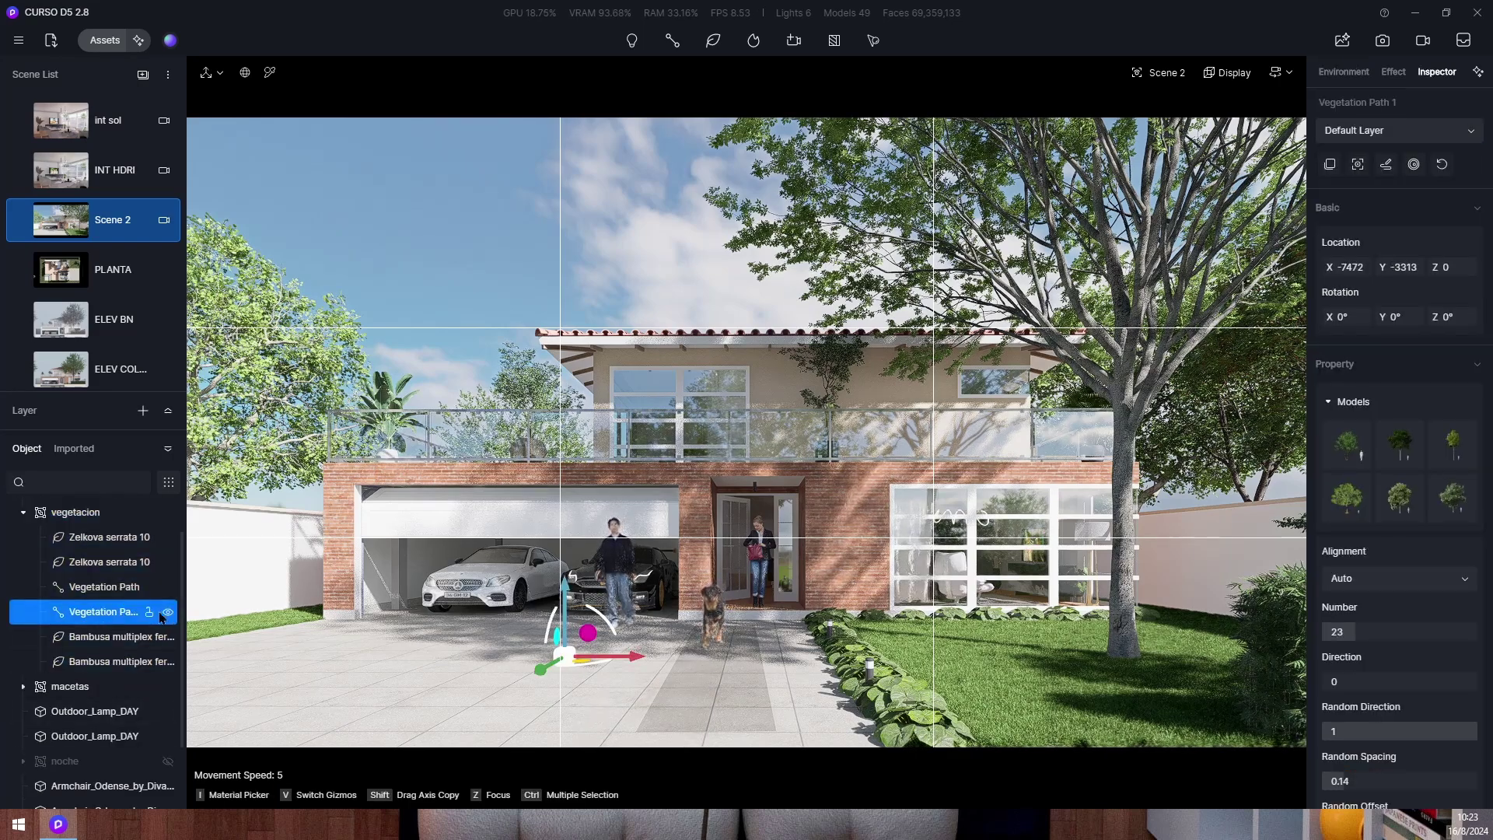
{"action": "right_click_drag", "start_coordinate": [925, 311], "coordinate": [961, 451]}
{"action": "middle_click_drag", "start_coordinate": [961, 451], "coordinate": [871, 582]}
{"action": "scroll", "coordinate": [871, 581], "scroll_direction": "down", "scroll_amount": 10}
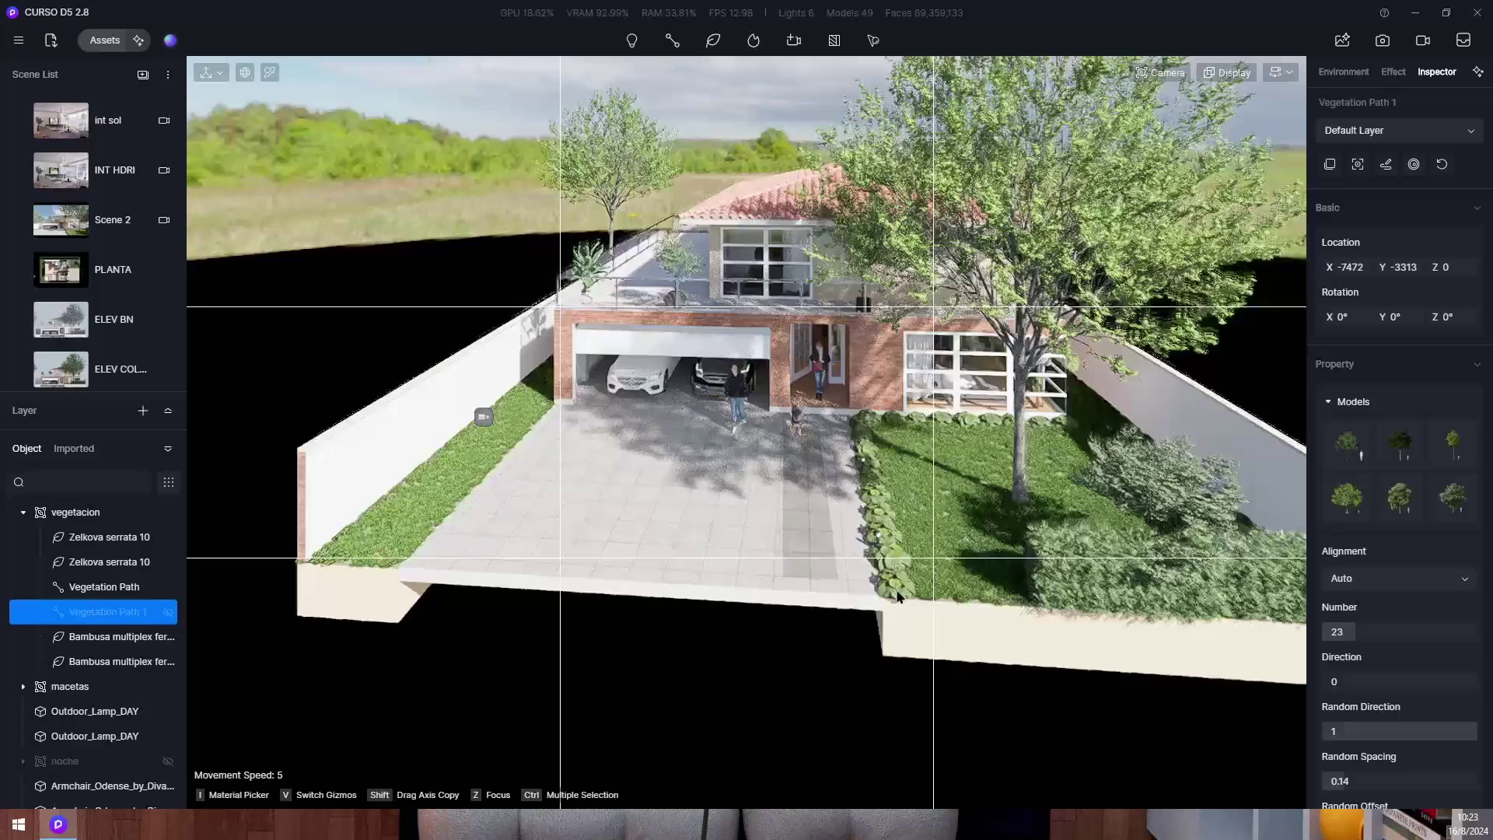
{"action": "right_click_drag", "start_coordinate": [1035, 513], "coordinate": [350, 119]}
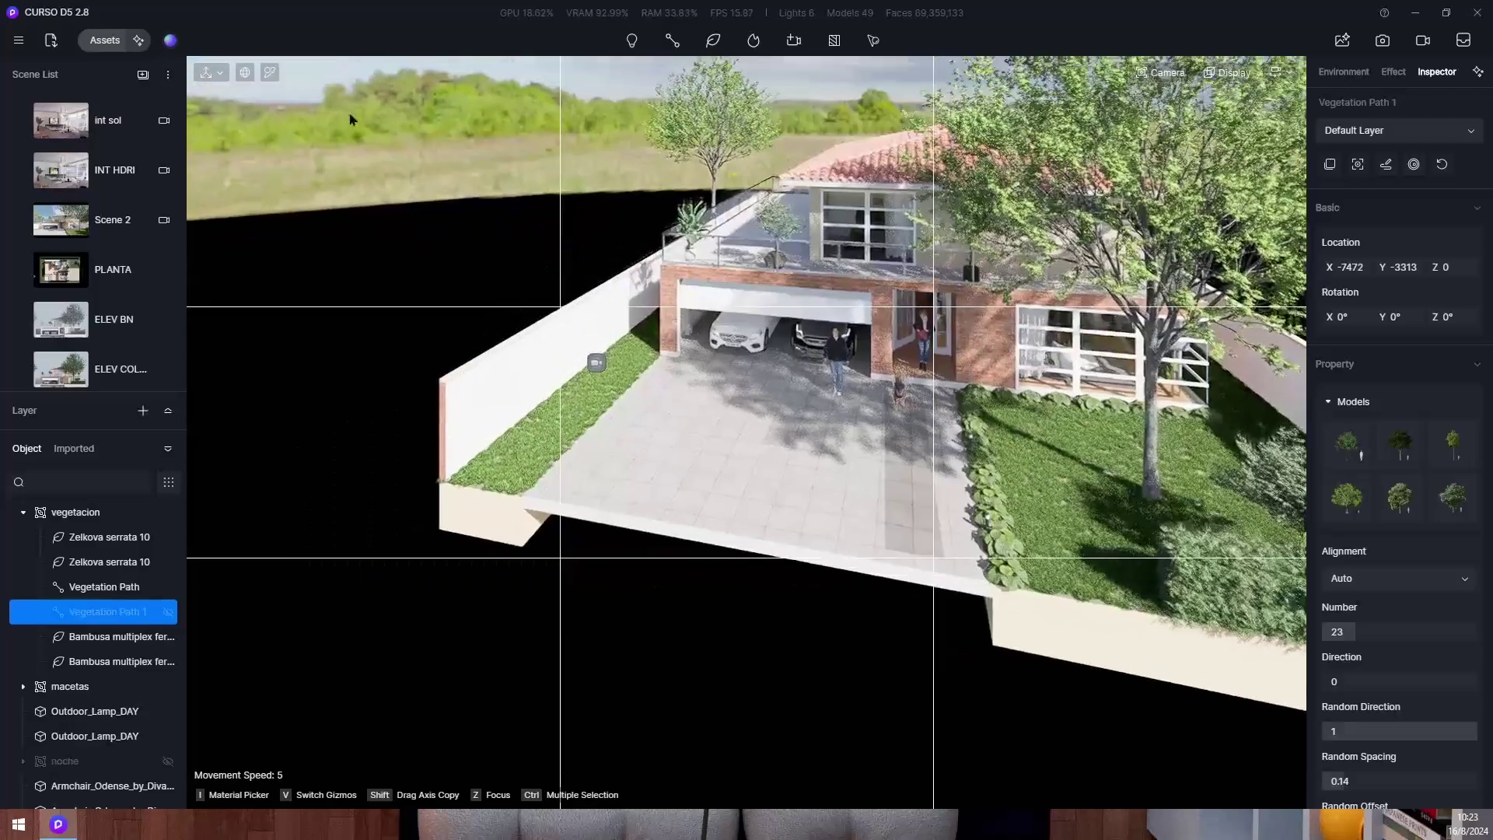
Add a Plane from the library's Basic Model category and place it beyond the side wall at about X 16090, Y 5347.
{"action": "left_click", "coordinate": [104, 40]}
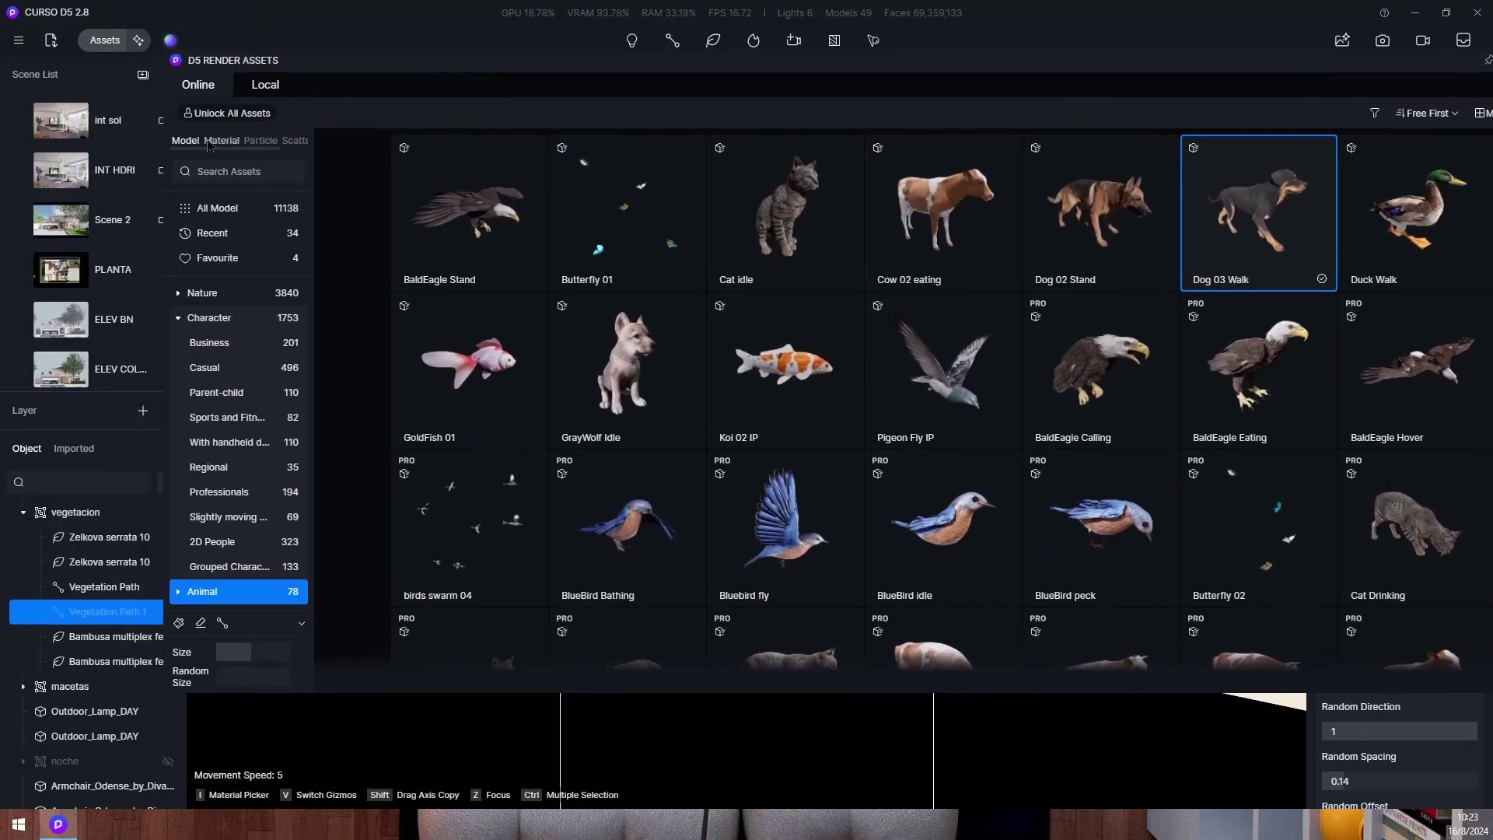
{"action": "scroll", "coordinate": [229, 311], "scroll_direction": "down", "scroll_amount": 3}
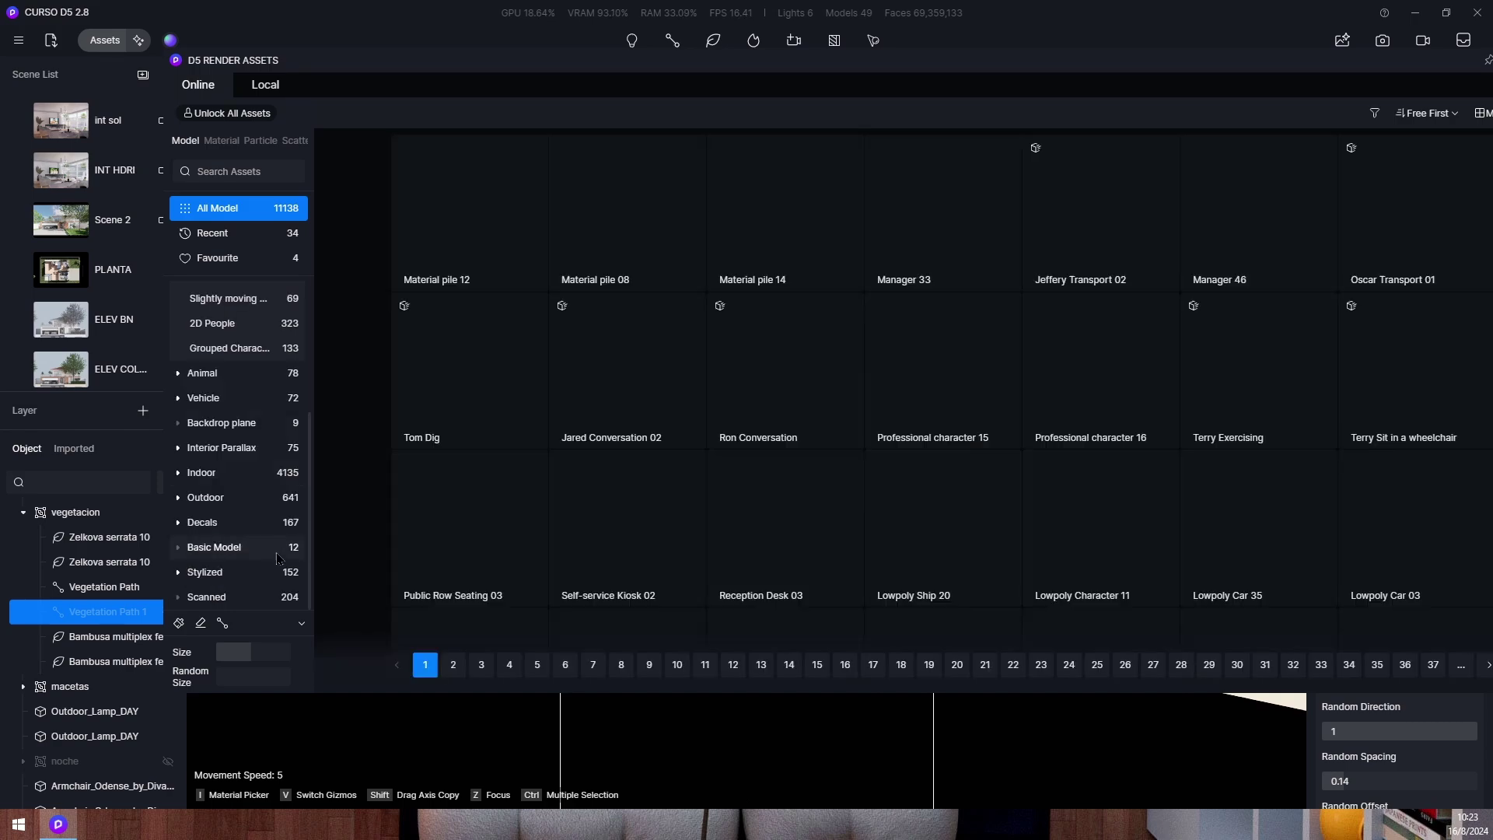
{"action": "left_click", "coordinate": [225, 548]}
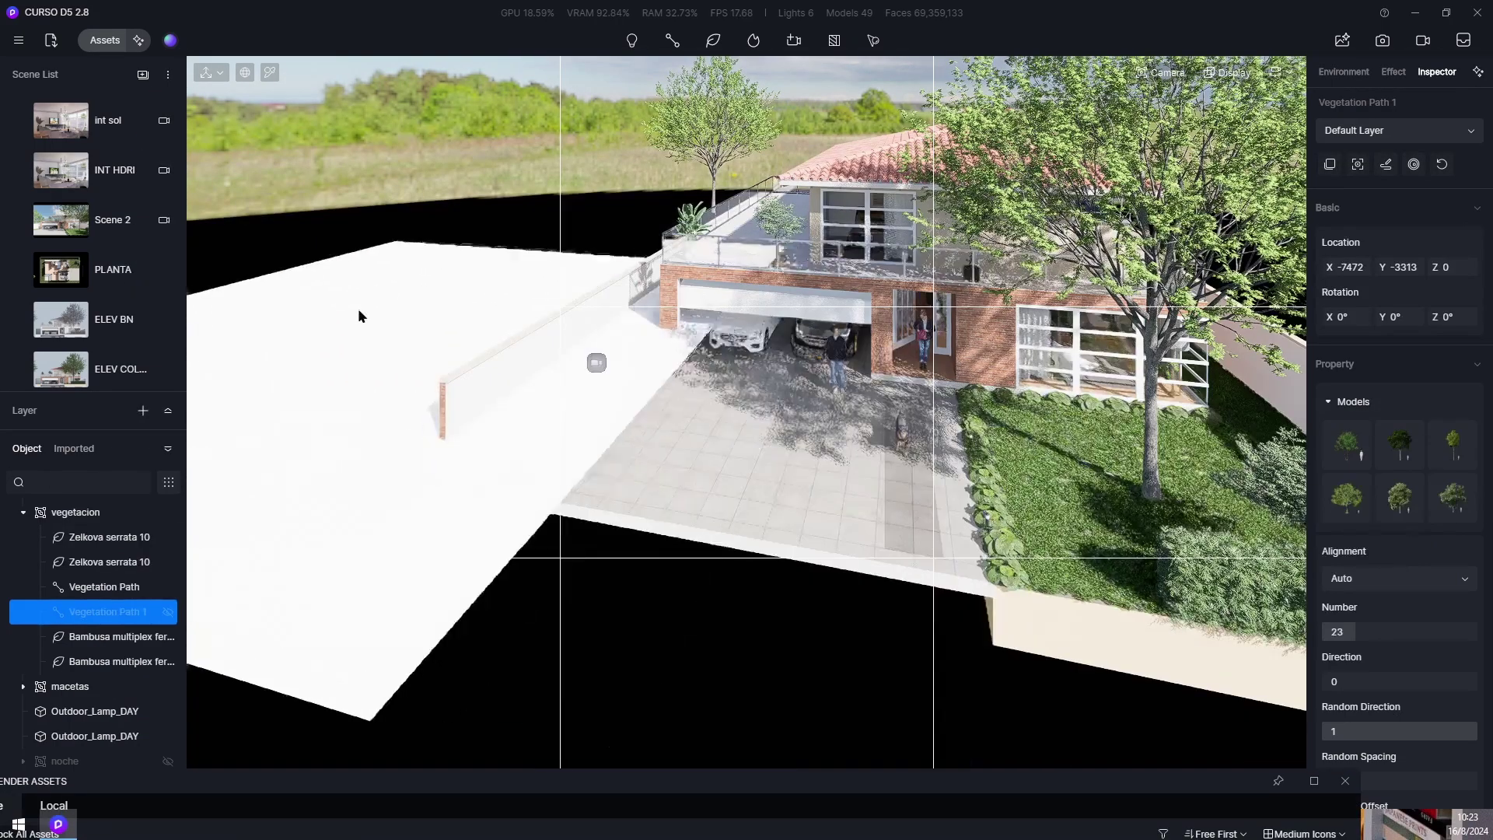
{"action": "left_click", "coordinate": [337, 260]}
{"action": "right_click", "coordinate": [355, 272]}
Set the plane's size to 80000 by 80000 and move it along X to about 45052, clear of the house.
{"action": "key", "text": "a"}
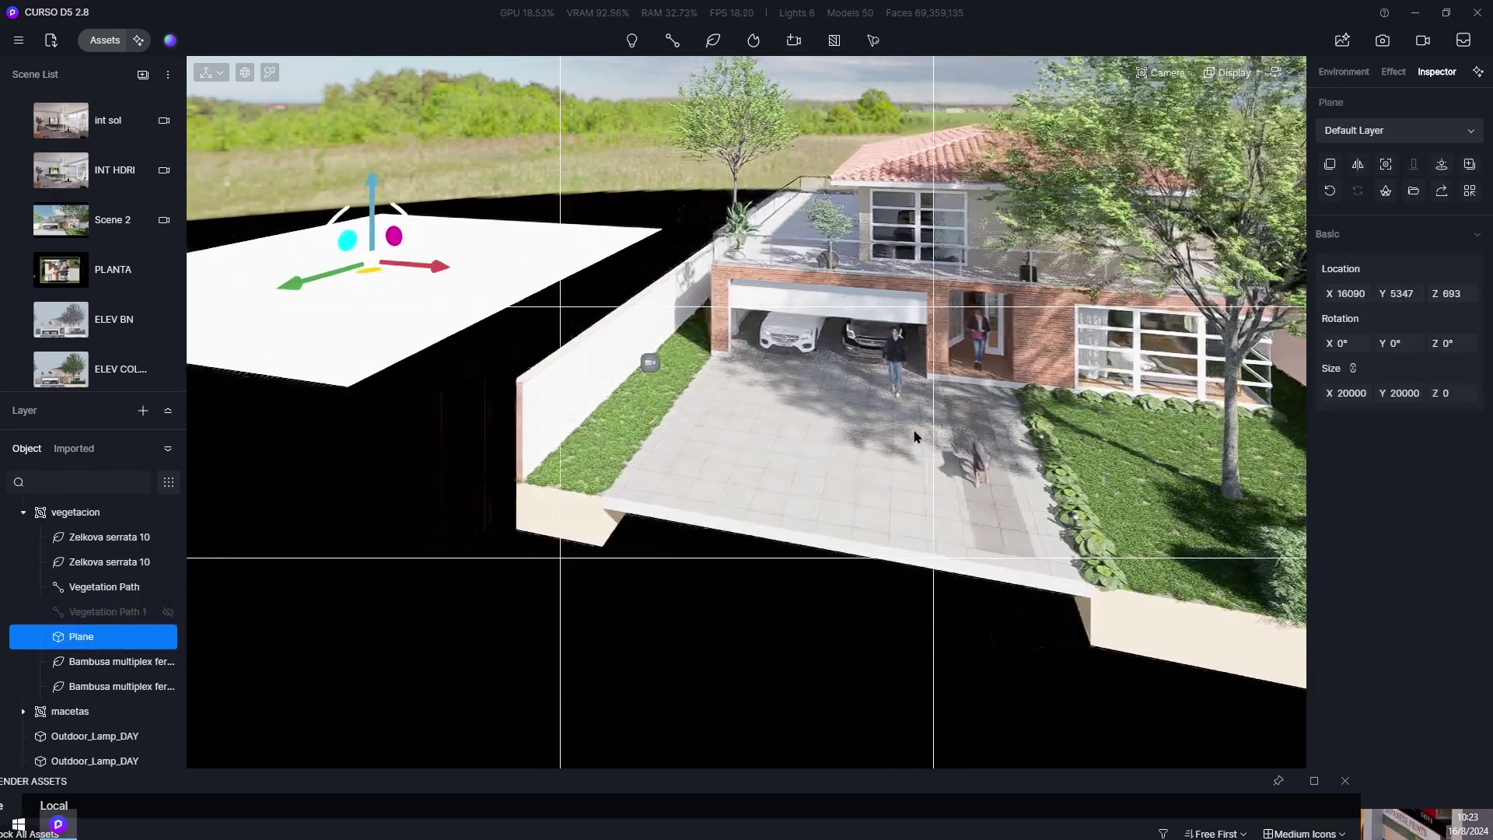
{"action": "key", "text": "a"}
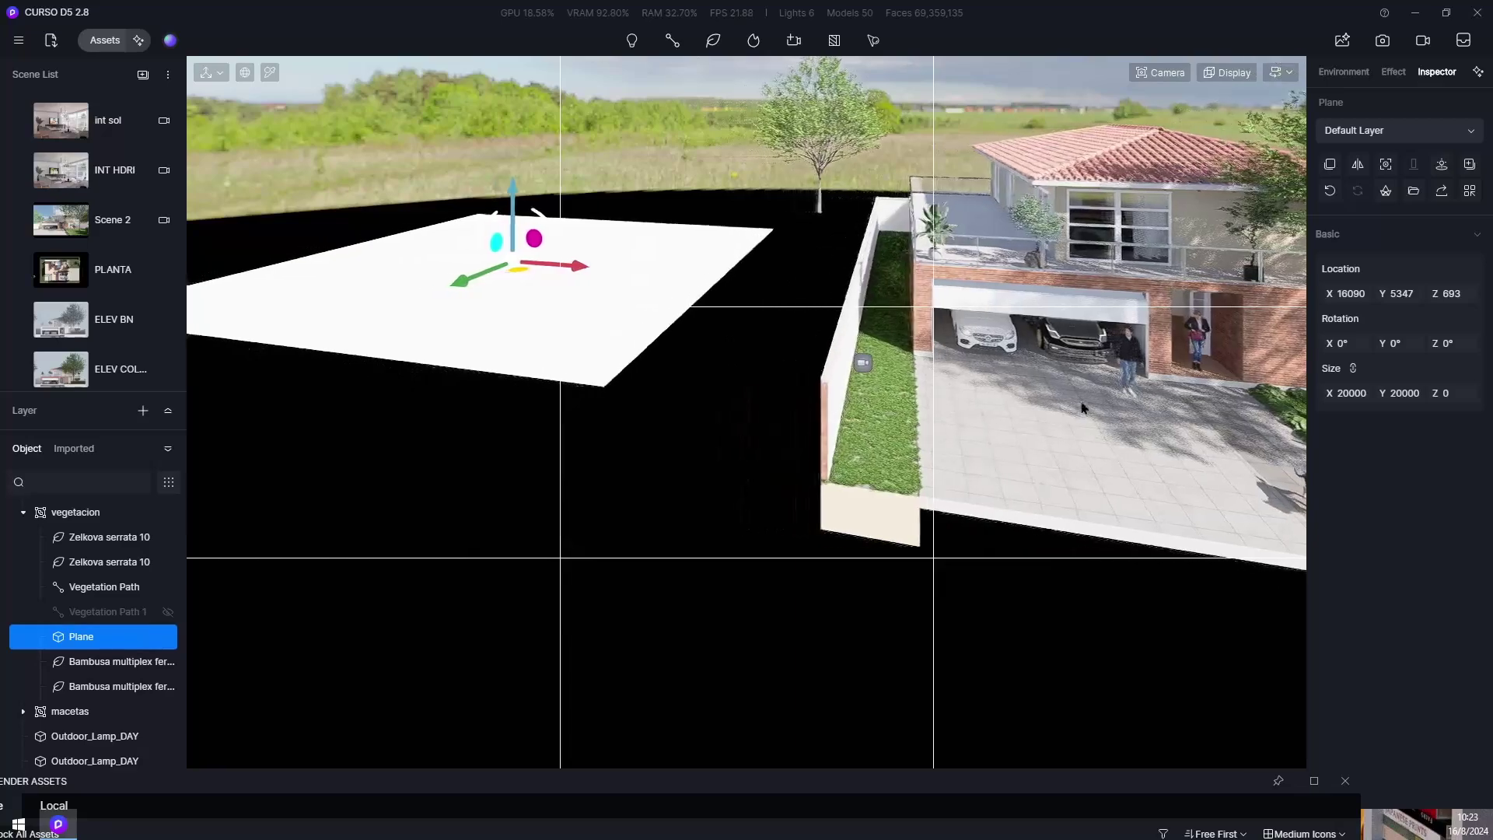
{"action": "key", "text": "a"}
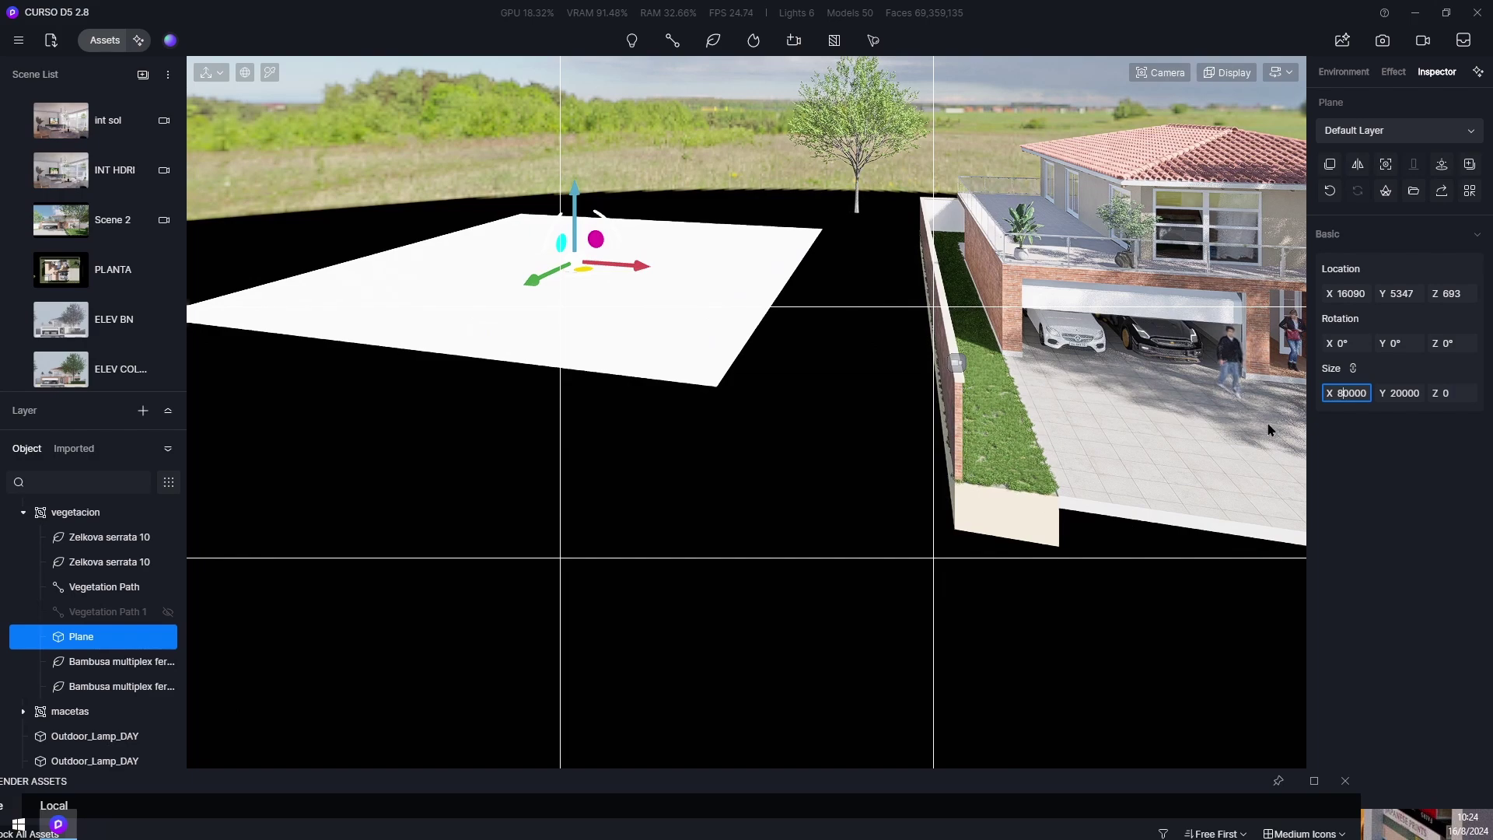
{"action": "key", "text": "Return"}
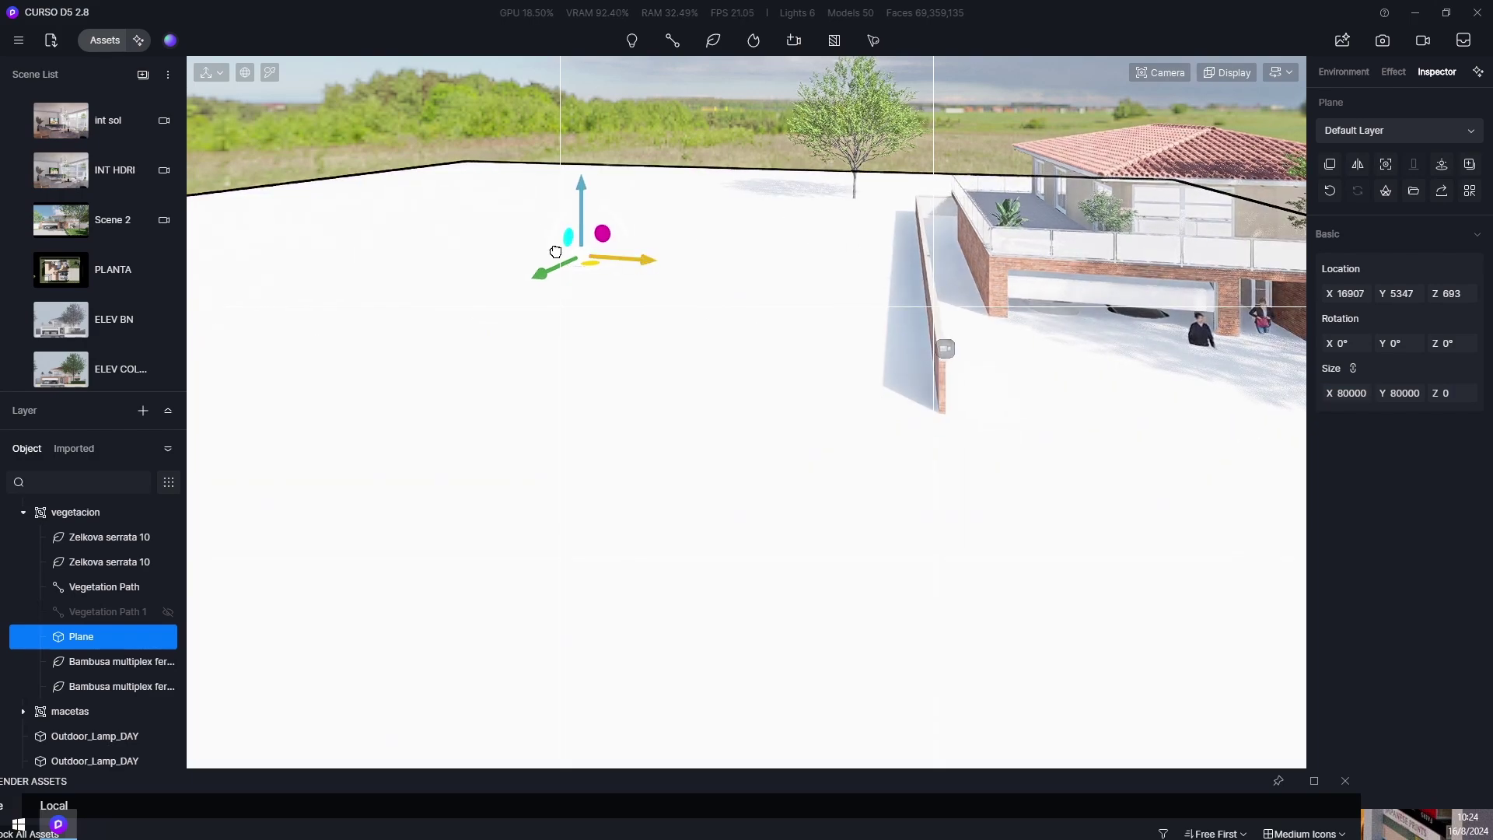
{"action": "left_click_drag", "start_coordinate": [556, 252], "coordinate": [191, 209]}
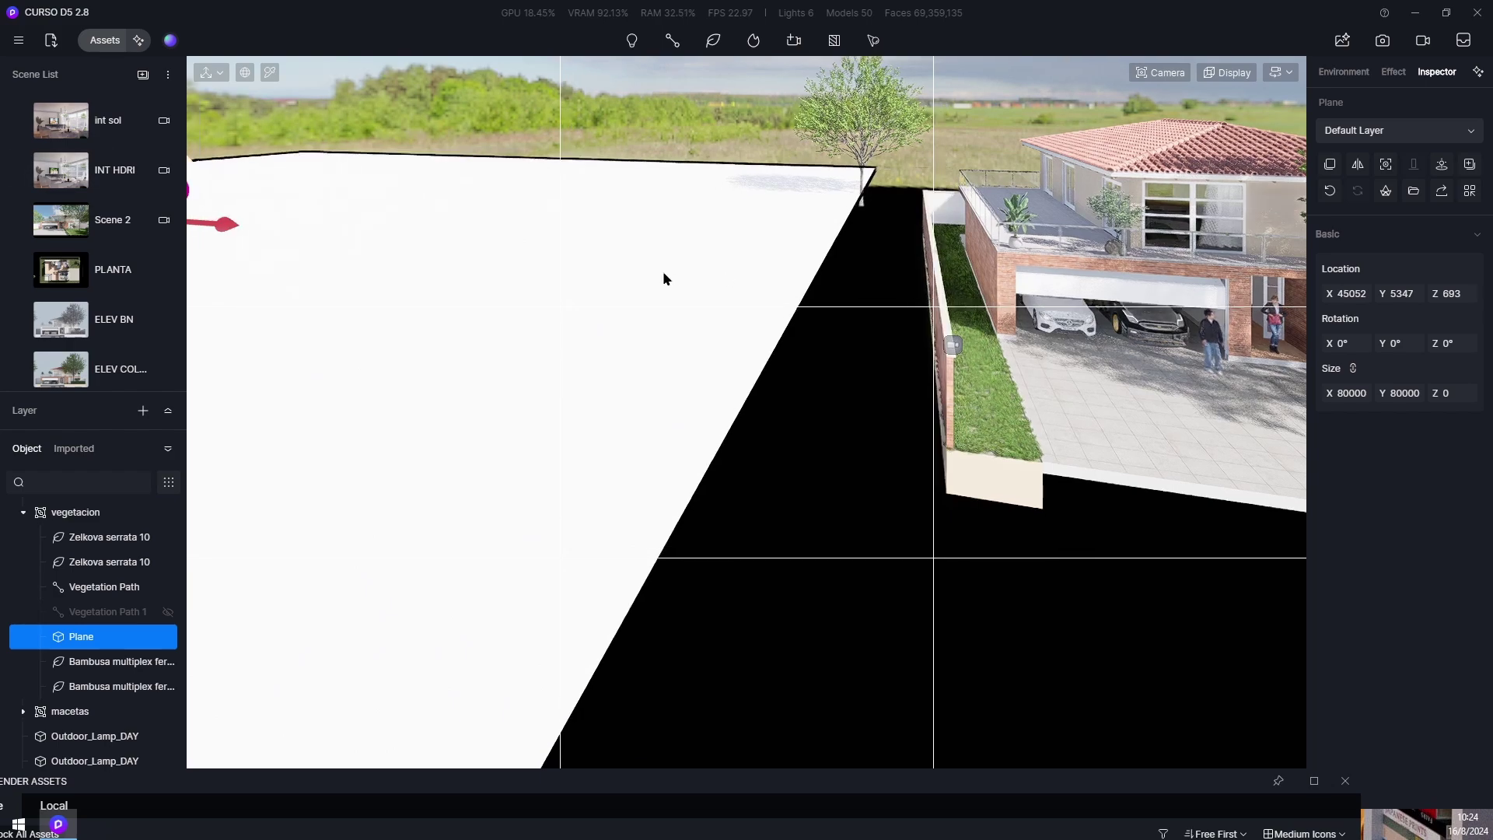
Start a Vehicle path and place its first node near the plane's far corner at about X 75045, Y 38572.
{"action": "key", "text": "f"}
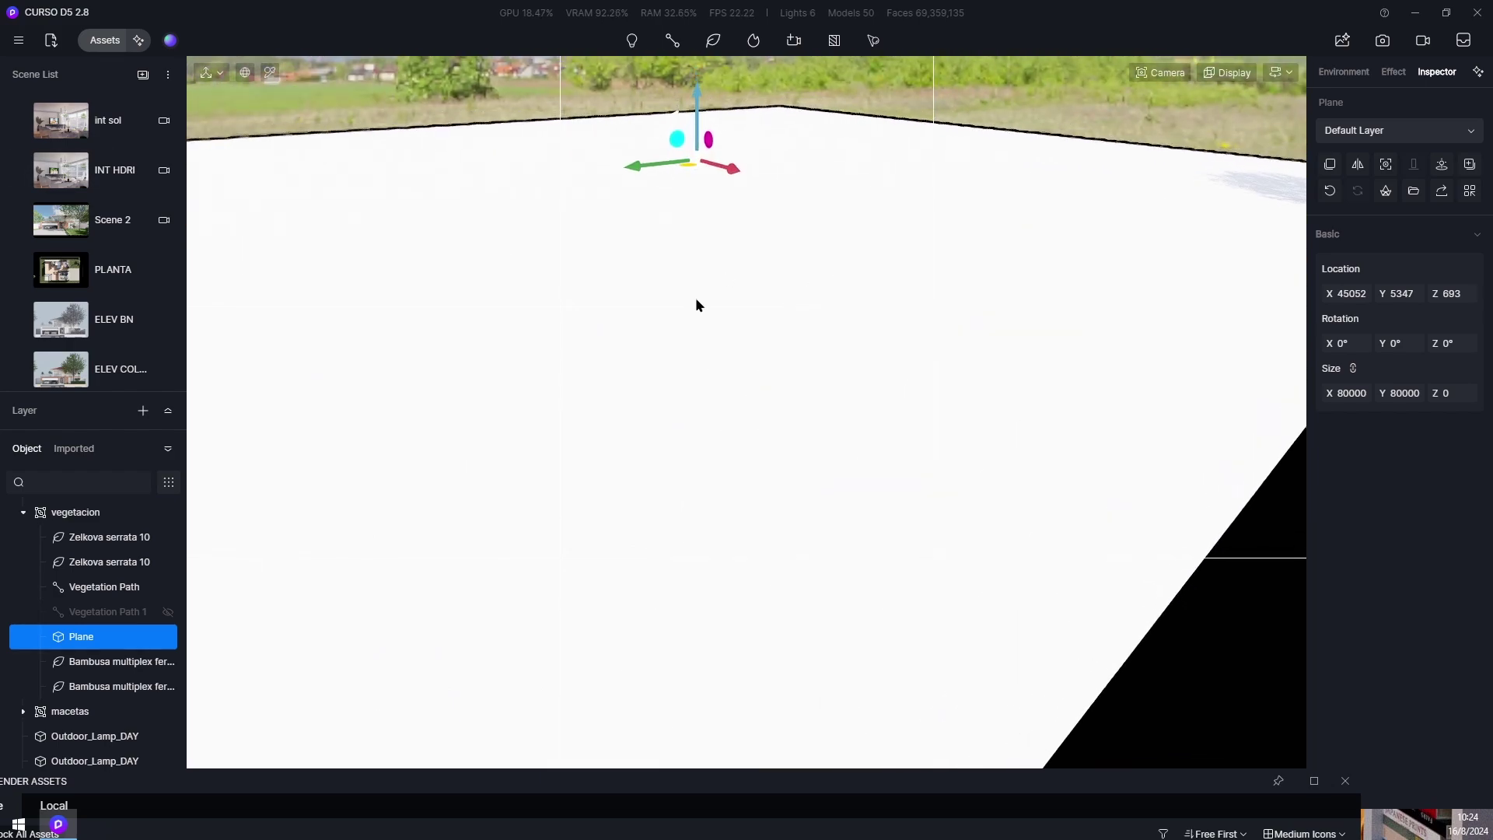
{"action": "key", "text": "q"}
{"action": "key", "text": "s"}
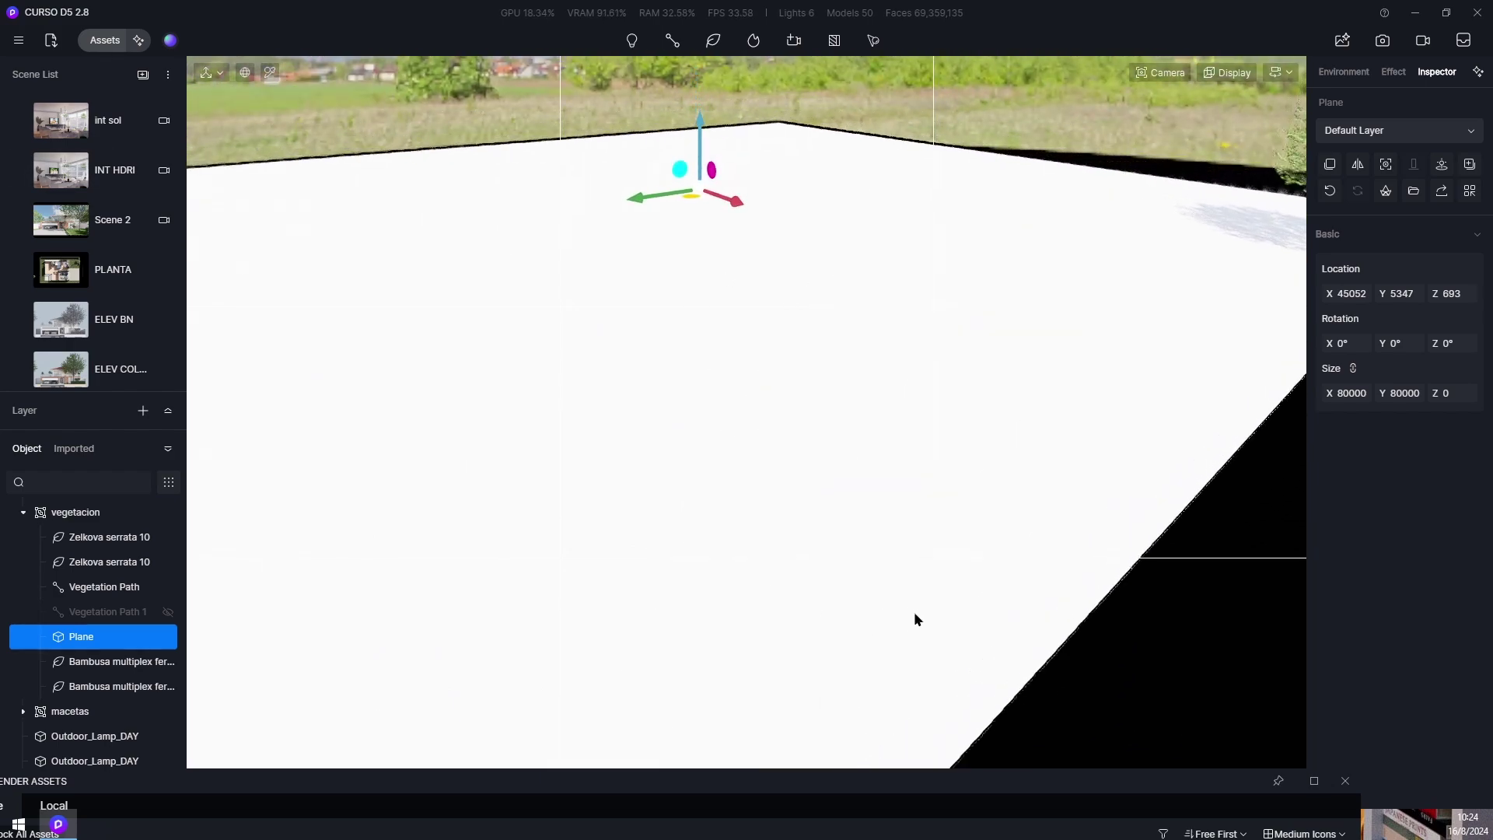
{"action": "key", "text": "q"}
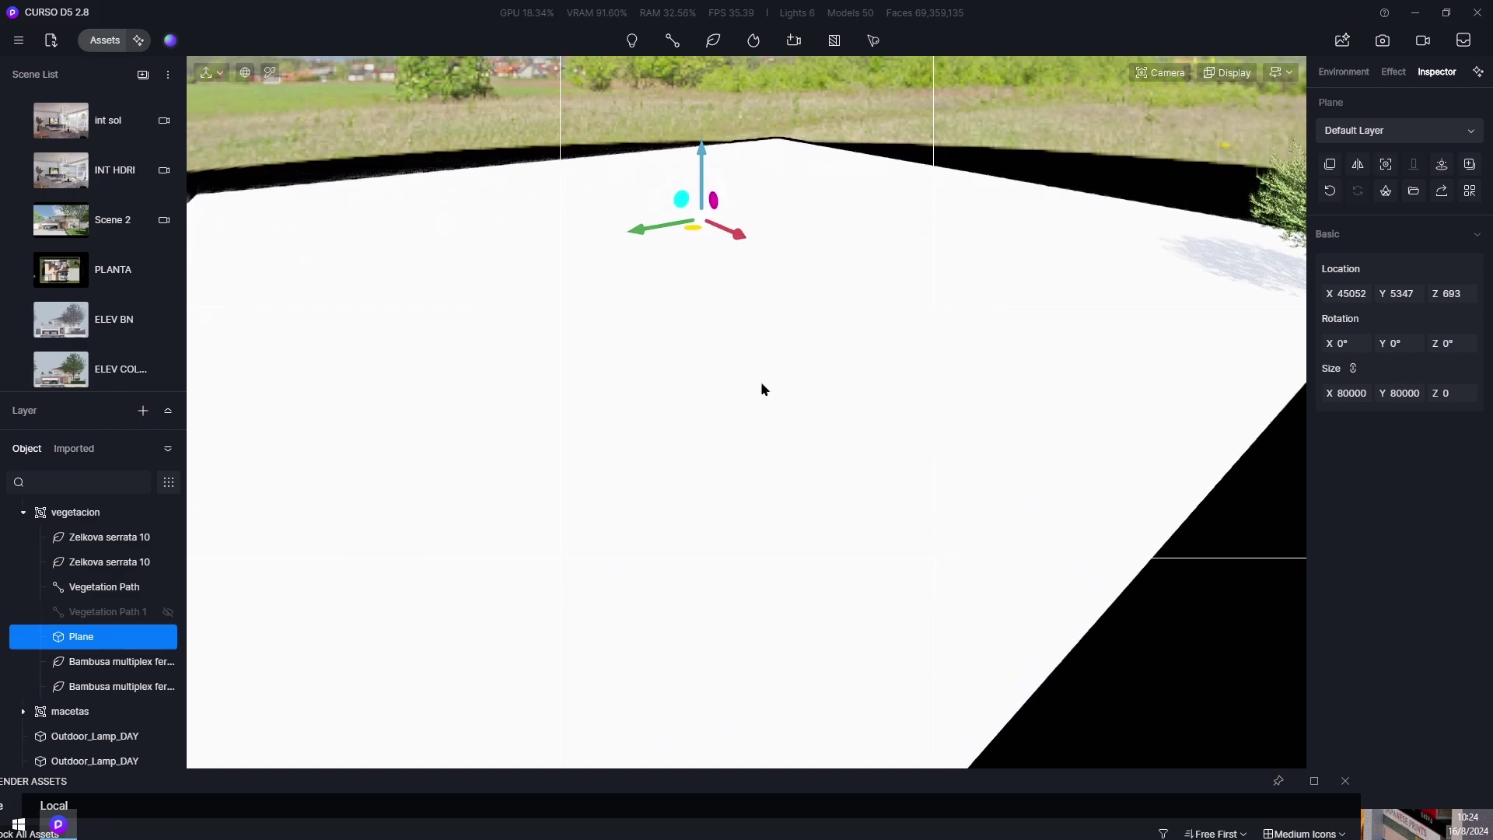
{"action": "key", "text": "q"}
{"action": "mouse_move", "coordinate": [760, 381]}
{"action": "right_mouse_down"}
{"action": "mouse_move", "coordinate": [680, 390]}
{"action": "mouse_move", "coordinate": [750, 396]}
{"action": "right_mouse_up"}
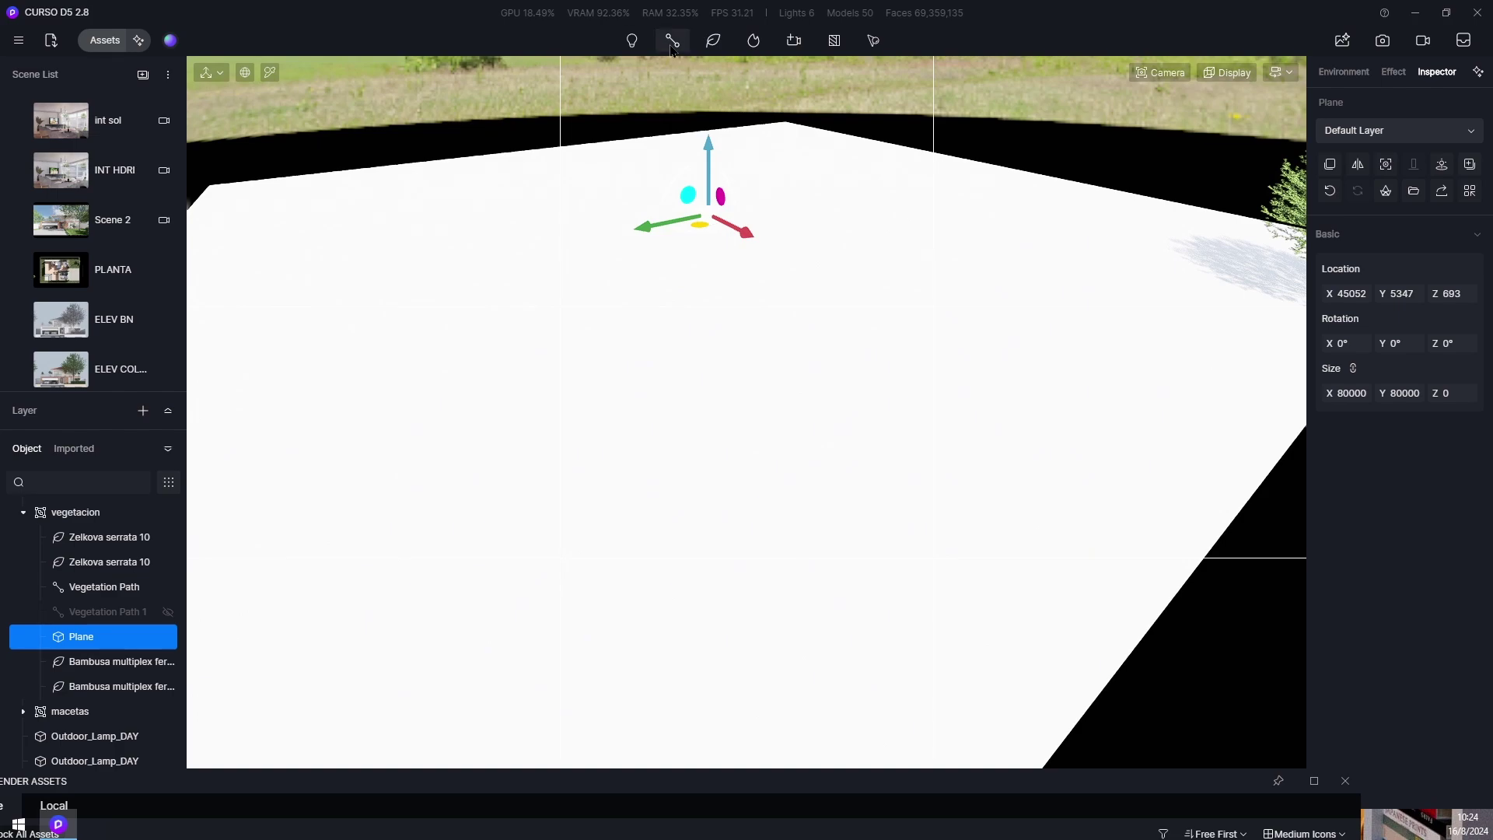
{"action": "mouse_move", "coordinate": [673, 46]}
{"action": "left_click", "coordinate": [670, 101]}
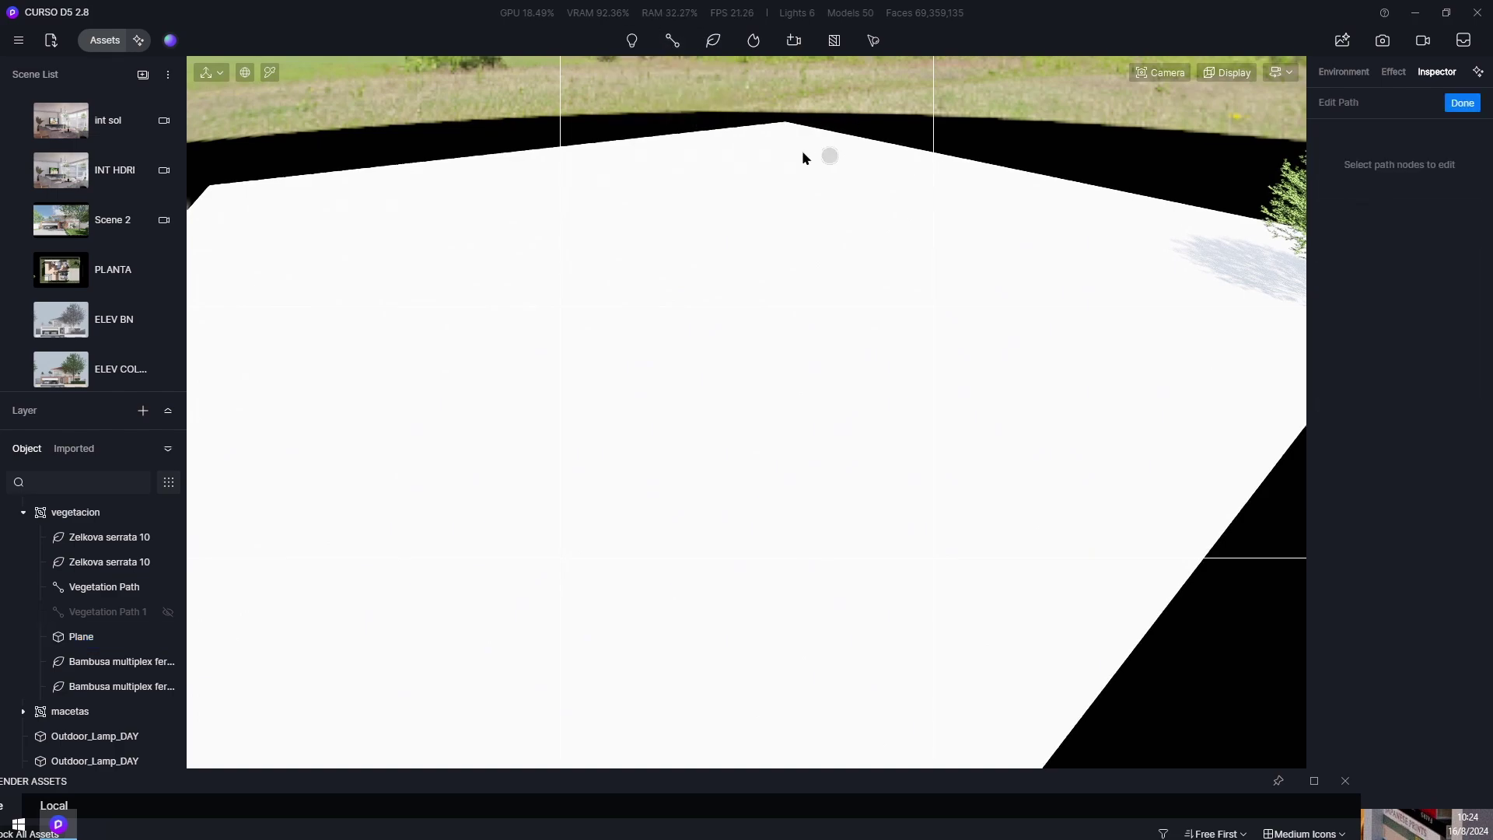
{"action": "left_click", "coordinate": [790, 133]}
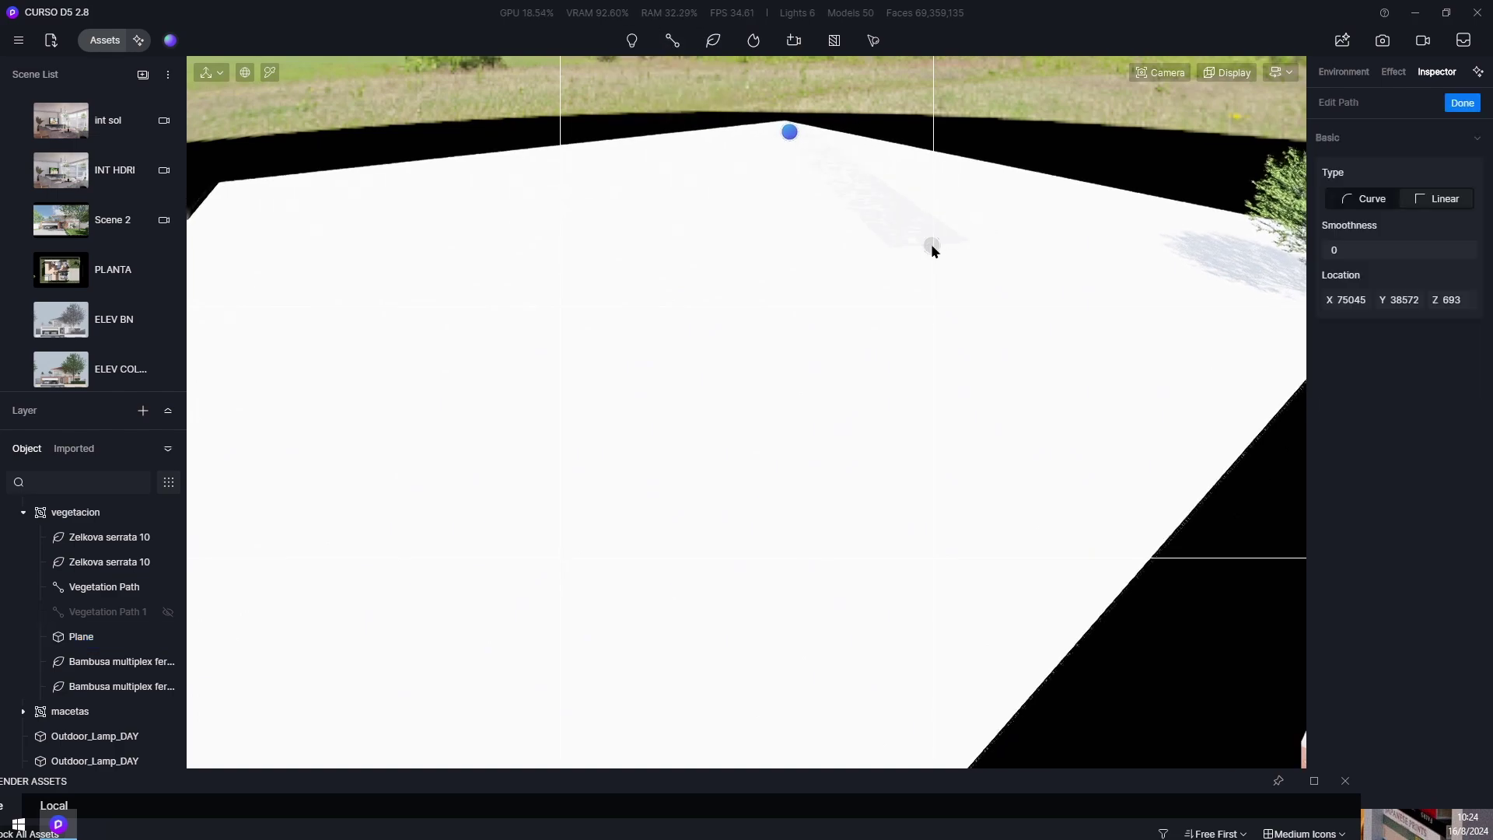
Add vehicle path nodes near the plane's other corners at about (7703, 36778), (8333, -30338) and (71890, -28081), and finish the path.
{"action": "right_click_drag", "start_coordinate": [1064, 241], "coordinate": [809, 357]}
{"action": "scroll", "coordinate": [1089, 249], "scroll_direction": "down", "scroll_amount": 2}
{"action": "scroll", "coordinate": [813, 359], "scroll_direction": "down", "scroll_amount": 3}
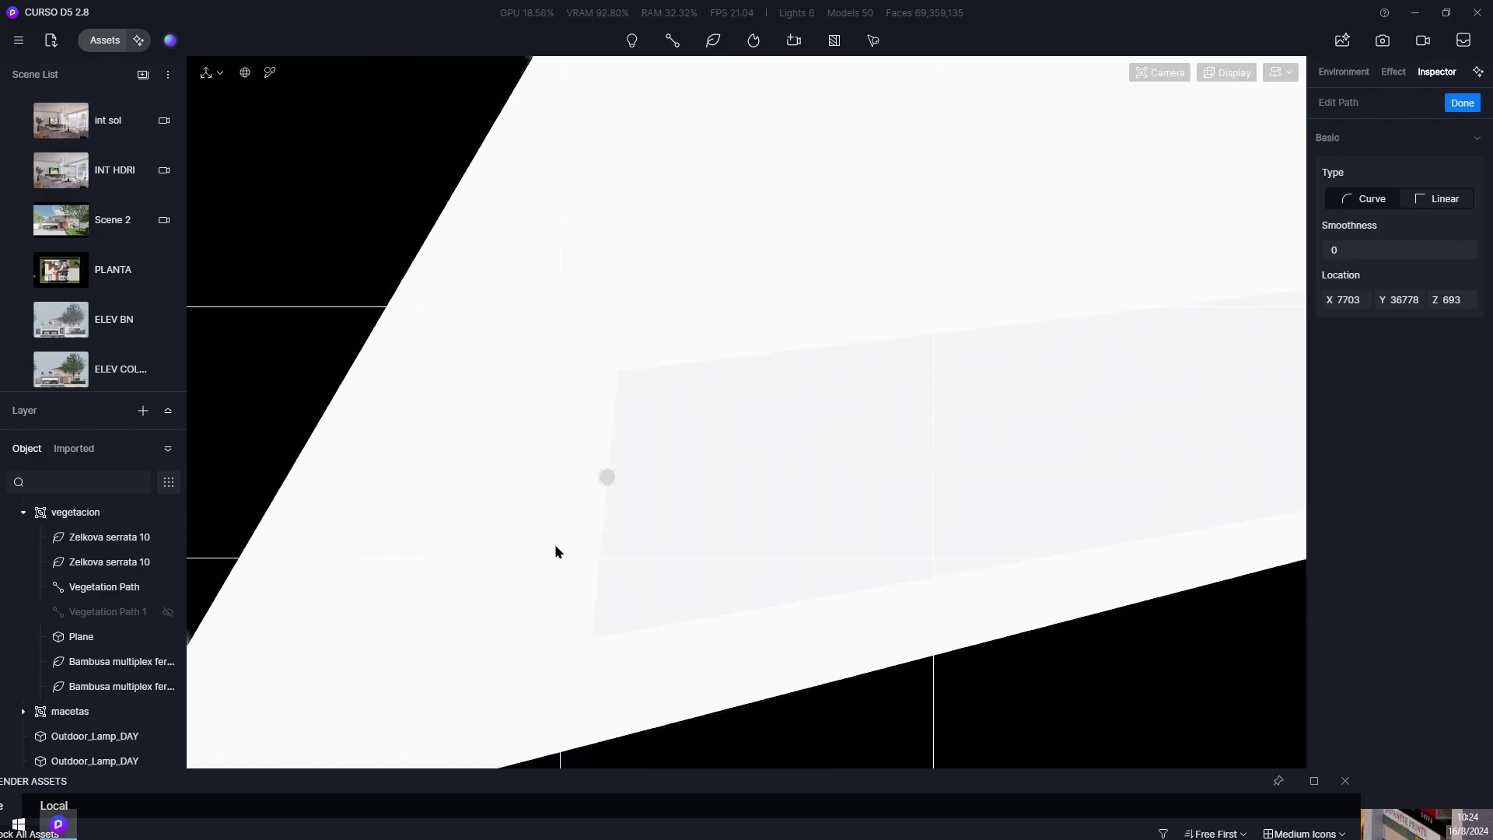
{"action": "left_click", "coordinate": [442, 594]}
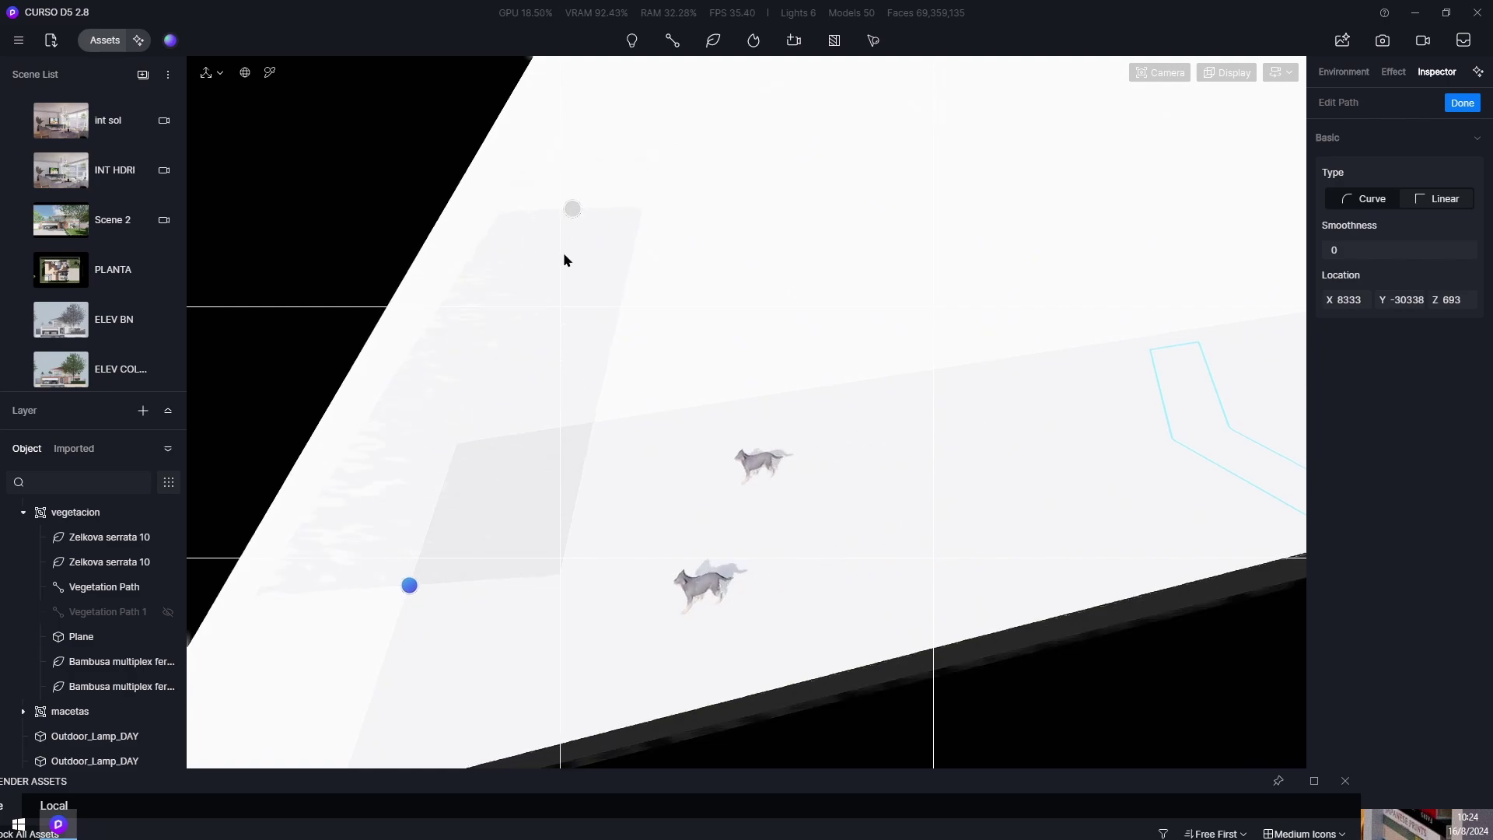
{"action": "right_click_drag", "start_coordinate": [568, 239], "coordinate": [570, 153]}
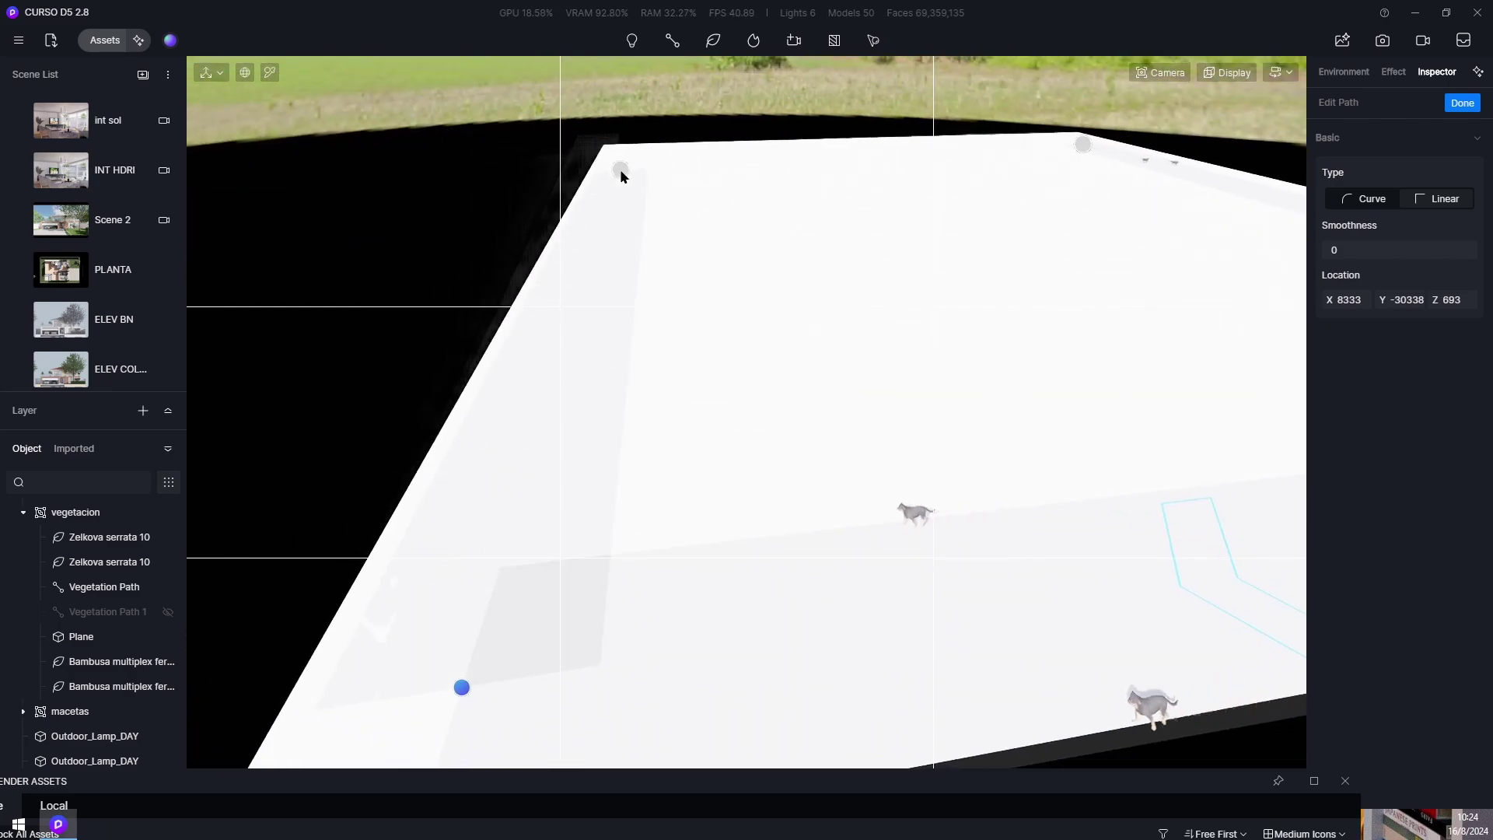
{"action": "left_click", "coordinate": [644, 164]}
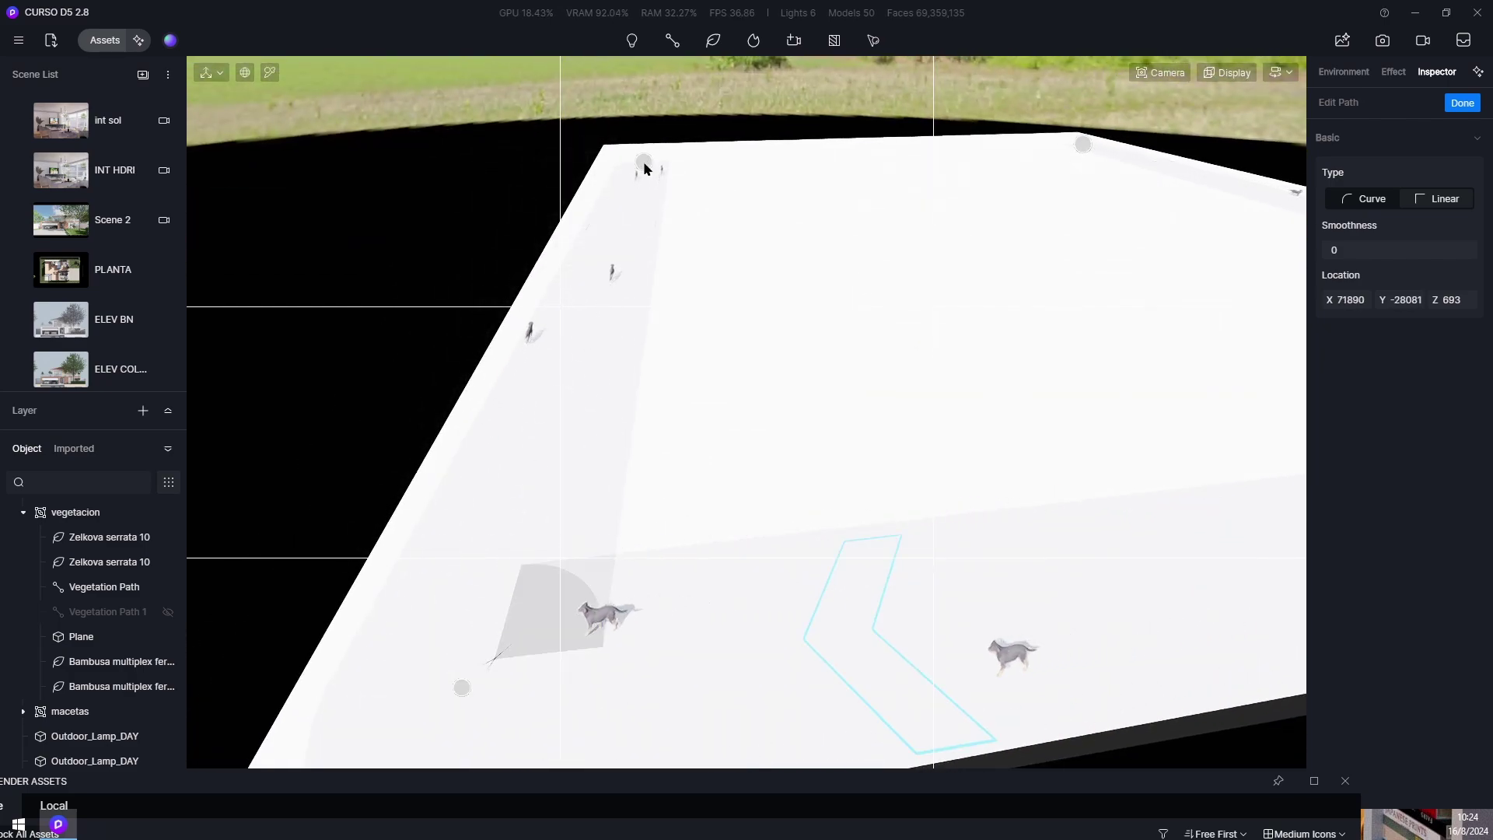
{"action": "left_click", "coordinate": [1466, 103]}
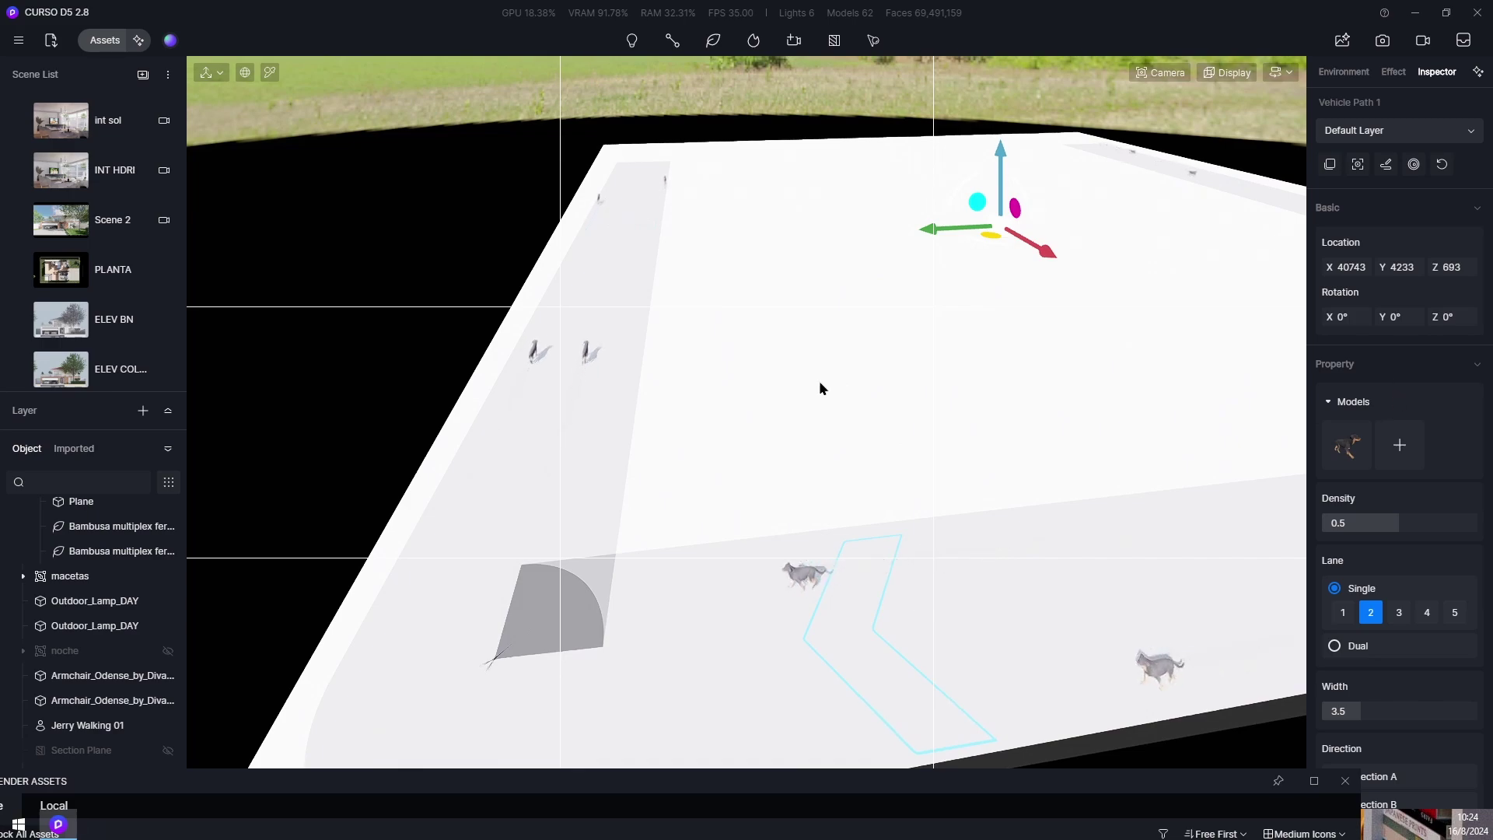
Replace the vehicle path's dog model with New energy Car 03 from the Vehicle category and set the density to 0.21.
{"action": "right_click_drag", "start_coordinate": [818, 380], "coordinate": [1005, 403]}
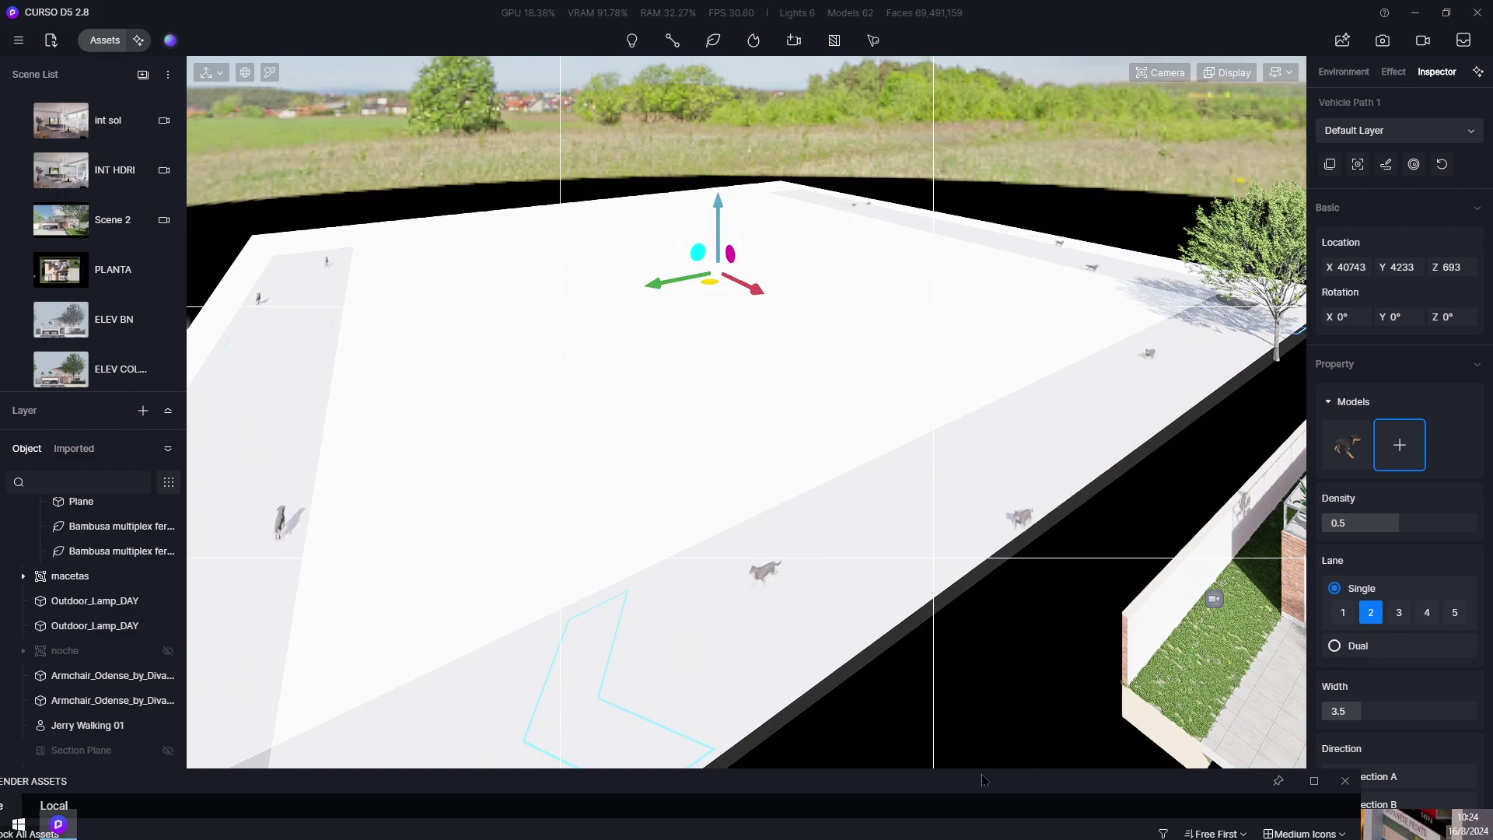
{"action": "left_click_drag", "start_coordinate": [982, 780], "coordinate": [972, 67]}
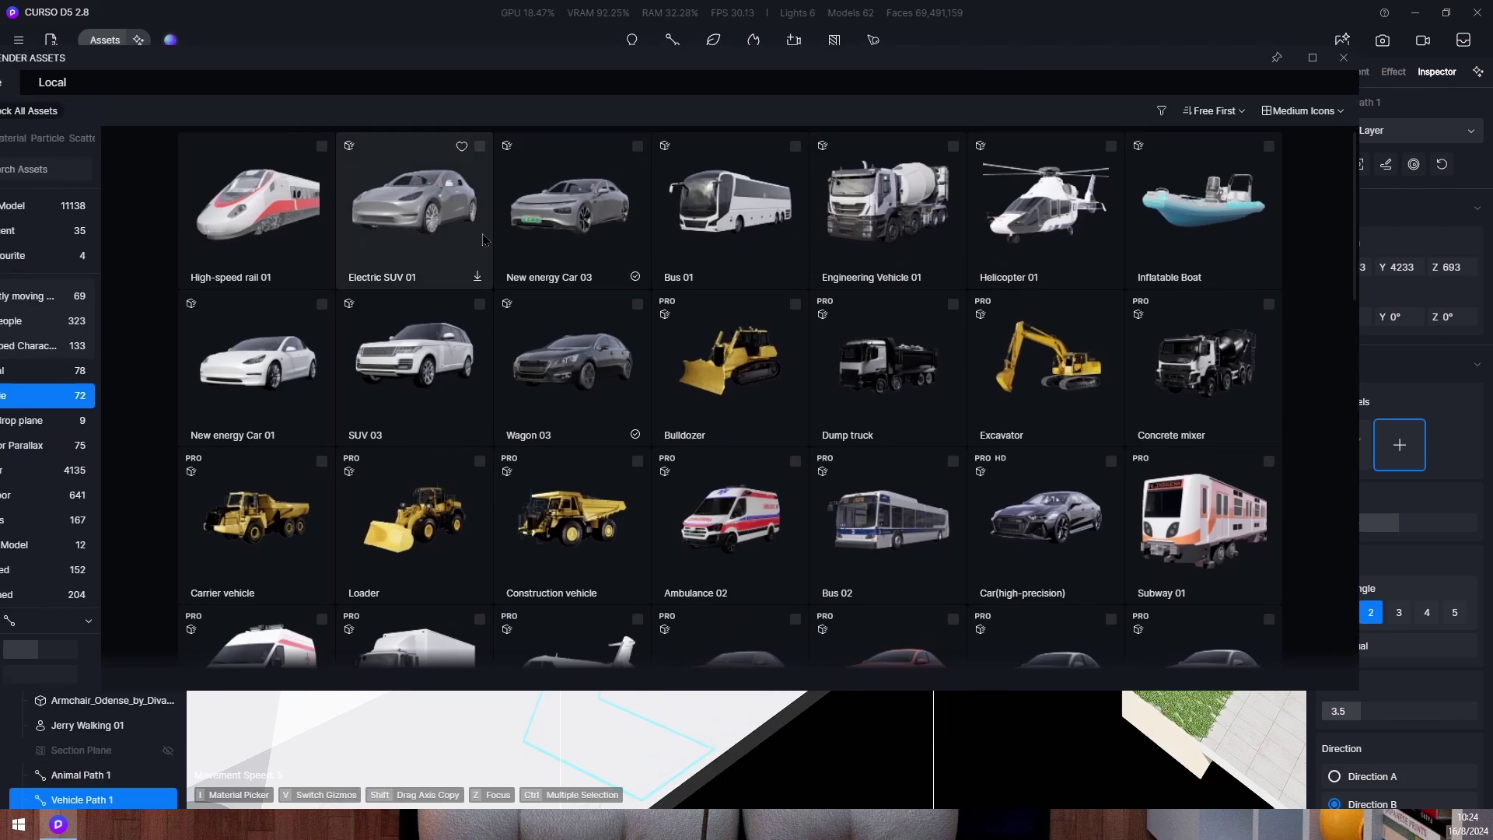
{"action": "left_click", "coordinate": [427, 227]}
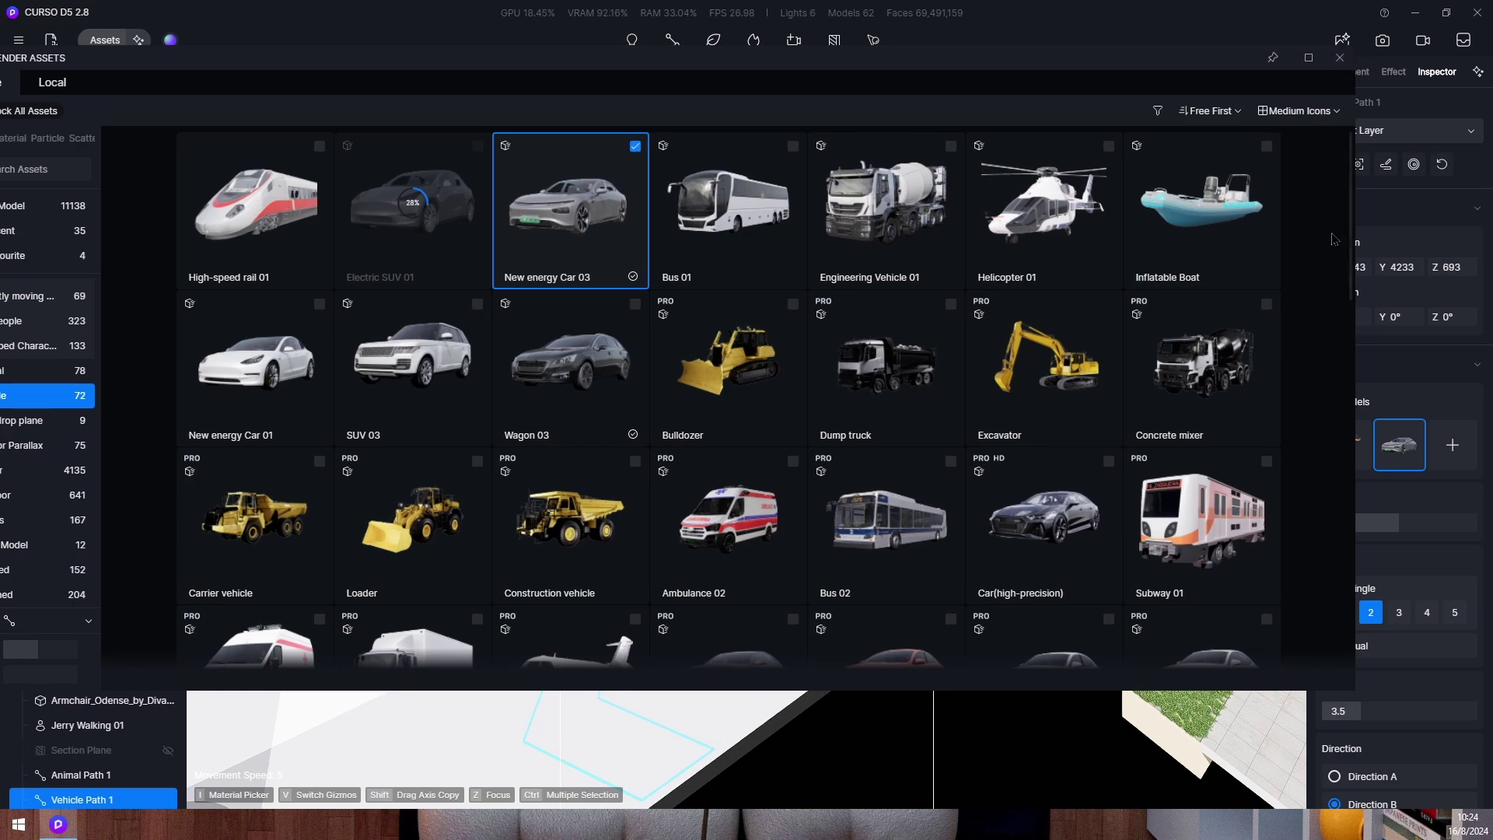
{"action": "left_click", "coordinate": [1339, 58]}
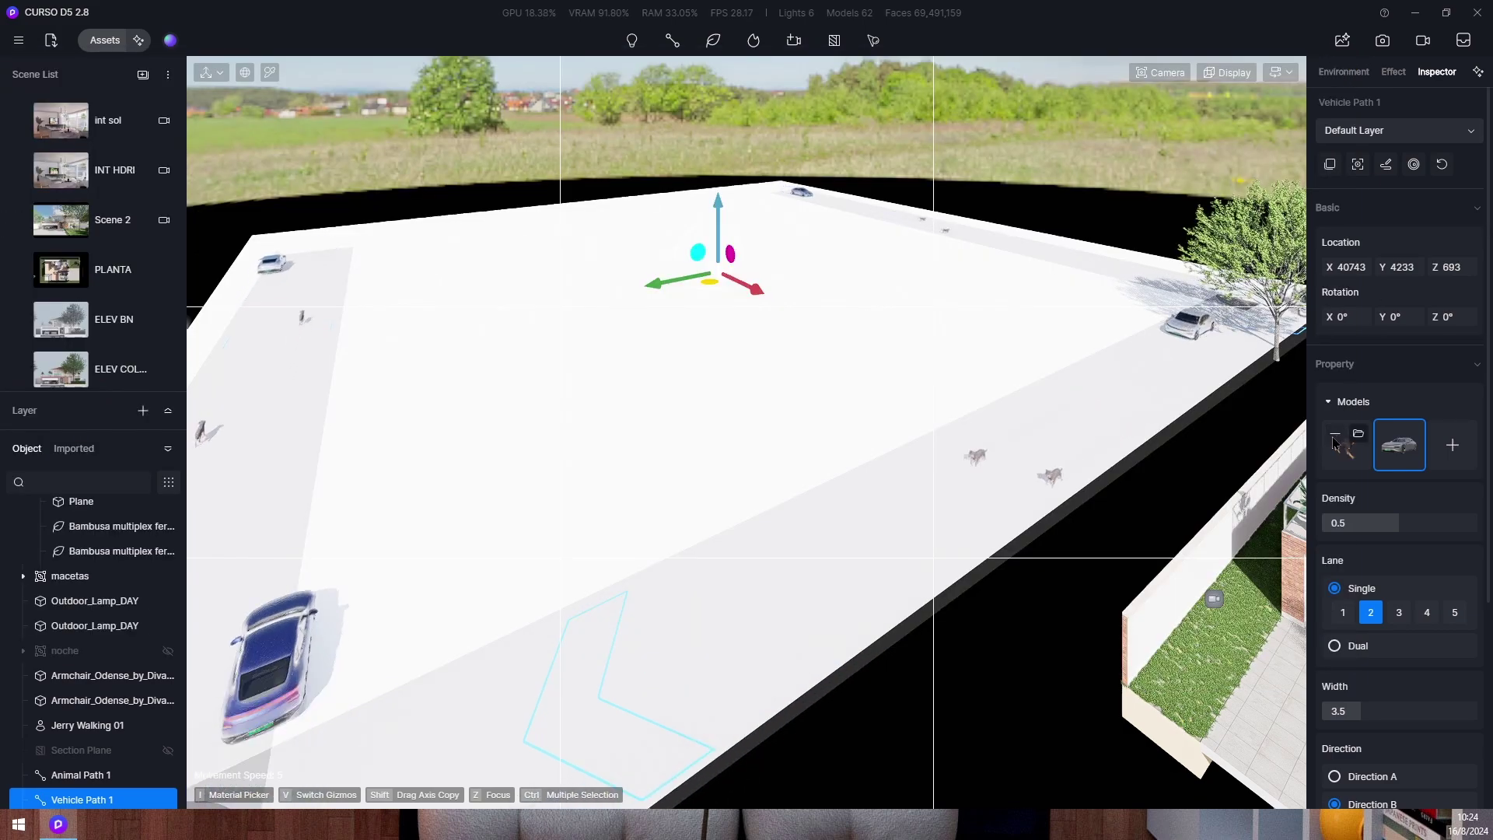
{"action": "left_click", "coordinate": [1334, 436]}
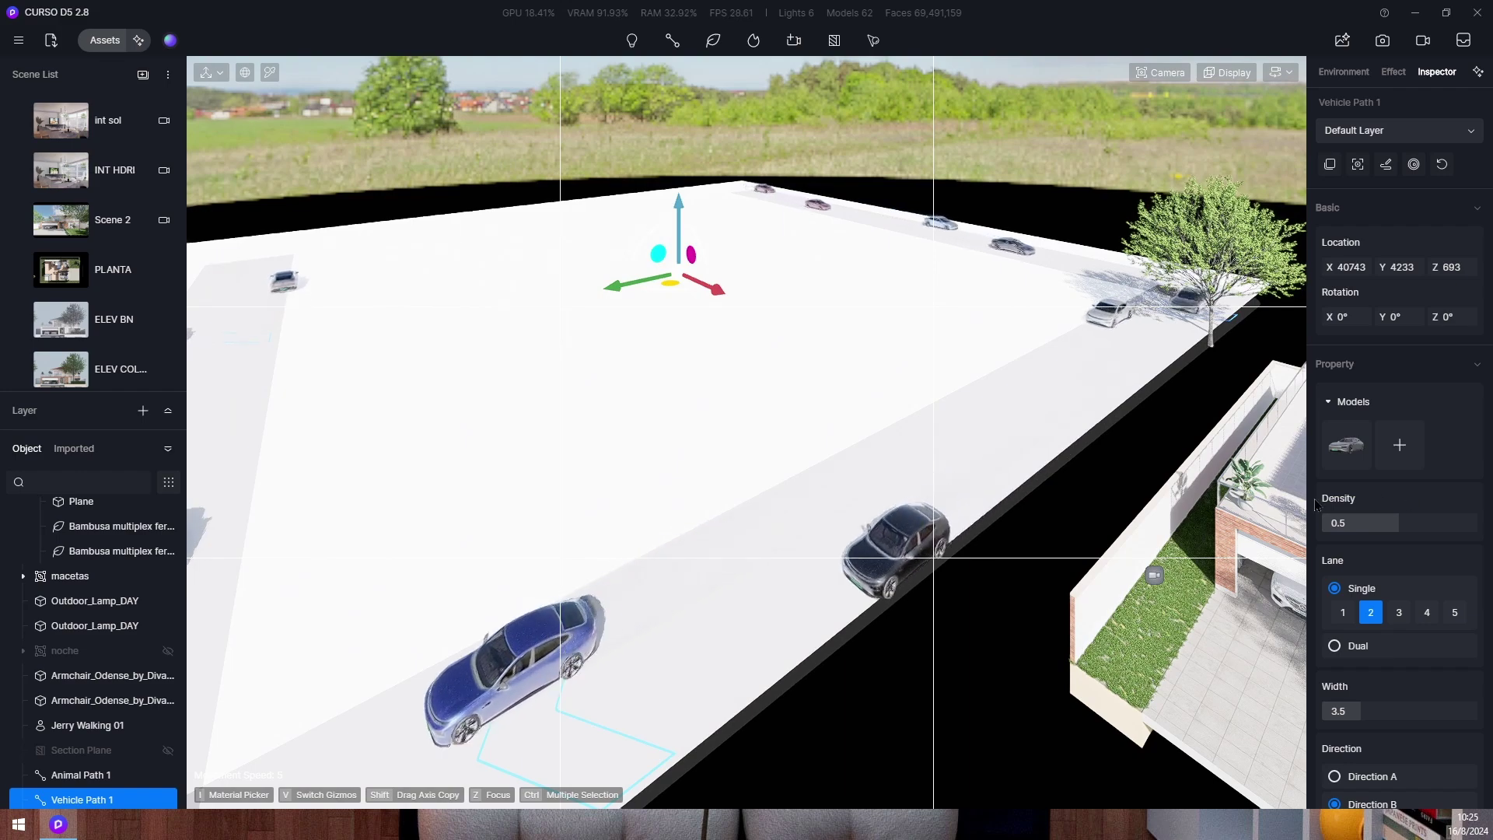
{"action": "left_click", "coordinate": [1382, 528]}
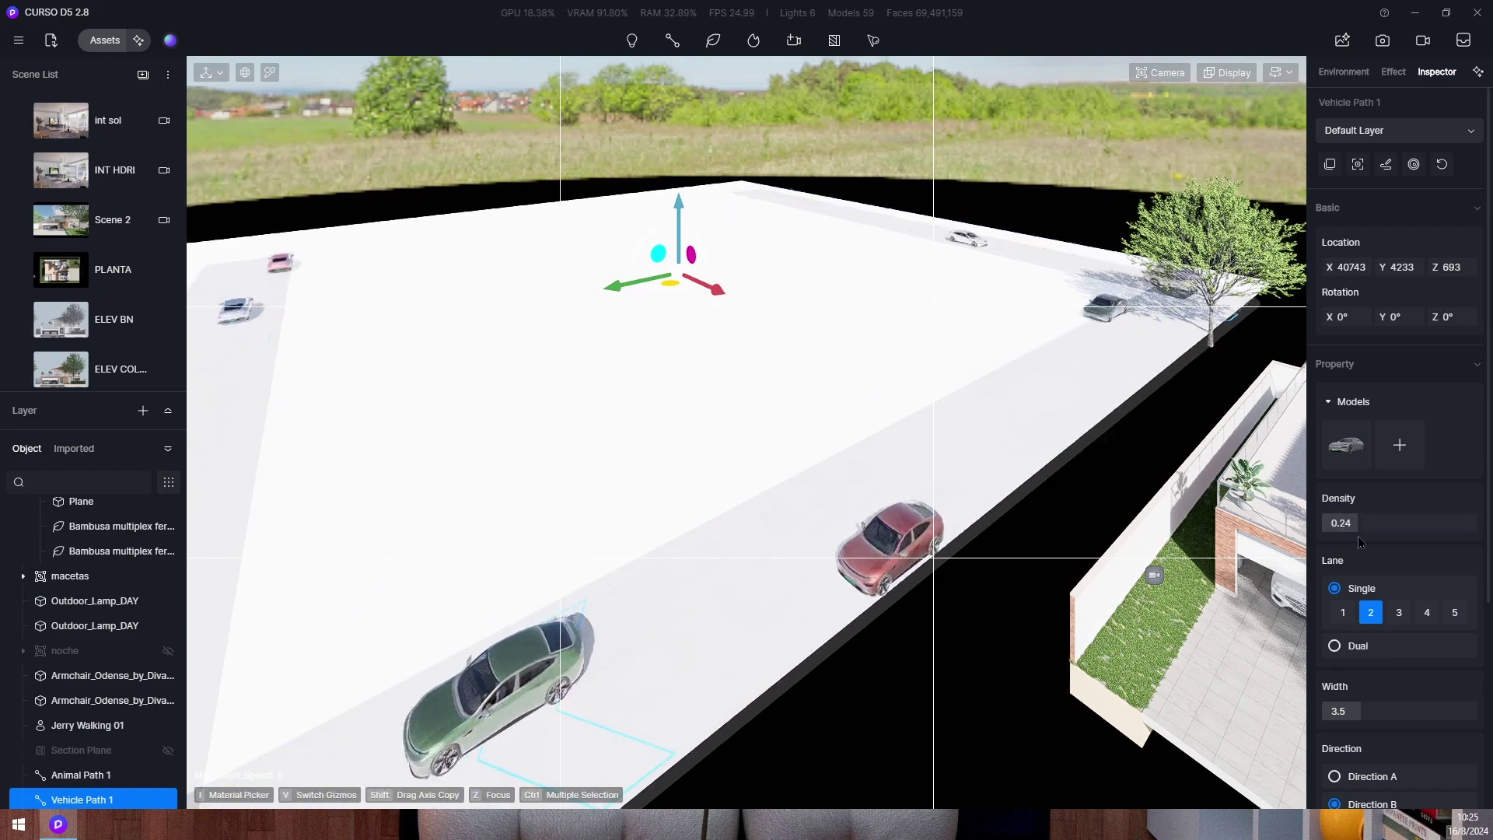
{"action": "left_click_drag", "start_coordinate": [1383, 528], "coordinate": [1355, 542]}
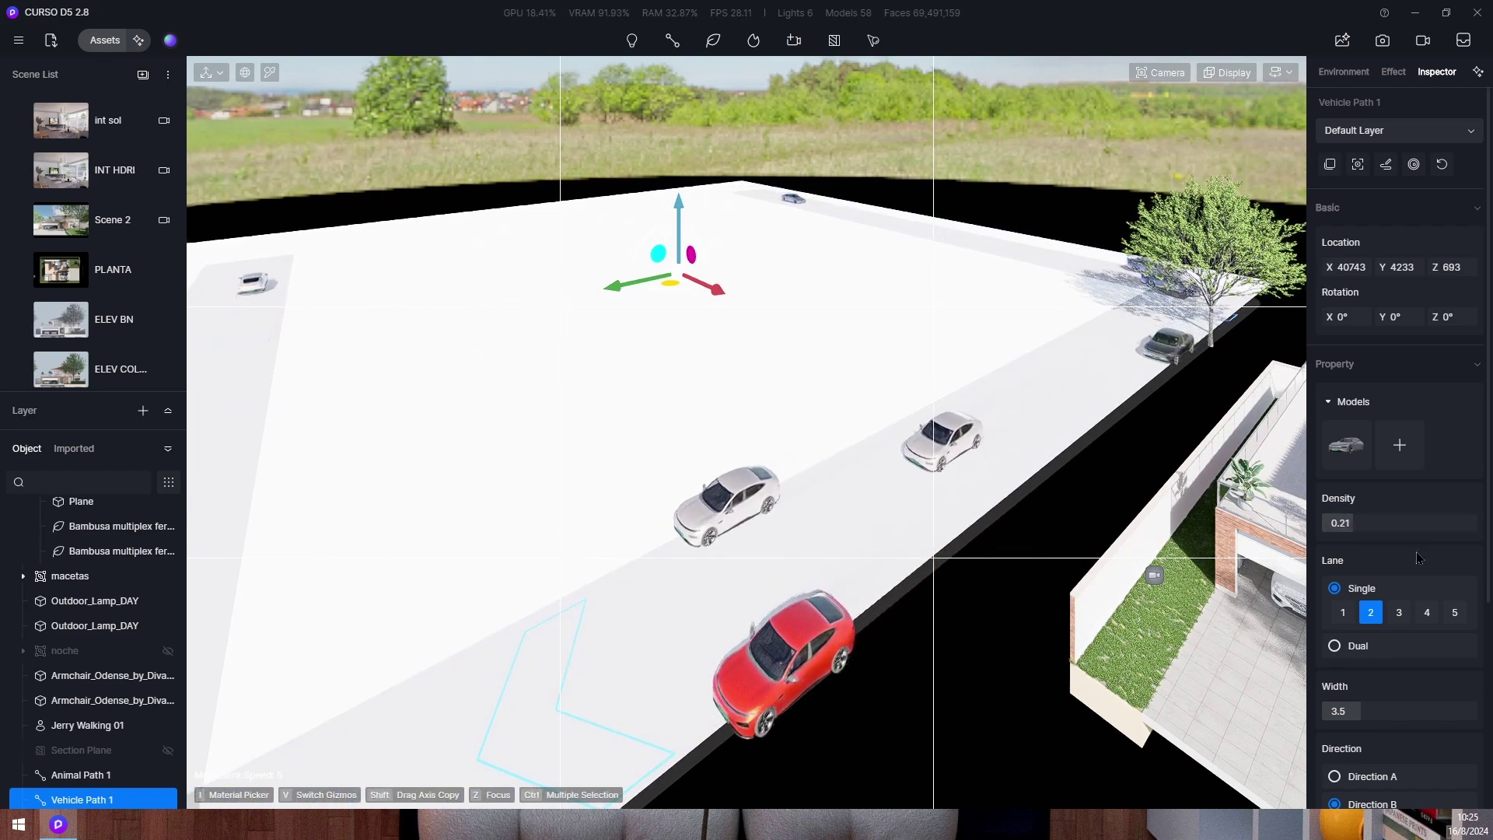
Try 3, 4 and 5 single lanes on the vehicle path before returning it to 2 lanes.
{"action": "left_click", "coordinate": [1398, 613]}
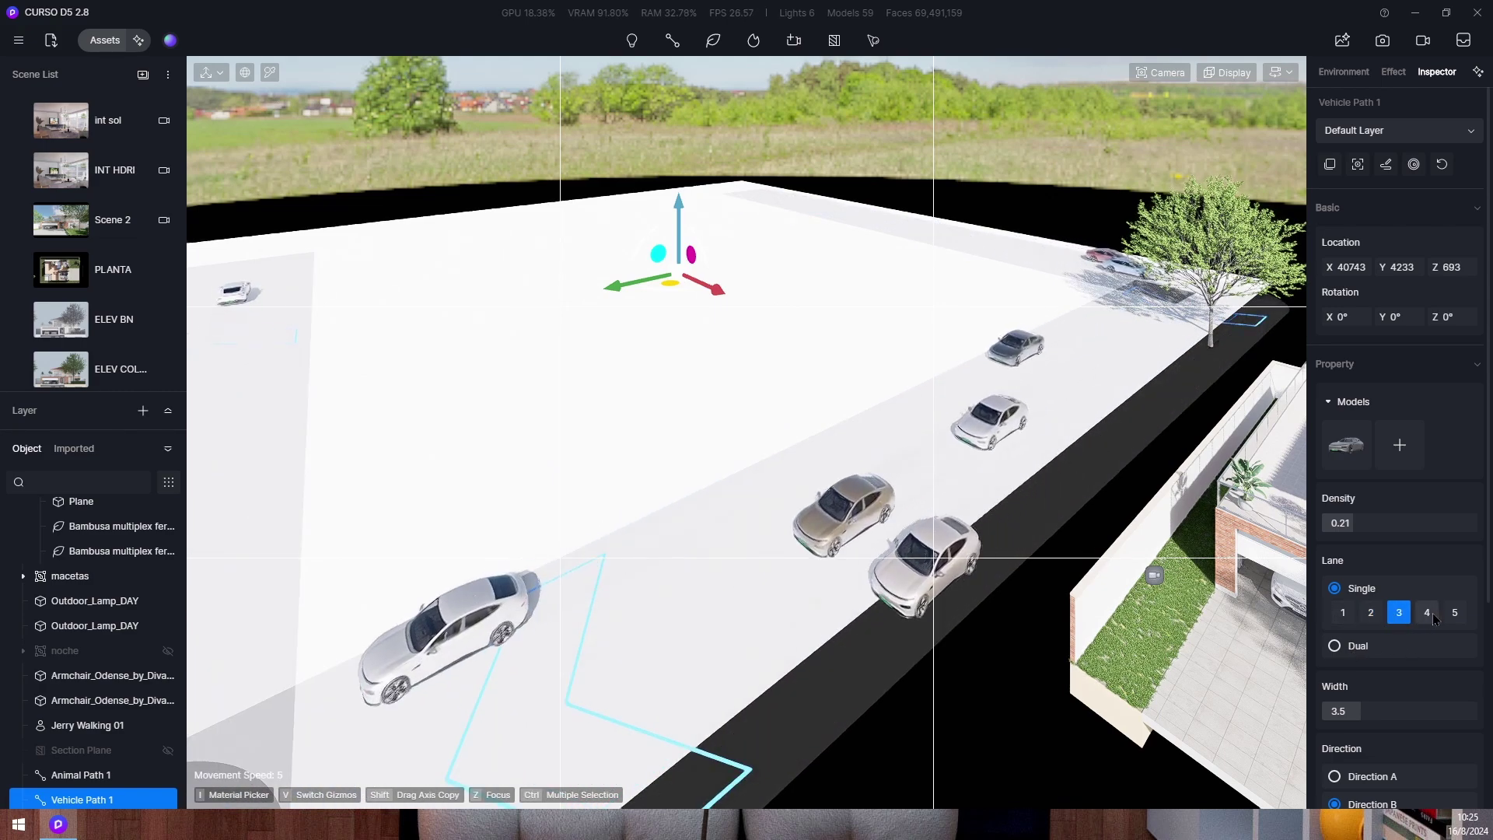
{"action": "left_click", "coordinate": [1427, 613]}
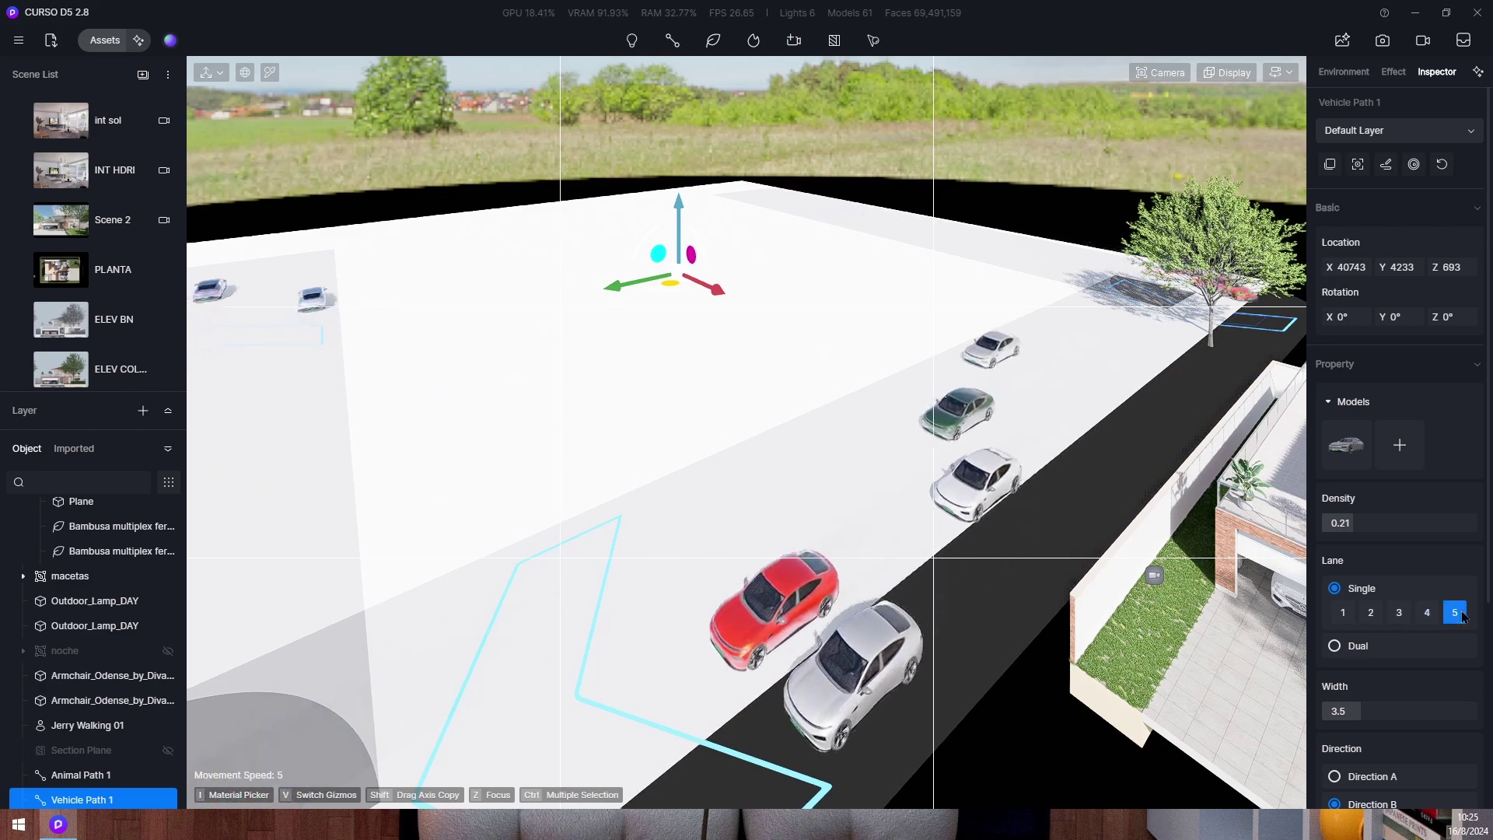
{"action": "left_click", "coordinate": [1447, 614]}
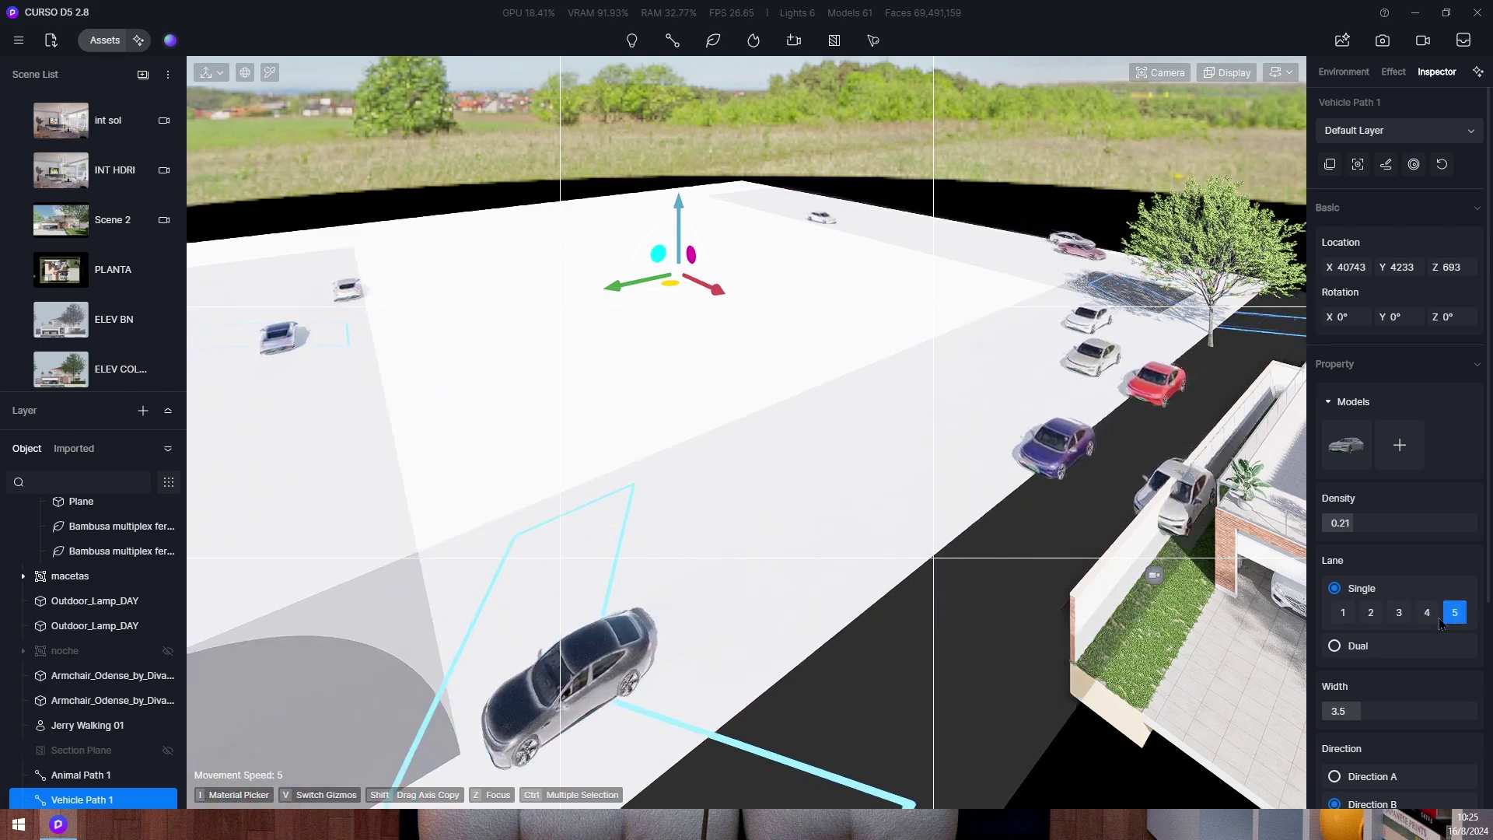
{"action": "left_click", "coordinate": [1372, 613]}
Try Direction A for the vehicle path's traffic and switch back to Direction B.
{"action": "scroll", "coordinate": [1369, 646], "scroll_direction": "down", "scroll_amount": 2}
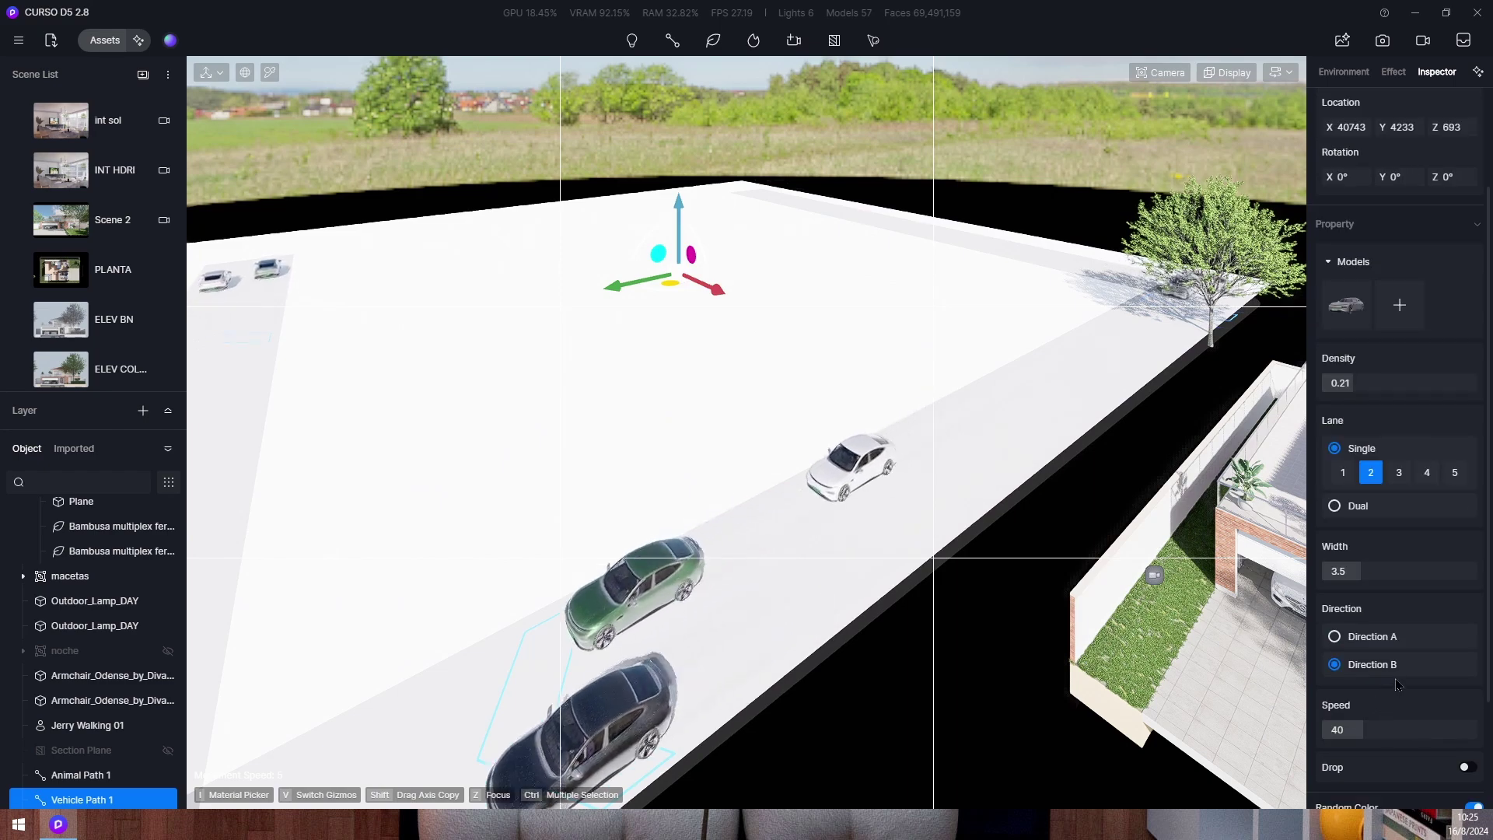
{"action": "left_click", "coordinate": [1336, 639]}
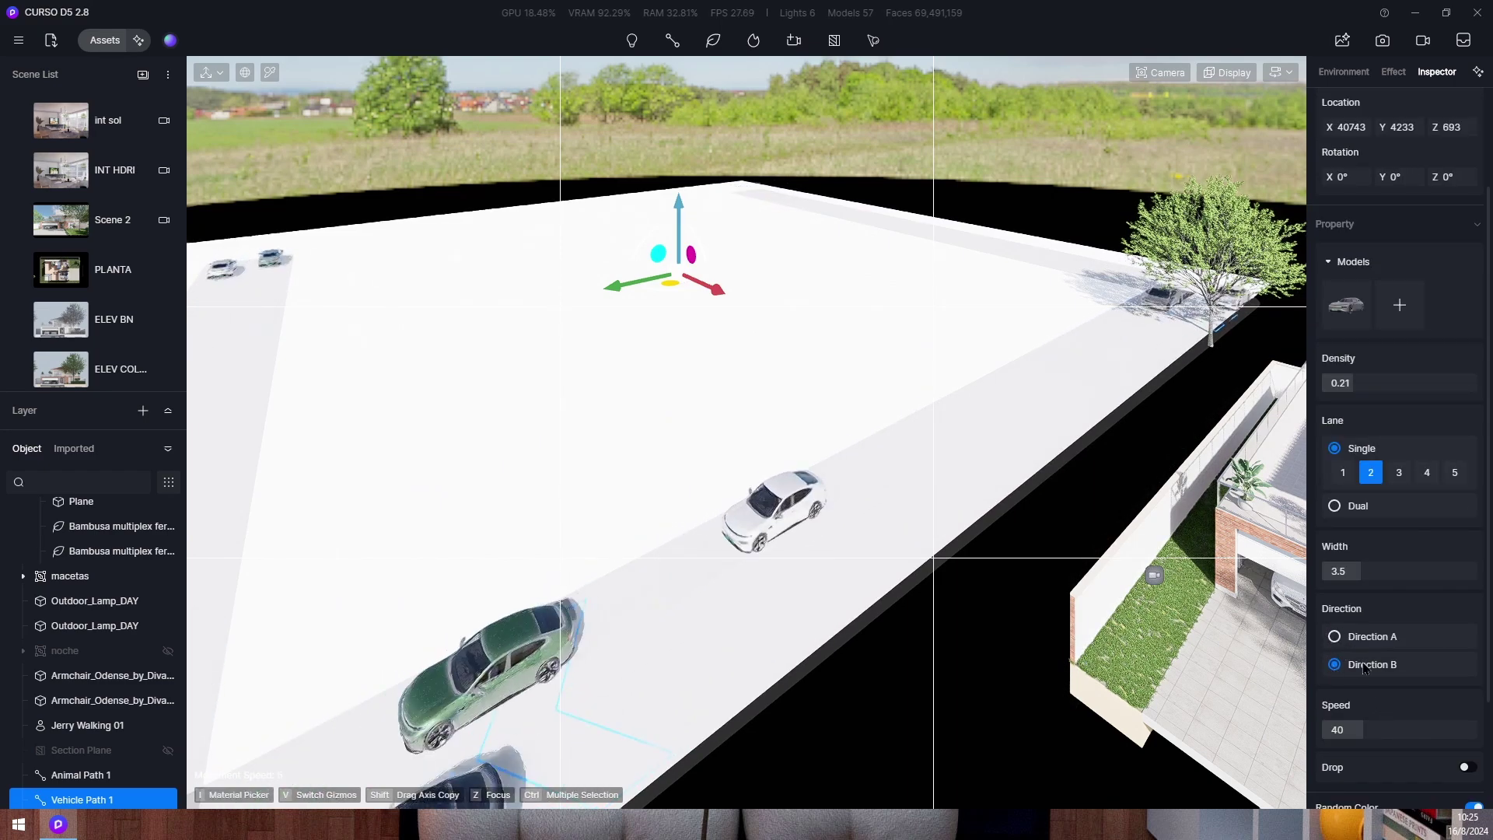
{"action": "left_click", "coordinate": [1334, 665]}
Try a Dual layout with 4 lanes on the vehicle path and return it to a Single layout with 4 lanes.
{"action": "scroll", "coordinate": [1404, 661], "scroll_direction": "down", "scroll_amount": 2}
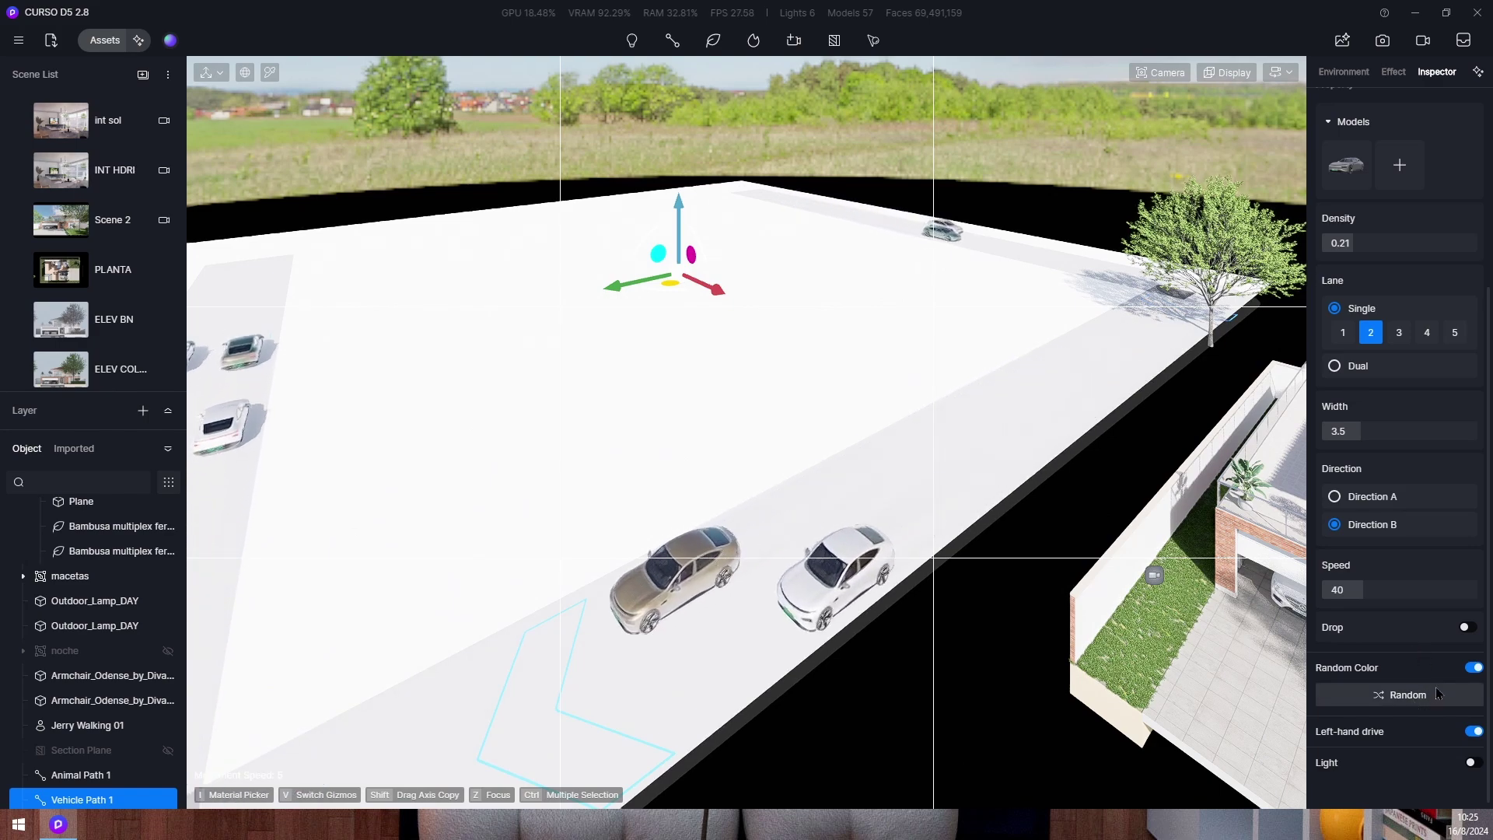
{"action": "scroll", "coordinate": [1442, 712], "scroll_direction": "down", "scroll_amount": 1}
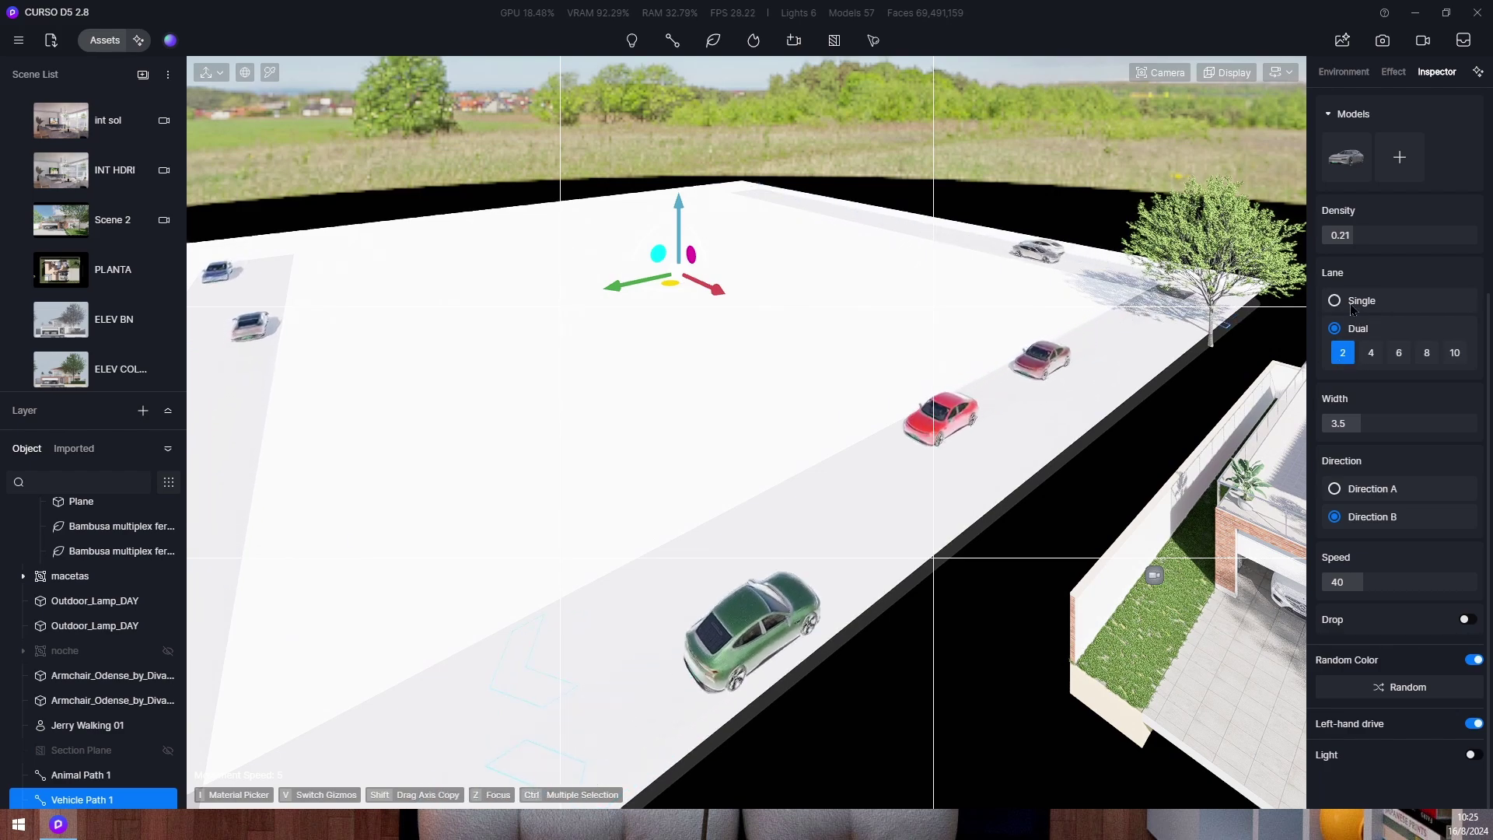
{"action": "left_click", "coordinate": [1371, 353]}
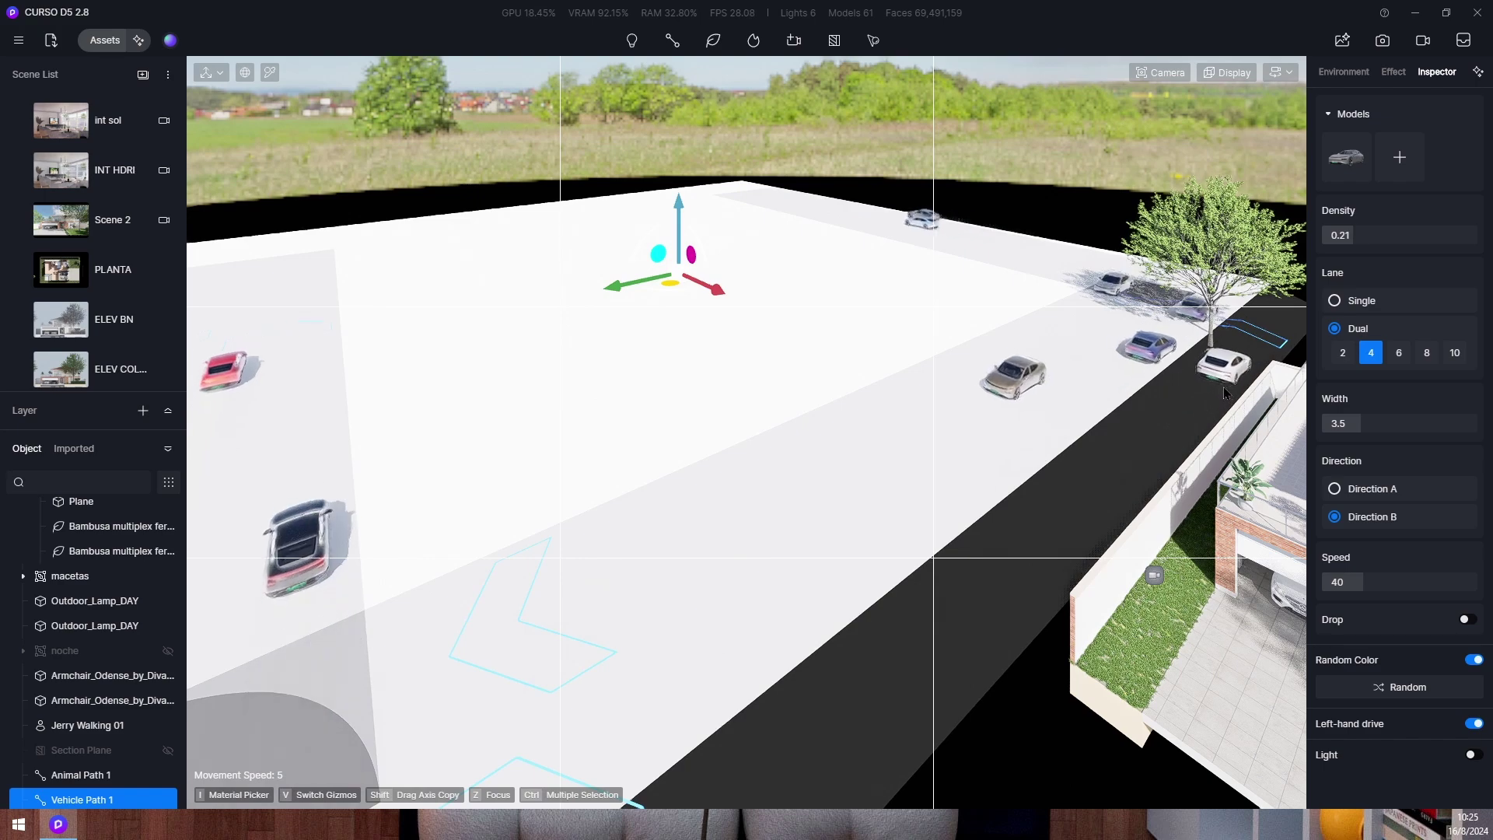
{"action": "left_click", "coordinate": [1335, 301]}
{"action": "right_click_drag", "start_coordinate": [670, 543], "coordinate": [917, 520]}
{"action": "scroll", "coordinate": [934, 591], "scroll_direction": "down", "scroll_amount": 2}
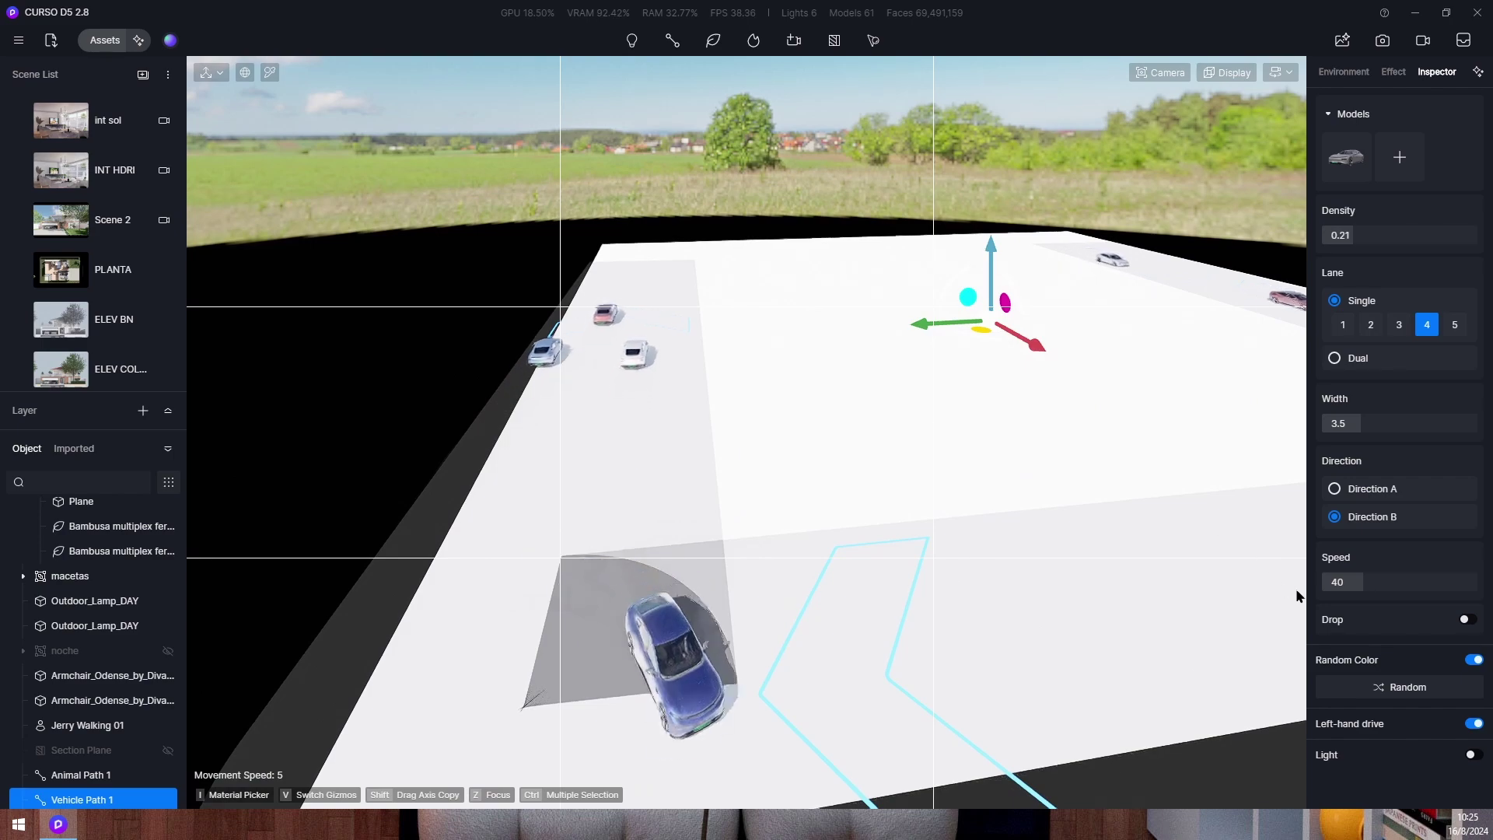
Edit the vehicle path's nodes and set the smoothness of the near corner node, away from the house, to 0.62.
{"action": "right_click_drag", "start_coordinate": [934, 387], "coordinate": [1136, 436]}
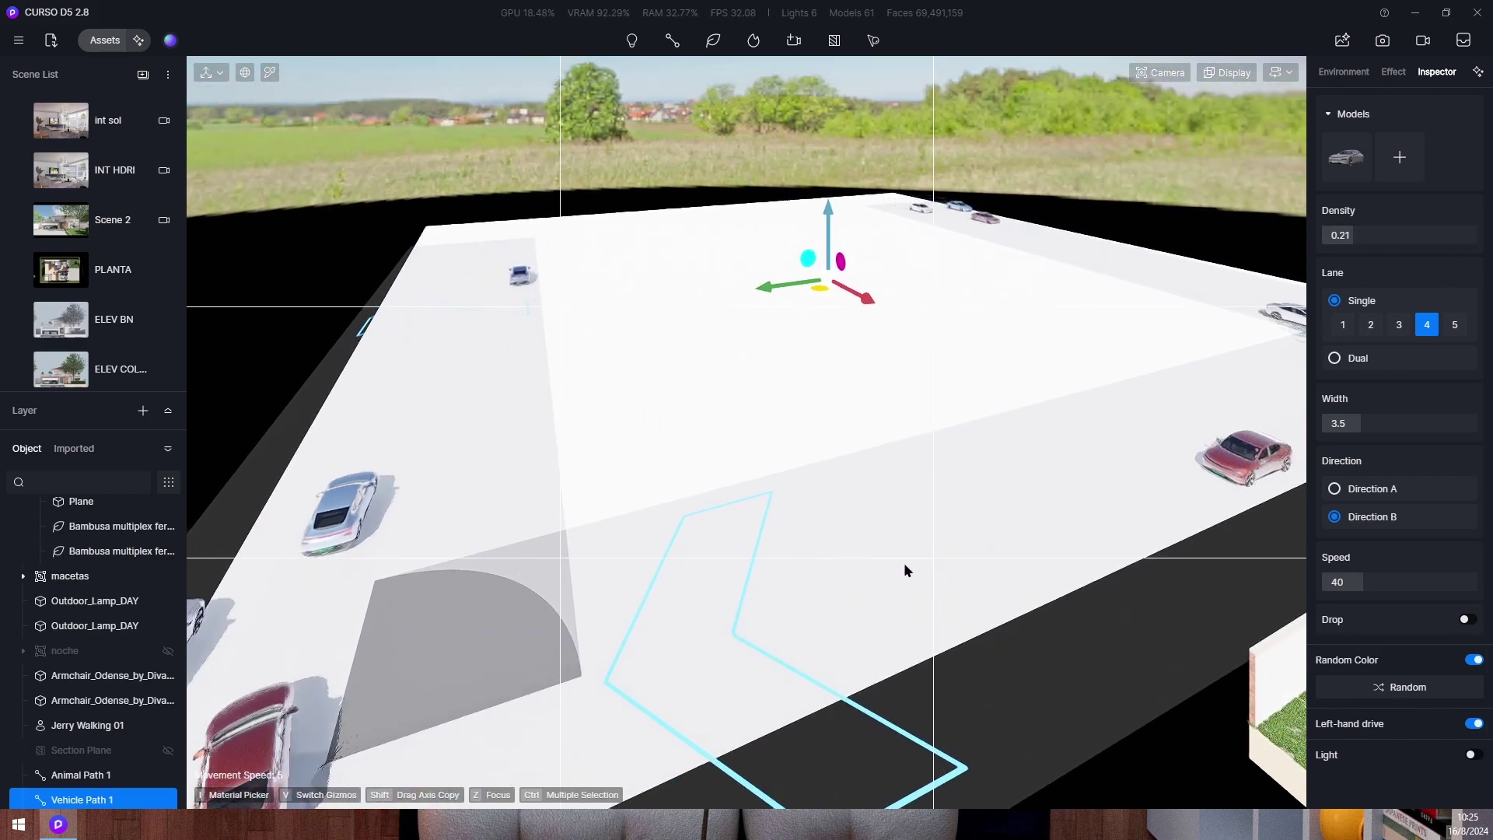
{"action": "left_click", "coordinate": [905, 564]}
{"action": "left_click", "coordinate": [889, 564]}
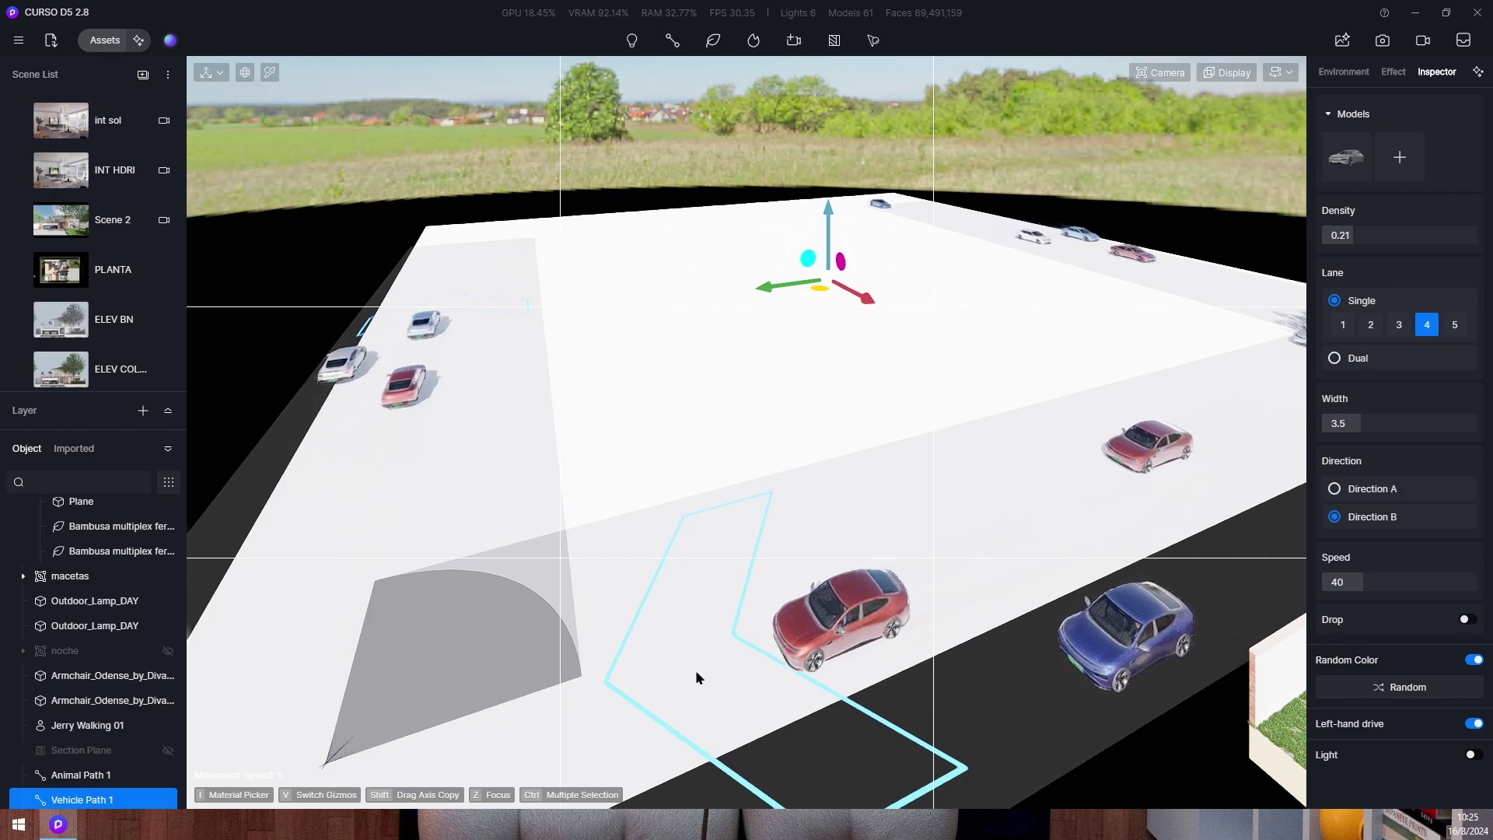
{"action": "scroll", "coordinate": [1447, 155], "scroll_direction": "up", "scroll_amount": 3}
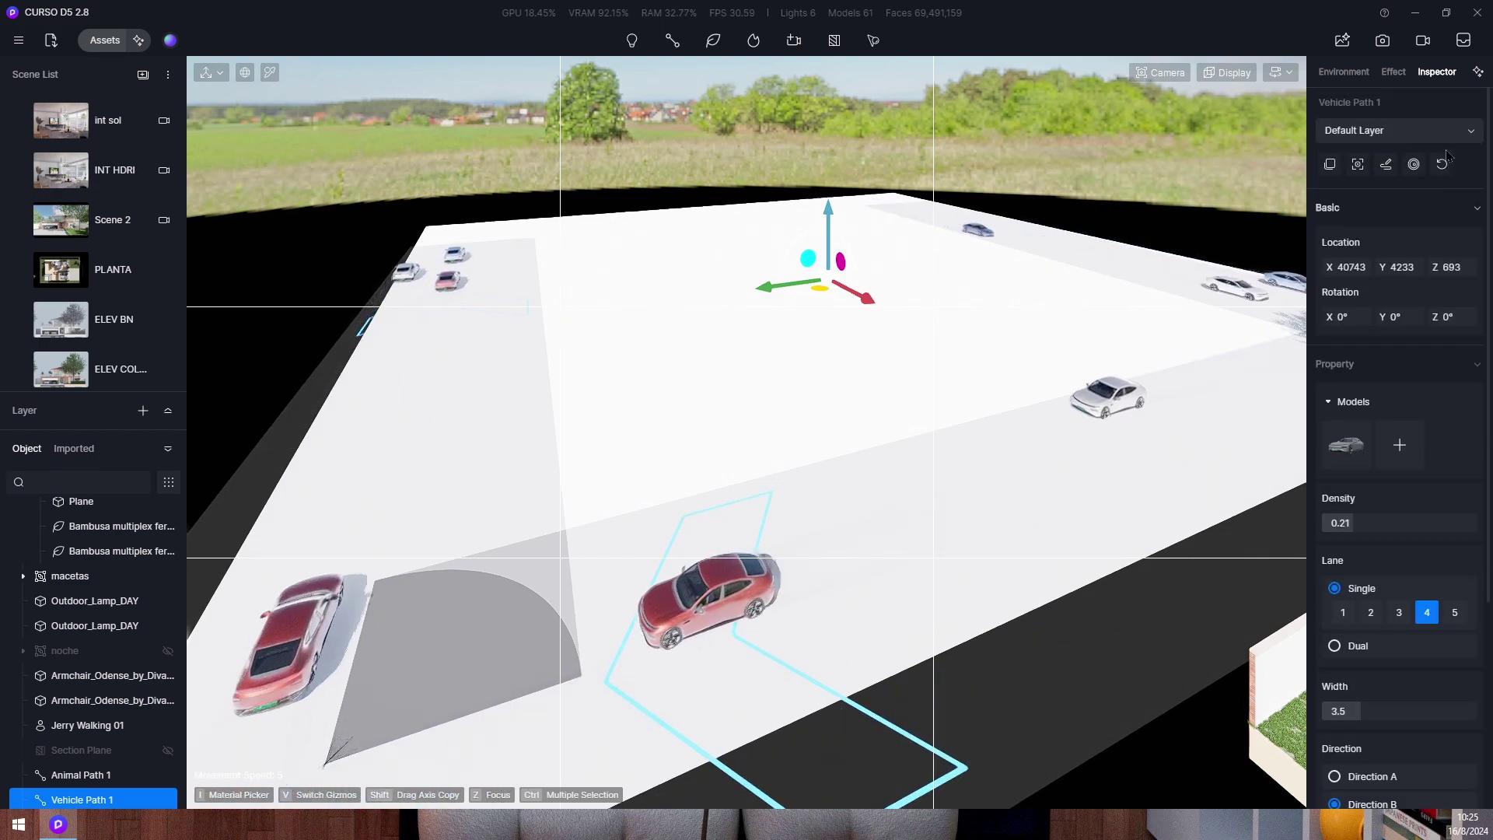
{"action": "left_click", "coordinate": [1388, 165]}
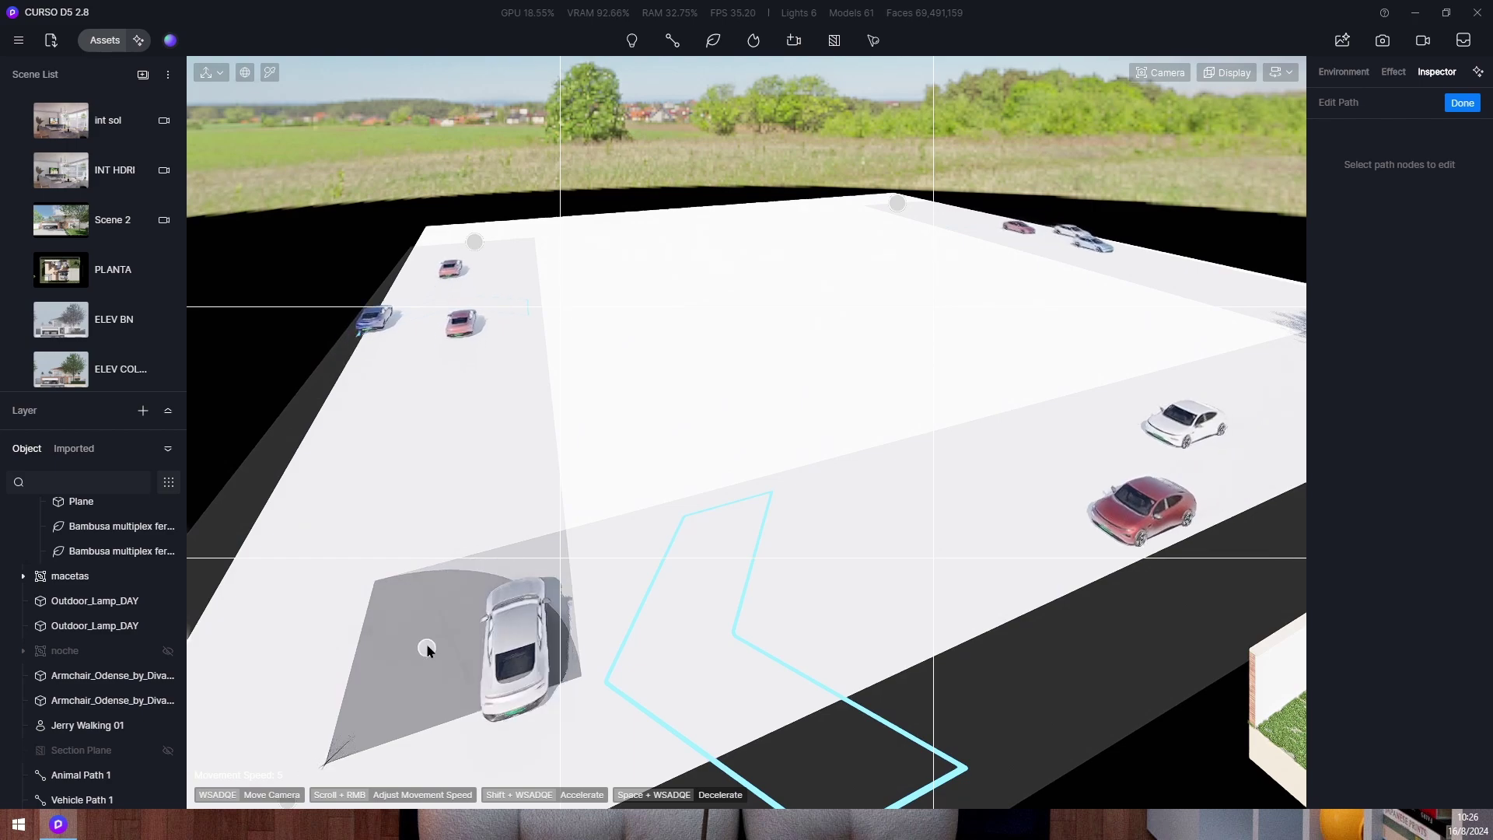
{"action": "right_click_drag", "start_coordinate": [380, 662], "coordinate": [360, 661]}
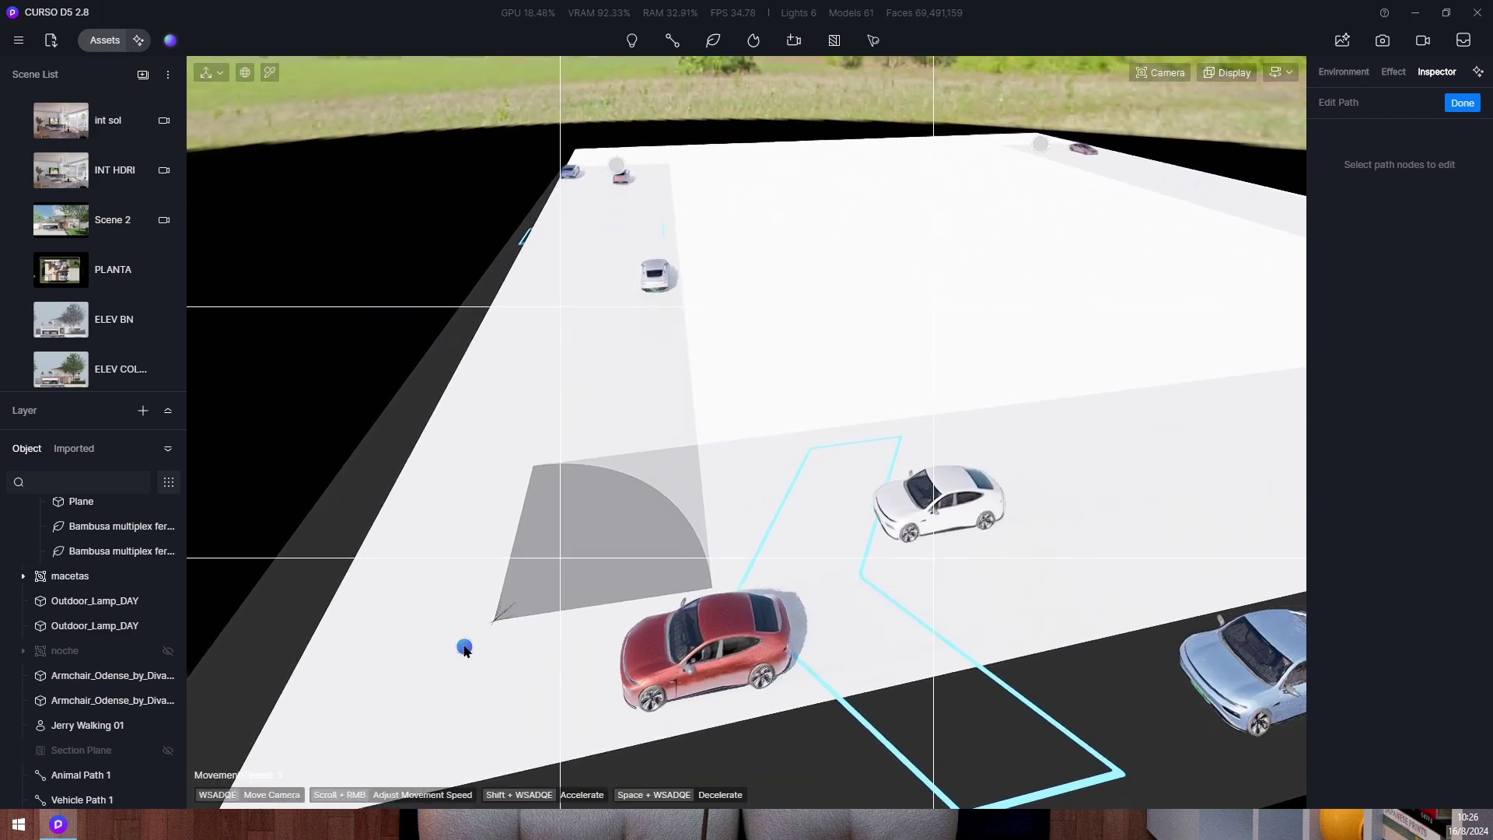
{"action": "left_click", "coordinate": [465, 648]}
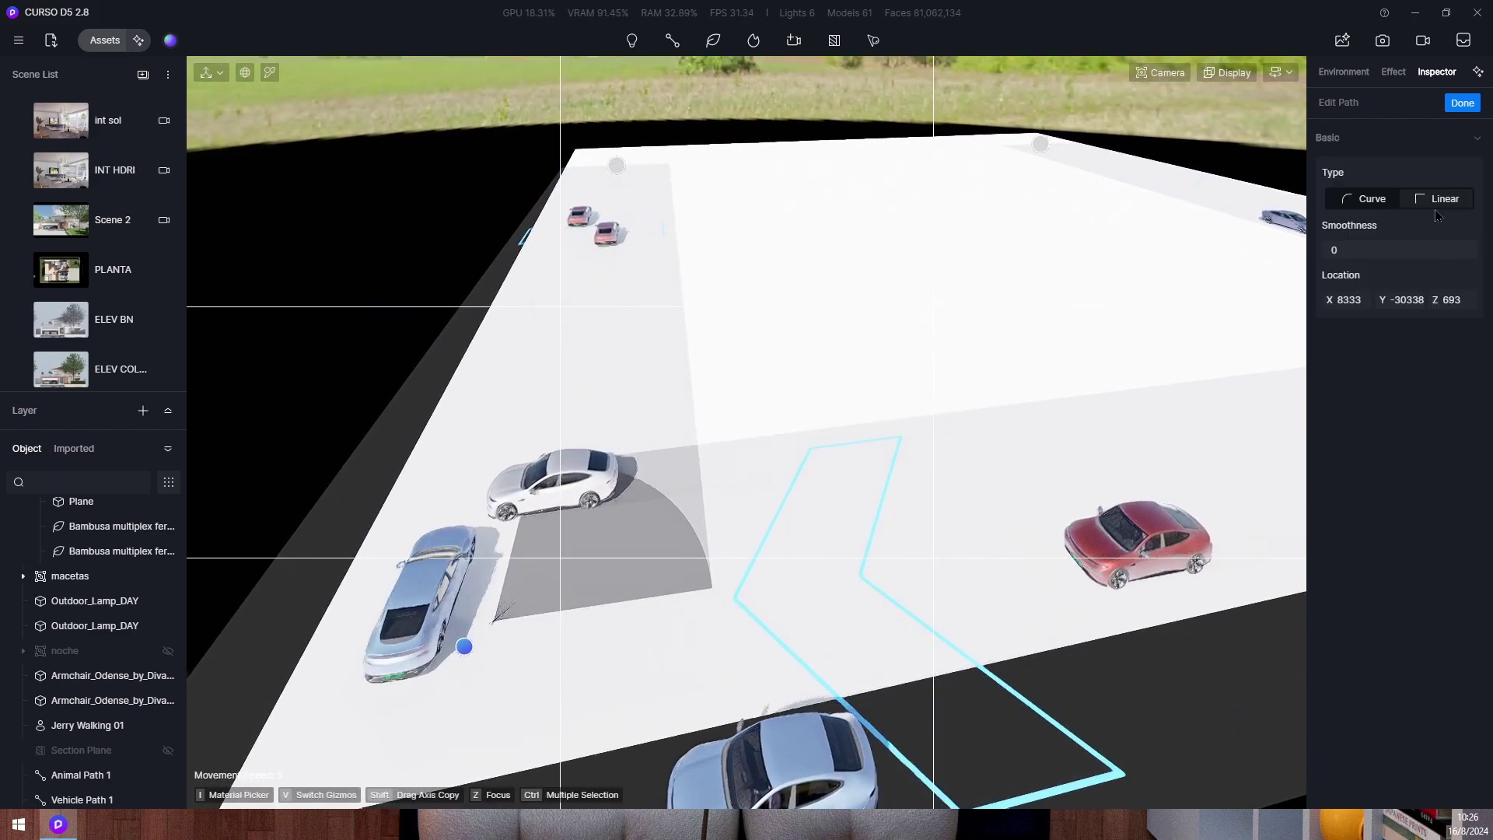
{"action": "left_click", "coordinate": [1418, 250]}
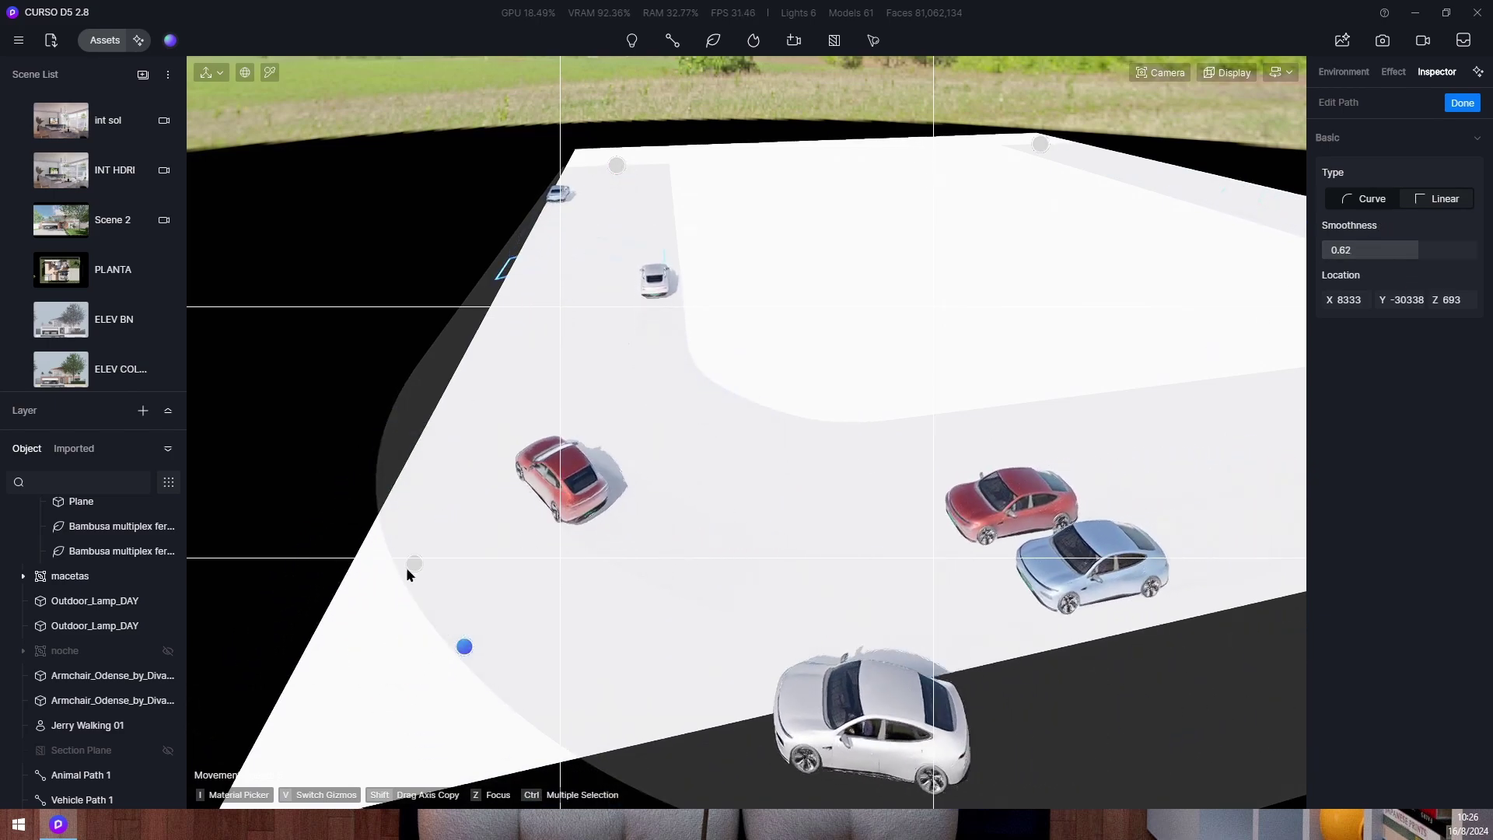
Try the Curve type on the path node beside the tree, return it to Linear with smoothness 0.68, and finish editing the path.
{"action": "right_click_drag", "start_coordinate": [407, 574], "coordinate": [749, 416]}
{"action": "left_click", "coordinate": [861, 267]}
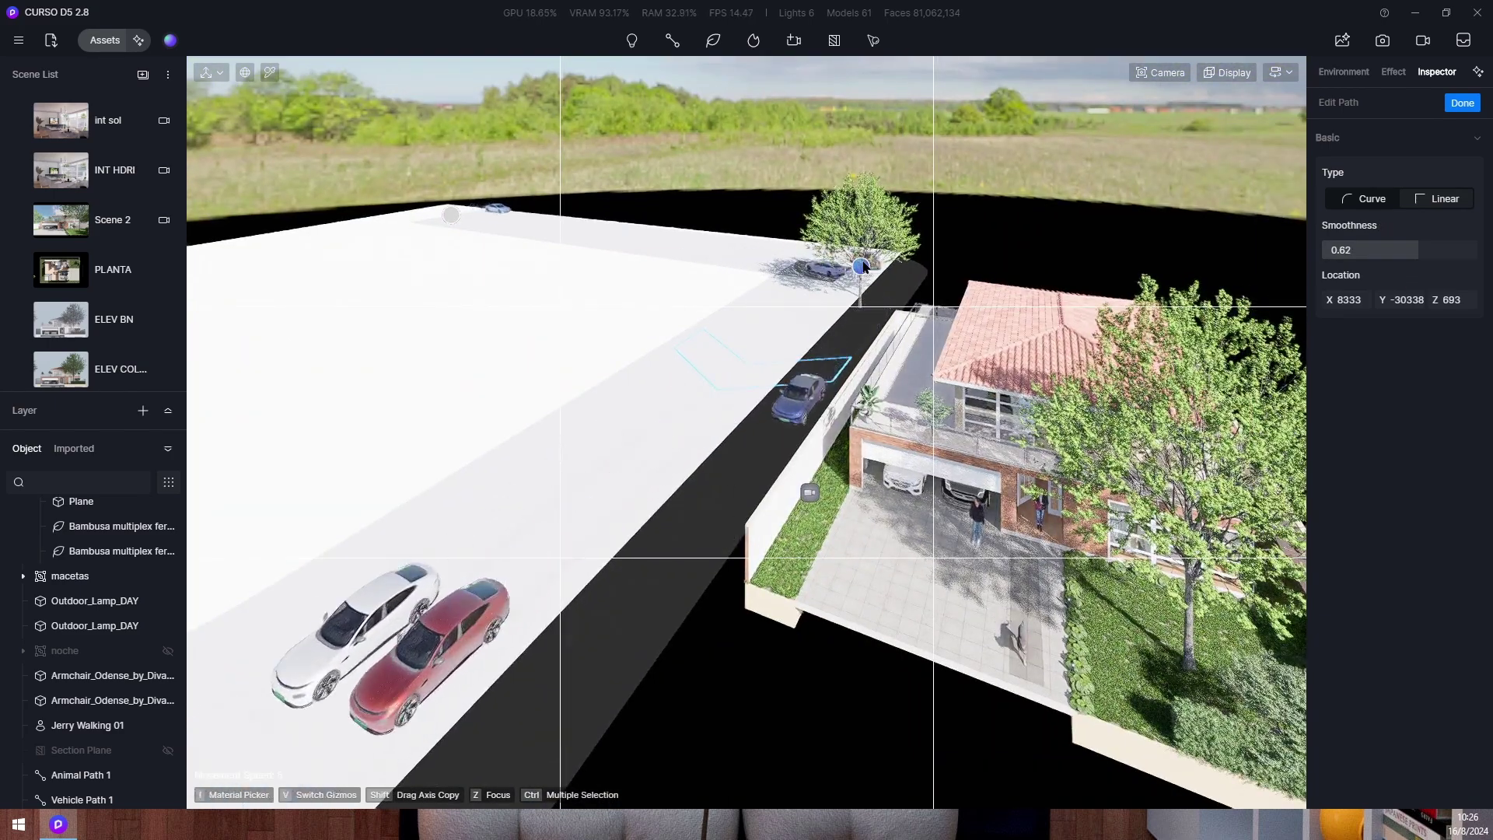
{"action": "left_click", "coordinate": [1349, 200]}
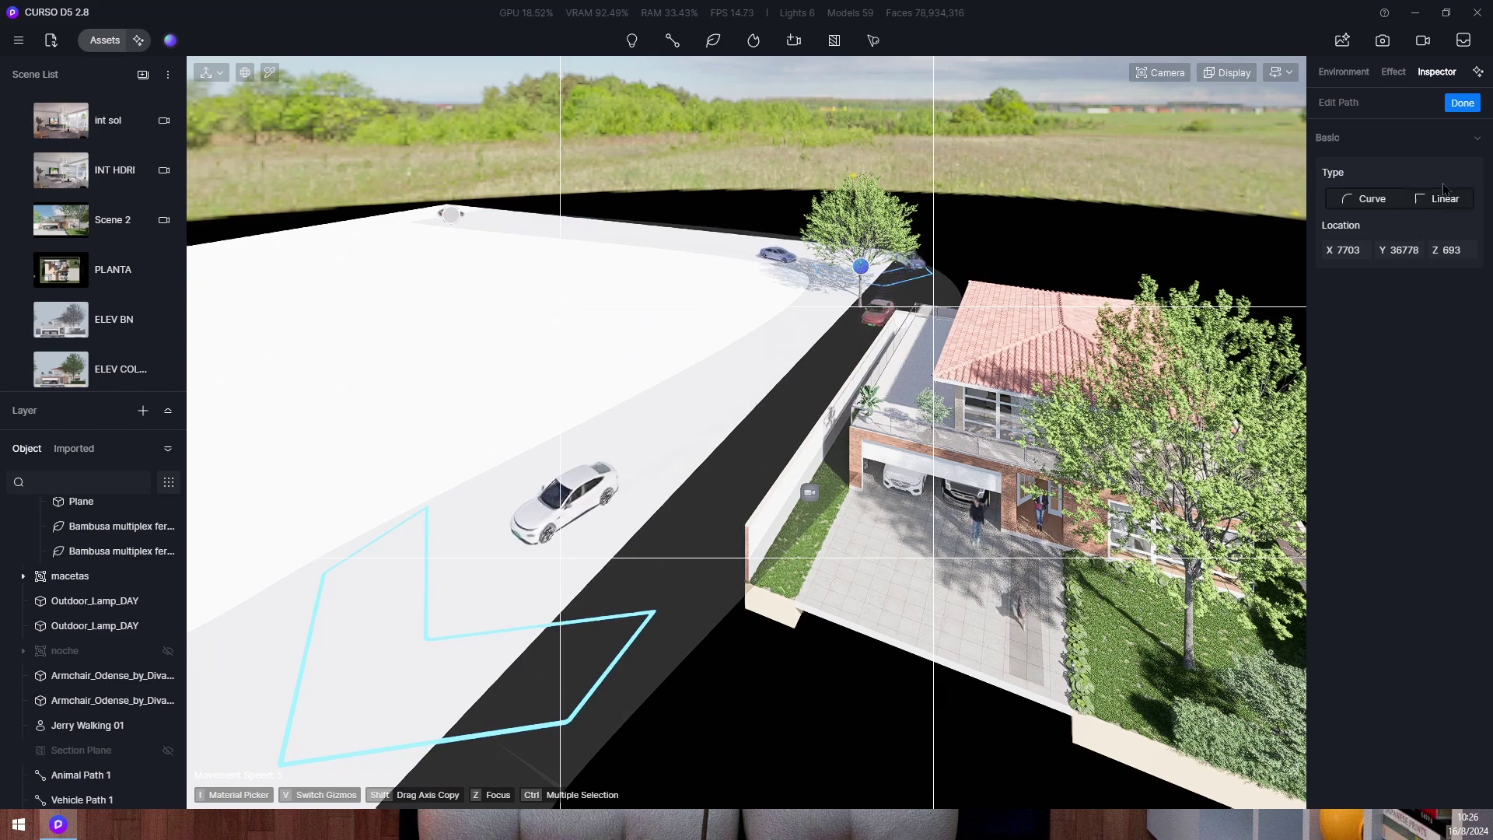
{"action": "left_click", "coordinate": [1425, 201]}
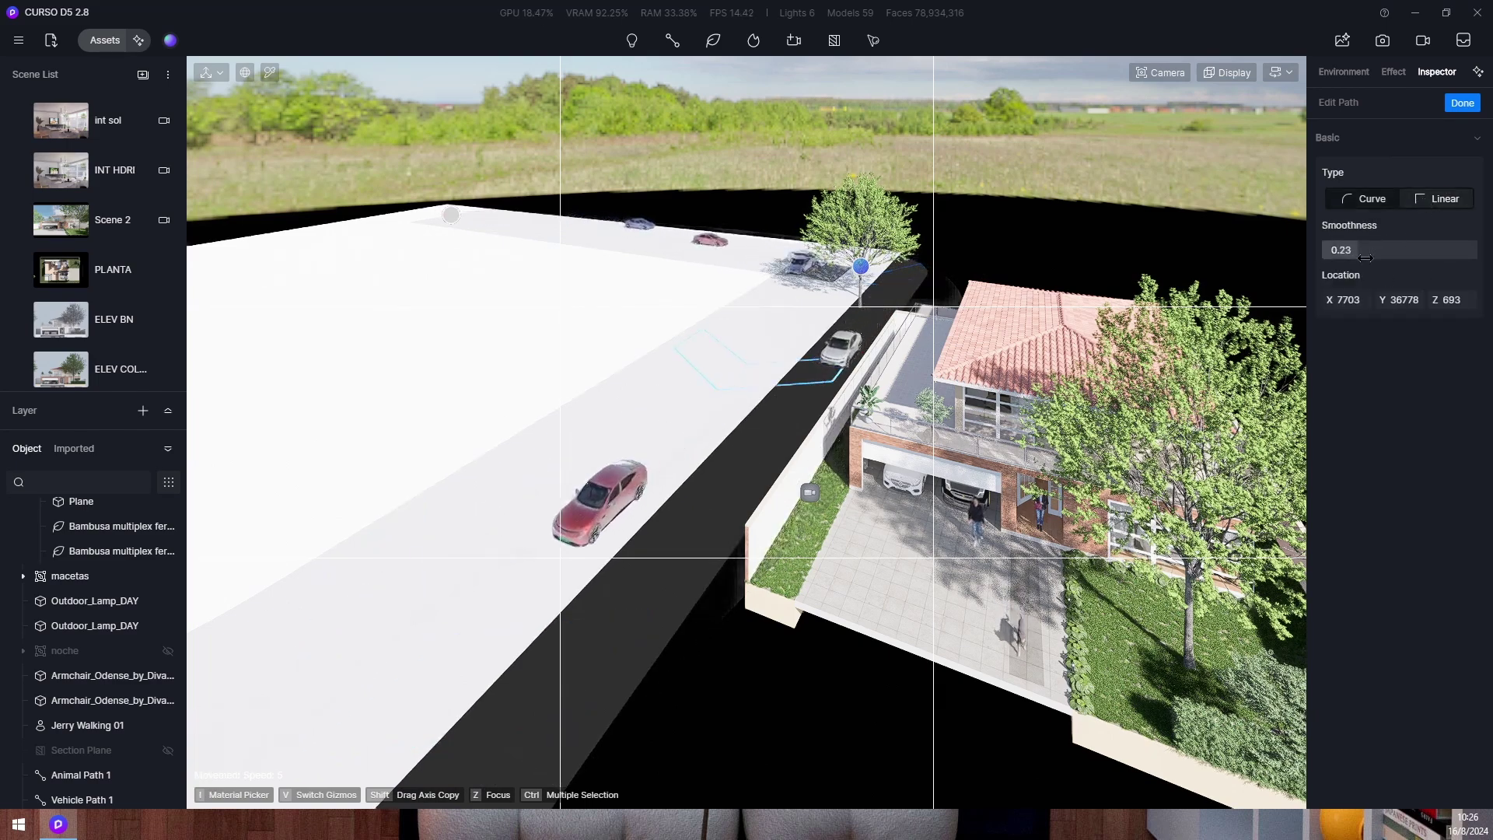
{"action": "left_click_drag", "start_coordinate": [1381, 269], "coordinate": [1460, 273]}
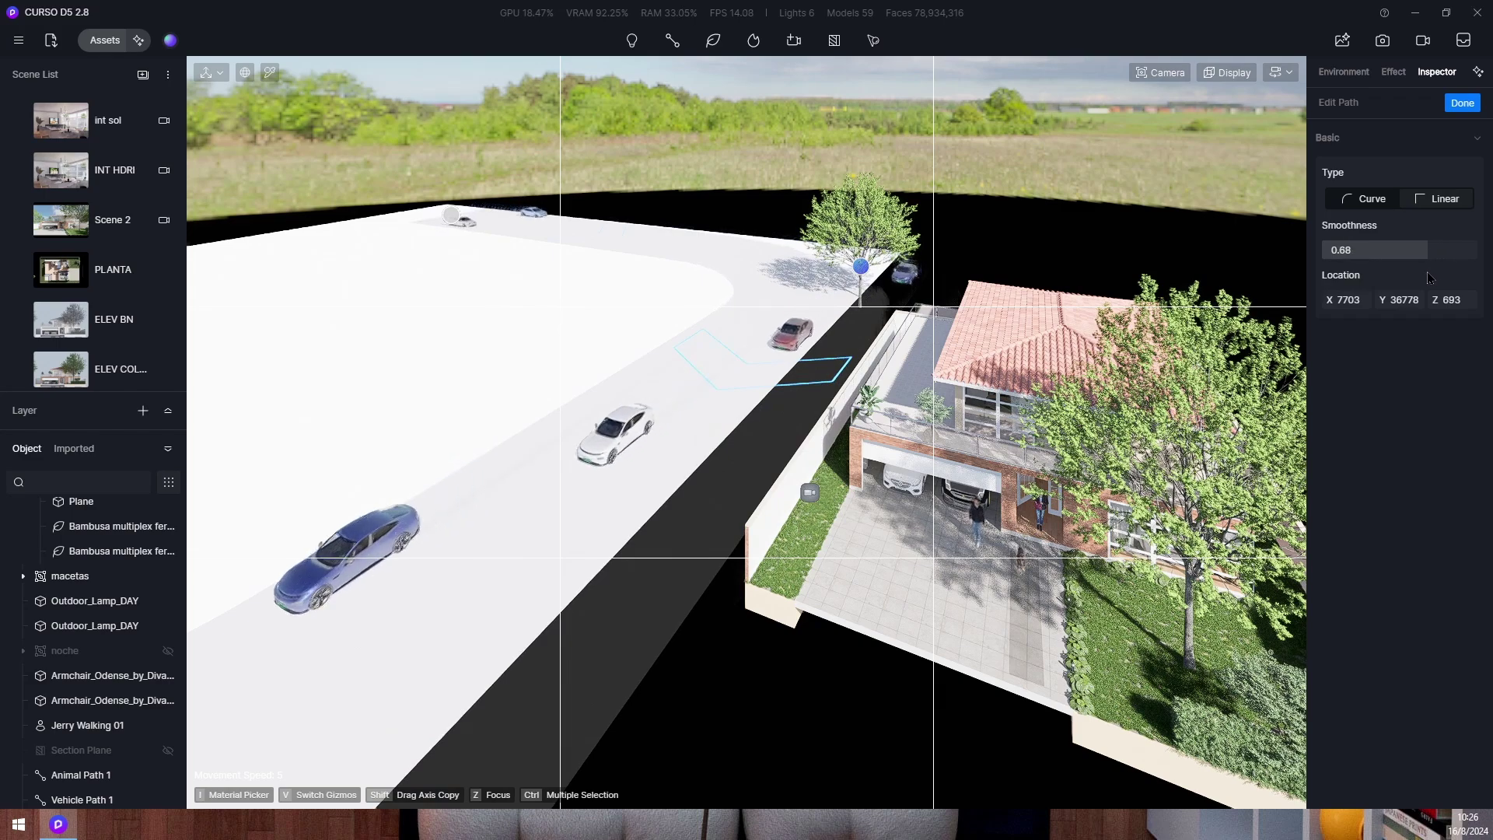
{"action": "right_click_drag", "start_coordinate": [628, 512], "coordinate": [534, 482]}
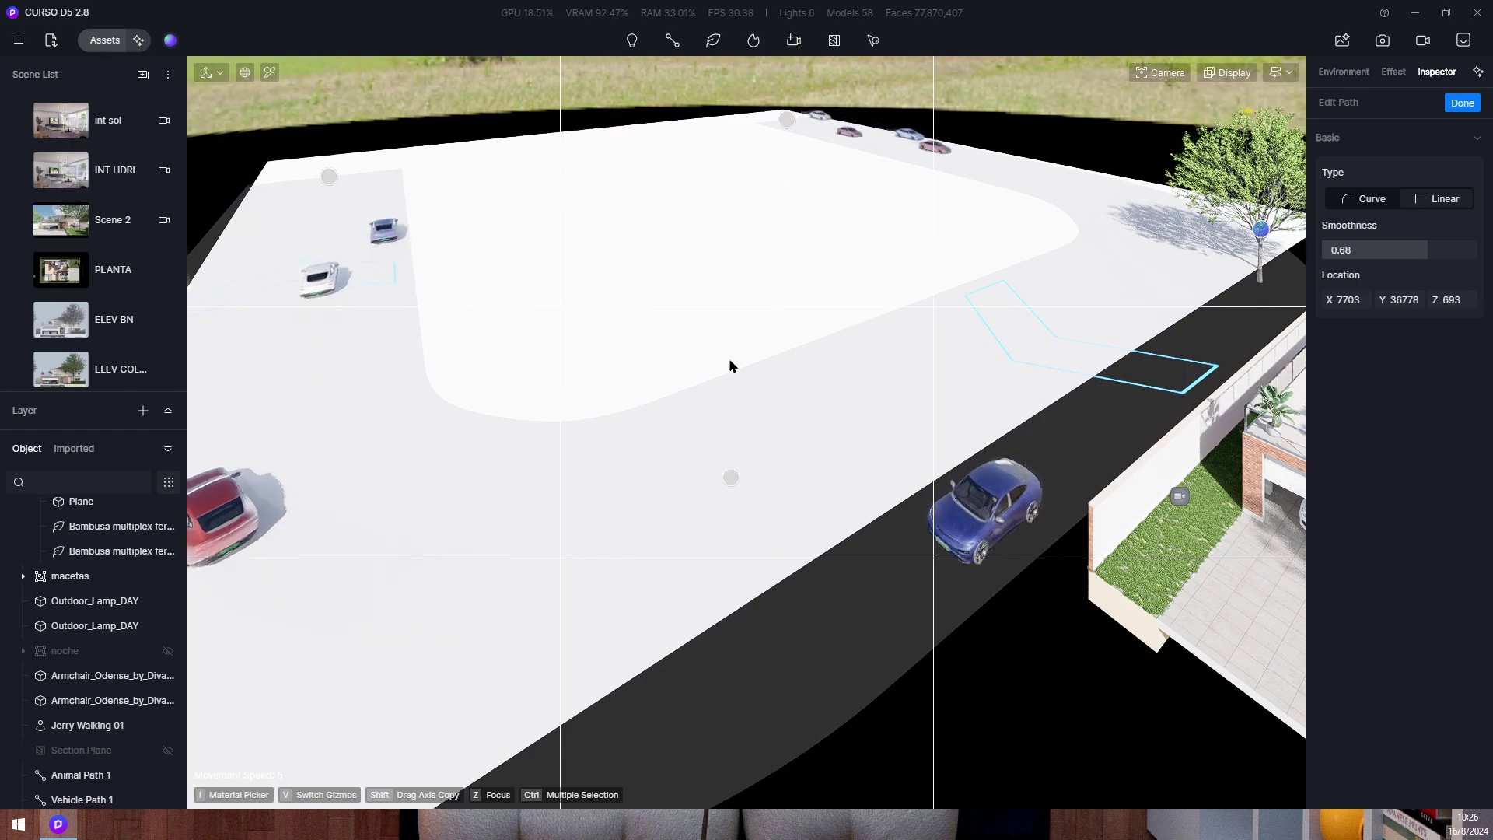
{"action": "left_click", "coordinate": [1465, 103]}
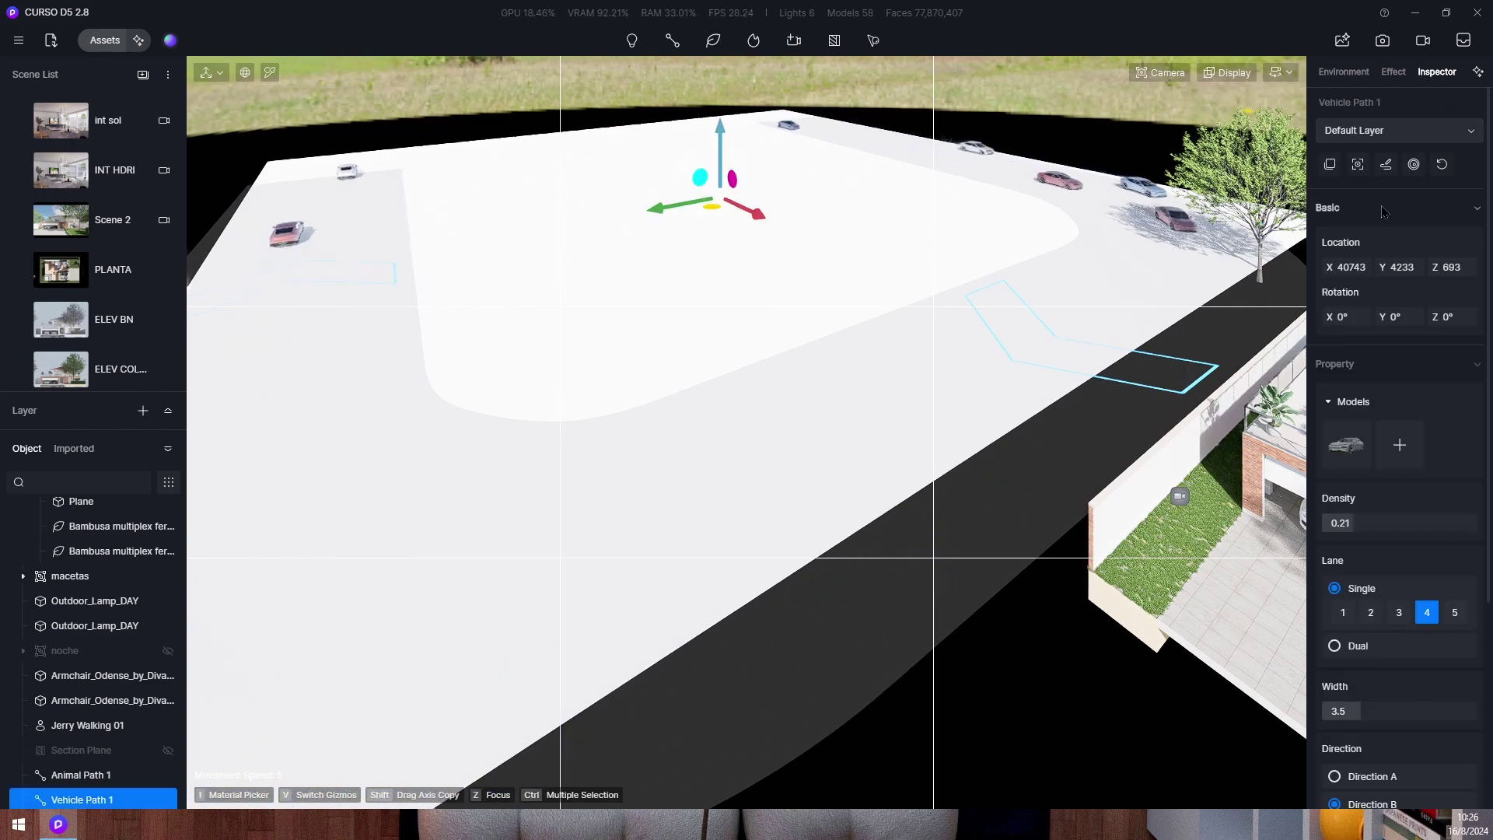
Add the Electric SUV 01 and Wagon 03 models to the vehicle path.
{"action": "left_click", "coordinate": [1408, 448]}
{"action": "left_click", "coordinate": [445, 221]}
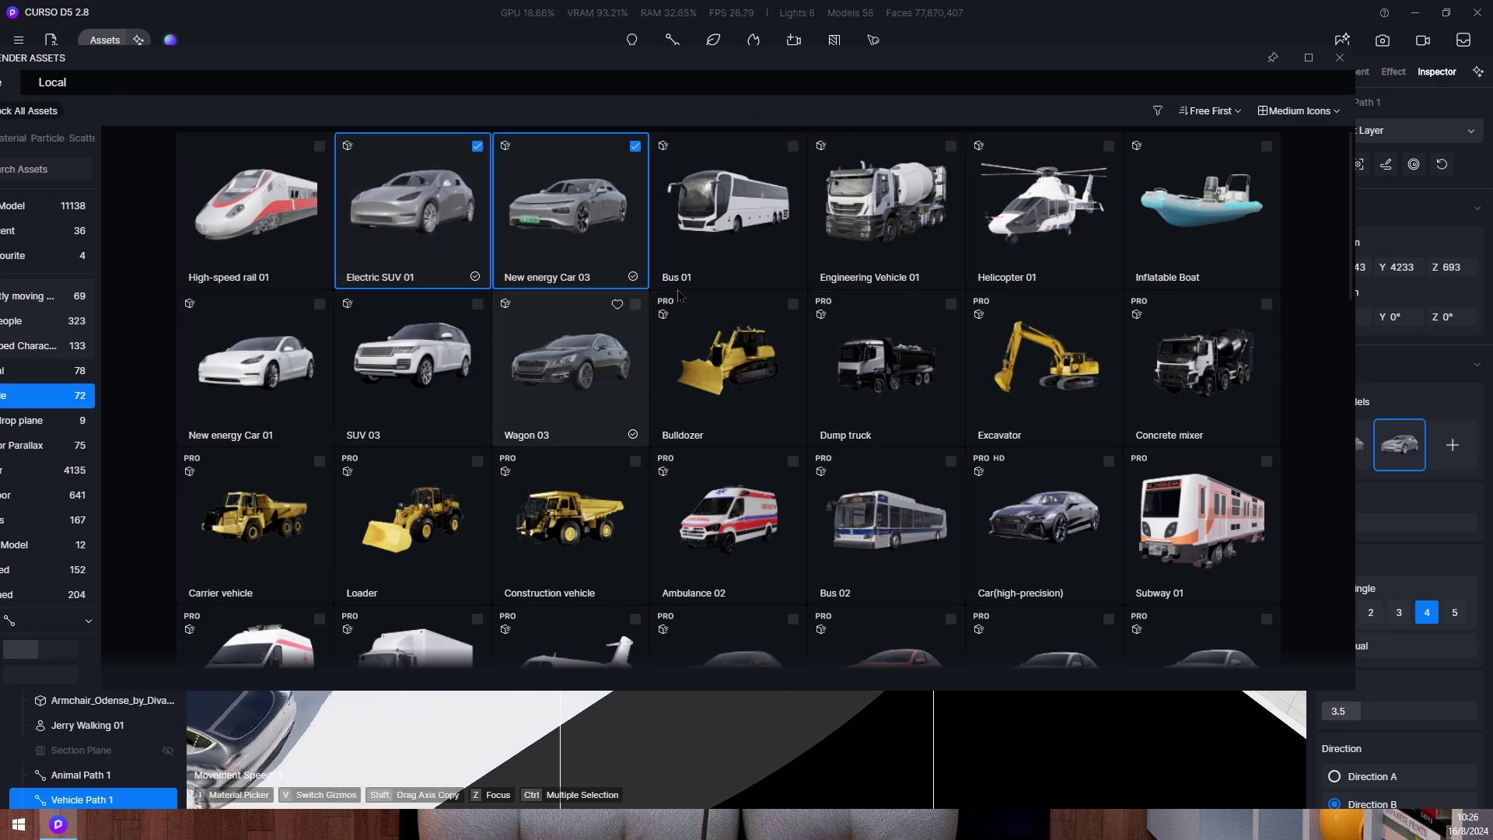
{"action": "left_click", "coordinate": [585, 386]}
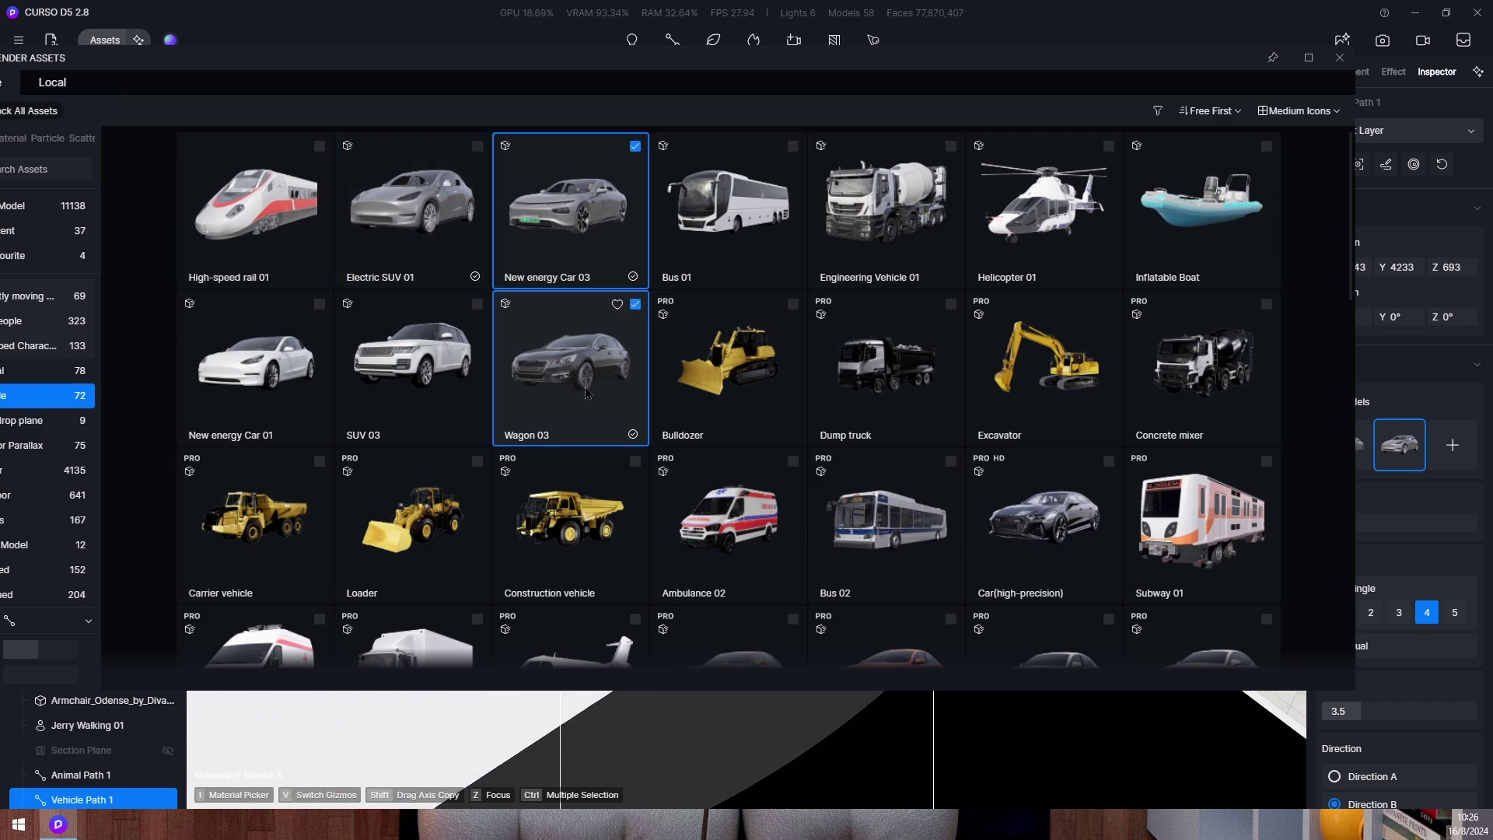
{"action": "left_click", "coordinate": [1339, 58]}
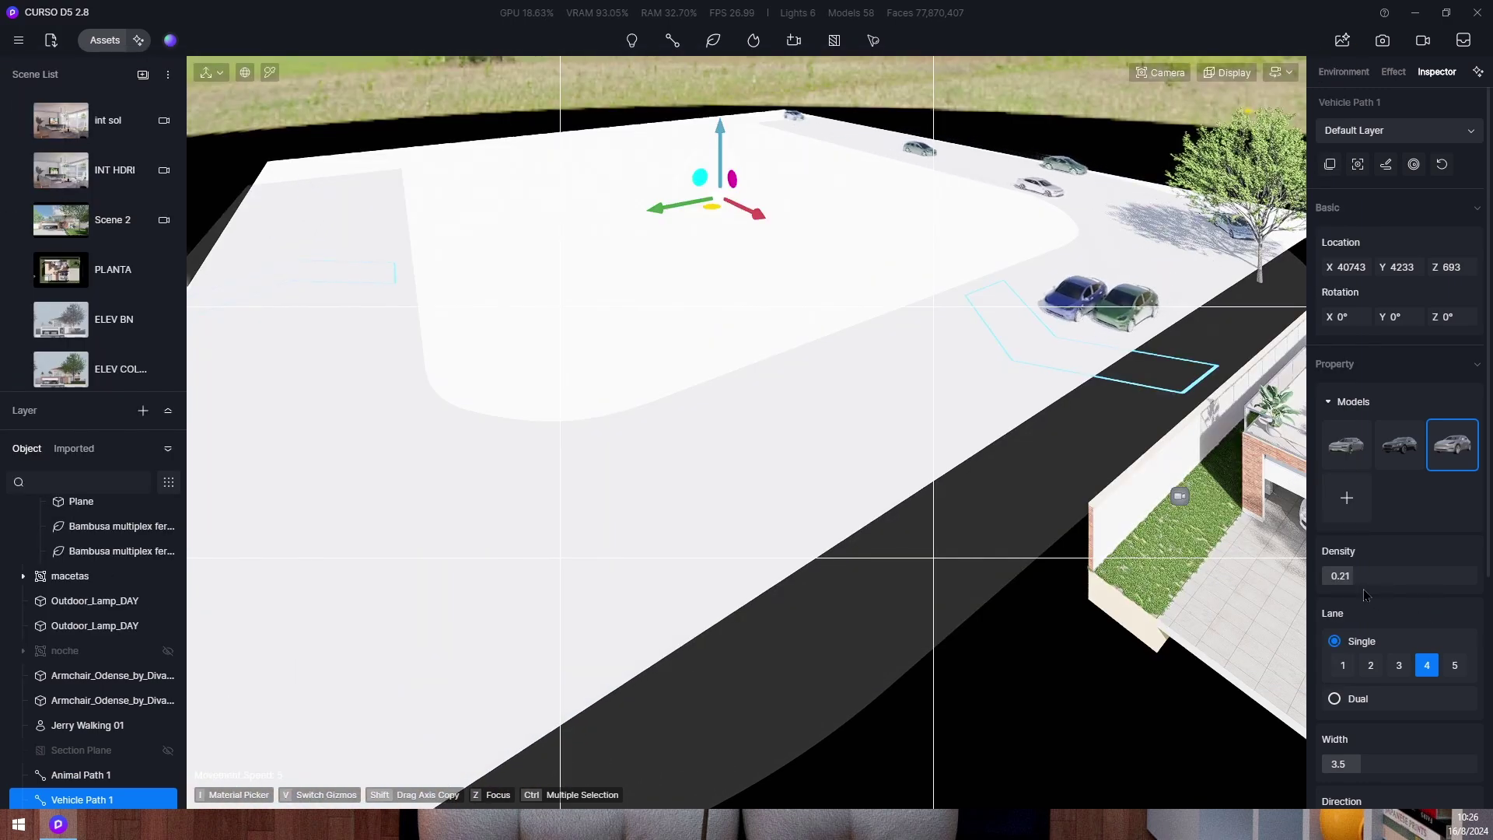
Set the vehicle path's density to 0.49 and its speed to 80.
{"action": "left_click_drag", "start_coordinate": [1368, 578], "coordinate": [1400, 578]}
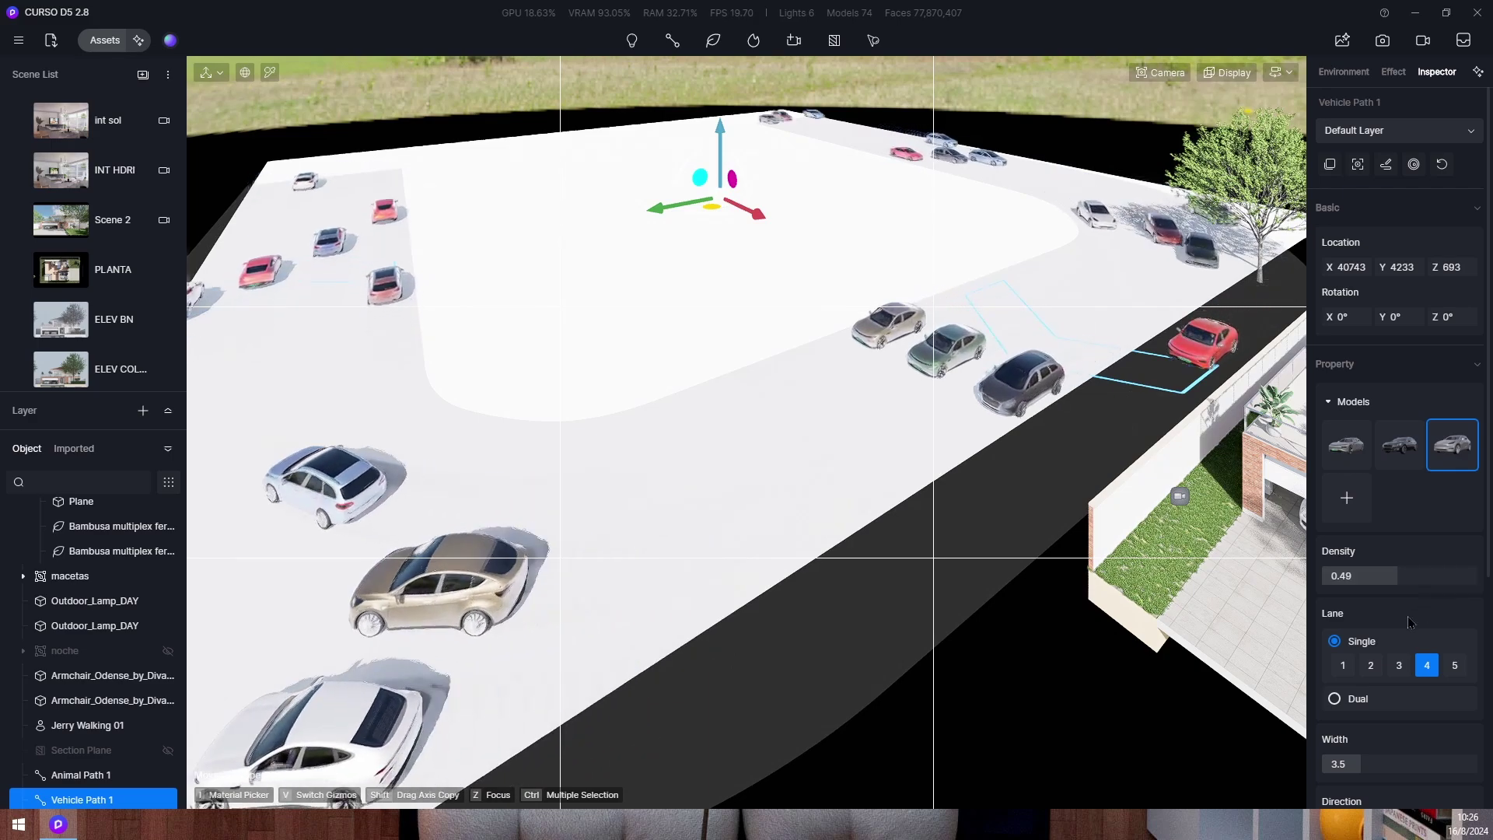
{"action": "scroll", "coordinate": [1390, 638], "scroll_direction": "down", "scroll_amount": 1}
{"action": "scroll", "coordinate": [1389, 636], "scroll_direction": "down", "scroll_amount": 3}
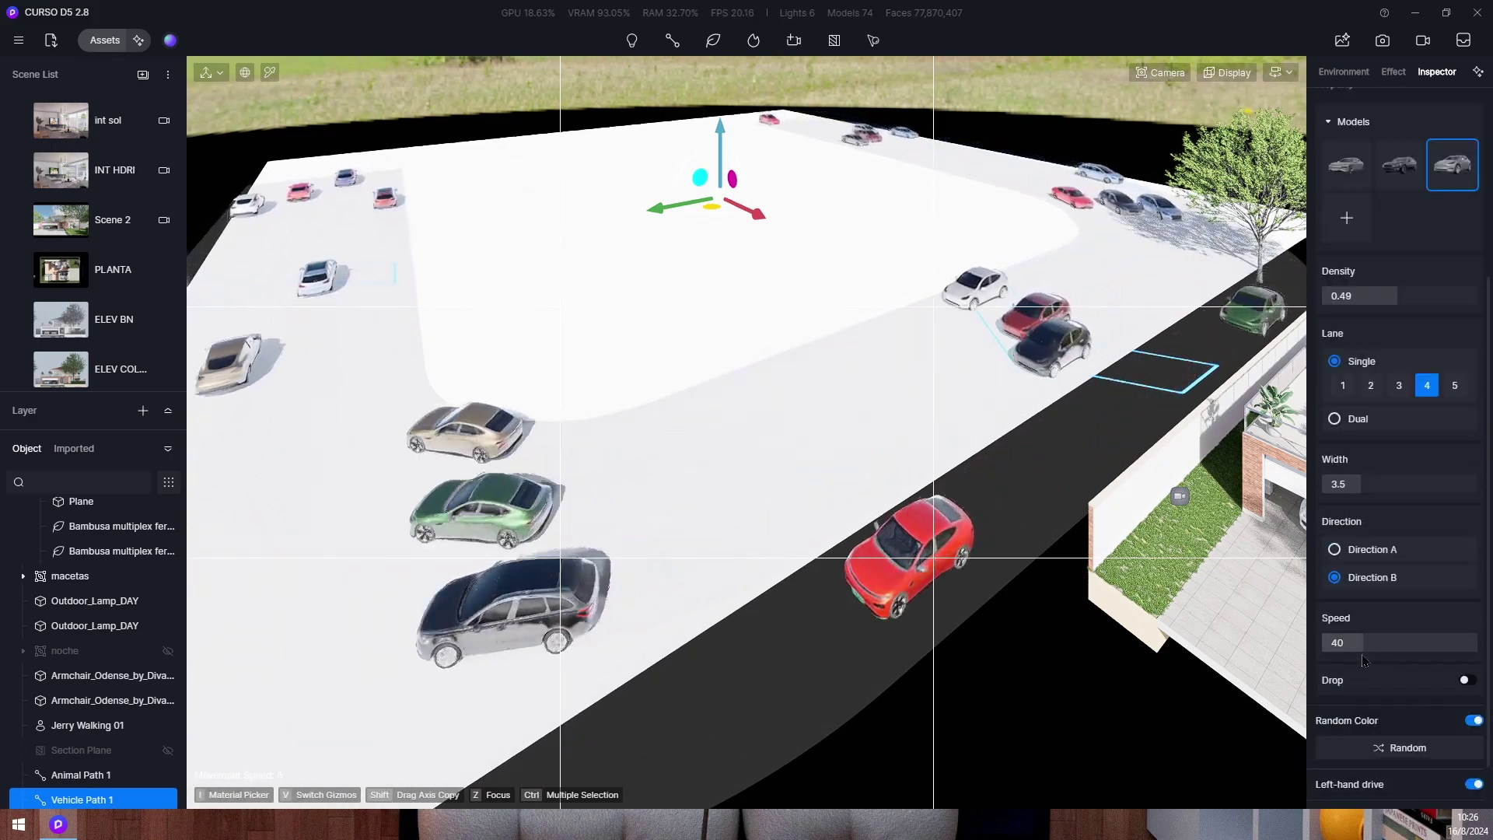
{"action": "left_click_drag", "start_coordinate": [1363, 645], "coordinate": [1406, 666]}
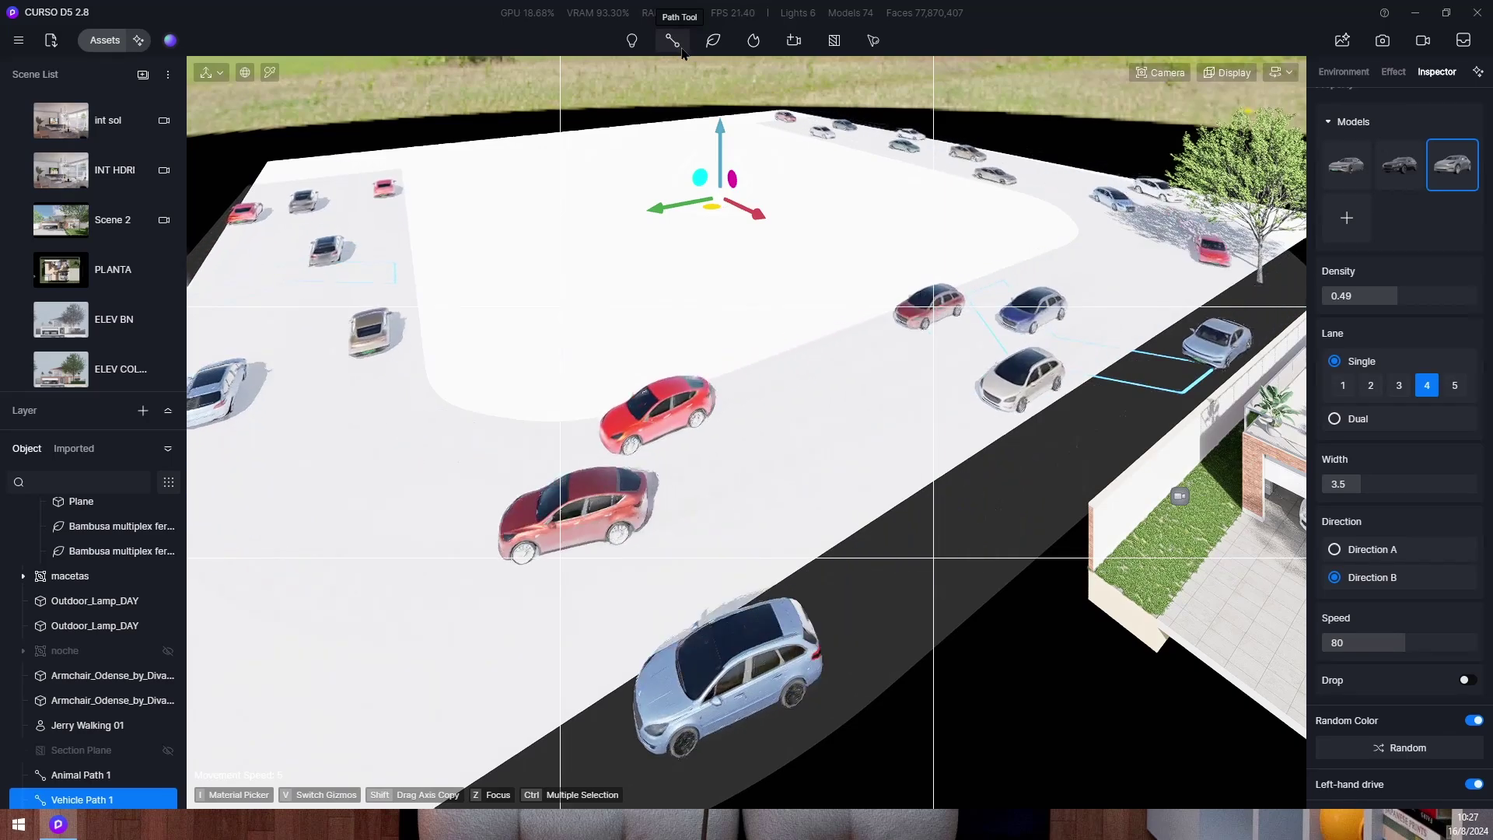
{"action": "left_click", "coordinate": [674, 42]}
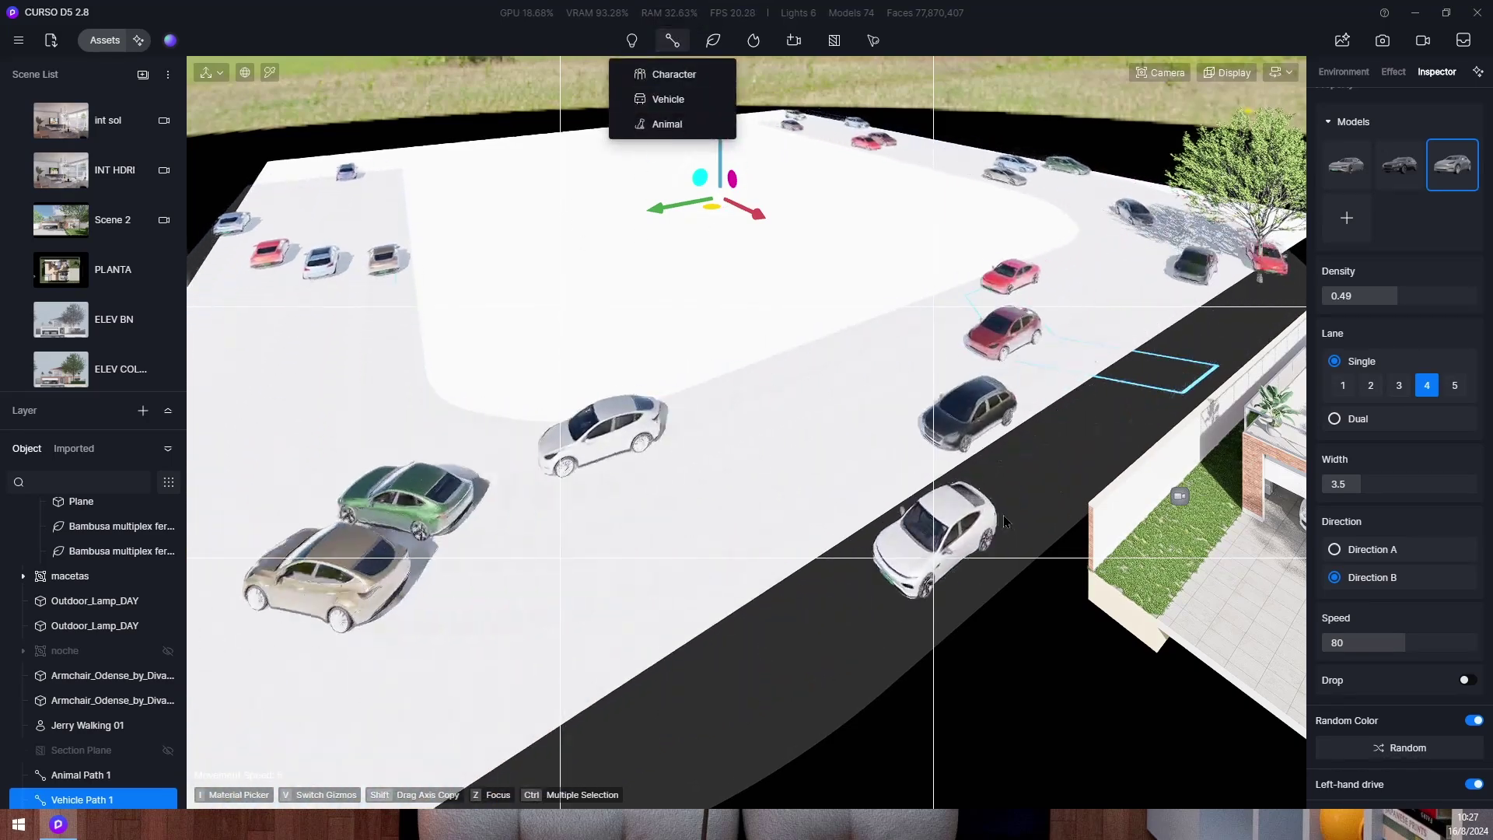
{"action": "left_click", "coordinate": [986, 510]}
Delete Vehicle Path 1 and Animal Path 1 from the scene.
{"action": "right_click_drag", "start_coordinate": [1034, 404], "coordinate": [594, 536]}
{"action": "left_click", "coordinate": [72, 800]}
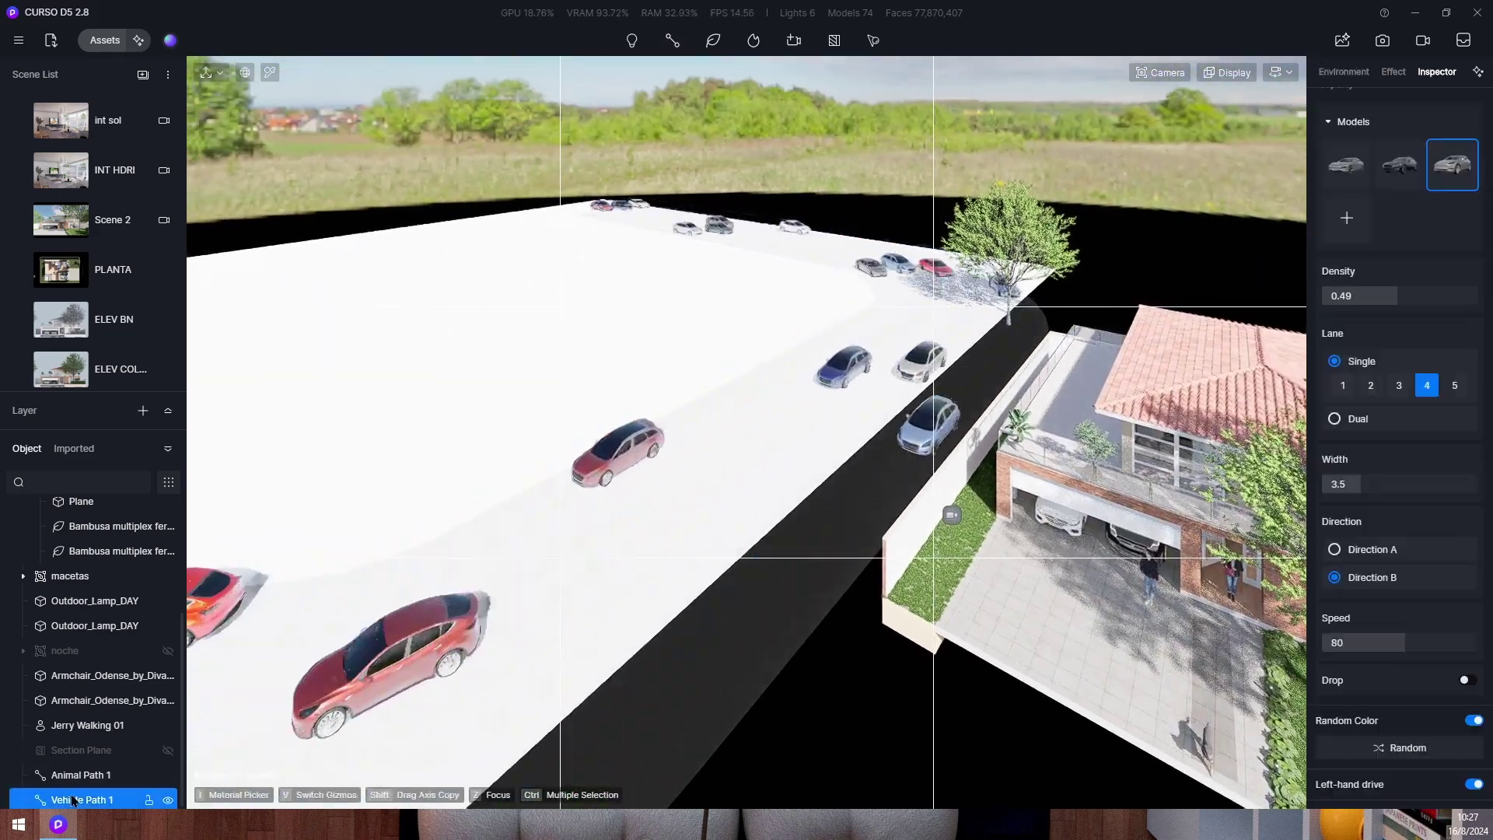
{"action": "key", "text": "Delete"}
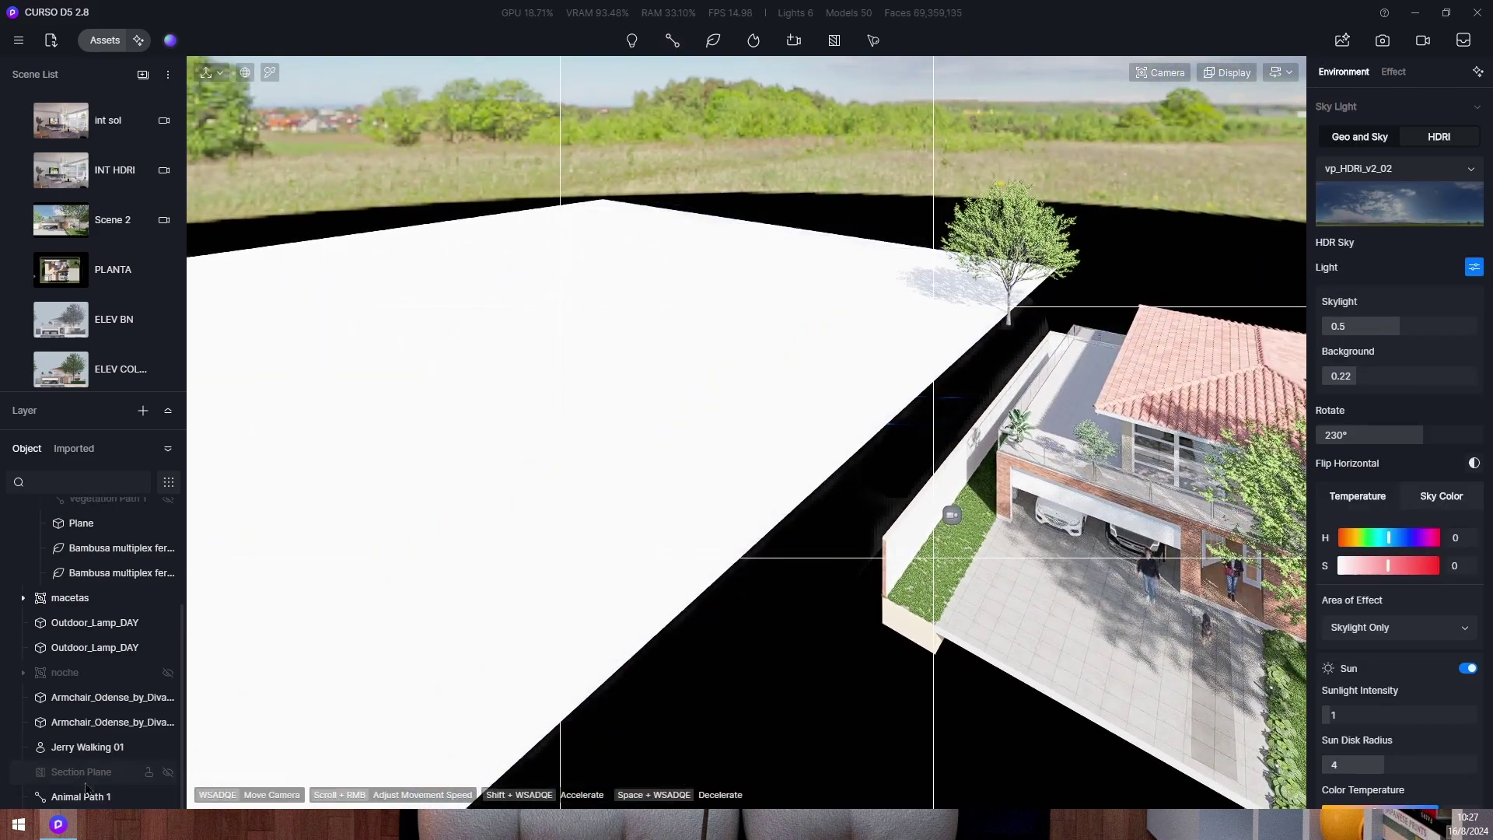
{"action": "left_click", "coordinate": [86, 798]}
{"action": "key", "text": "Delete"}
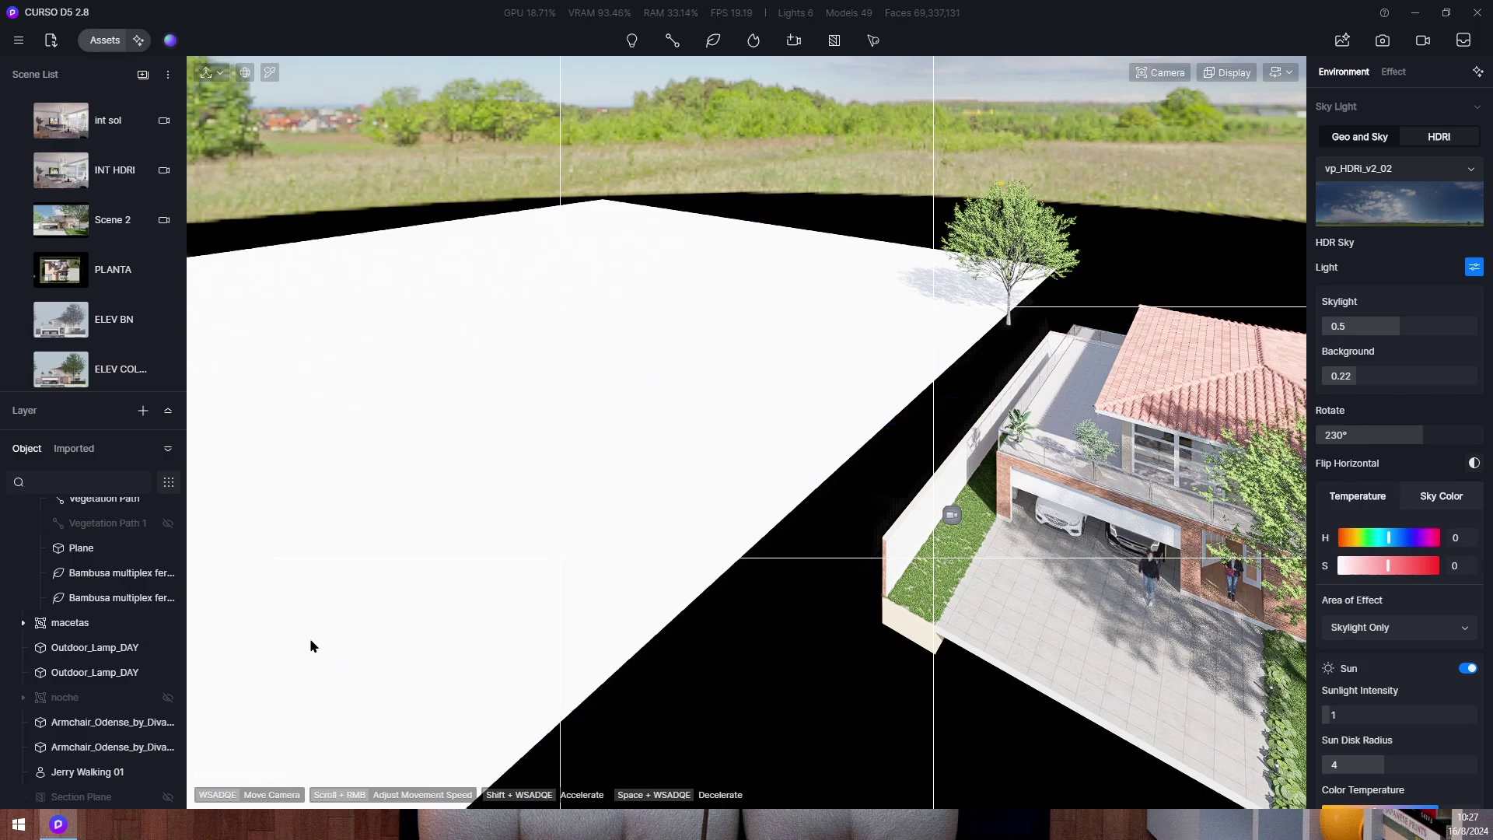
Delete the large white plane from the vegetacion group and return to the Scene 2 view.
{"action": "right_click_drag", "start_coordinate": [343, 605], "coordinate": [486, 549]}
{"action": "left_click", "coordinate": [380, 545]}
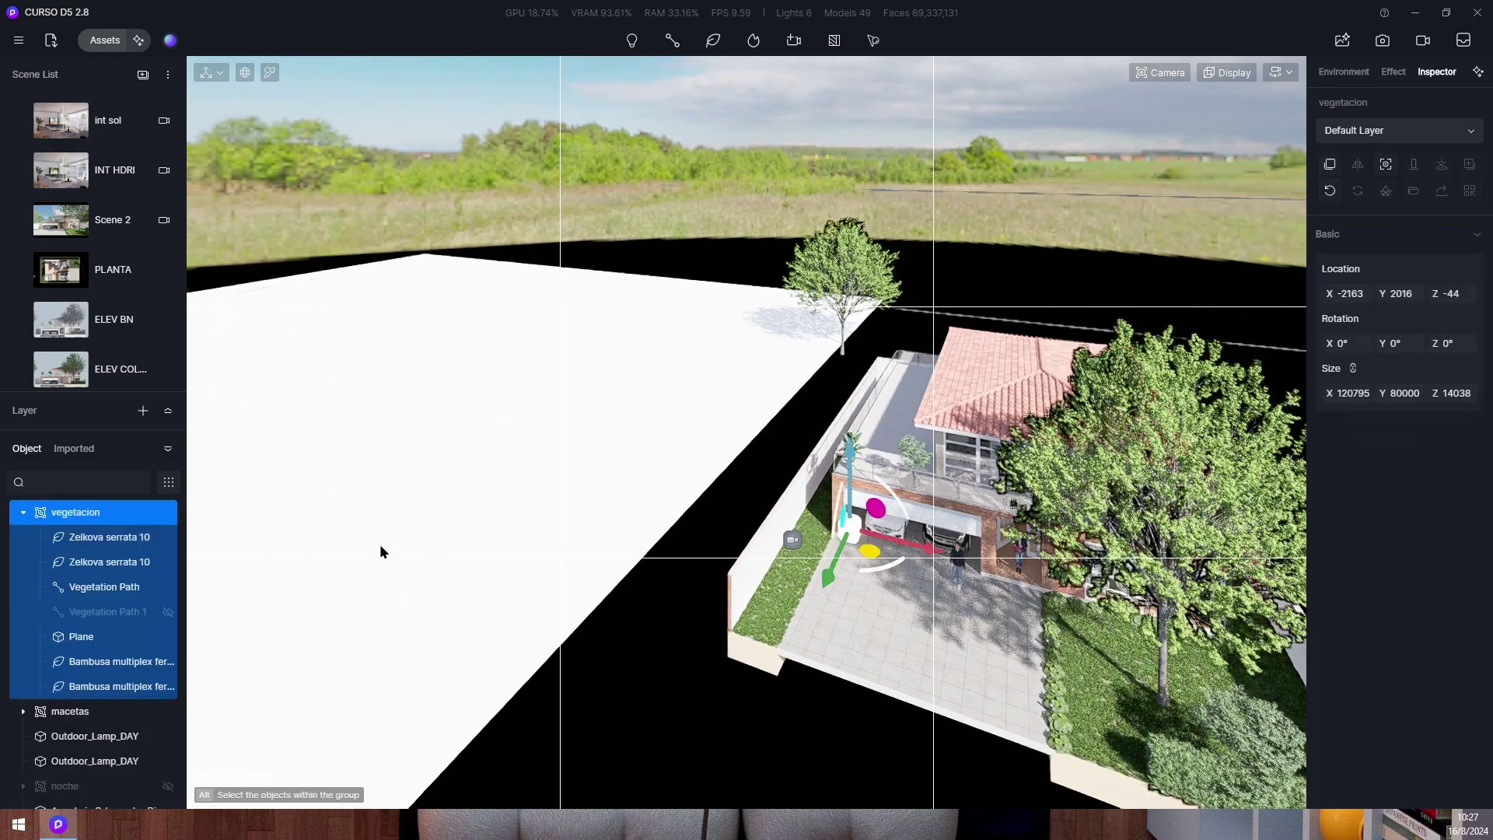
{"action": "left_click", "coordinate": [375, 565], "text": "alt"}
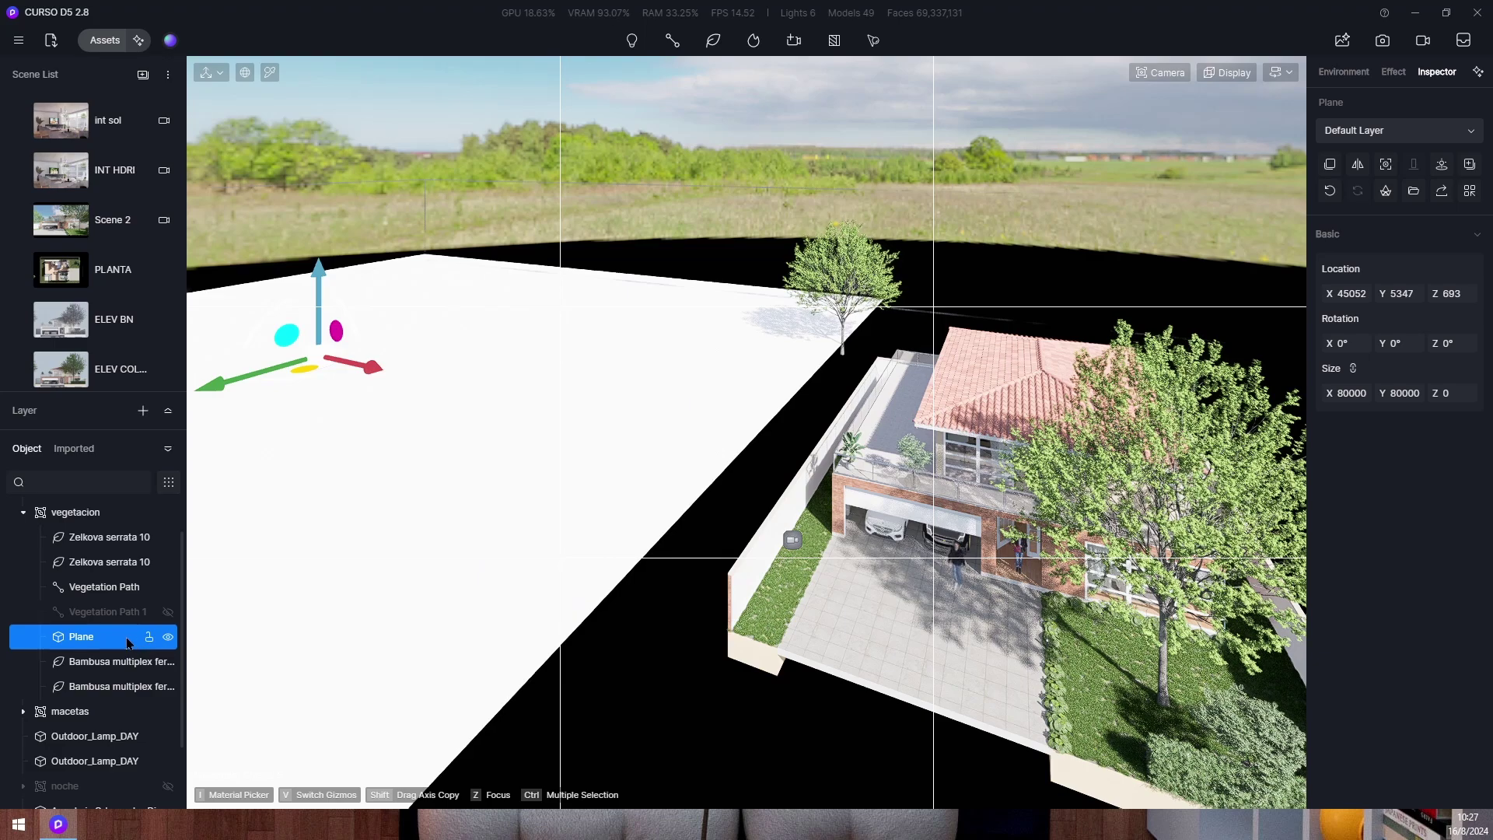
{"action": "key", "text": "Delete"}
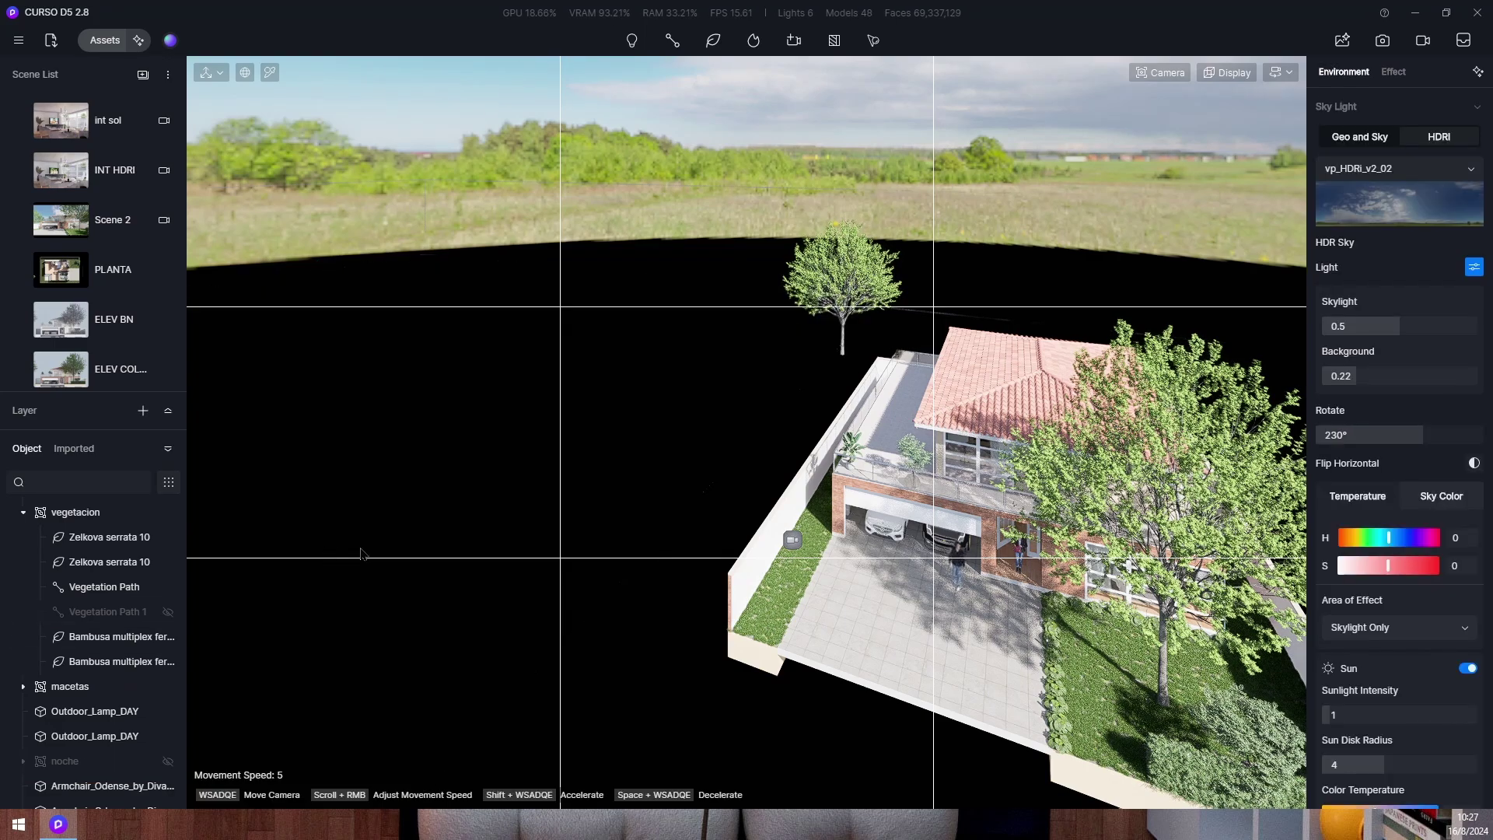
{"action": "right_click_drag", "start_coordinate": [361, 553], "coordinate": [589, 590]}
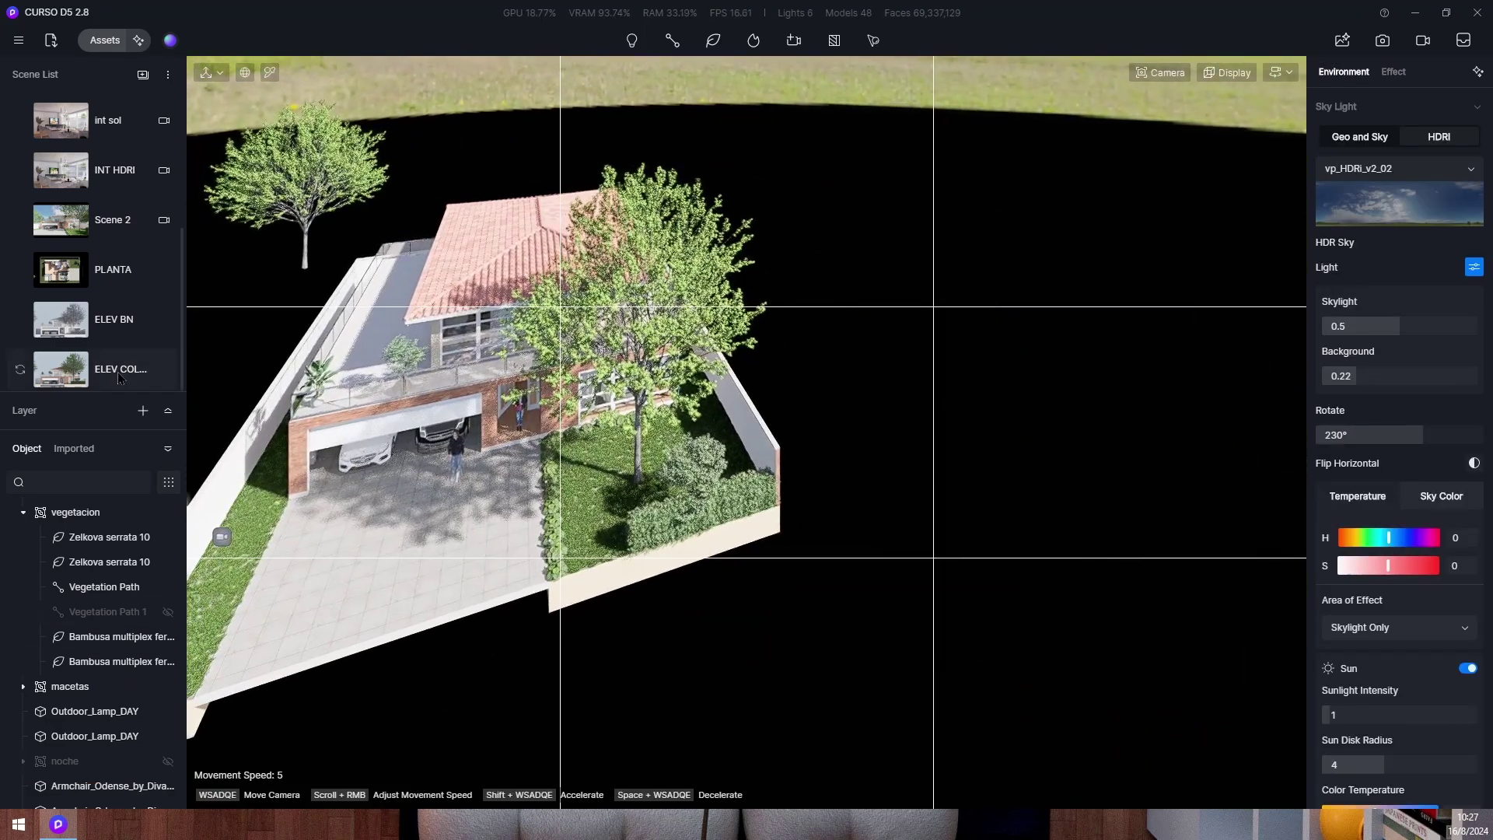
{"action": "left_click", "coordinate": [101, 222]}
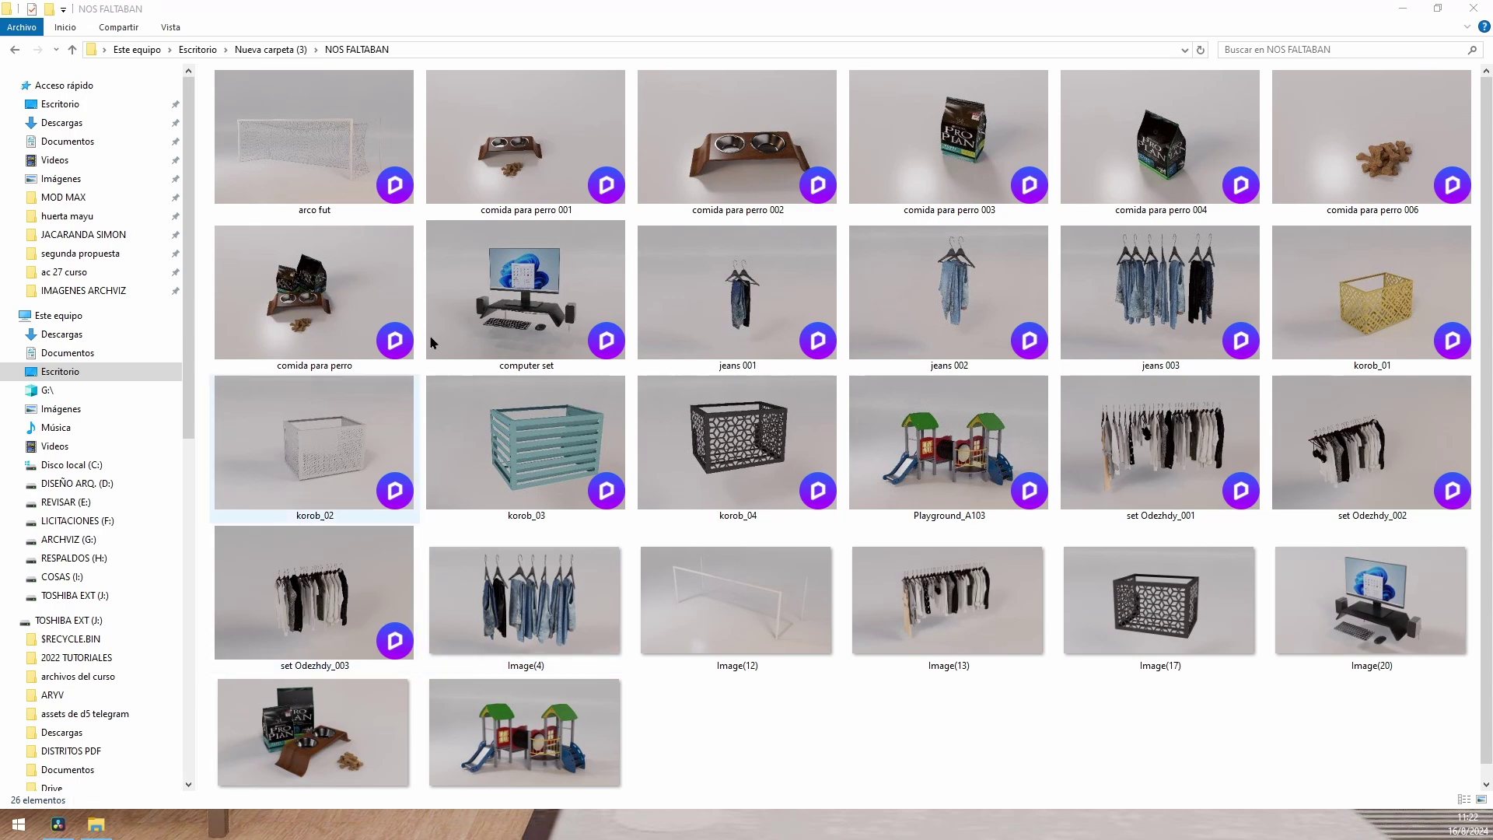
{"action": "scroll", "coordinate": [1021, 642], "scroll_direction": "down", "scroll_amount": 1}
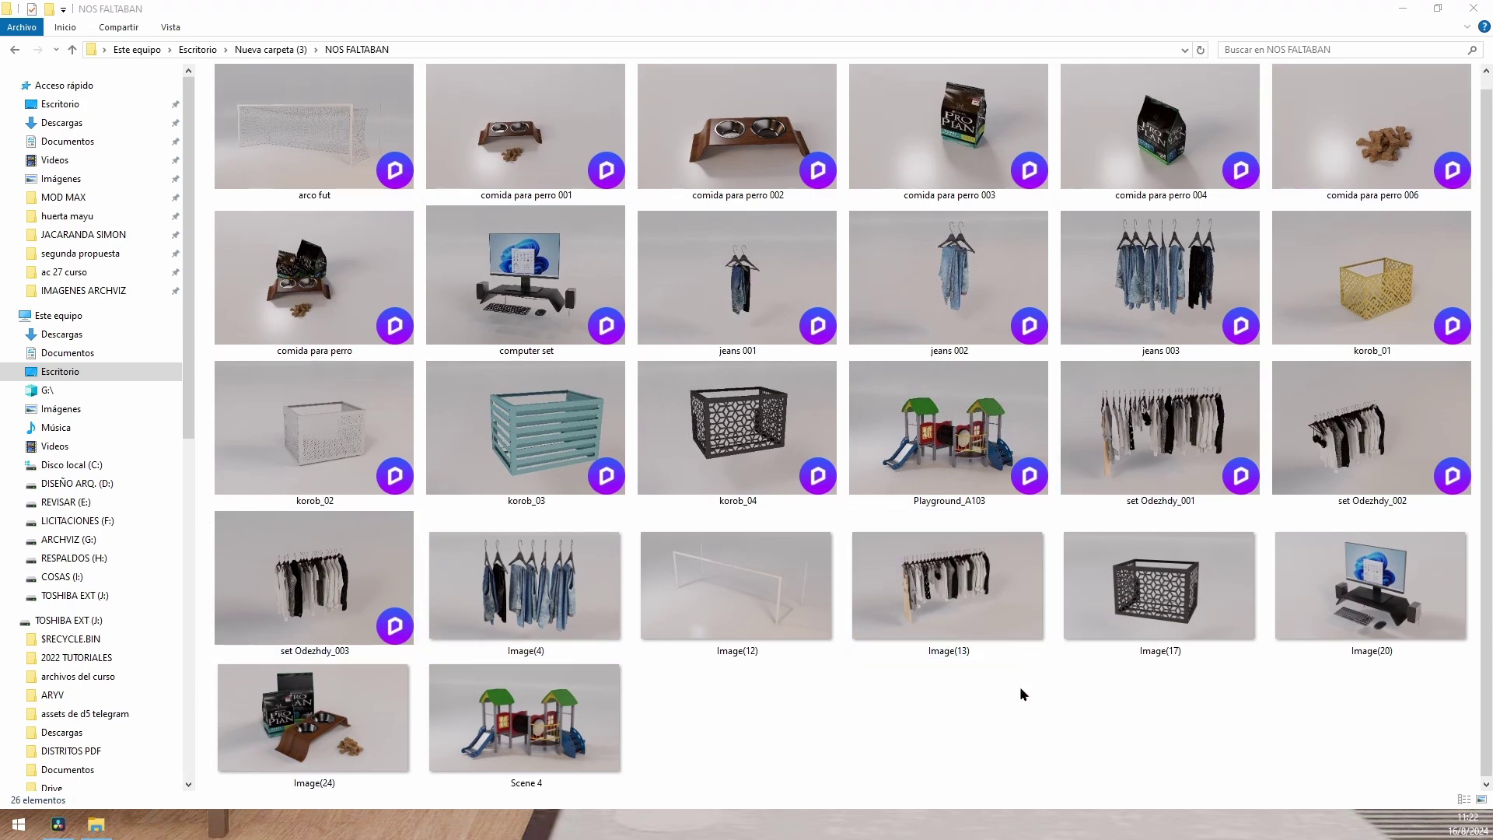
{"action": "scroll", "coordinate": [1023, 694], "scroll_direction": "up", "scroll_amount": 1}
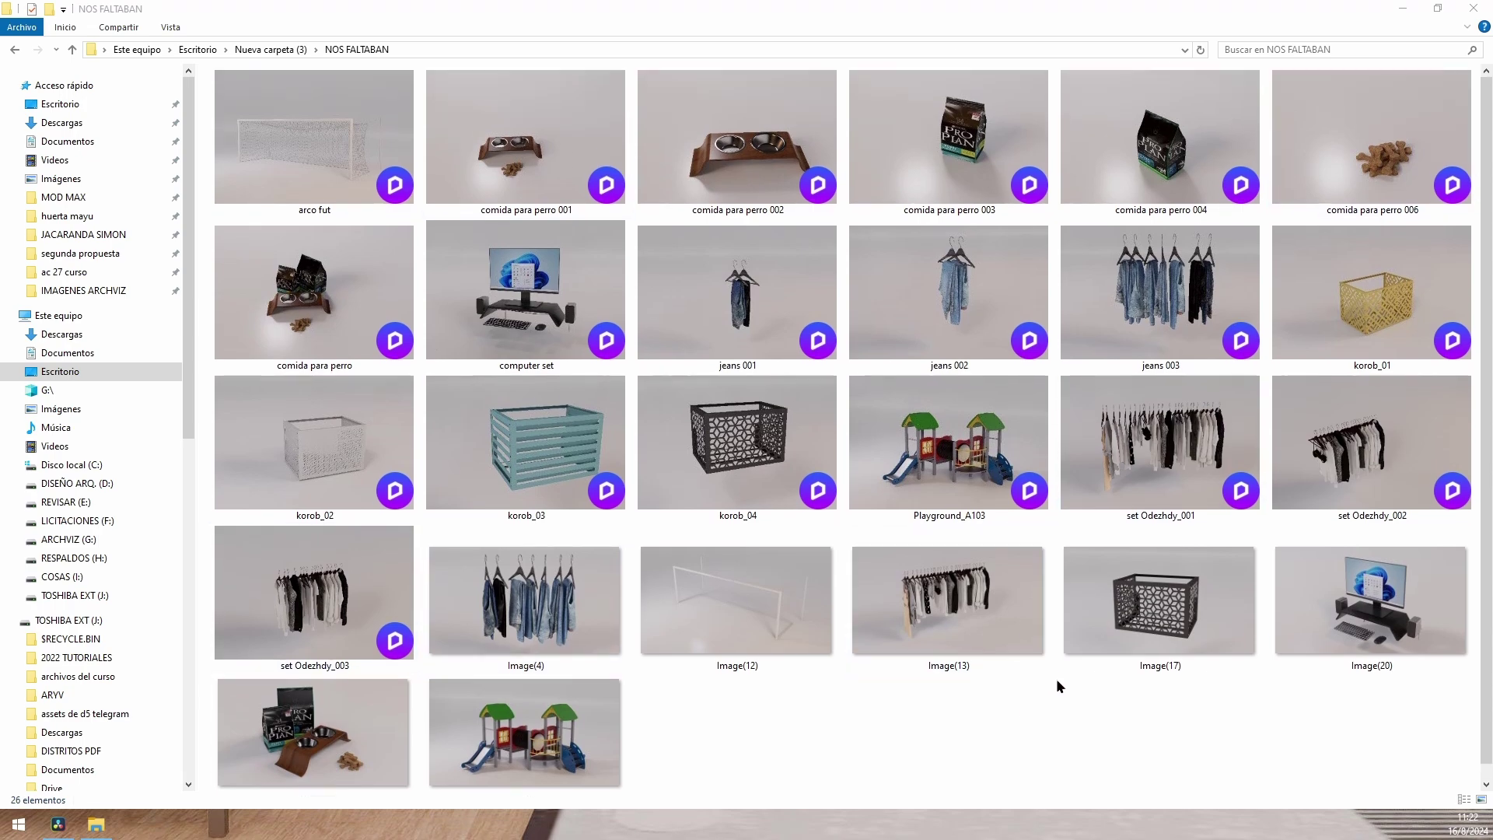